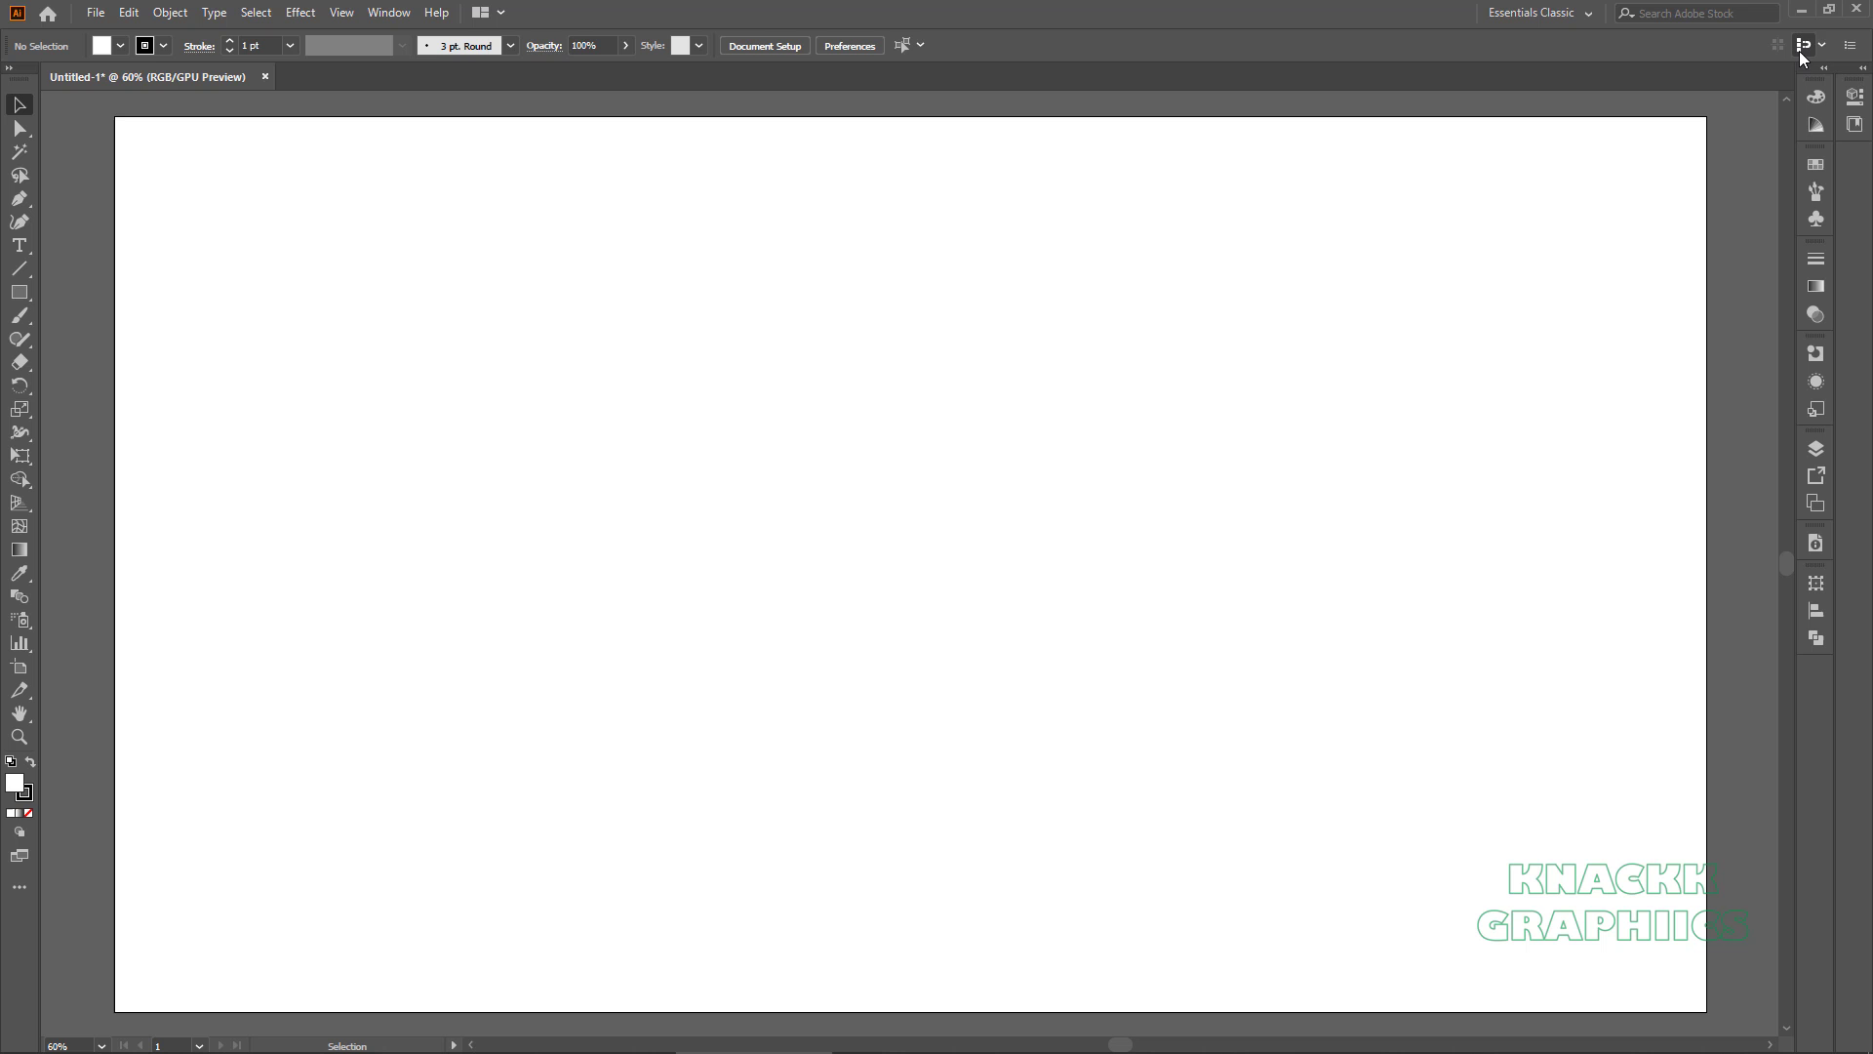
Toggle Smart Guides and set the Document Raster Effects resolution to Medium (150 ppi).
click(339, 14)
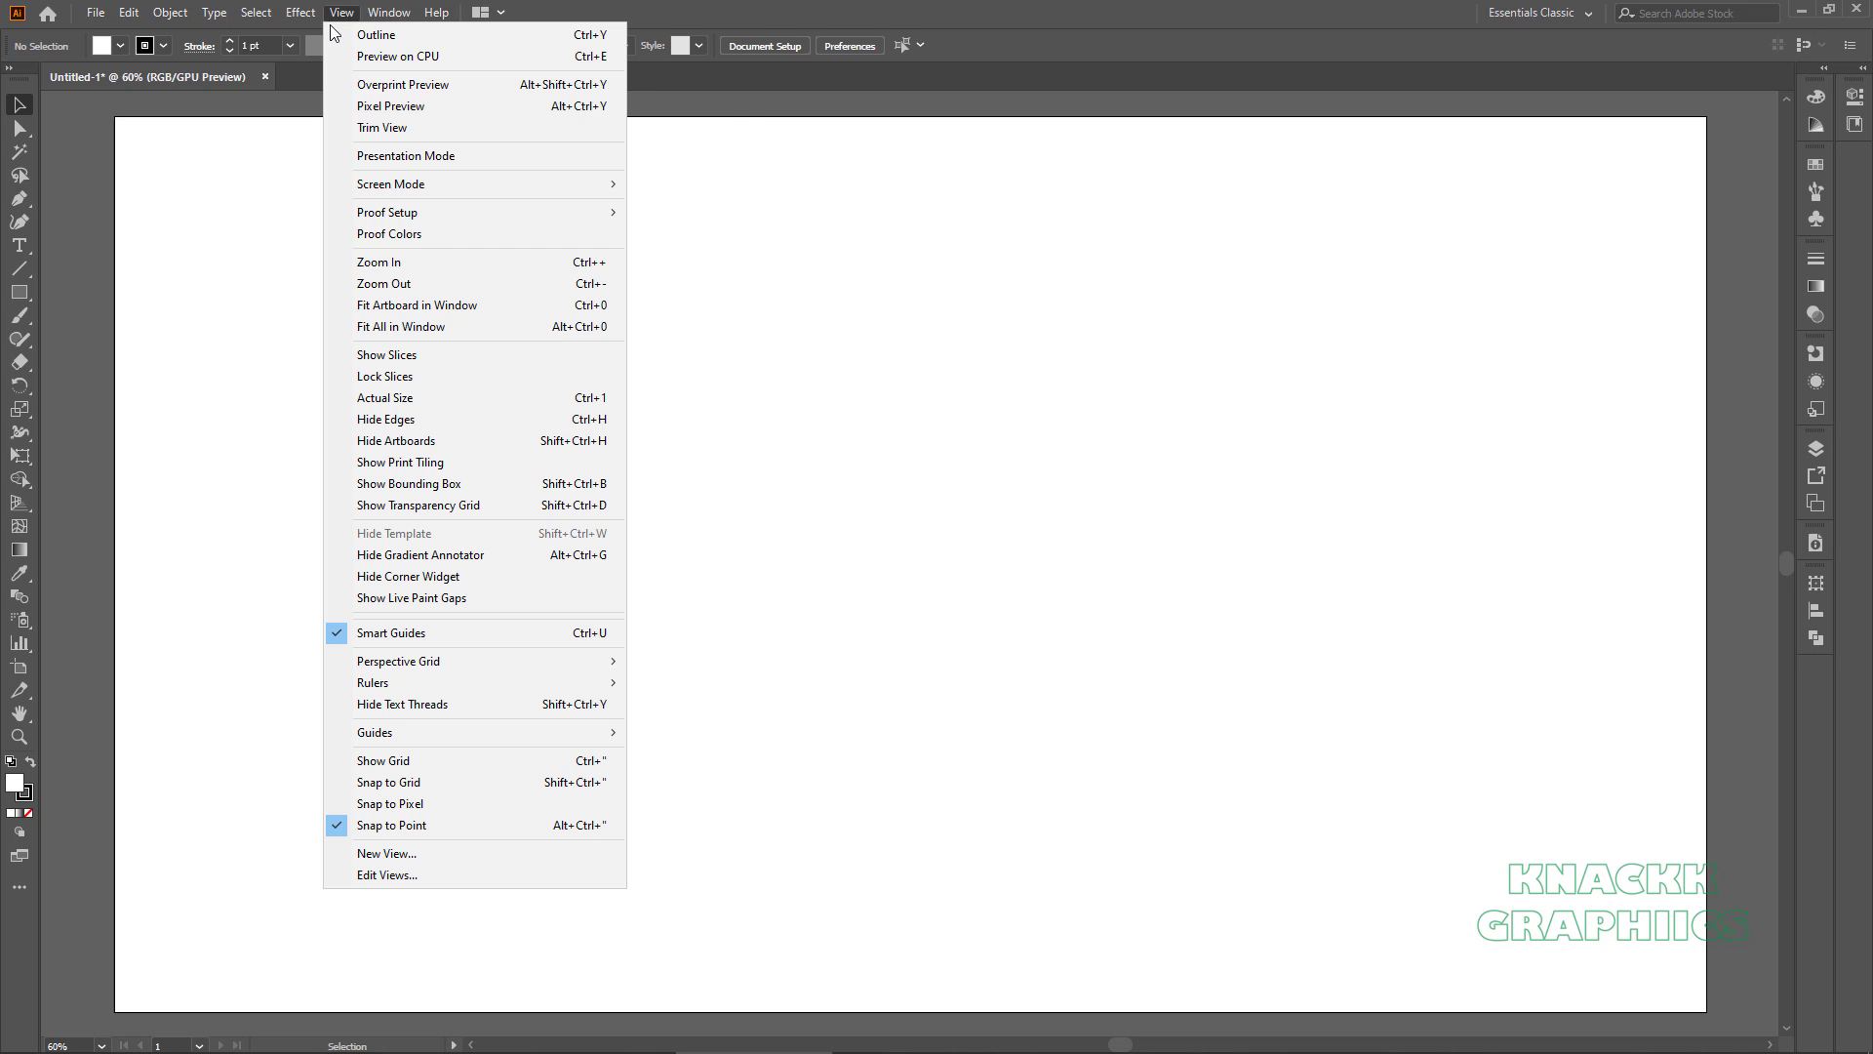
click(523, 640)
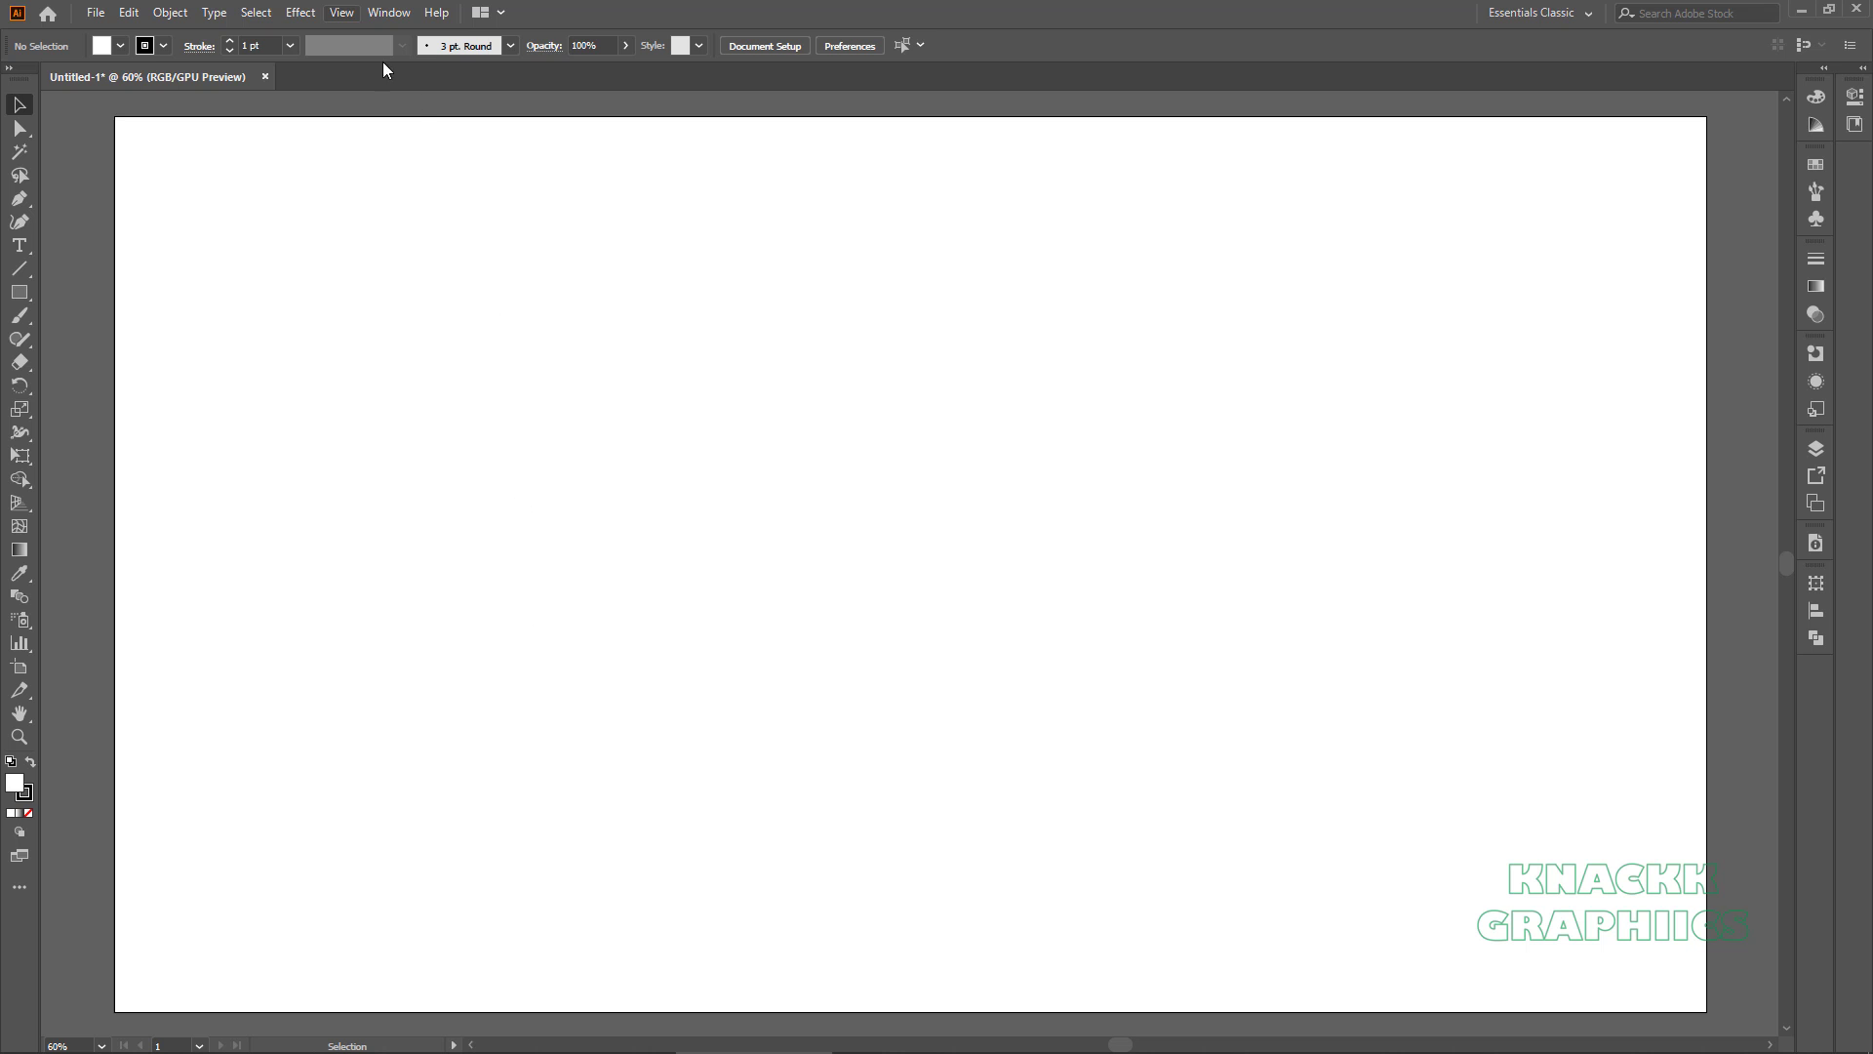
click(302, 13)
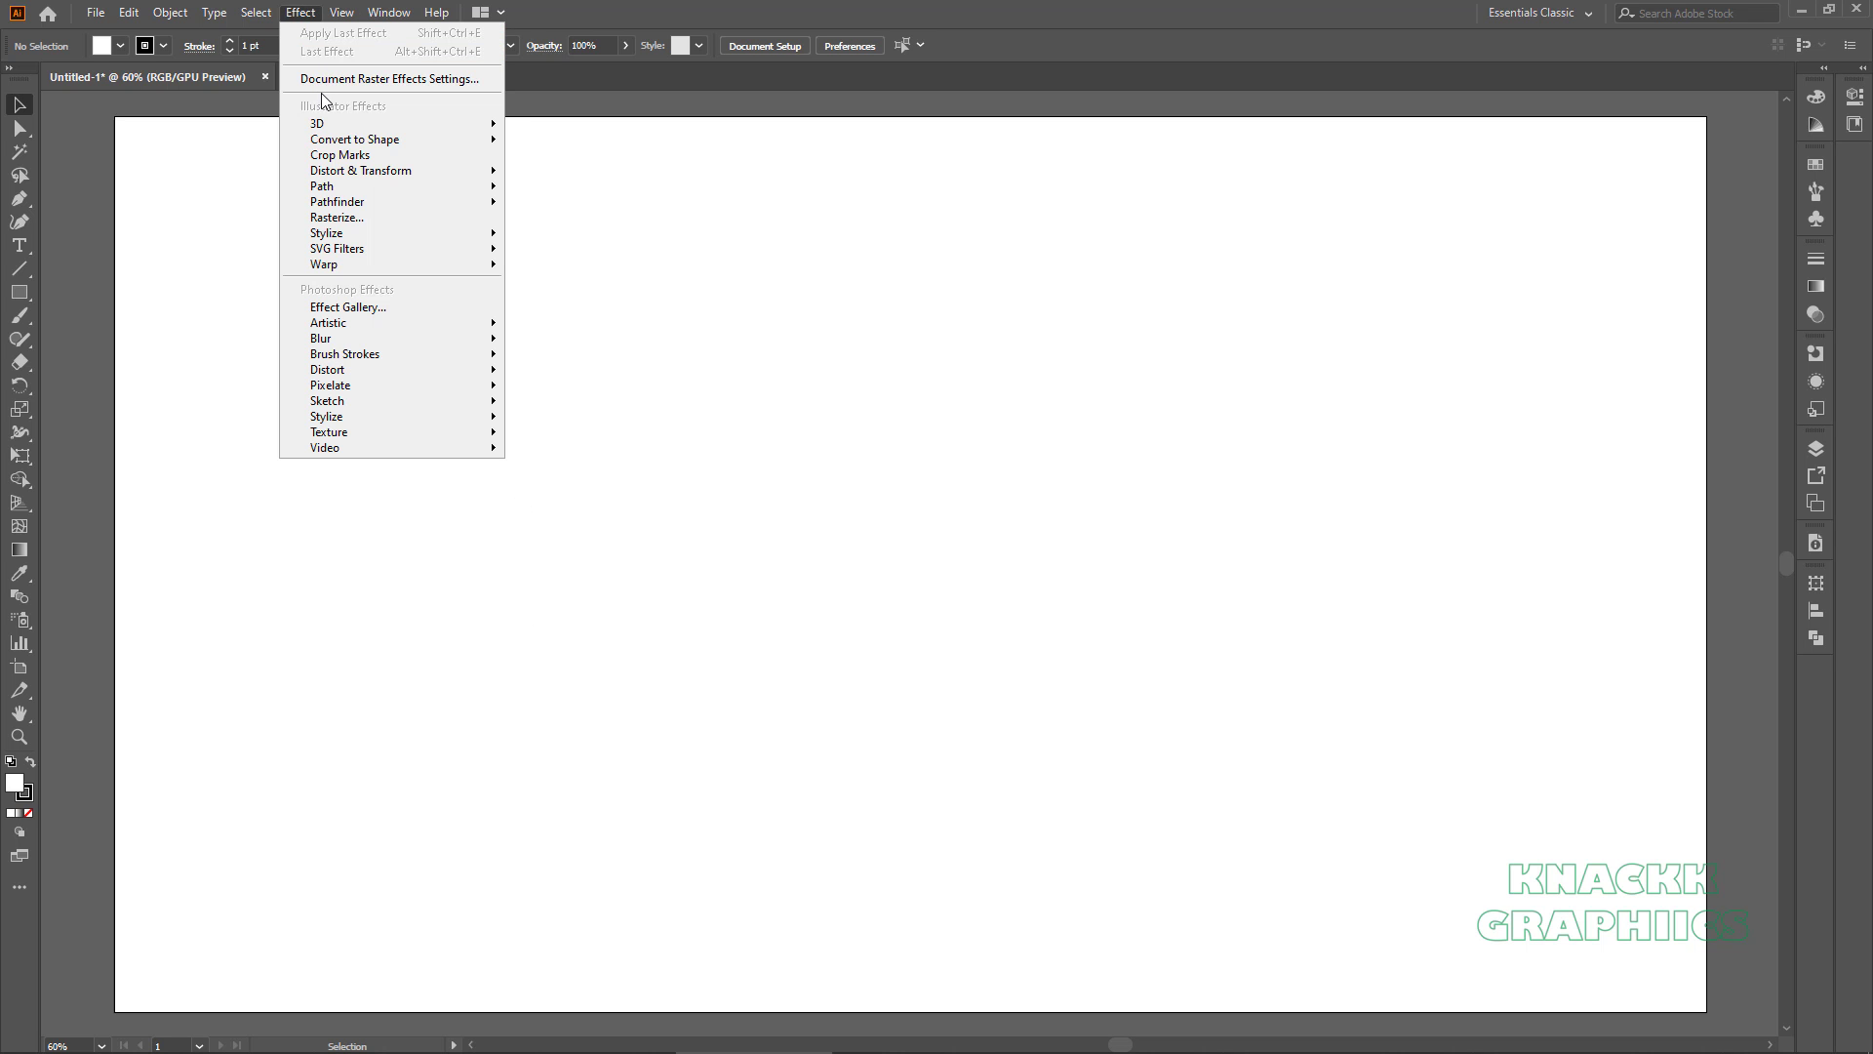
click(436, 84)
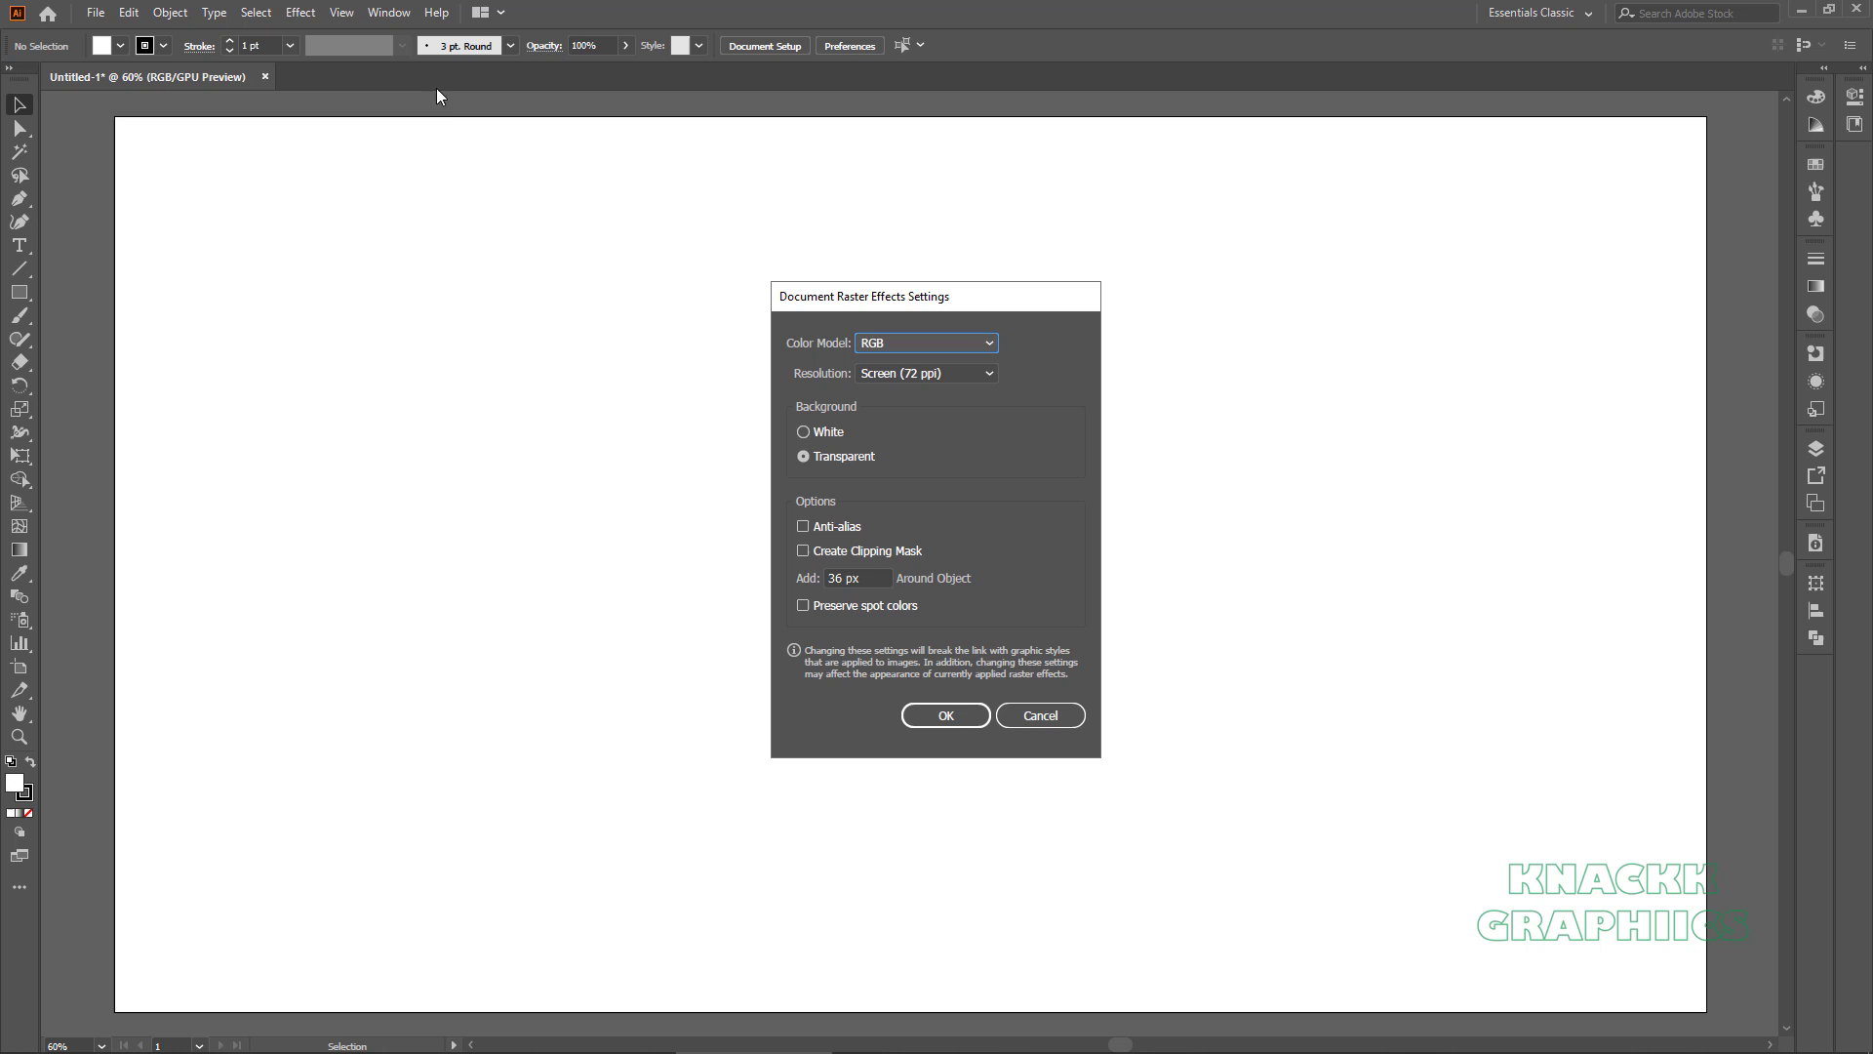
click(945, 373)
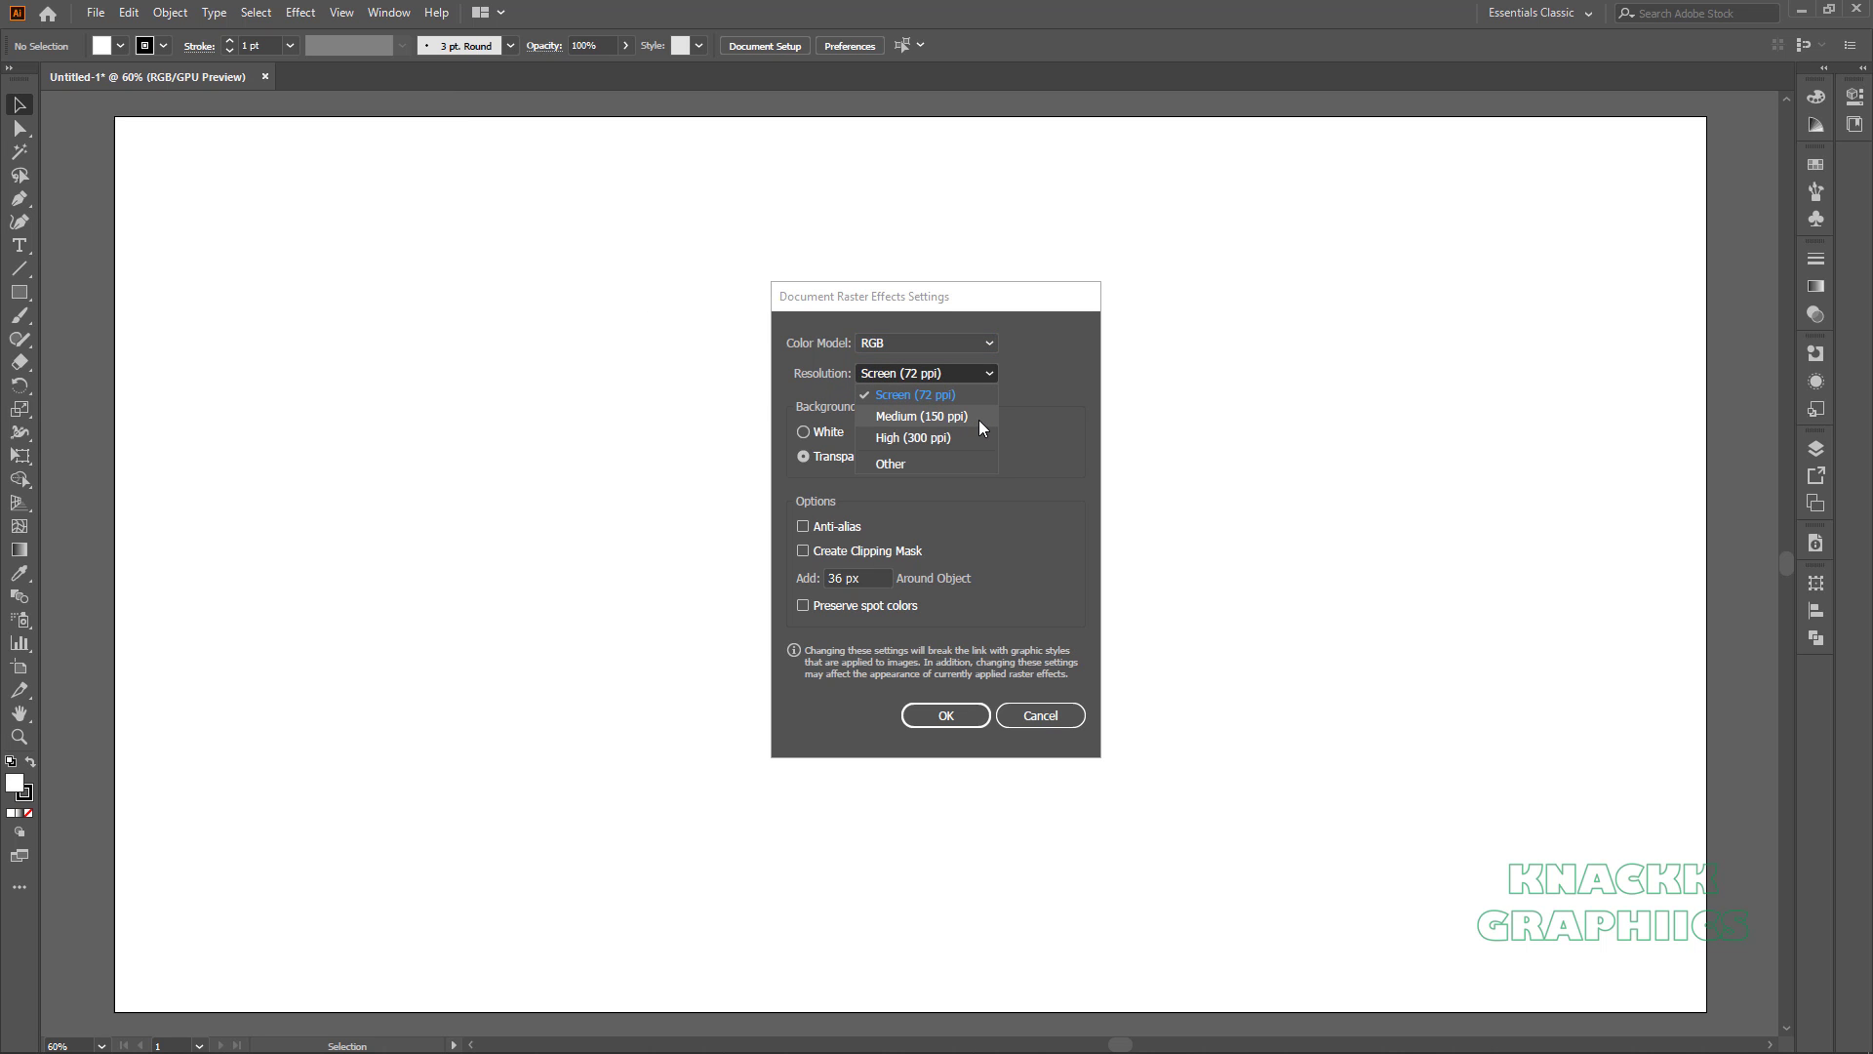
click(981, 427)
click(956, 719)
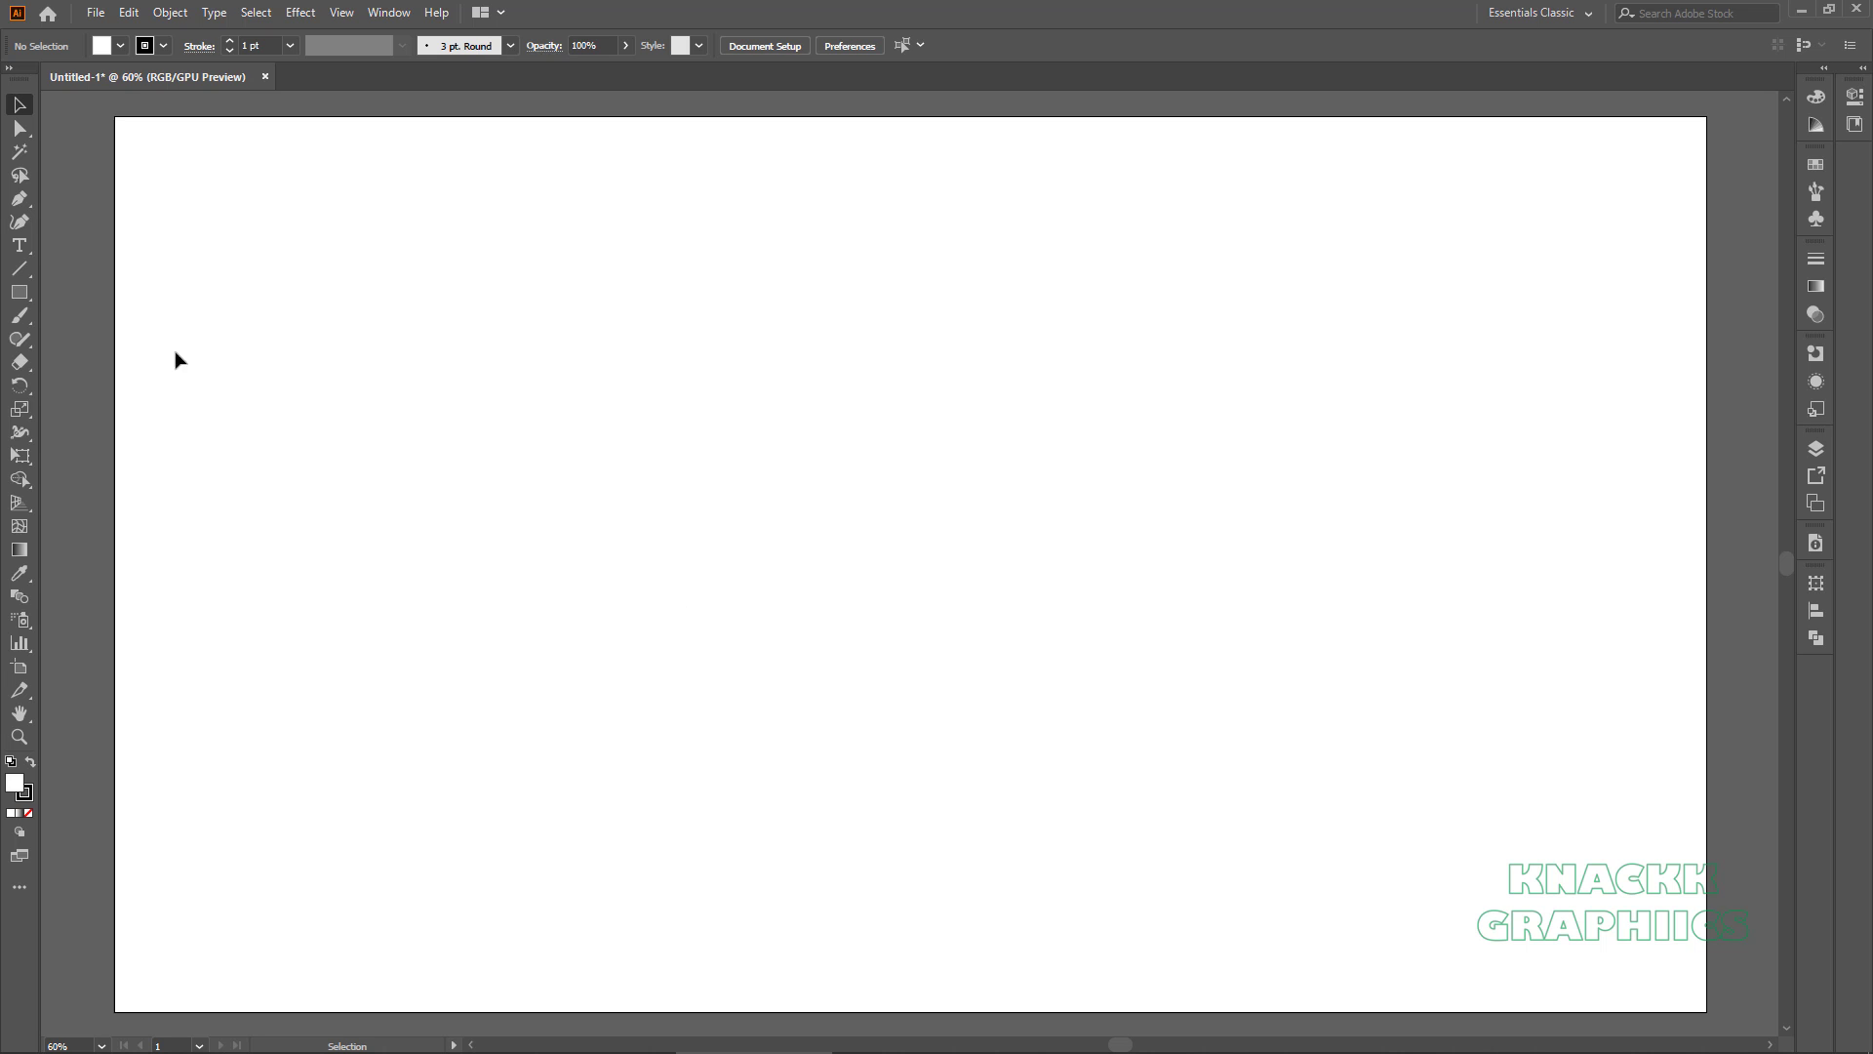
Draw a 500 × 500 px circle with the Ellipse tool and set its fill to None.
click(19, 293)
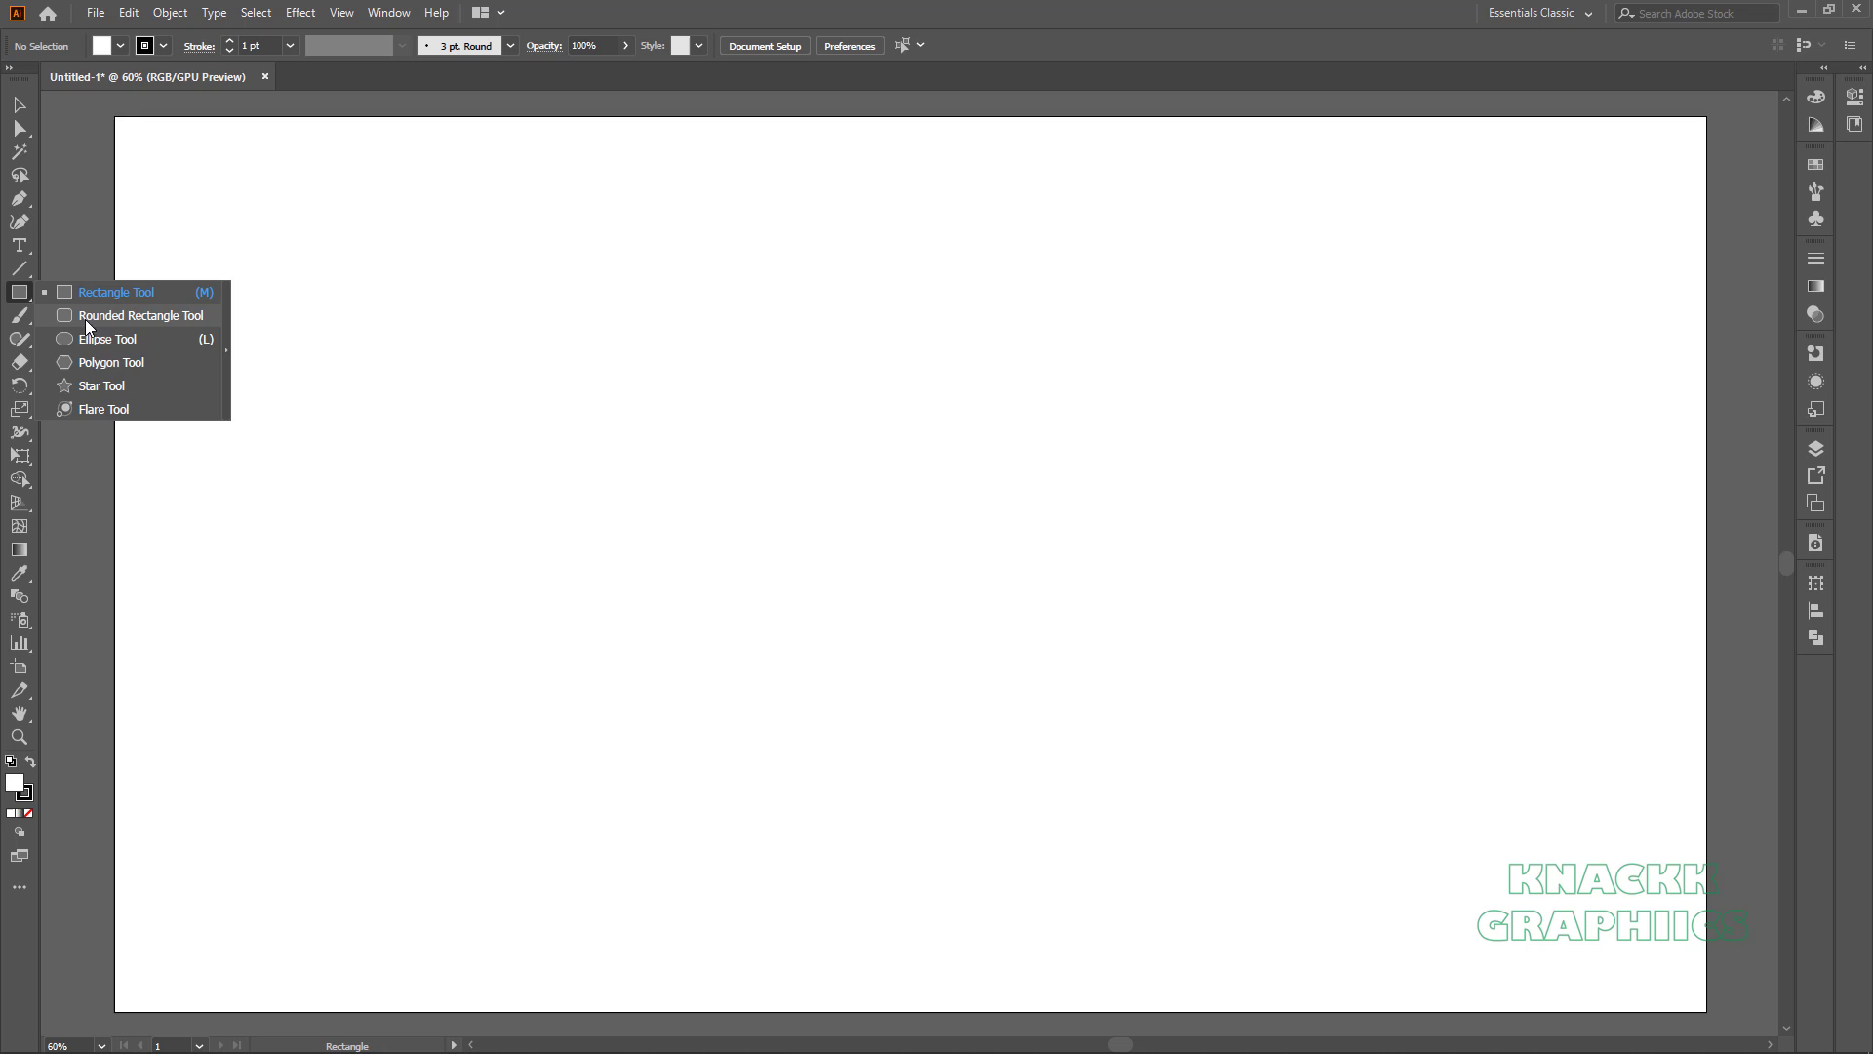
click(121, 341)
click(647, 353)
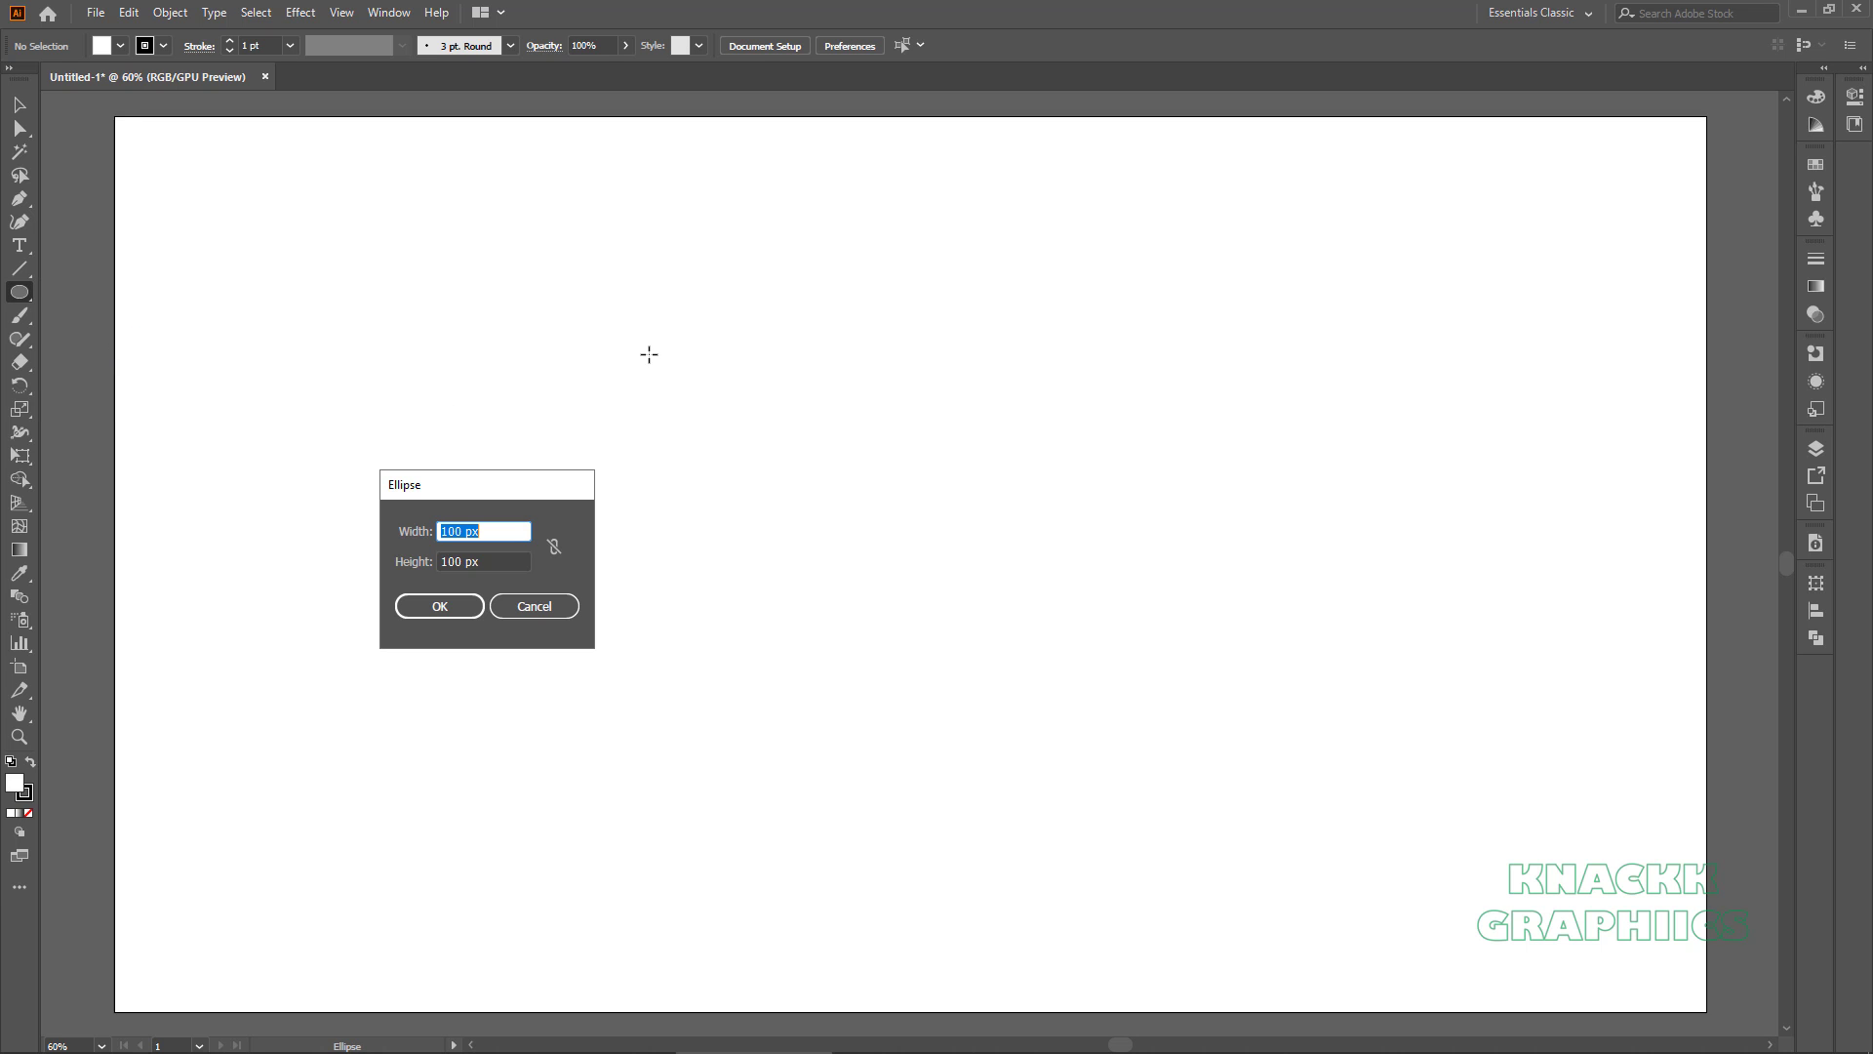
text(500)
key(Tab)
text(500)
key(Return)
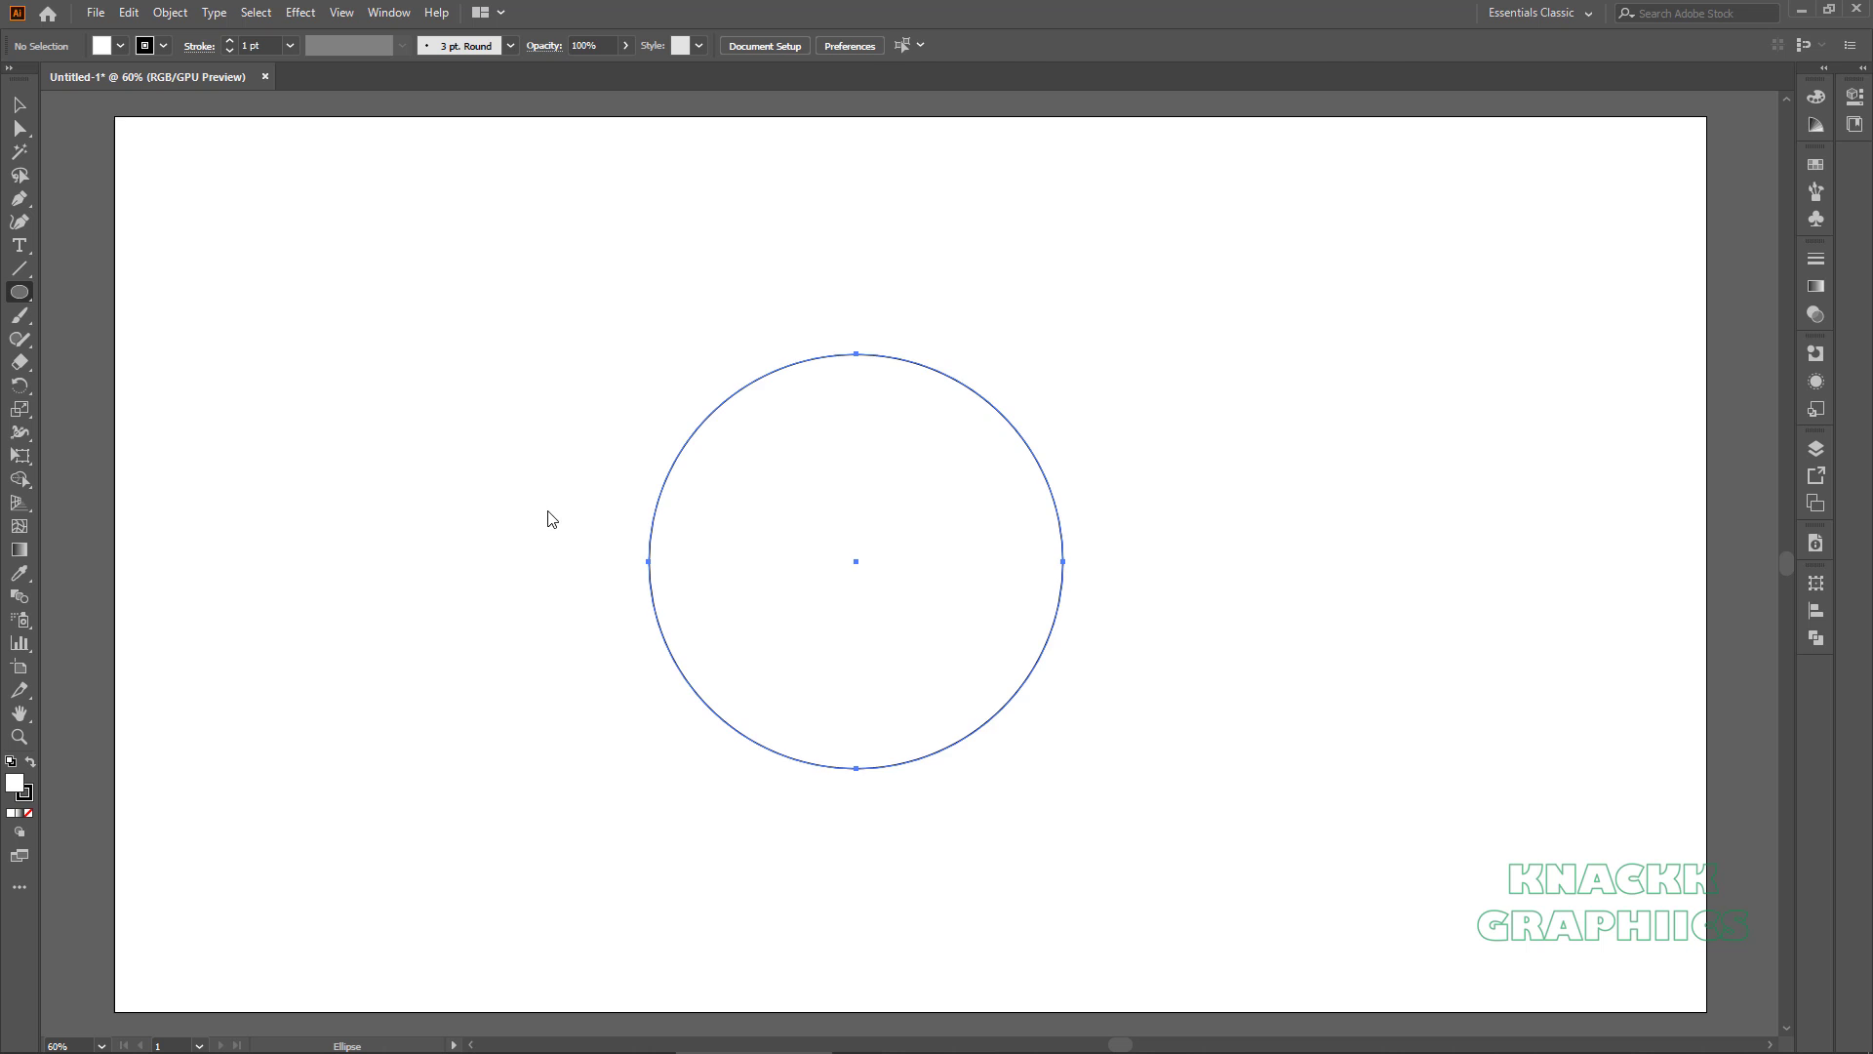
click(120, 47)
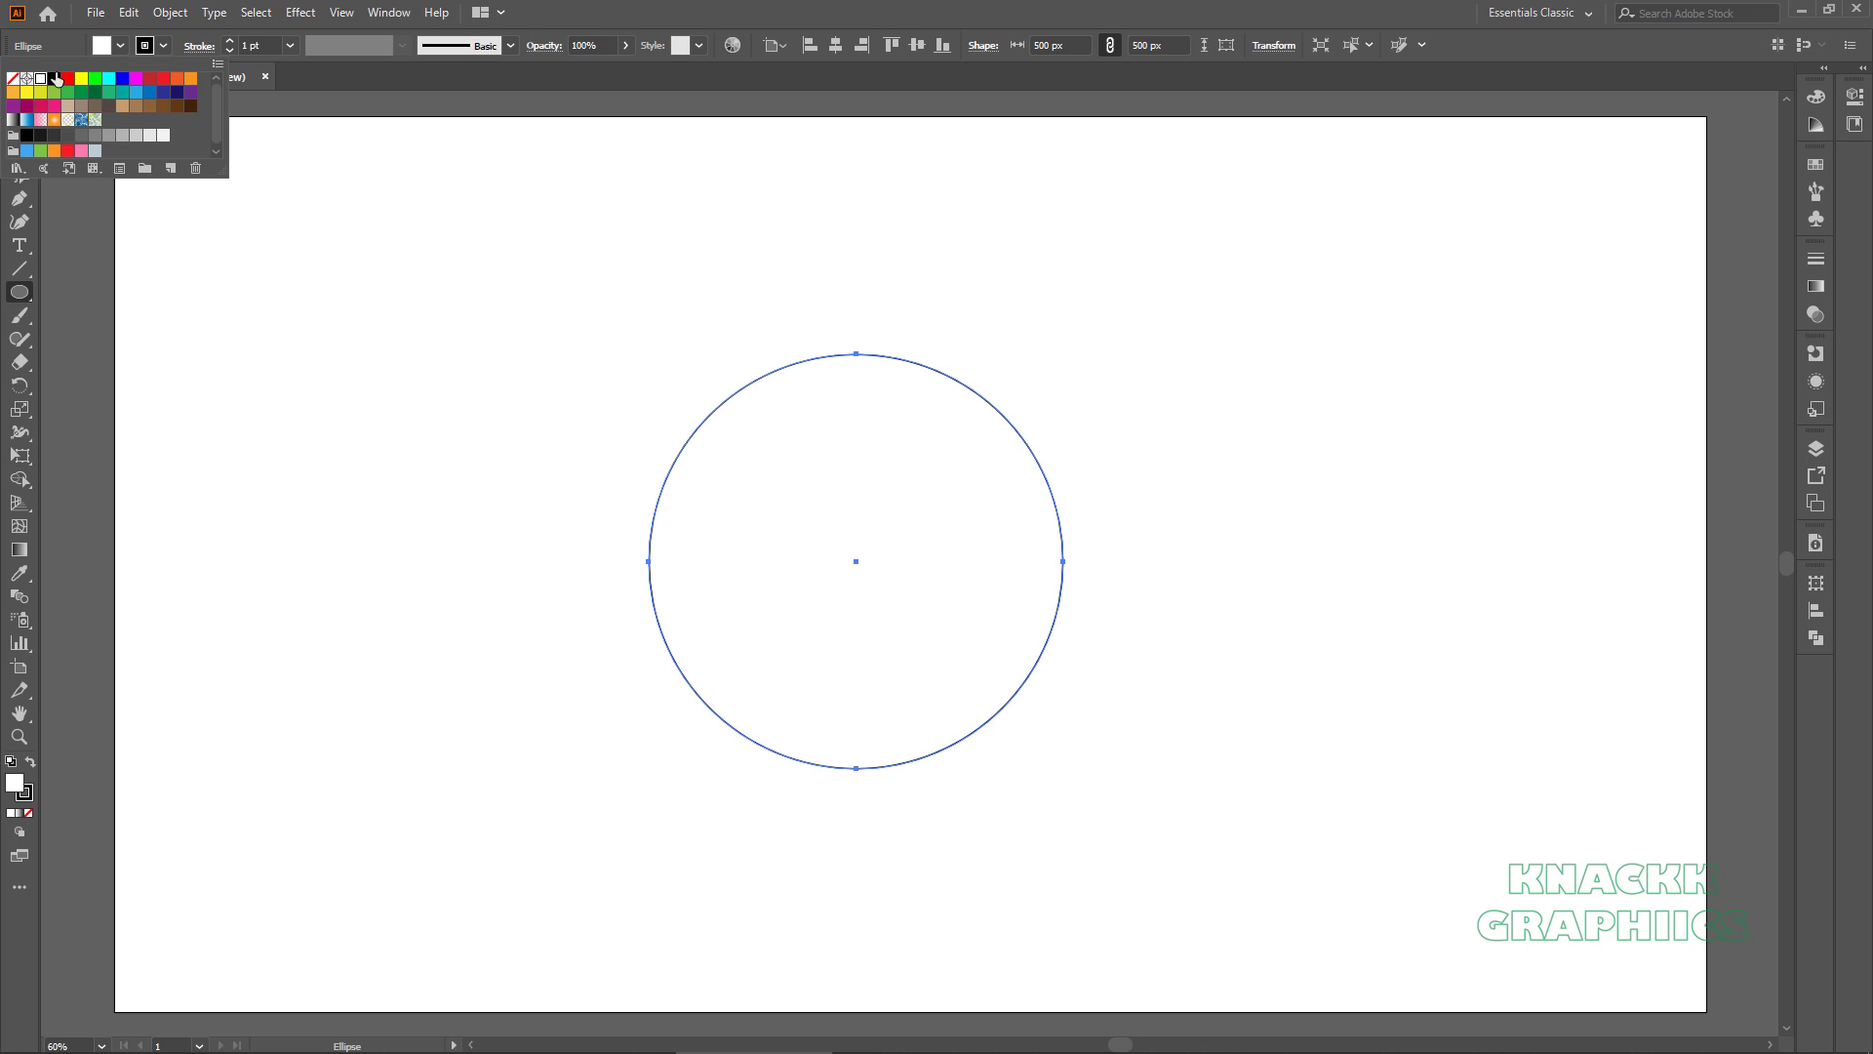
click(14, 79)
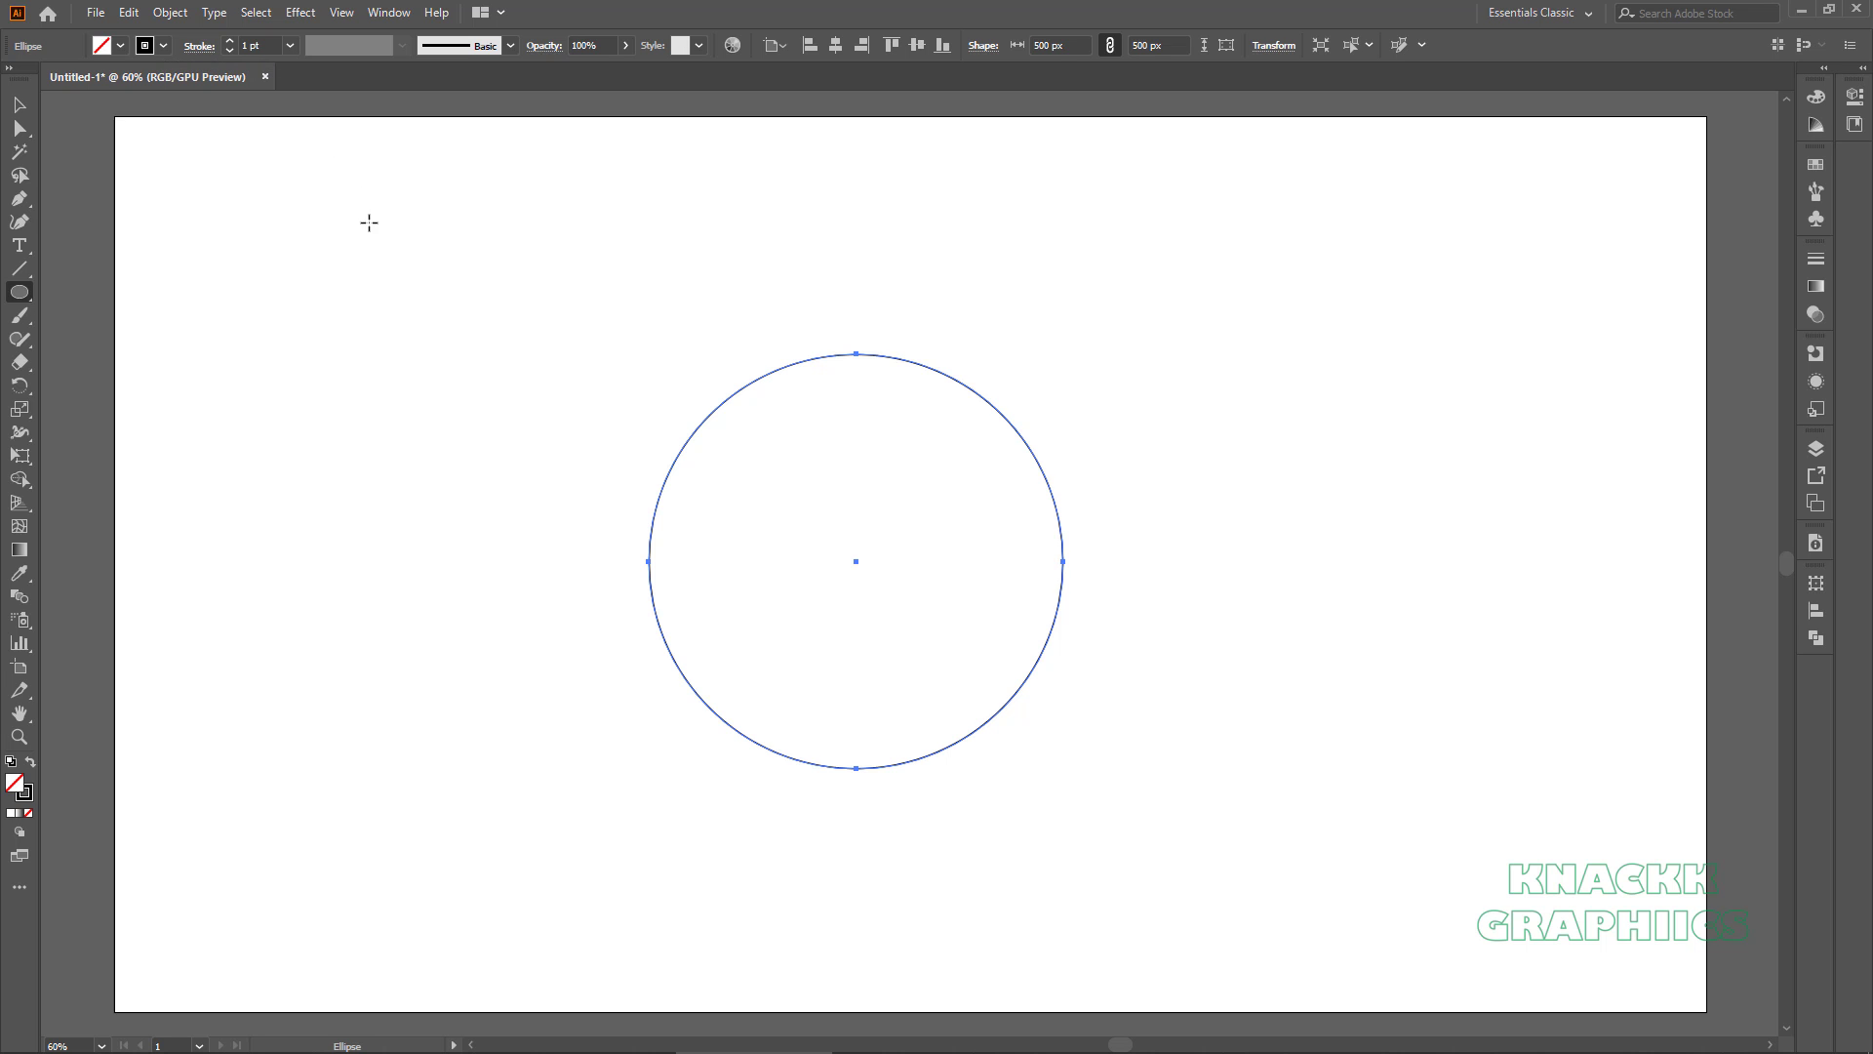
Draw a second 250 × 250 px circle beside the large one.
click(383, 278)
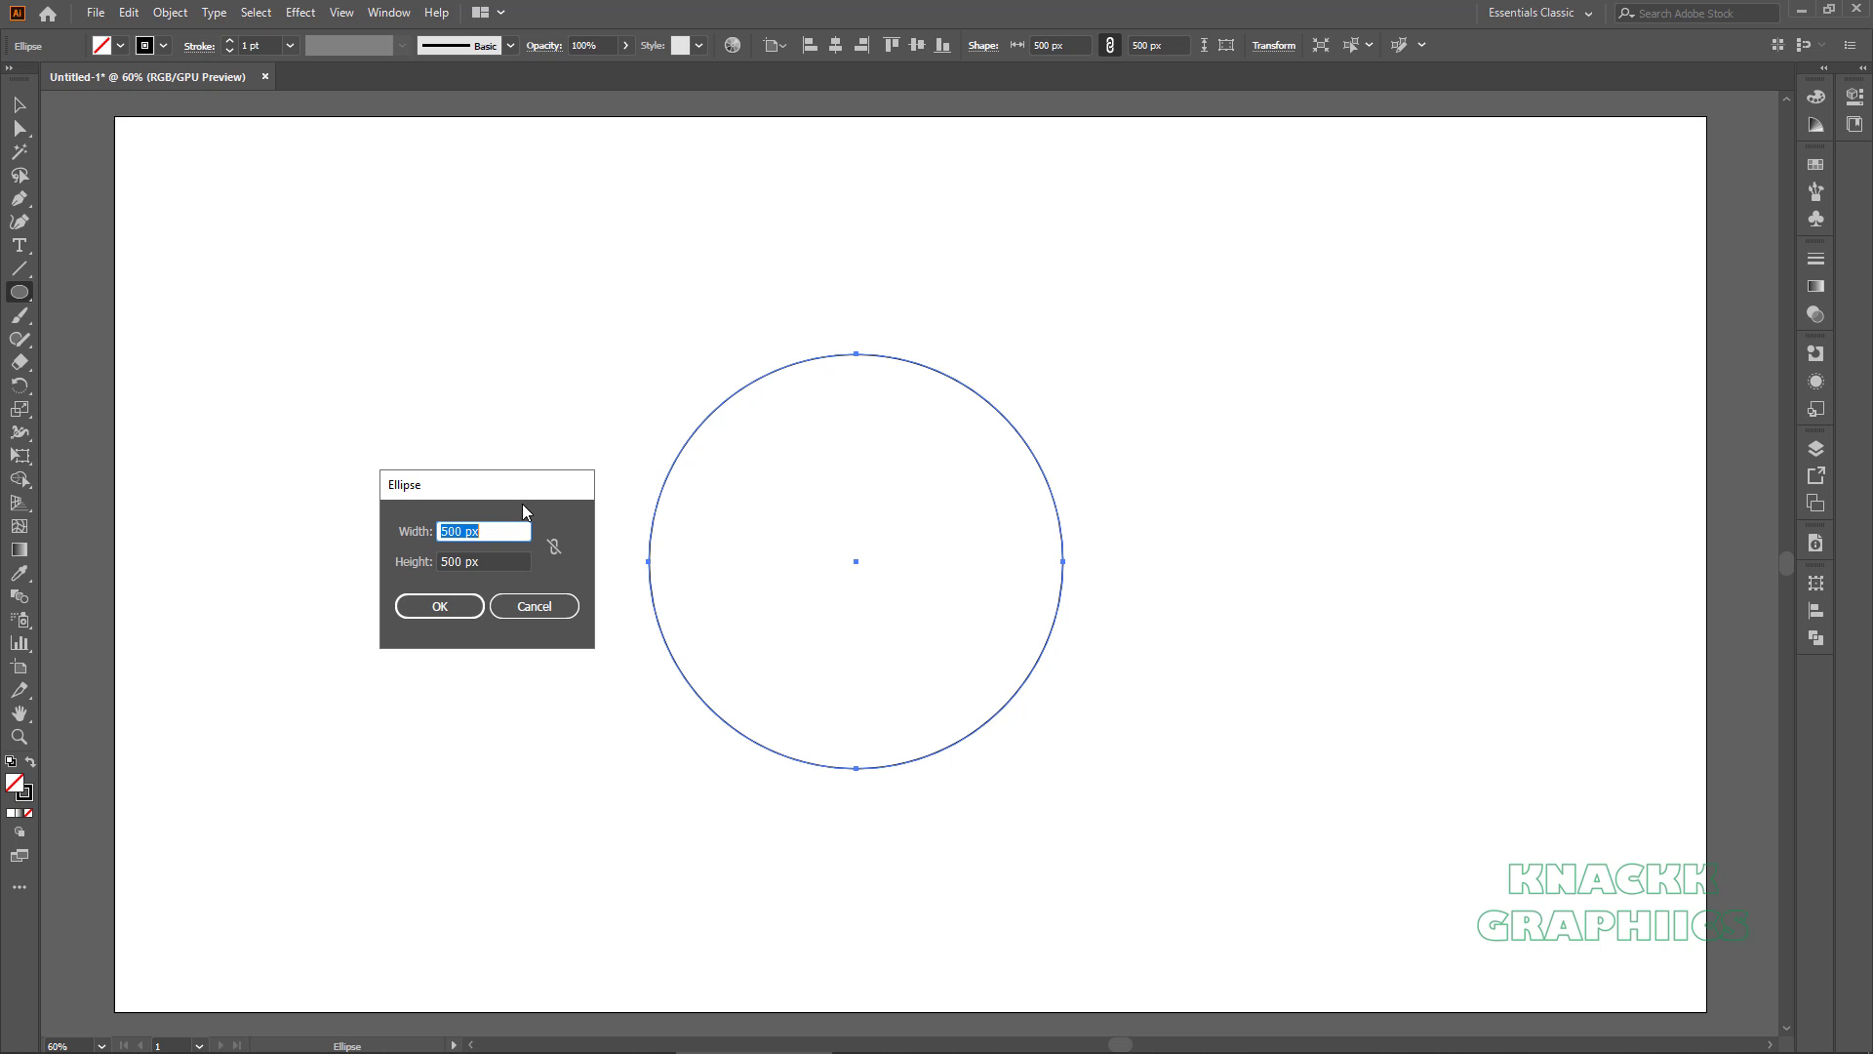
text(250)
key(Tab)
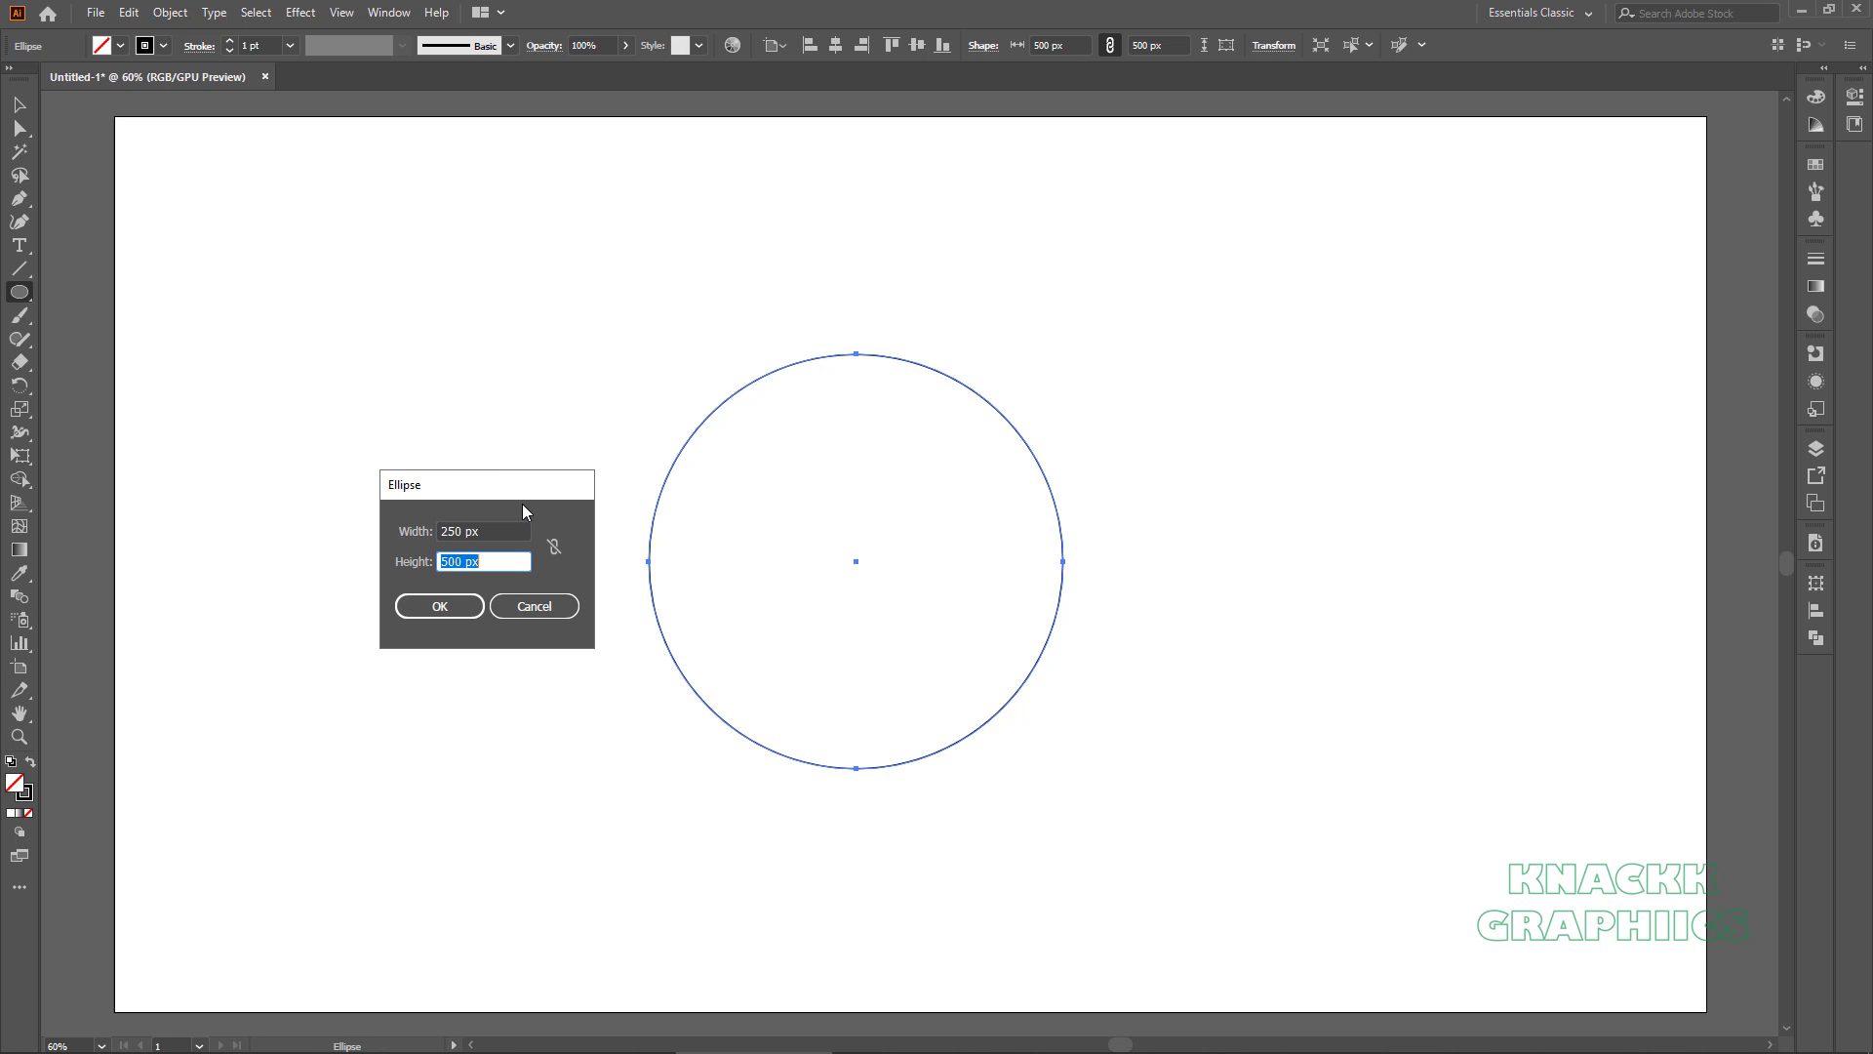
text(250)
key(Return)
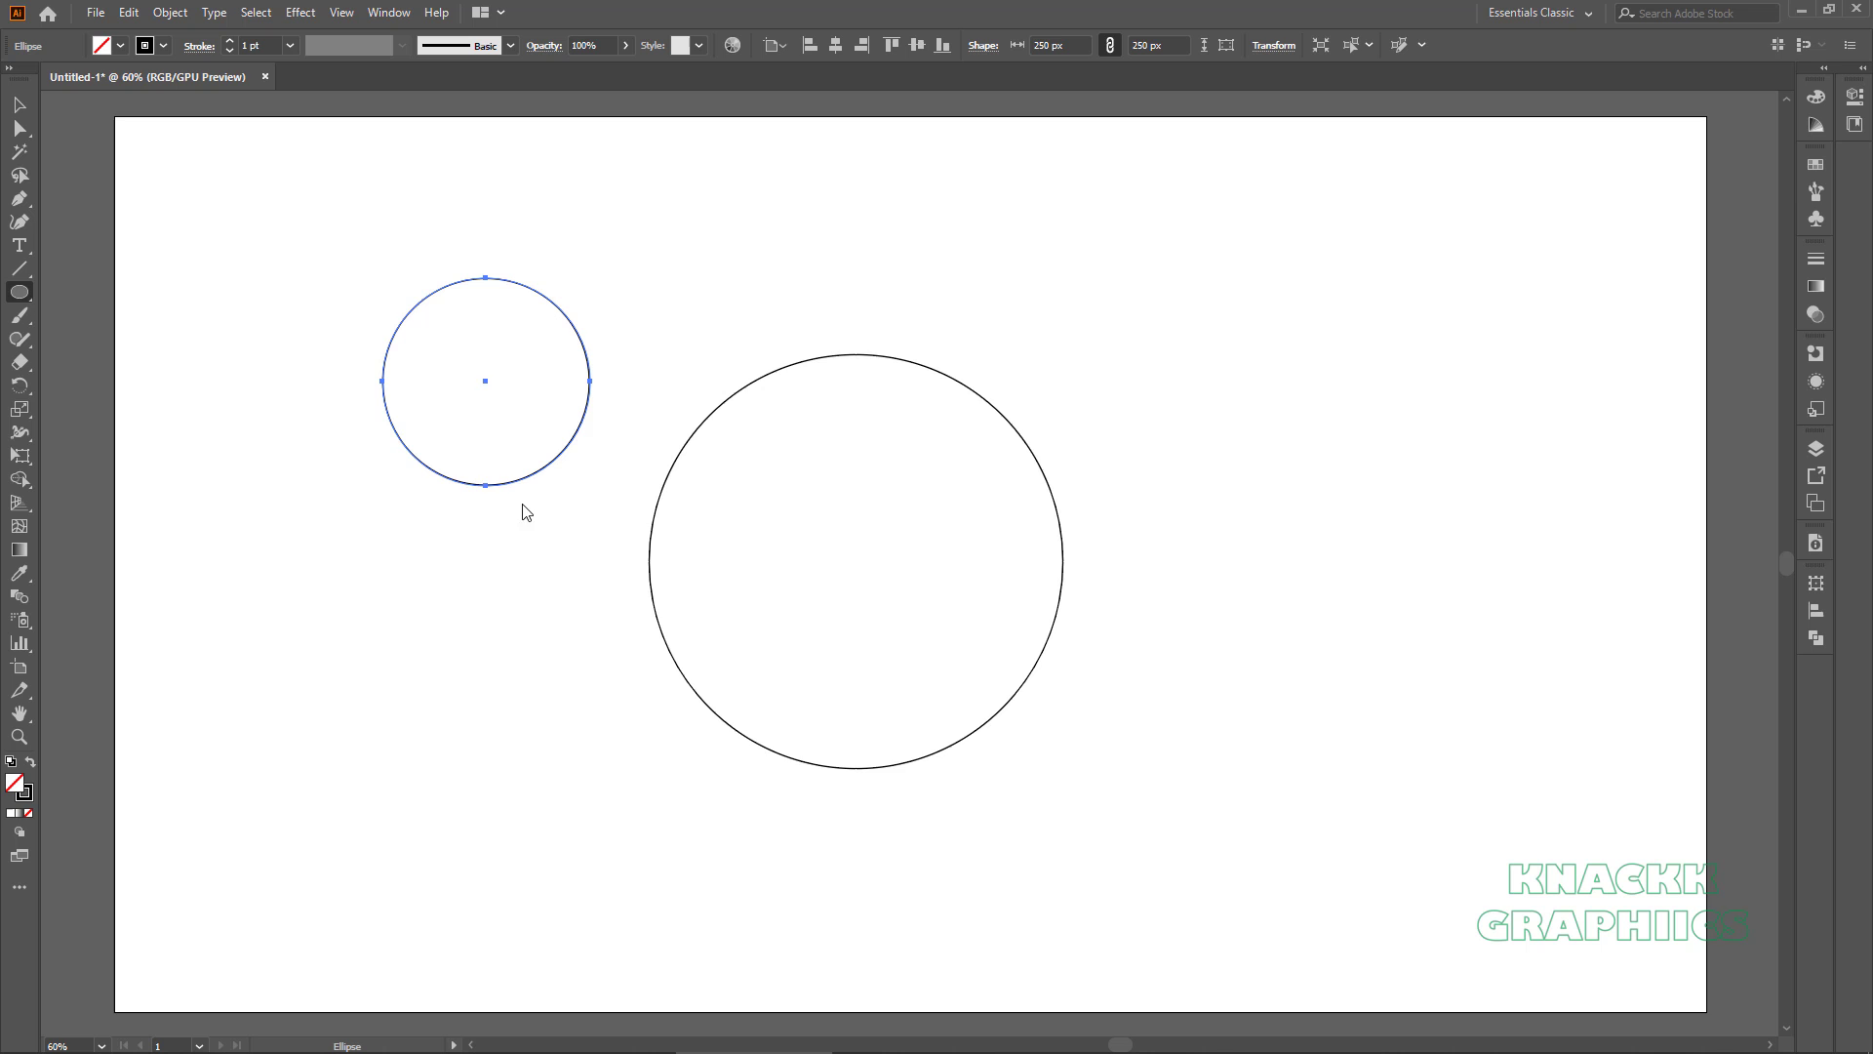
Move the 250 px circle inside the large circle so it rests on its bottom edge.
click(20, 104)
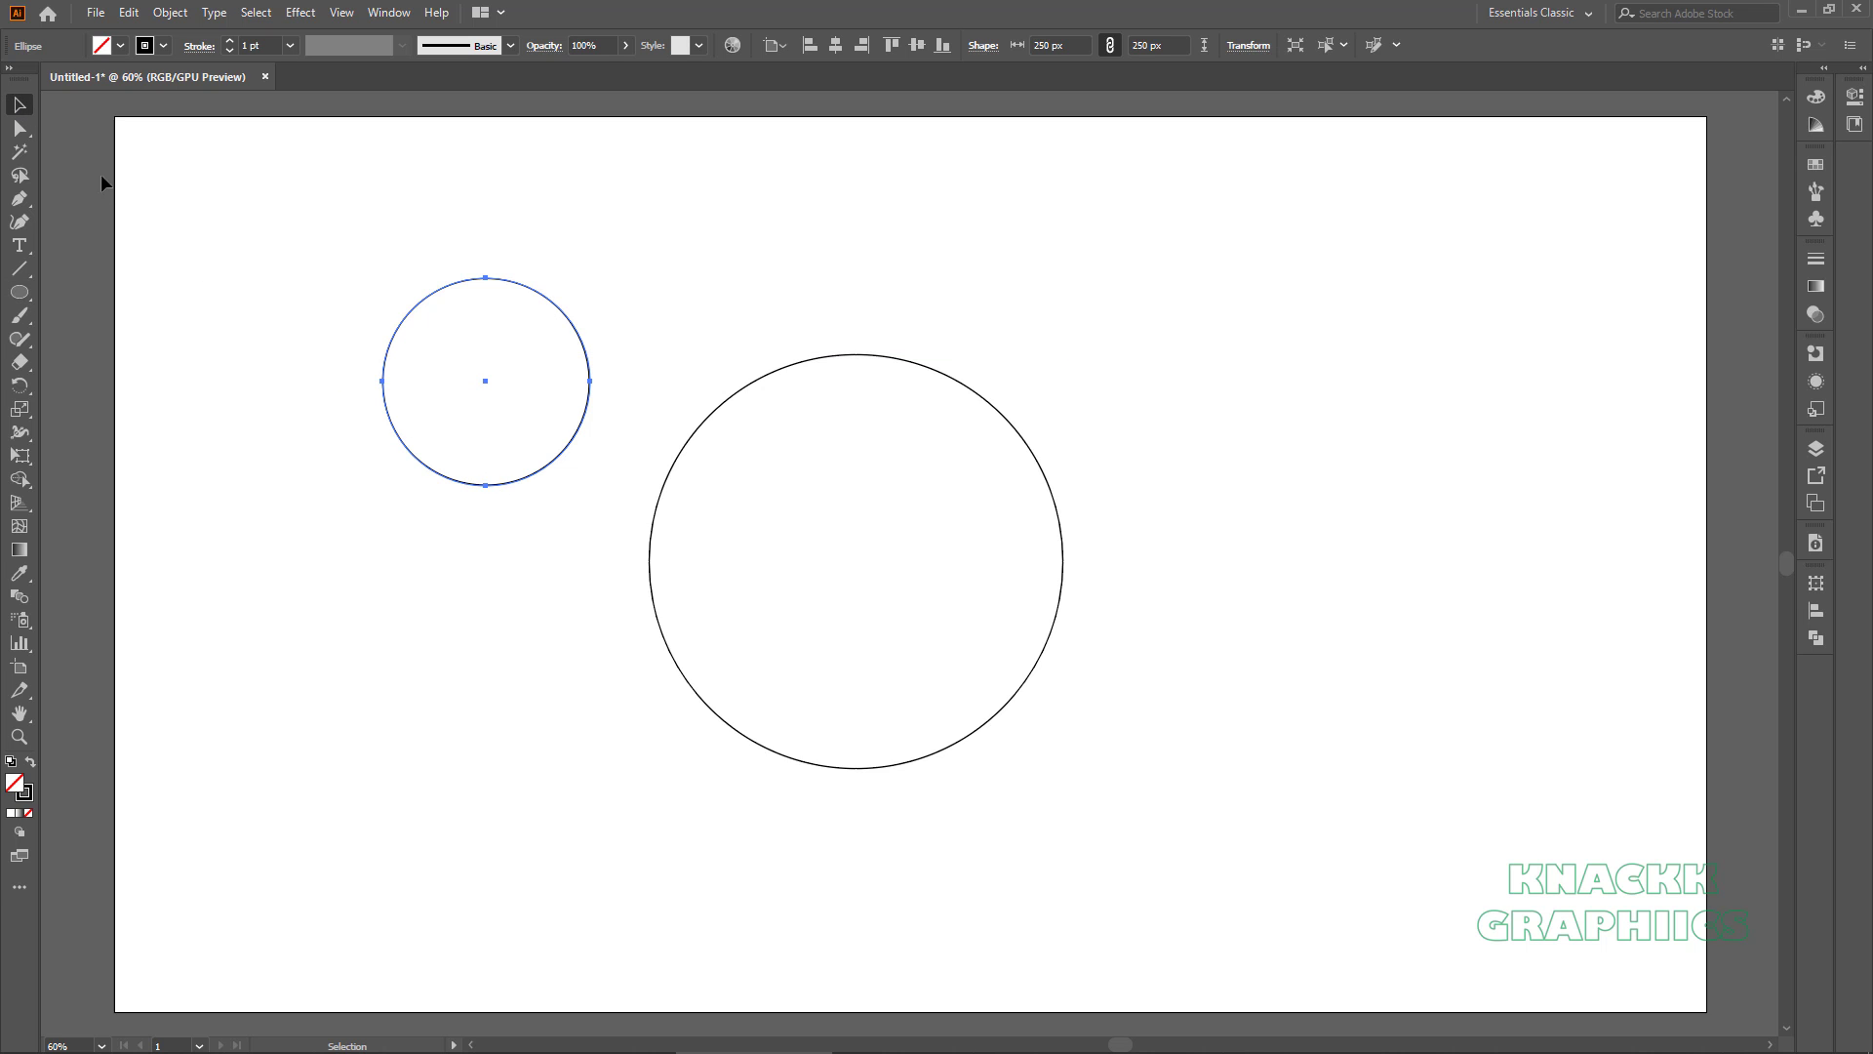
drag(488, 283, 857, 571)
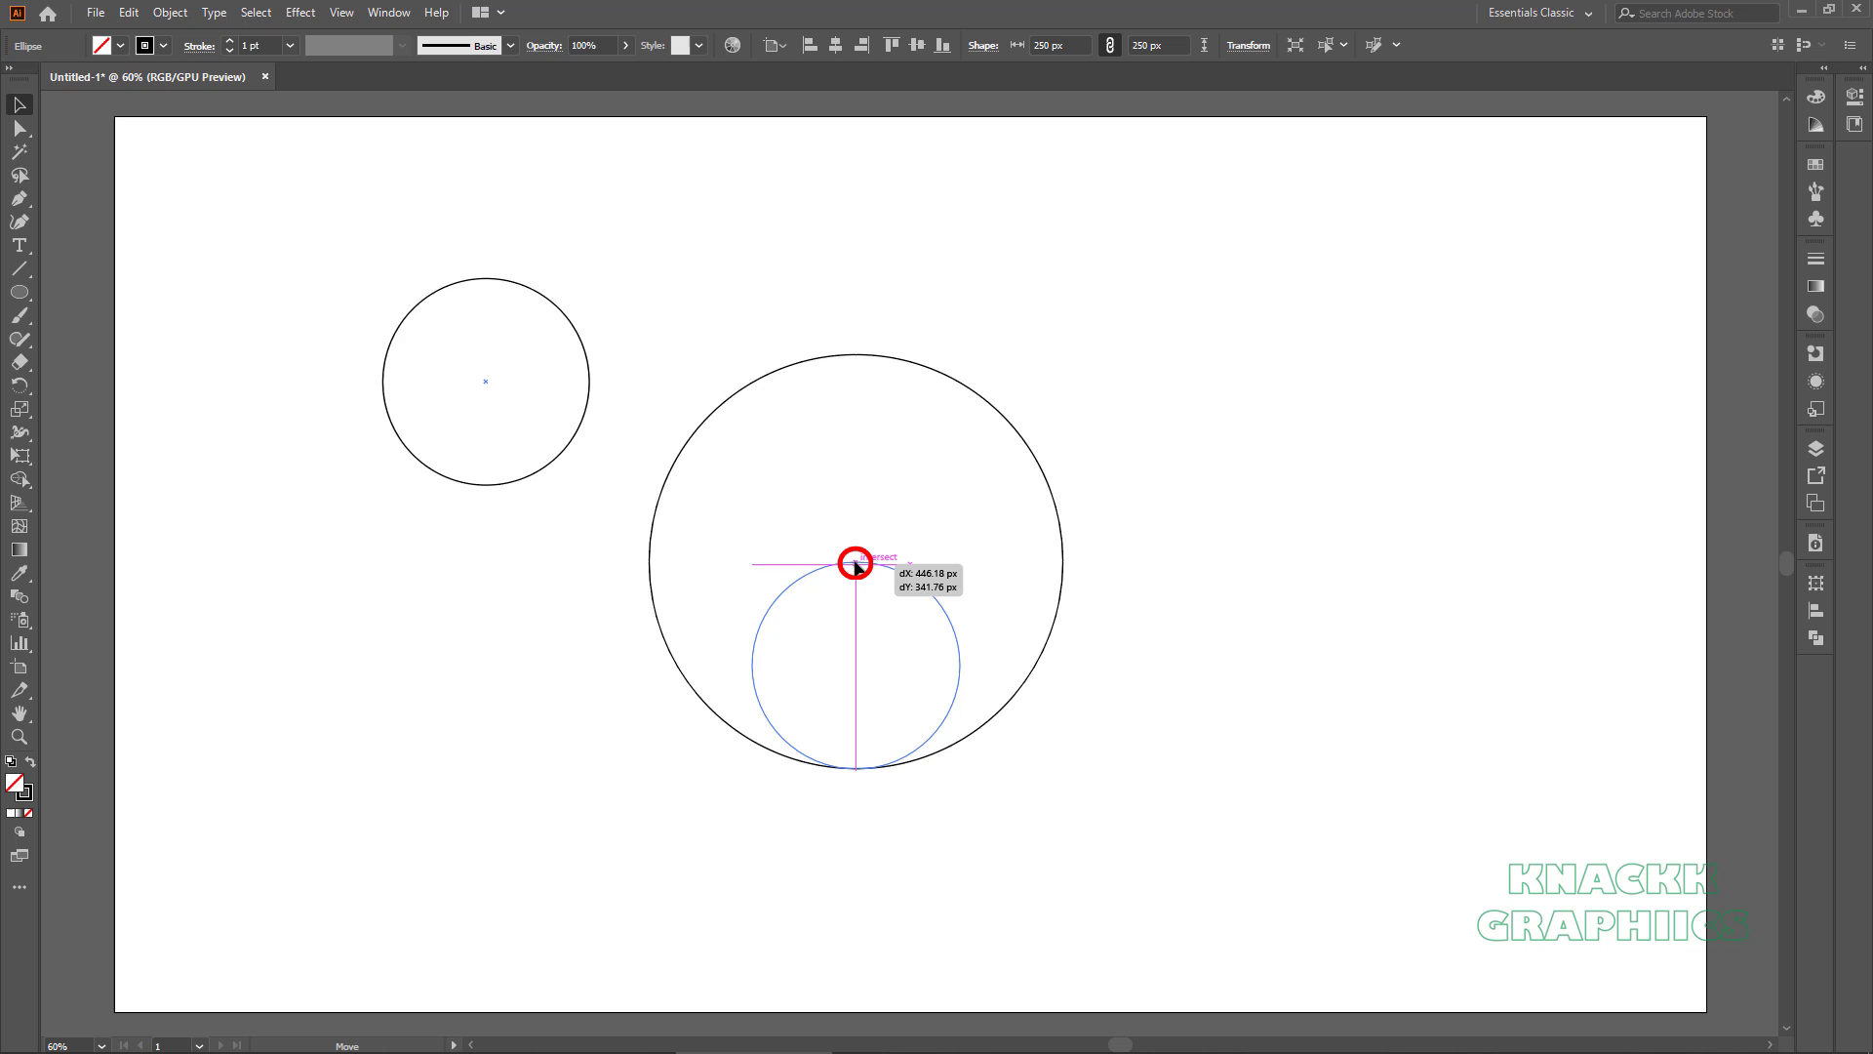
drag(856, 566, 855, 566)
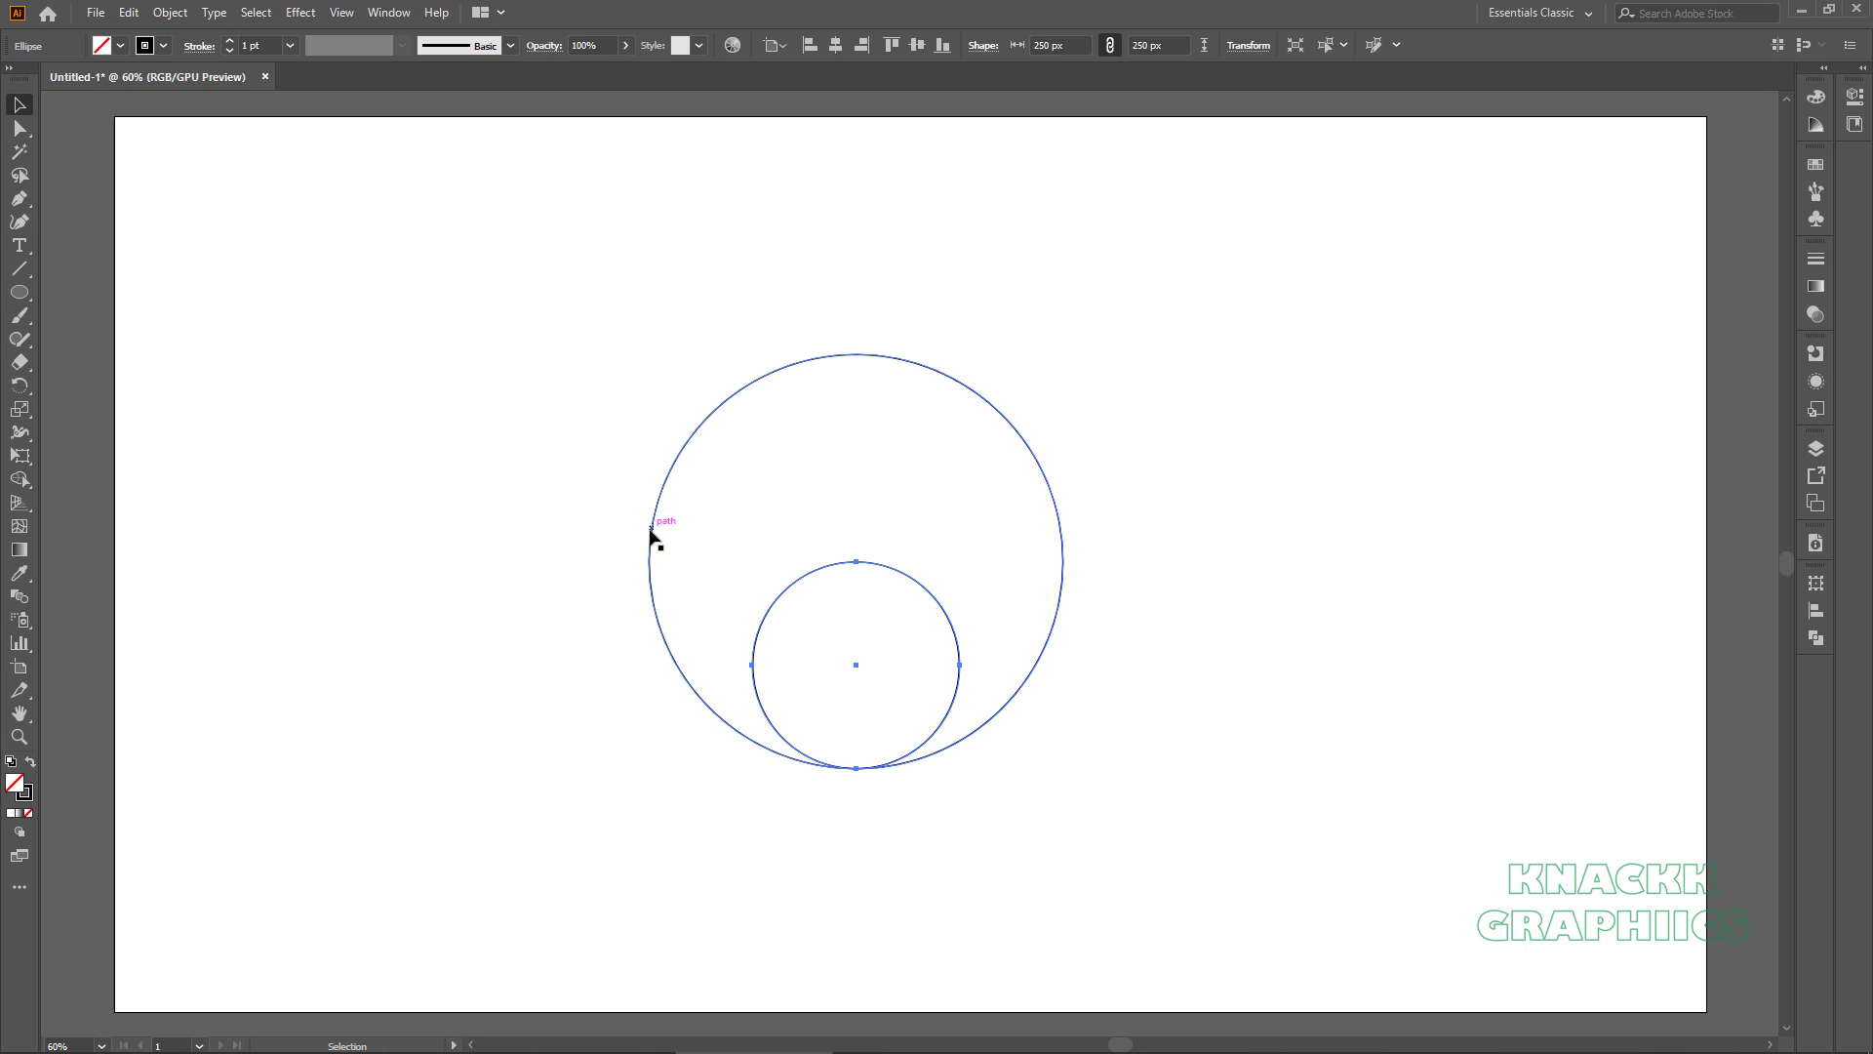
Reflect a copy of the small circle horizontally about its top anchor, stacking it above.
click(20, 386)
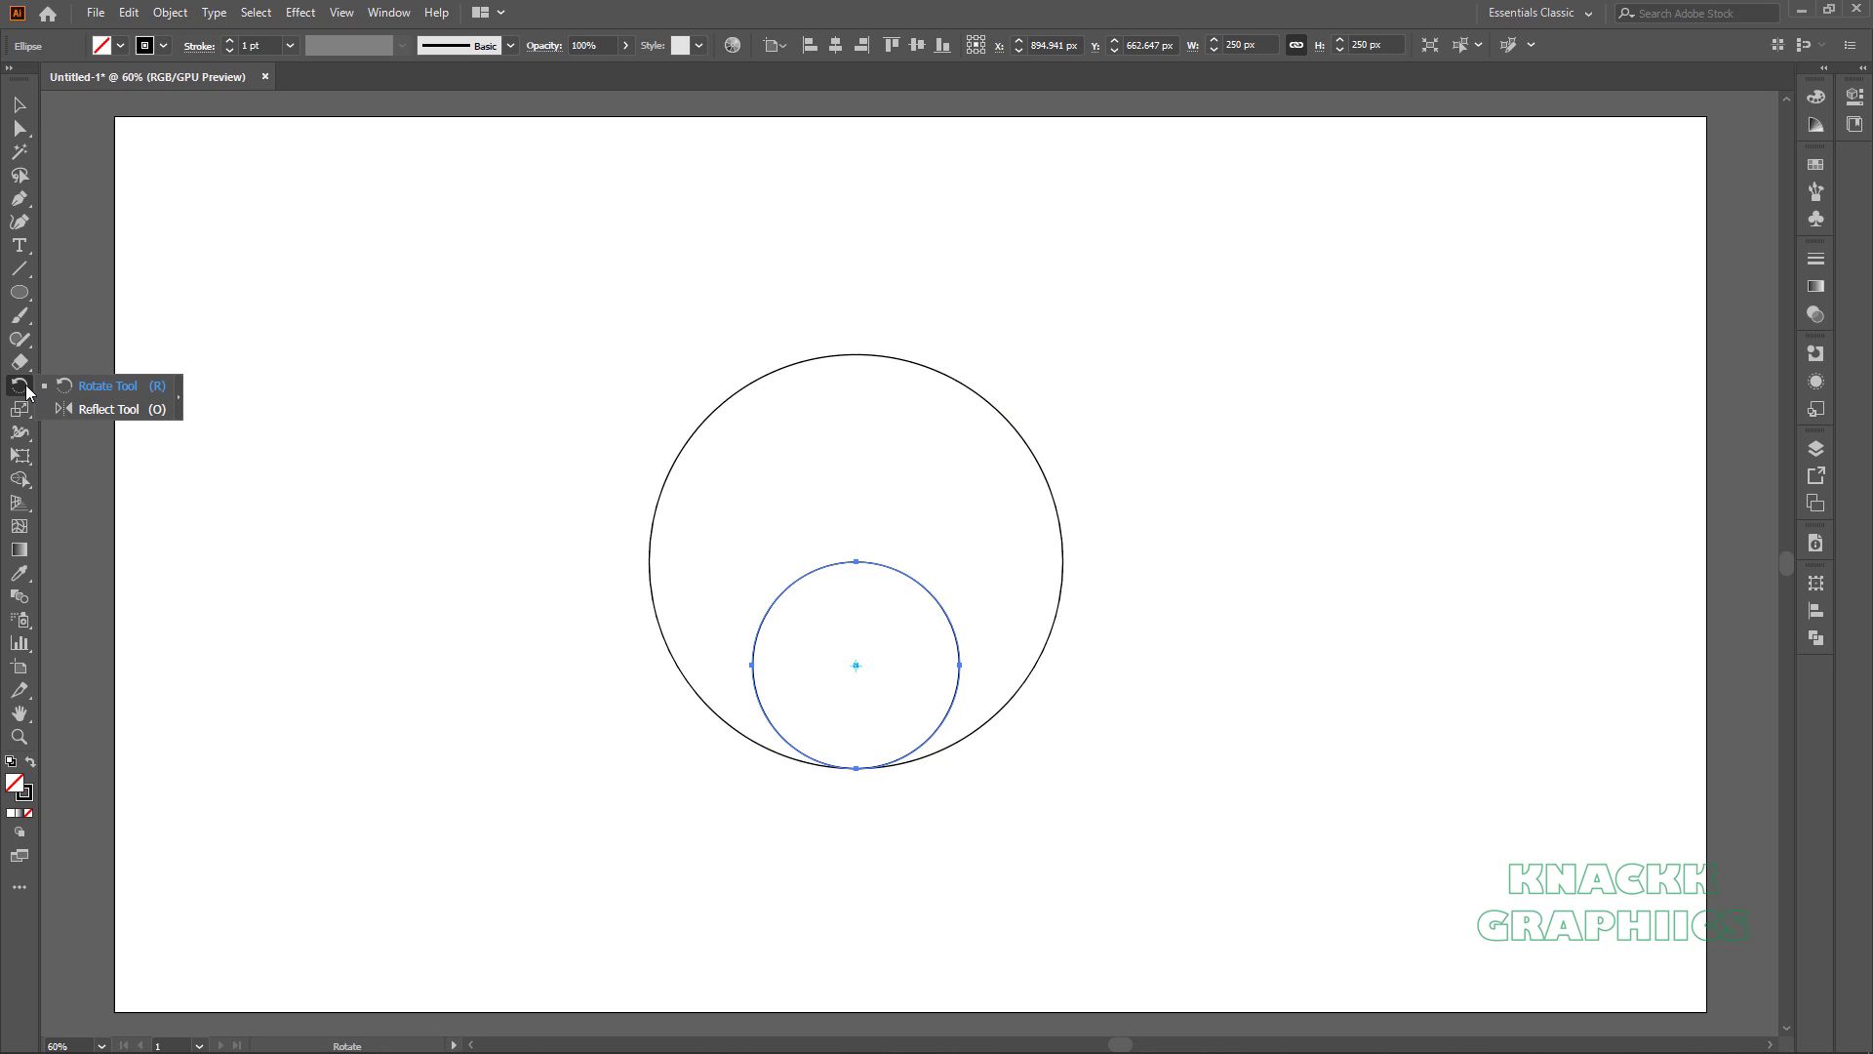
click(92, 409)
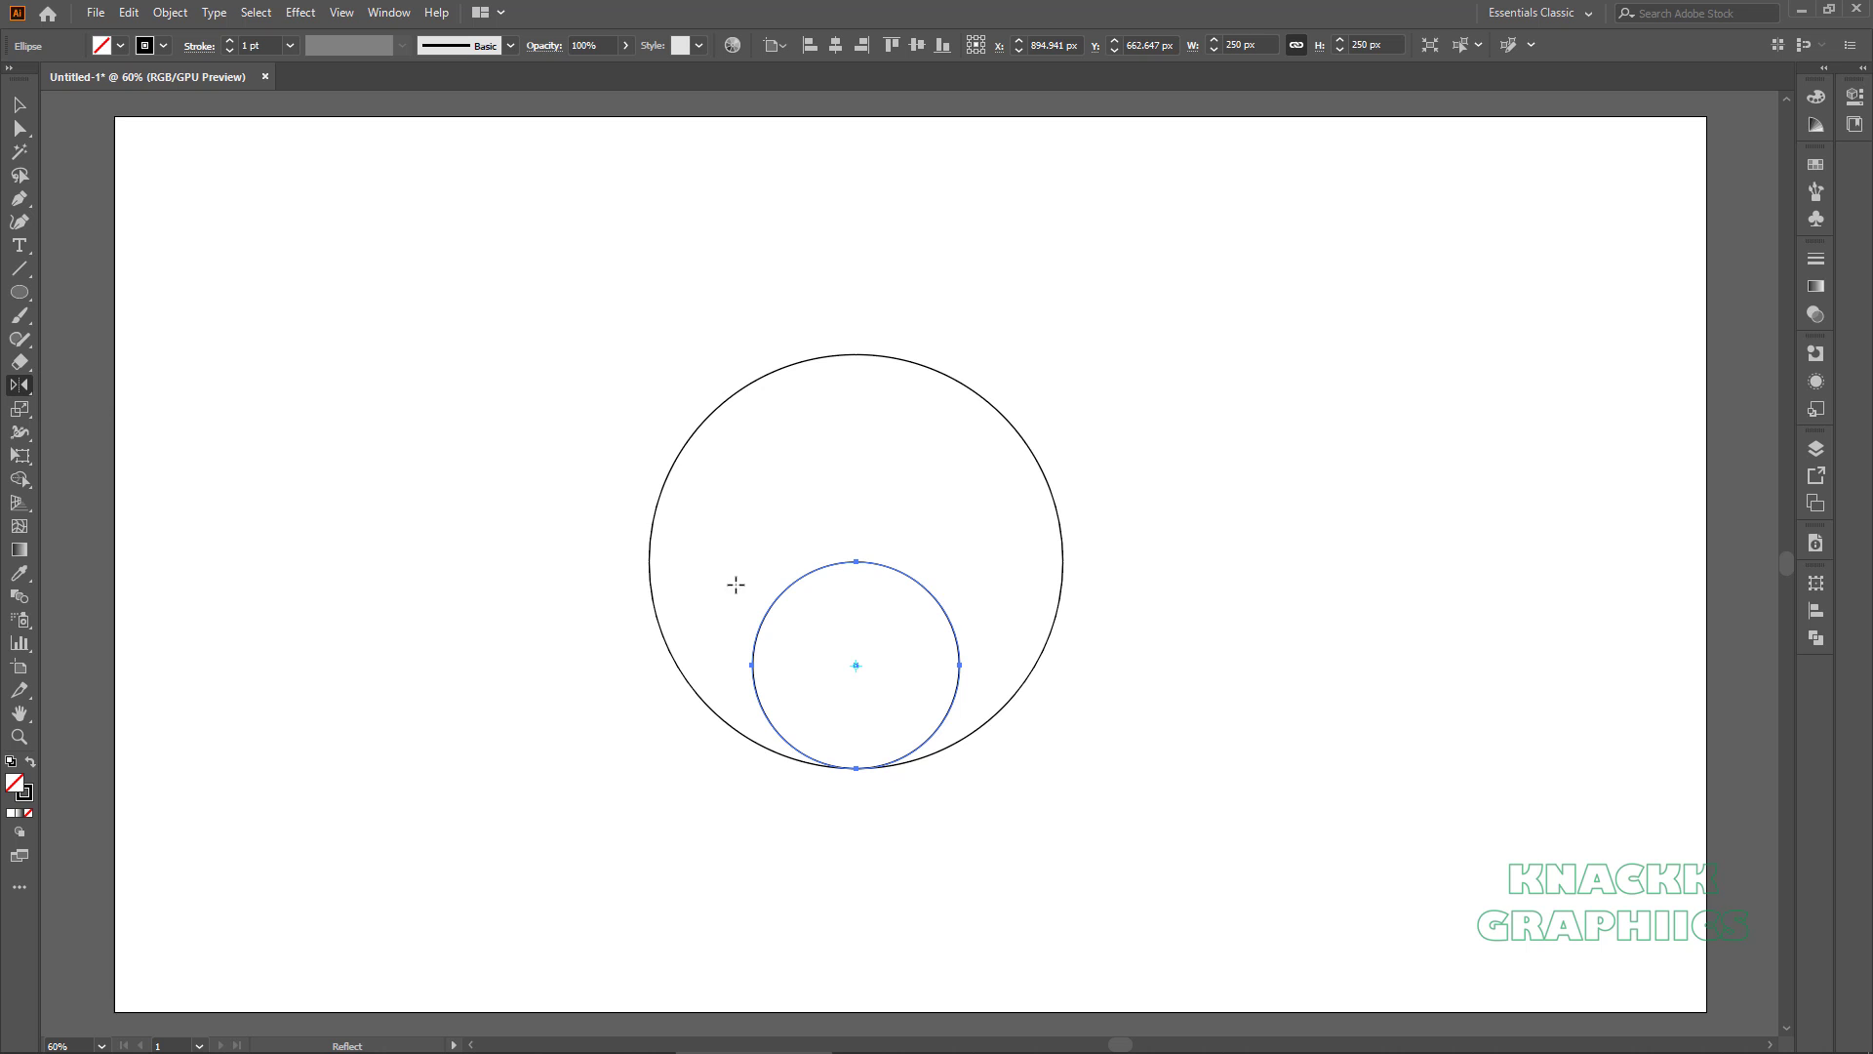
alt+click(856, 563)
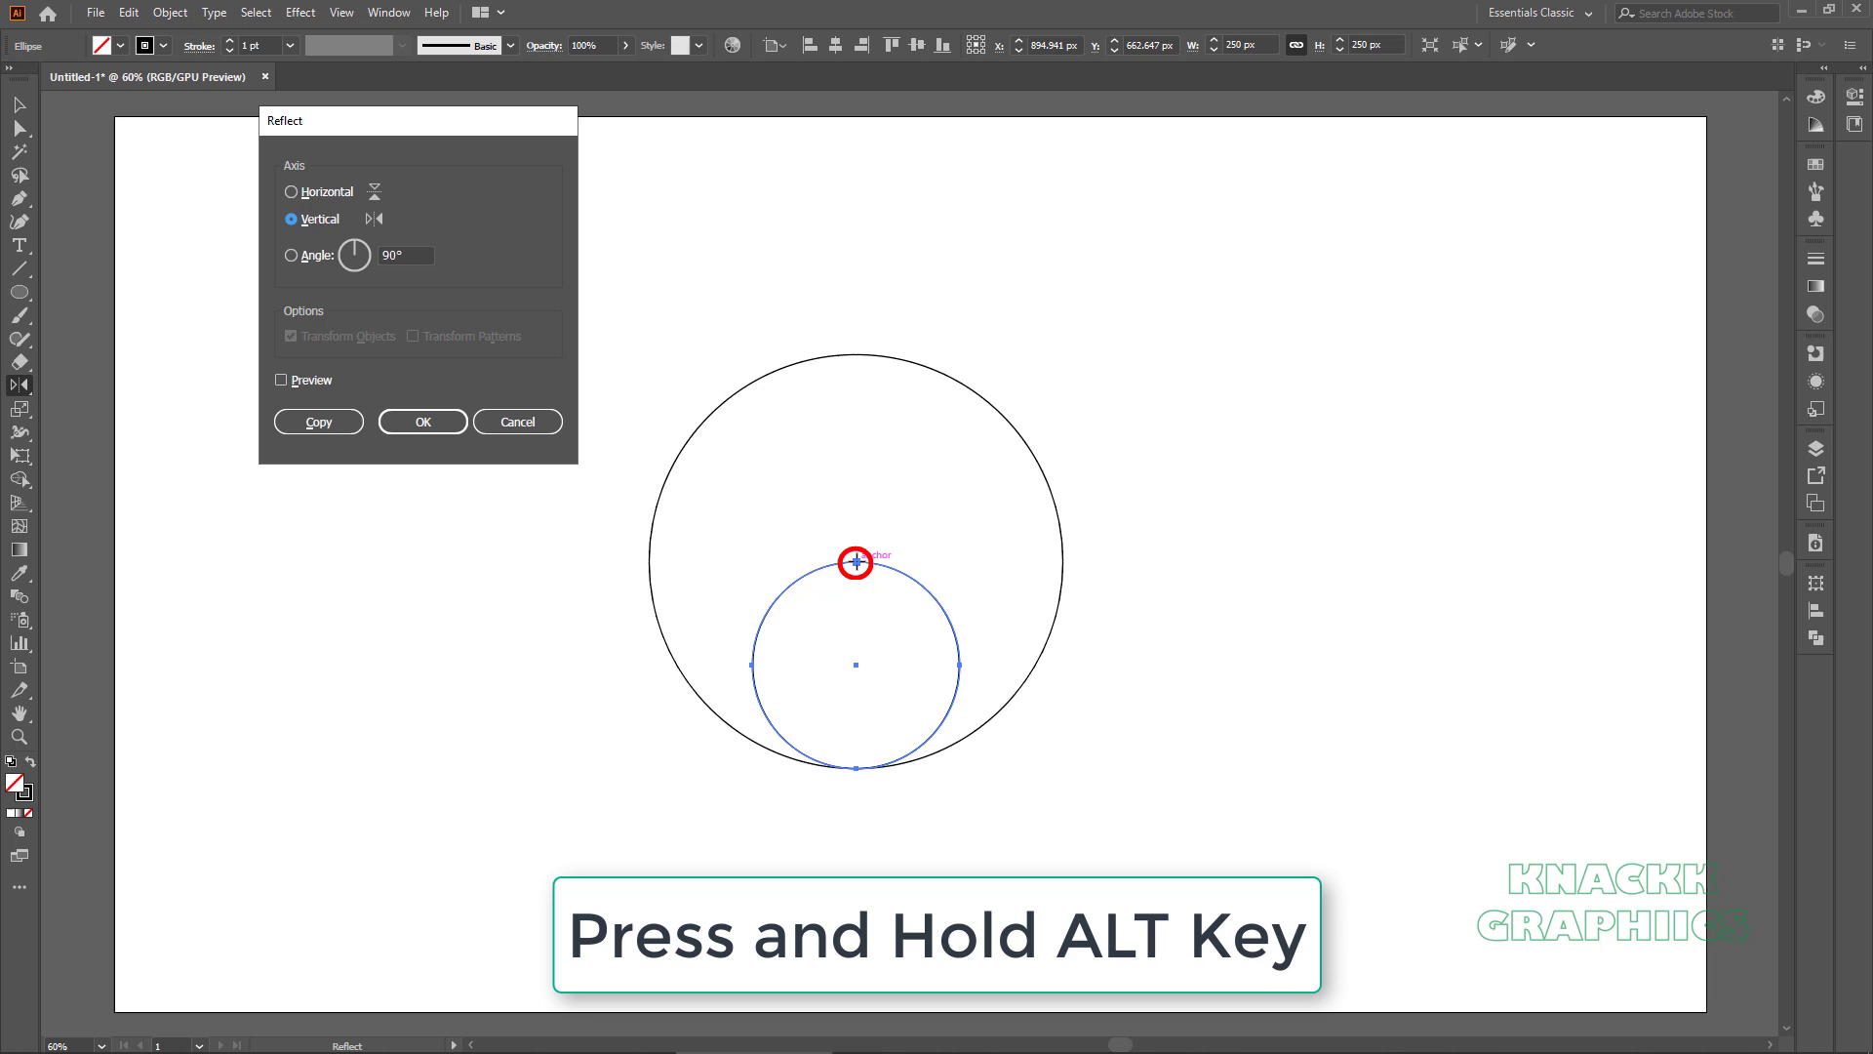
click(290, 191)
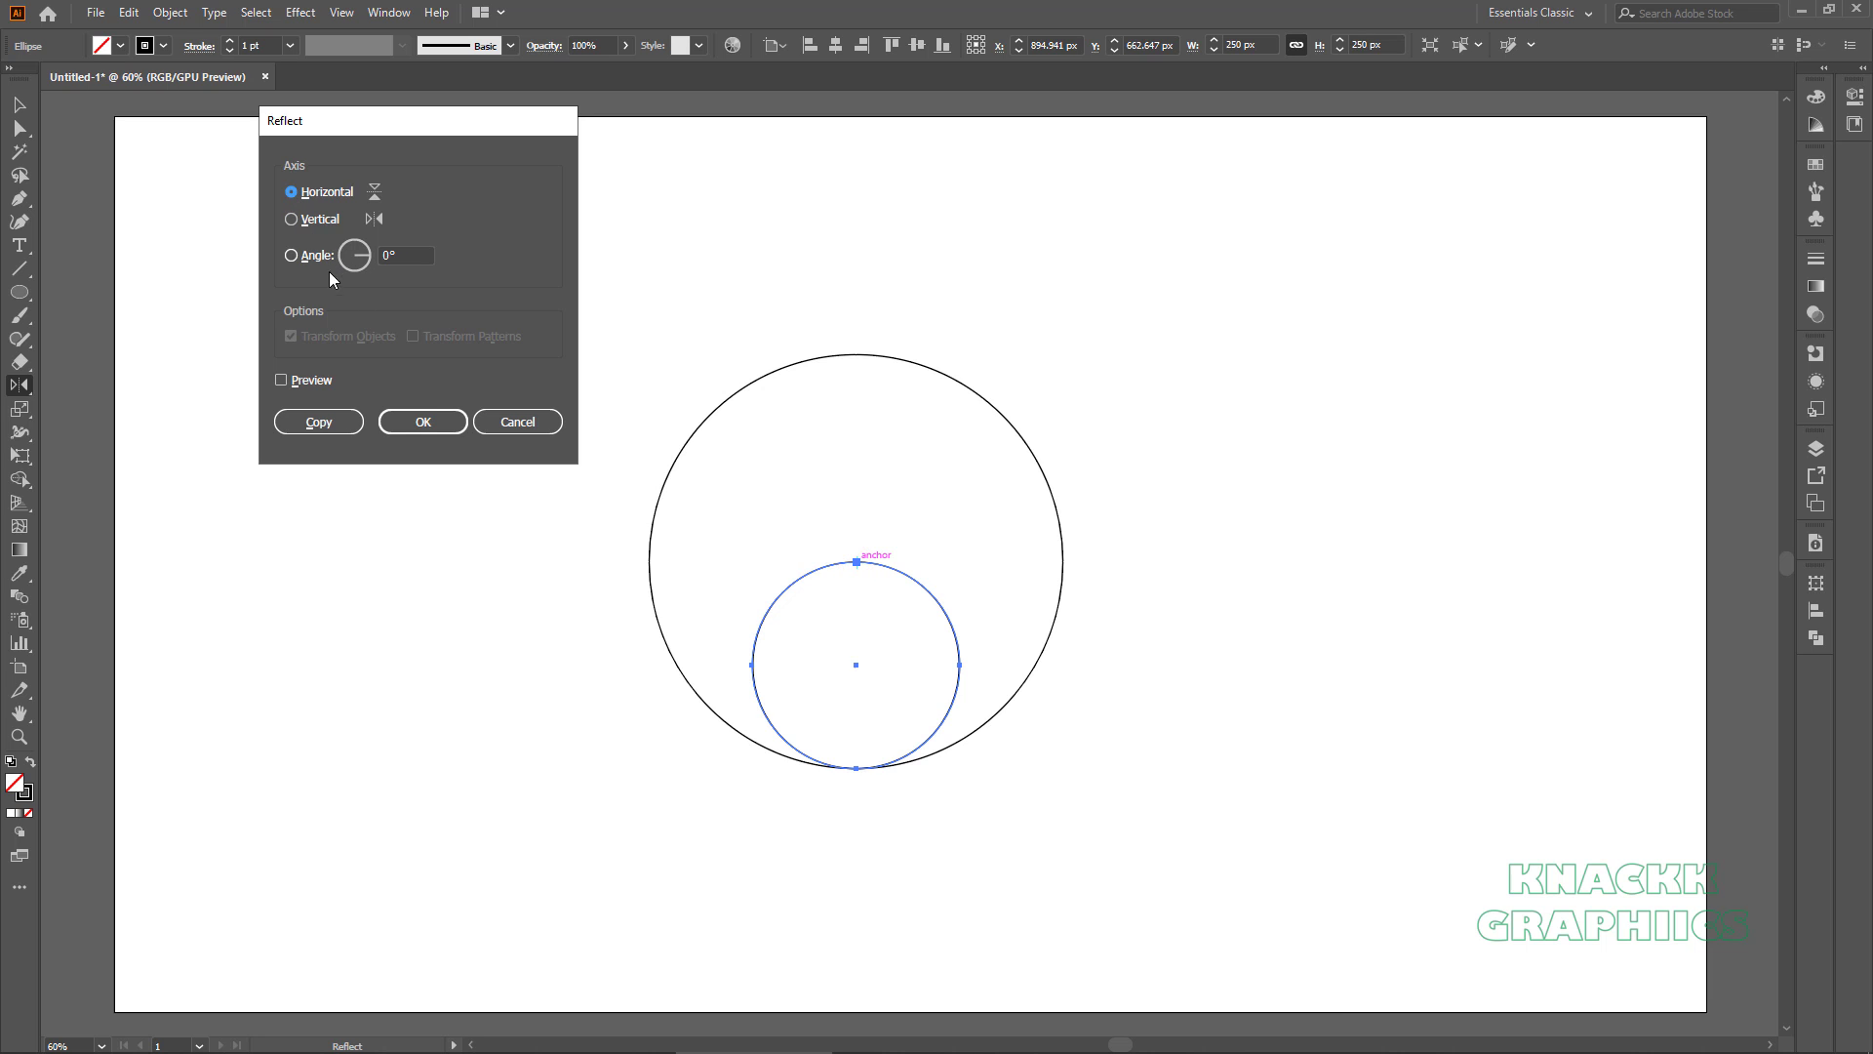
click(319, 422)
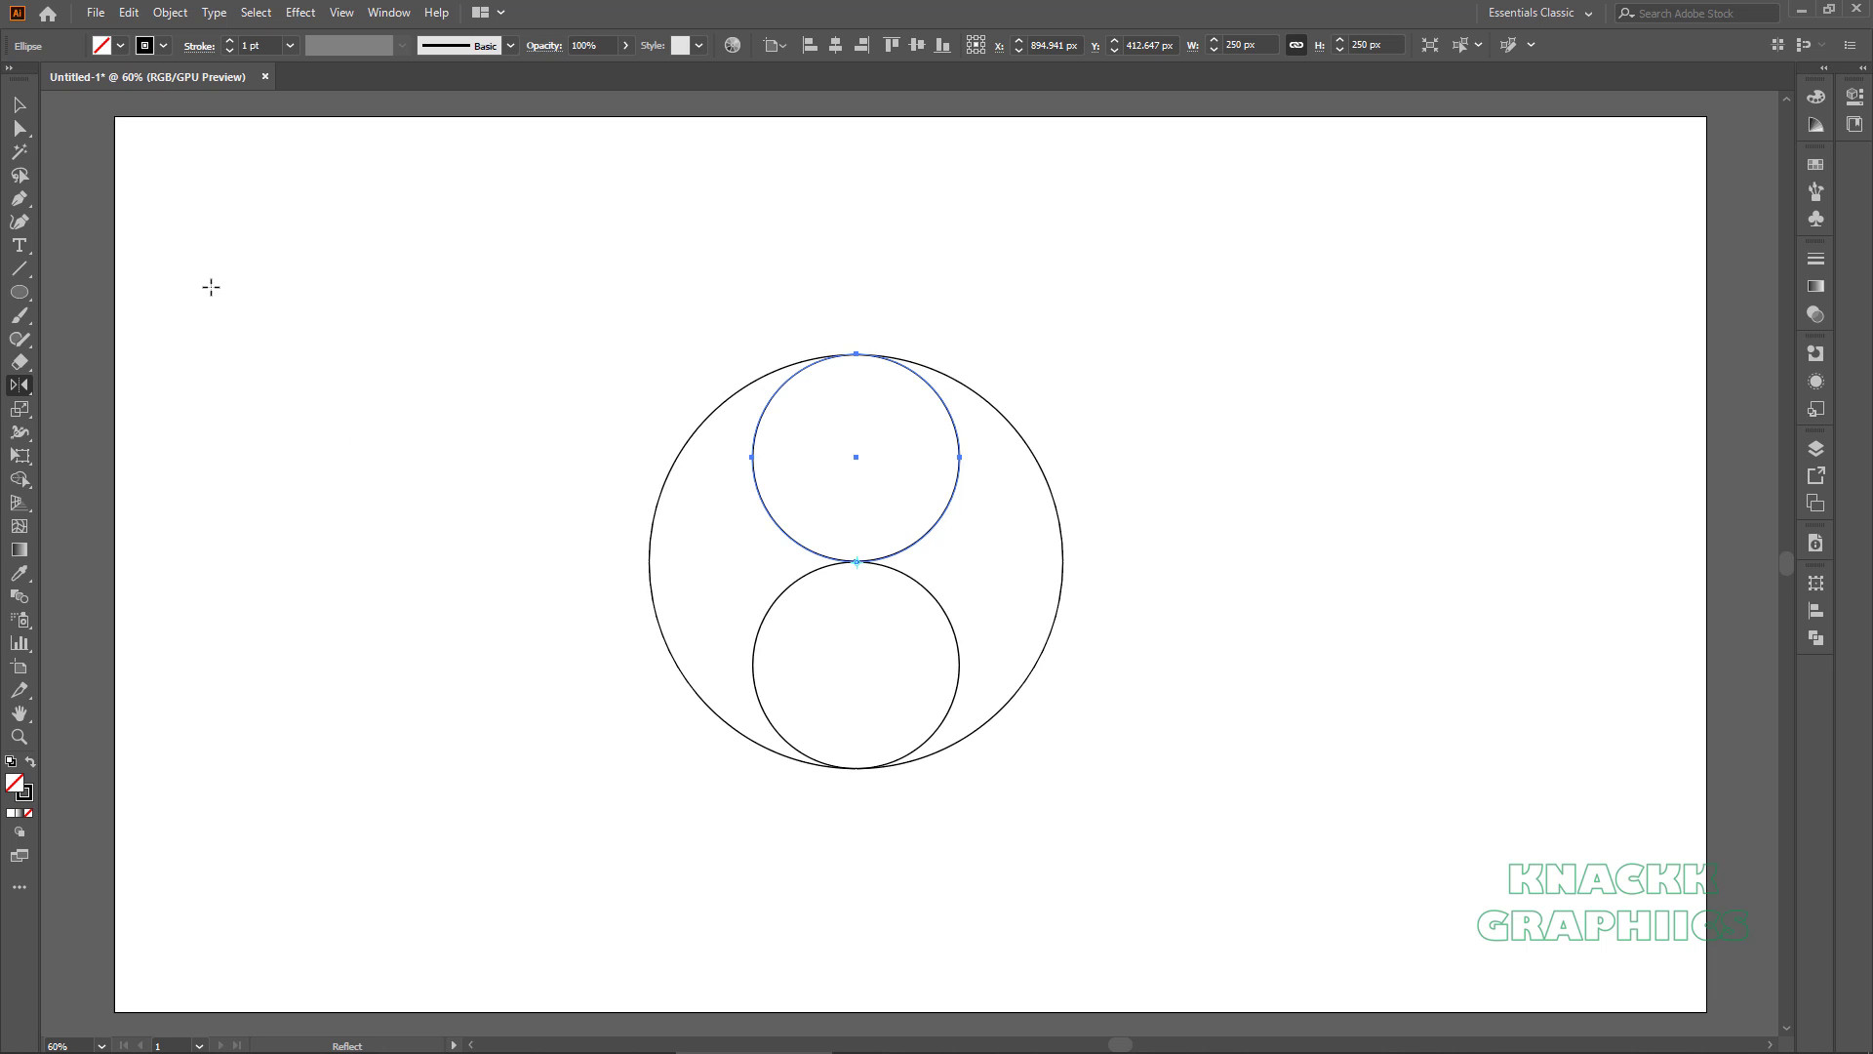
Delete the large and upper circles' left halves and the lower circle's right half.
click(19, 128)
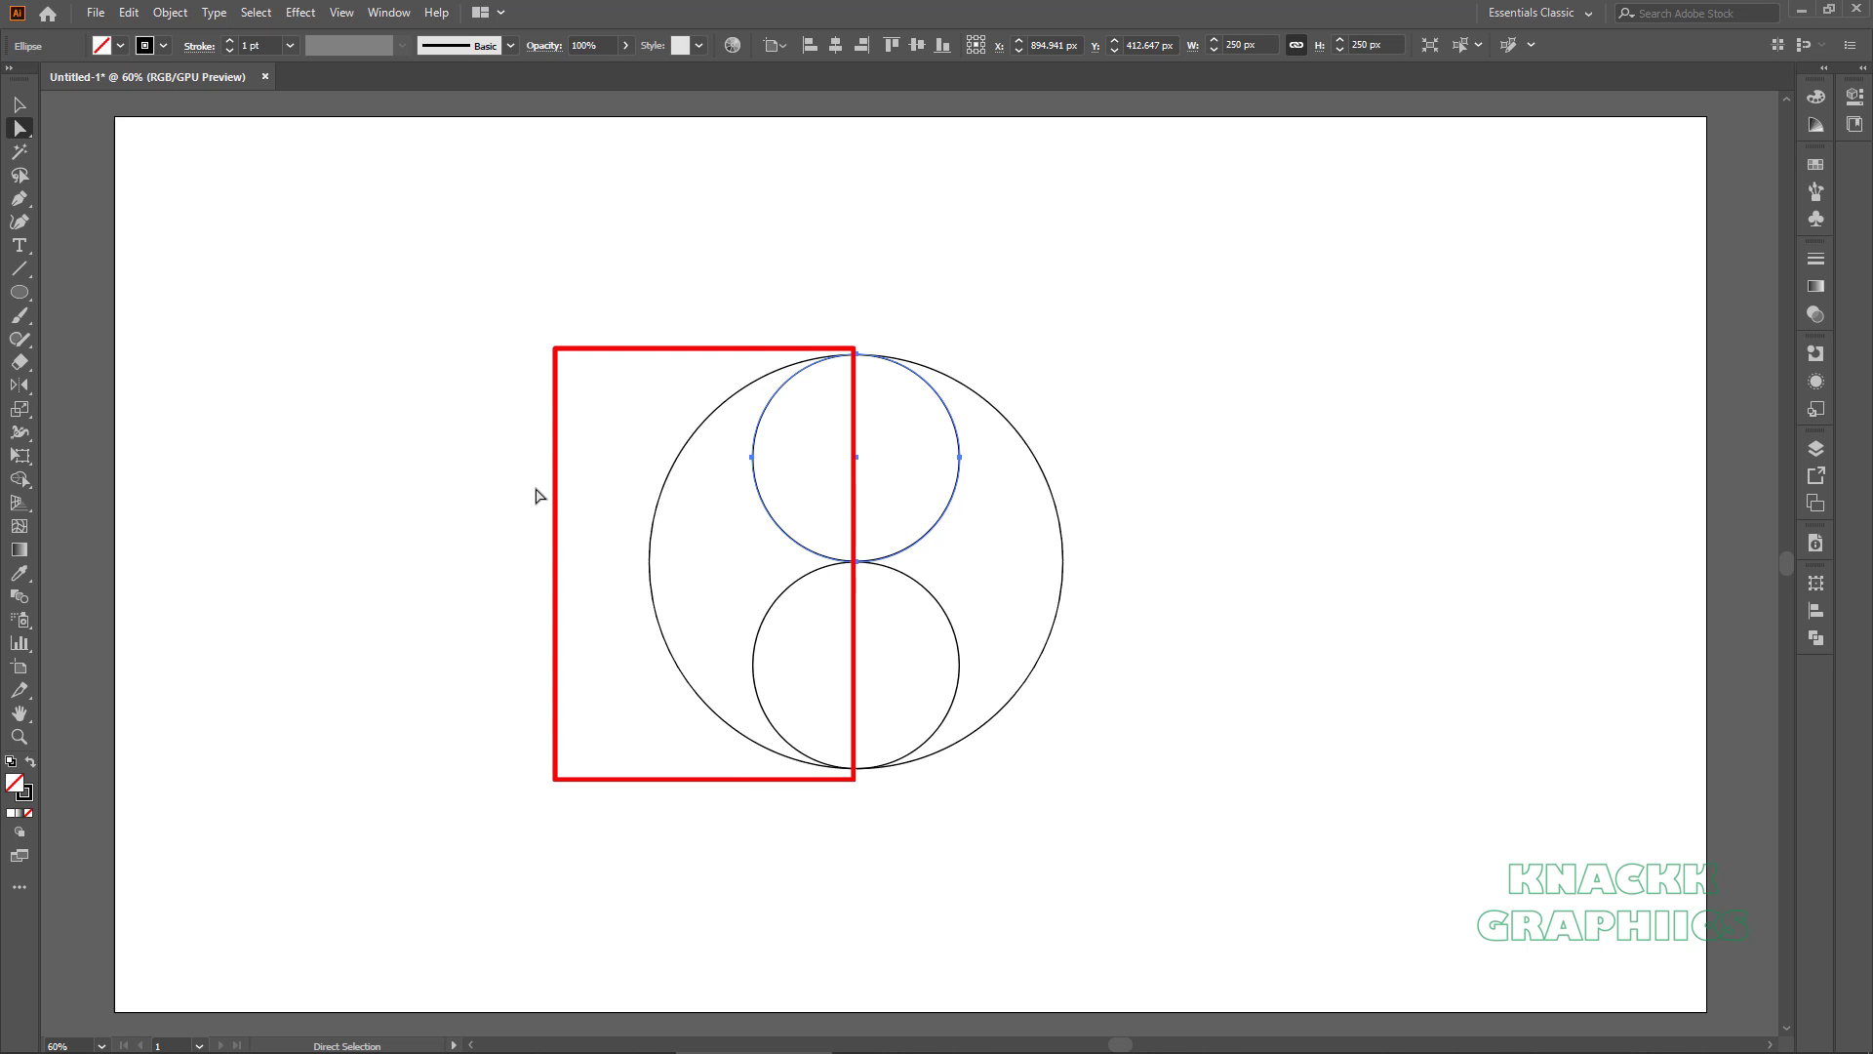
drag(559, 485, 706, 643)
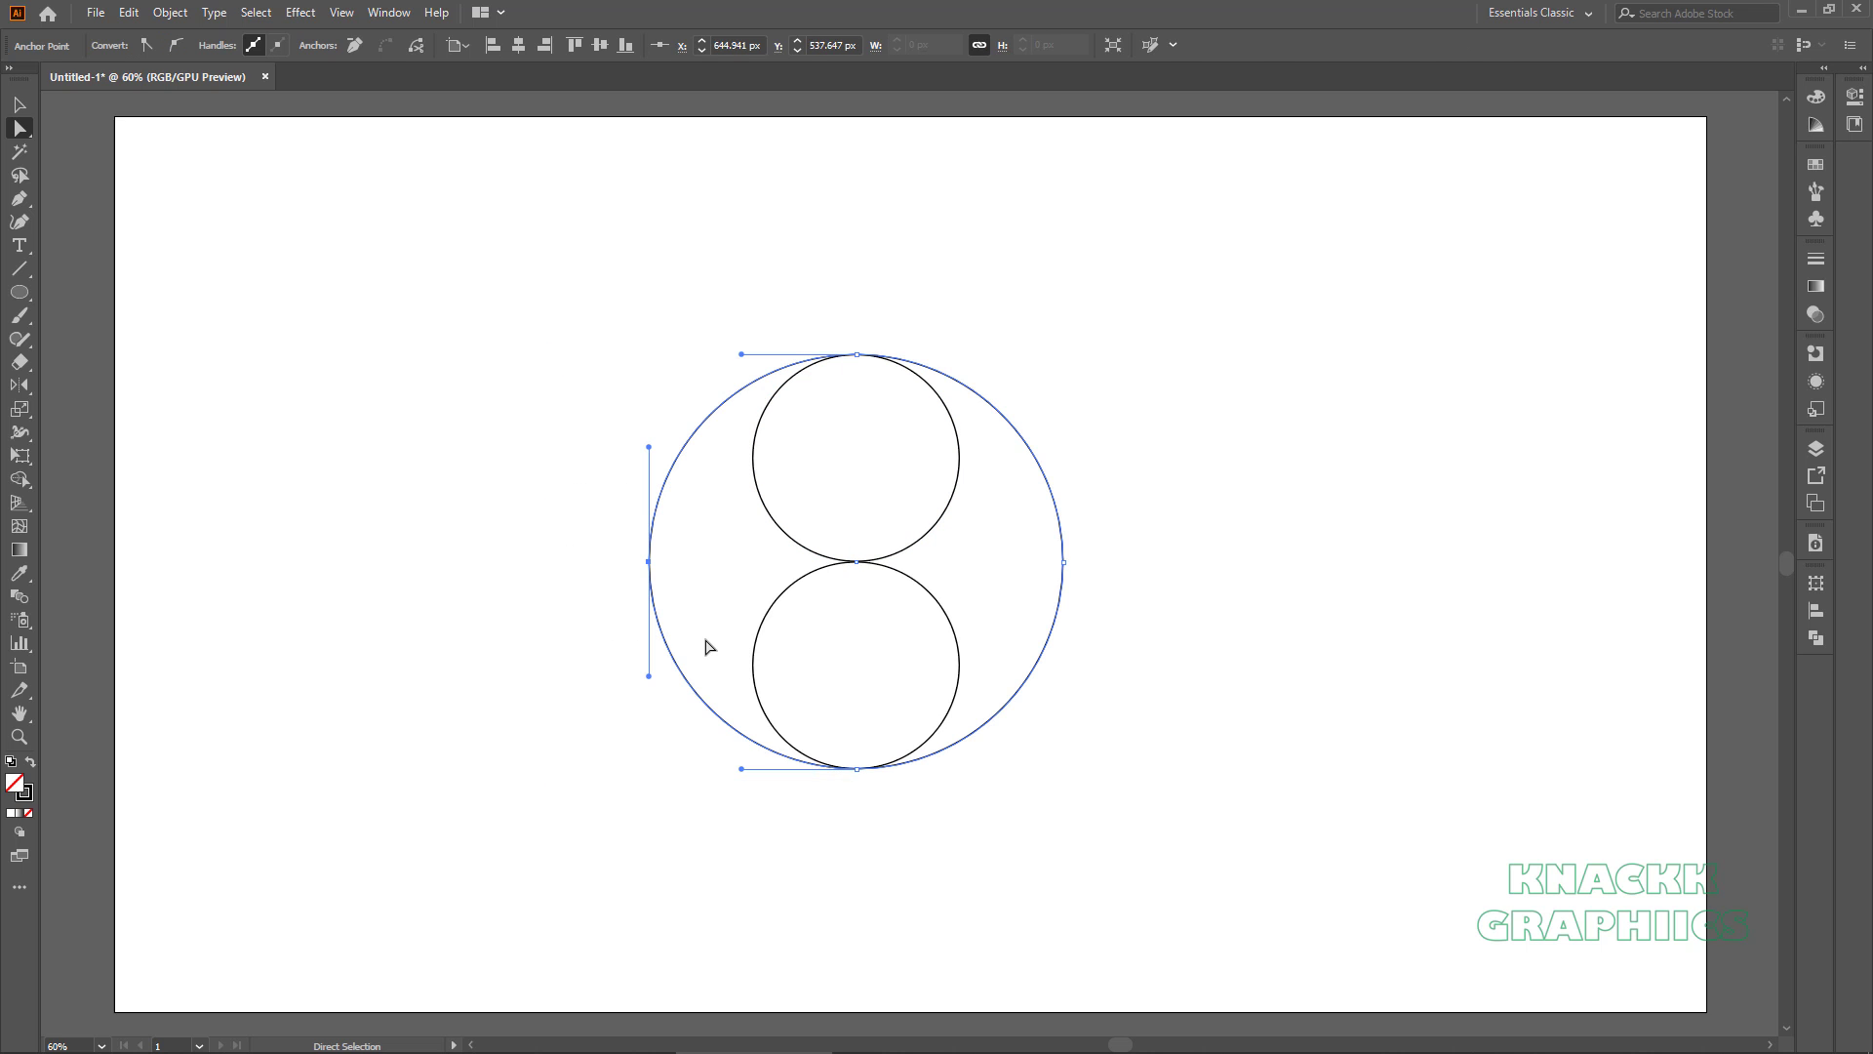
key(Delete)
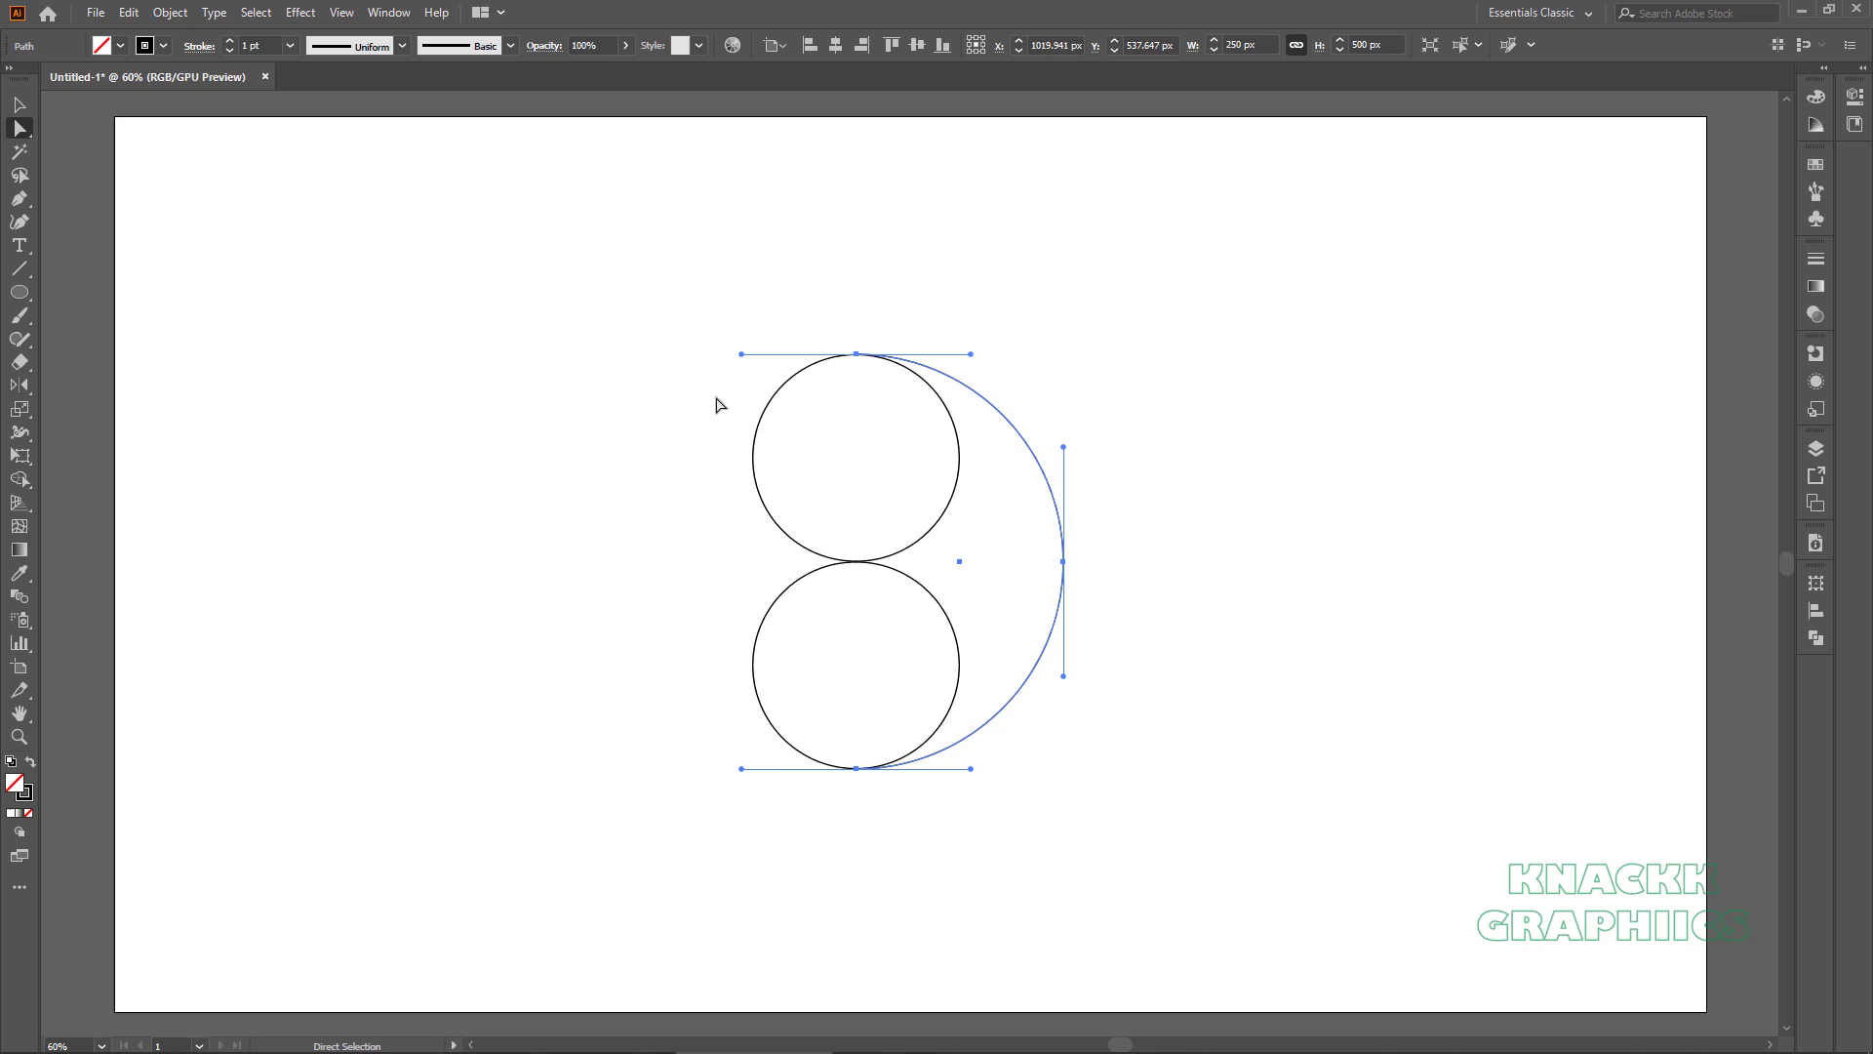
drag(717, 398, 798, 489)
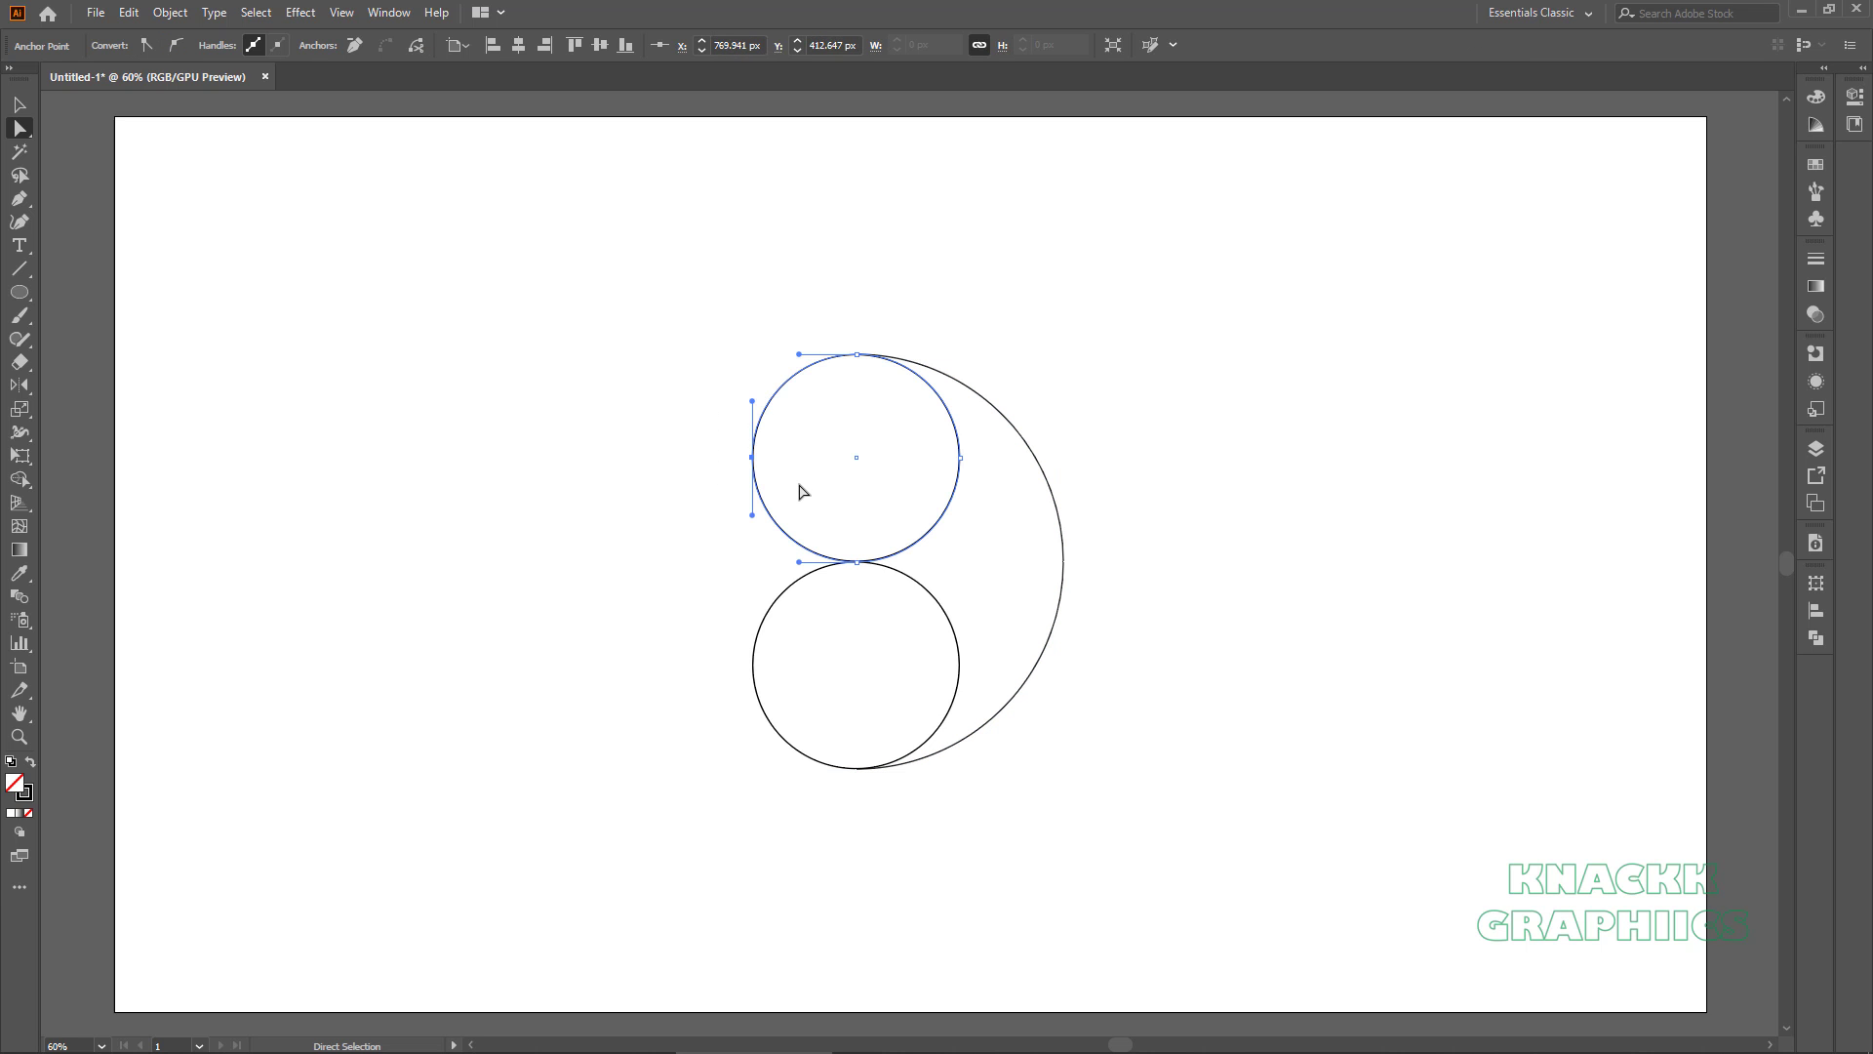
key(Delete)
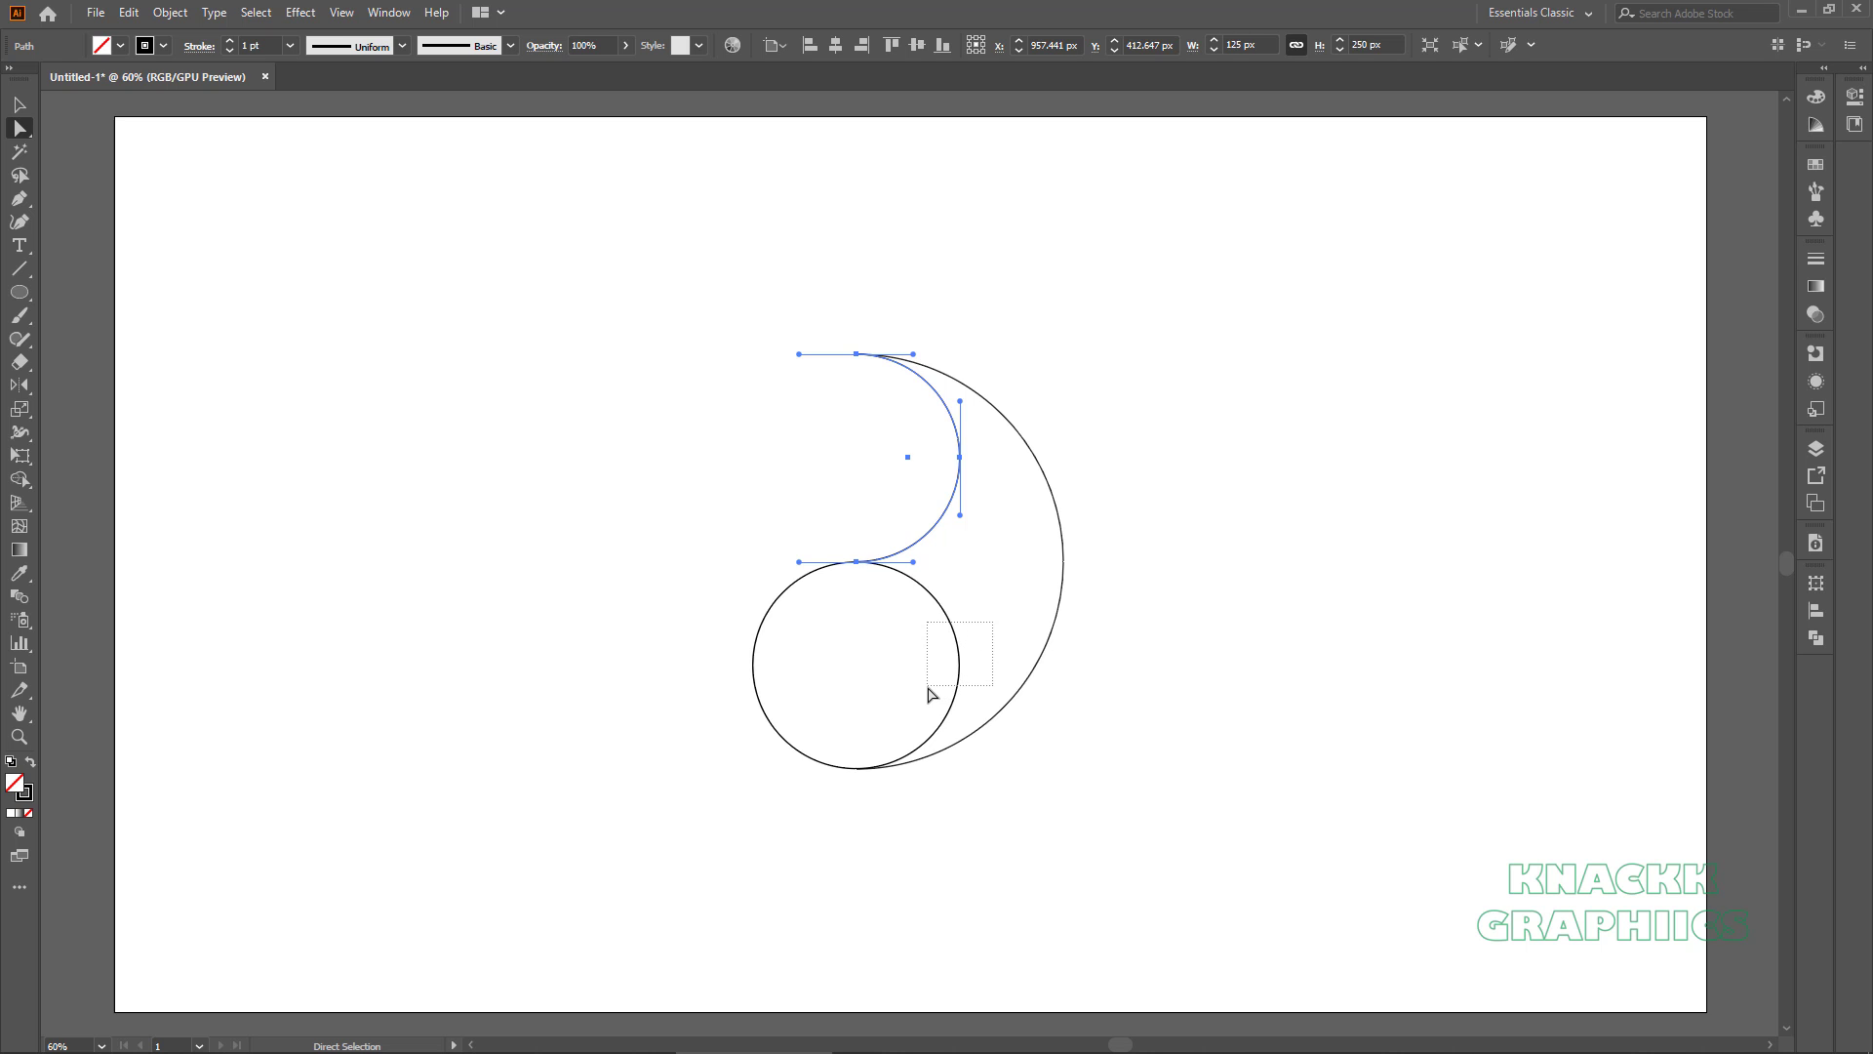
click(930, 691)
key(Delete)
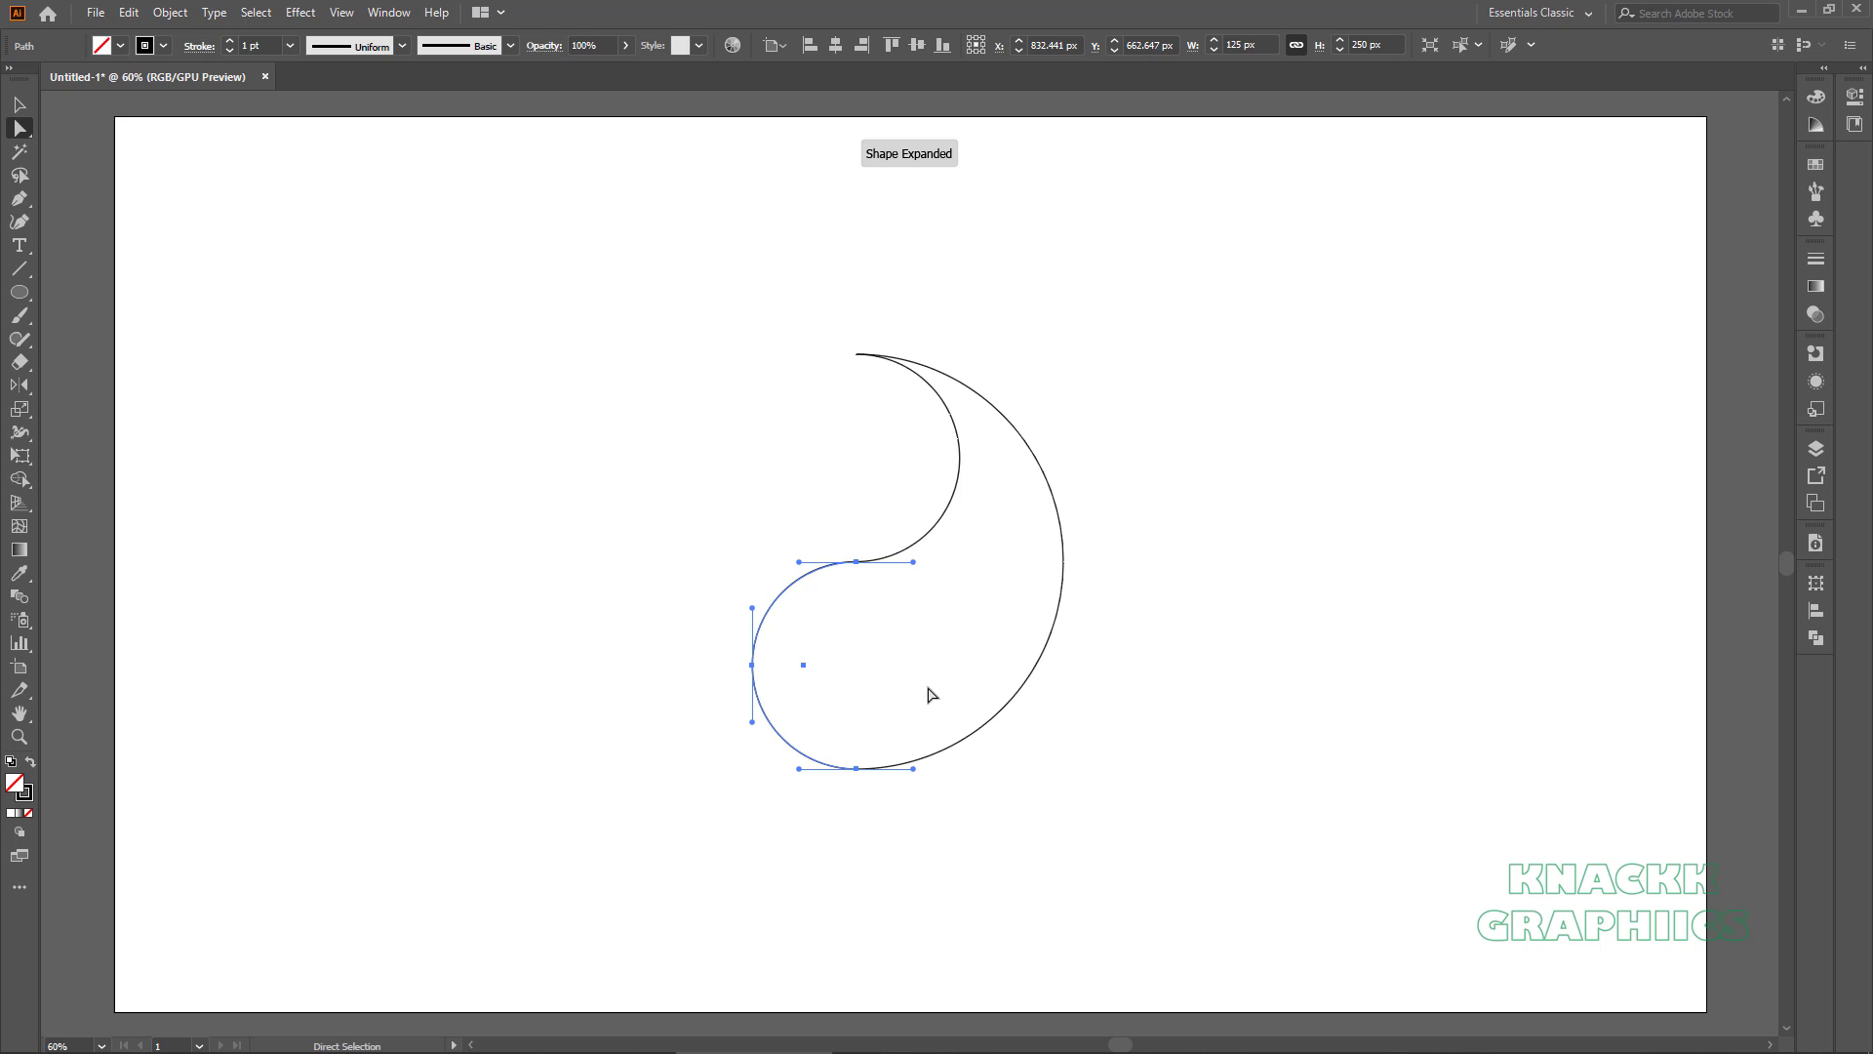
Join the large outer arc and the upper inner arc into one crescent path.
click(20, 105)
drag(1010, 415, 1132, 382)
drag(964, 457, 870, 390)
key(ctrl+z)
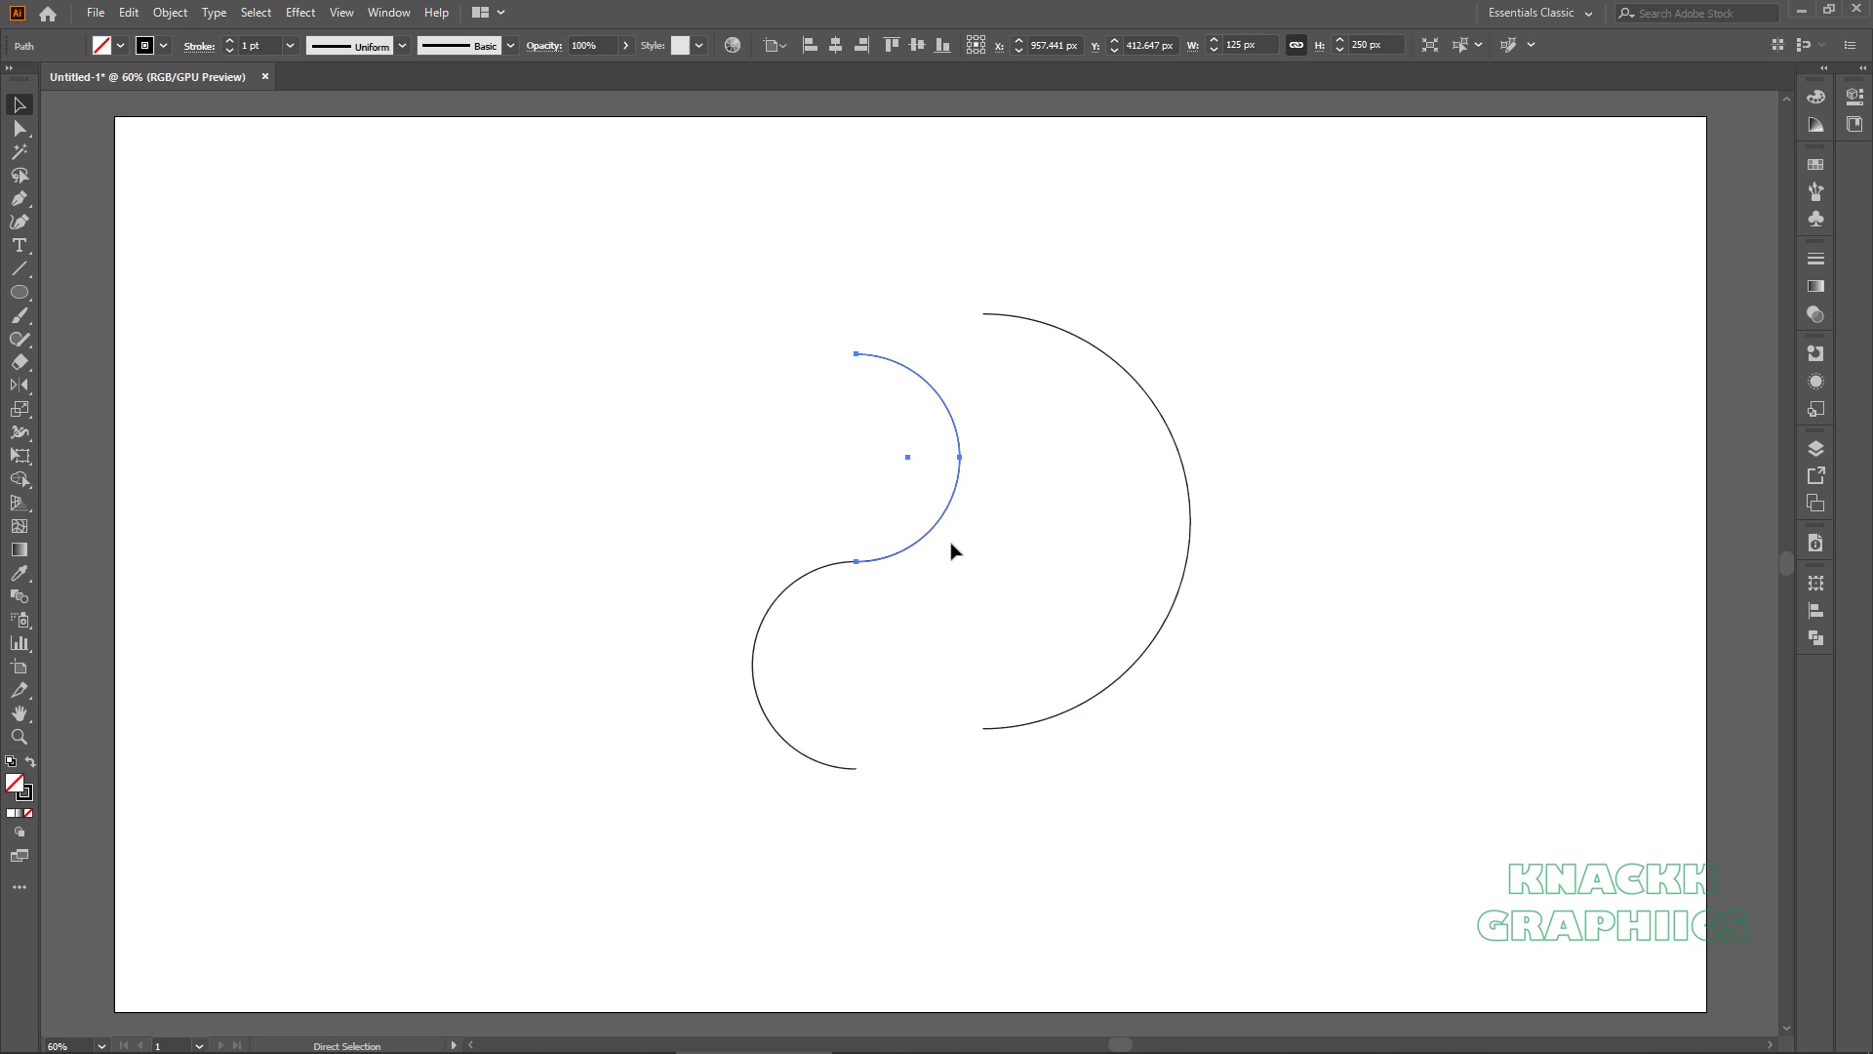
key(ctrl+z)
drag(805, 292, 933, 439)
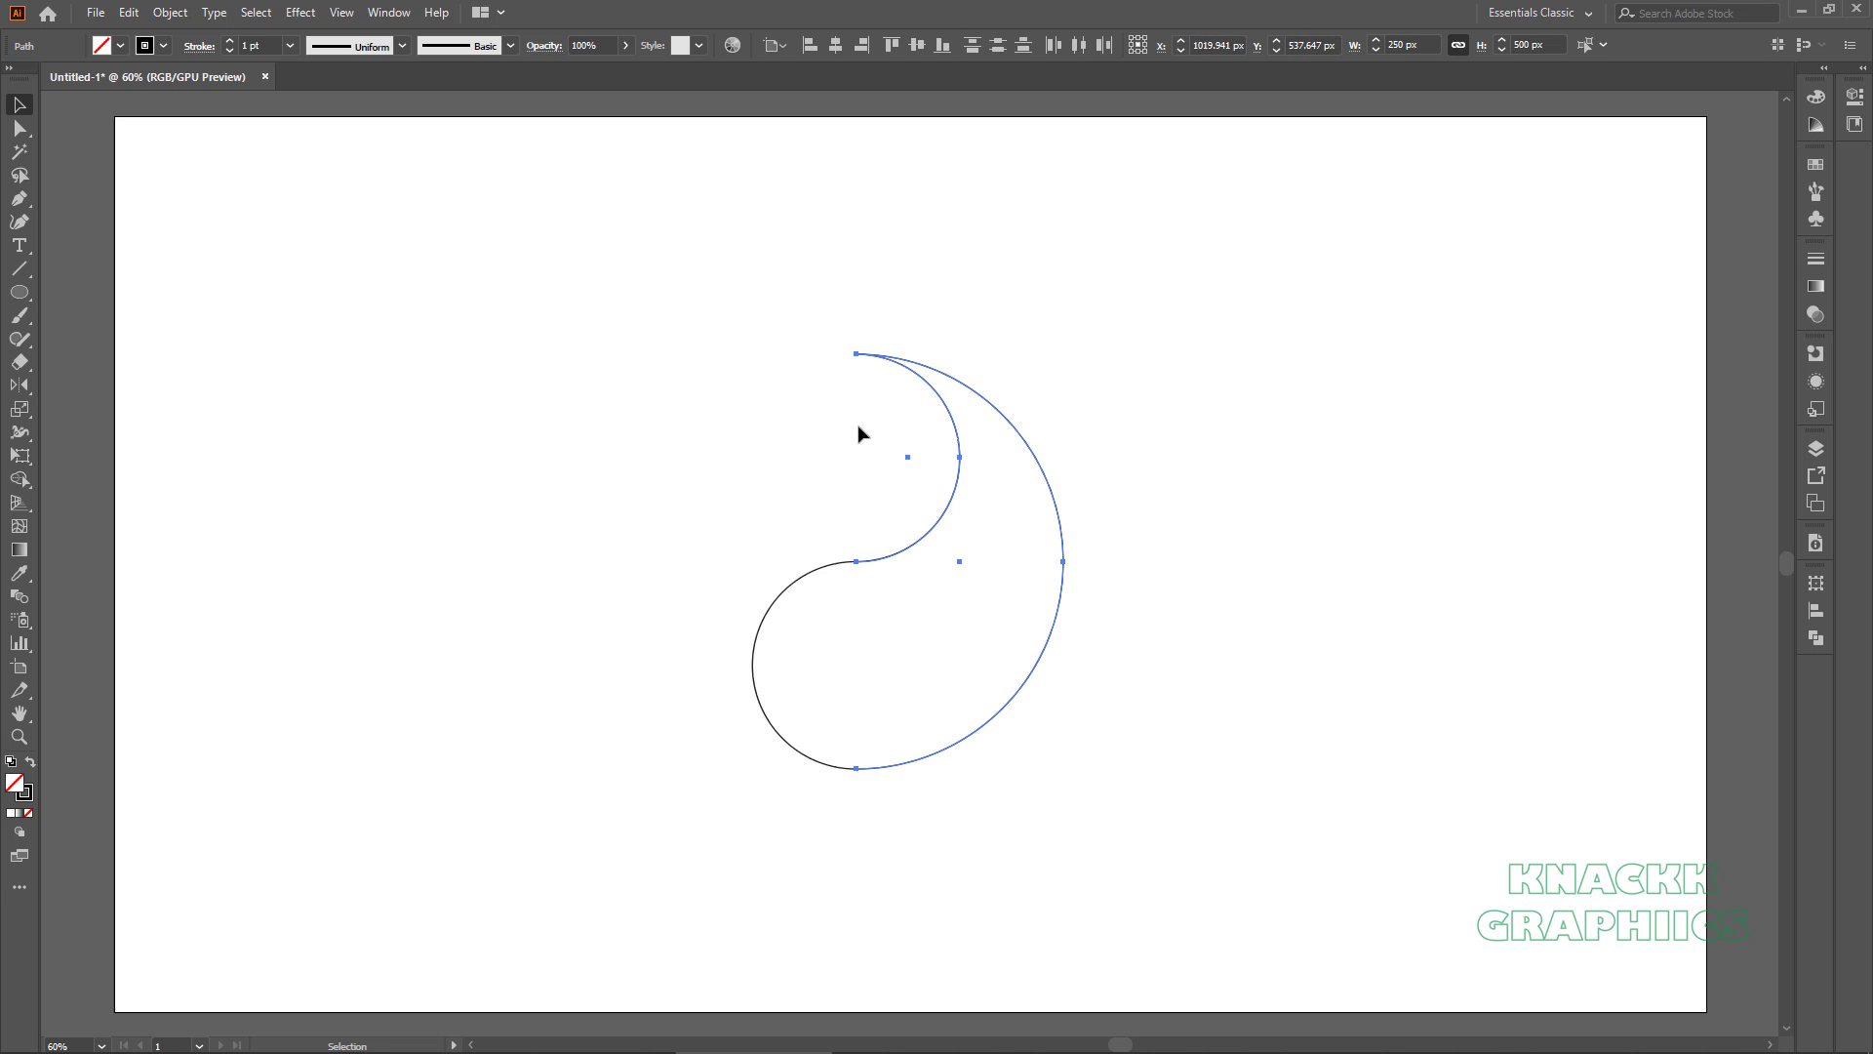
key(a)
key(ctrl+j)
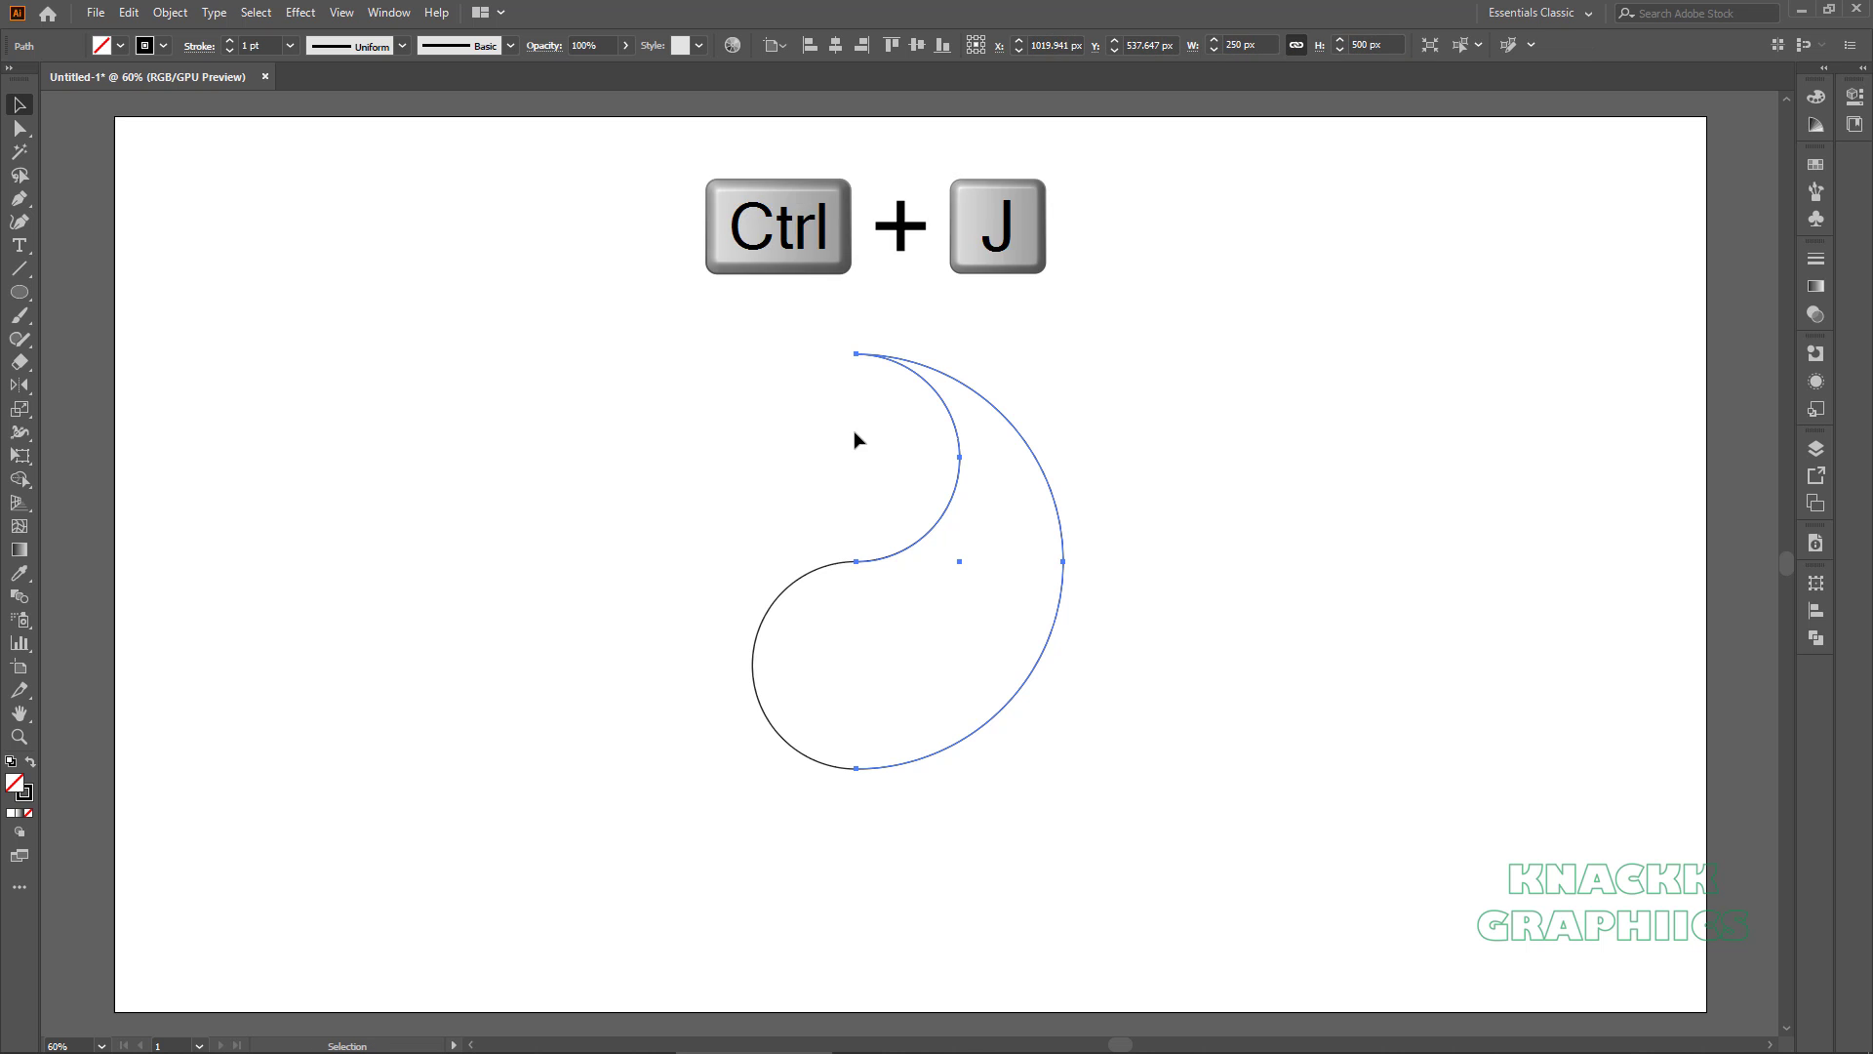
click(947, 482)
drag(957, 488, 1040, 446)
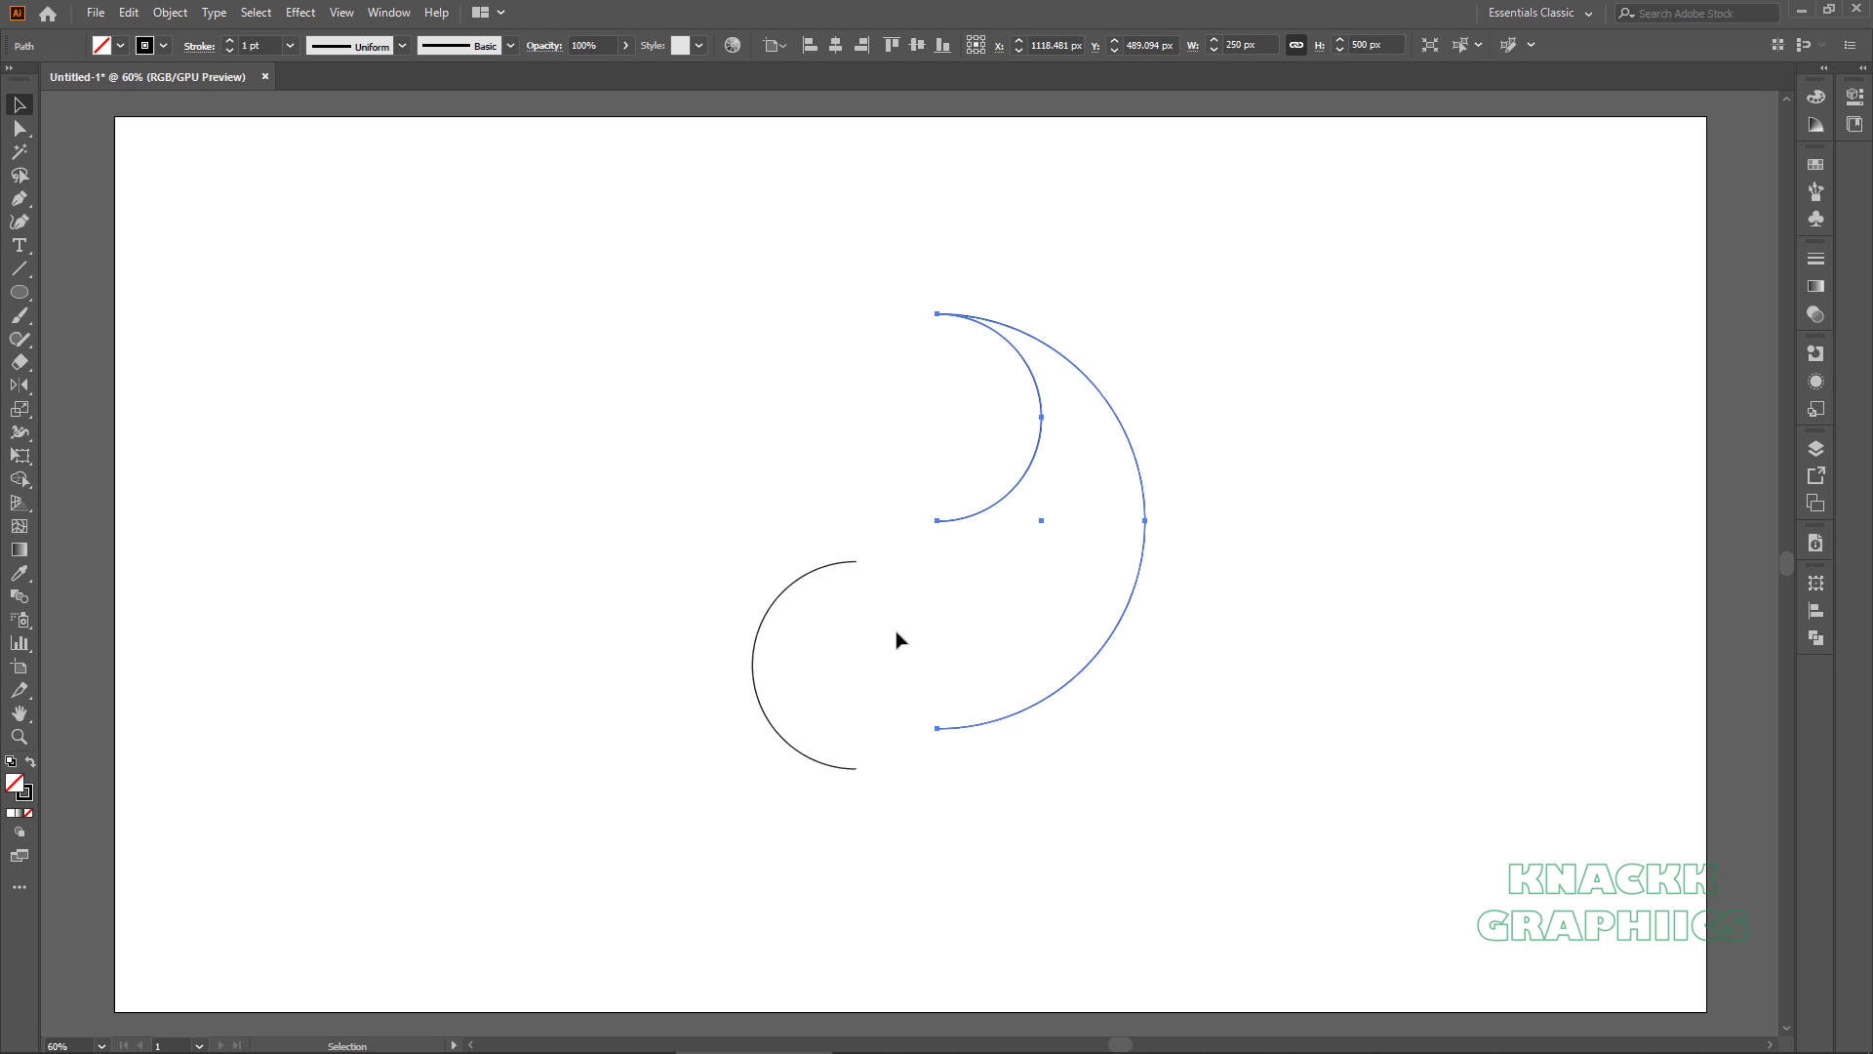
key(ctrl+z)
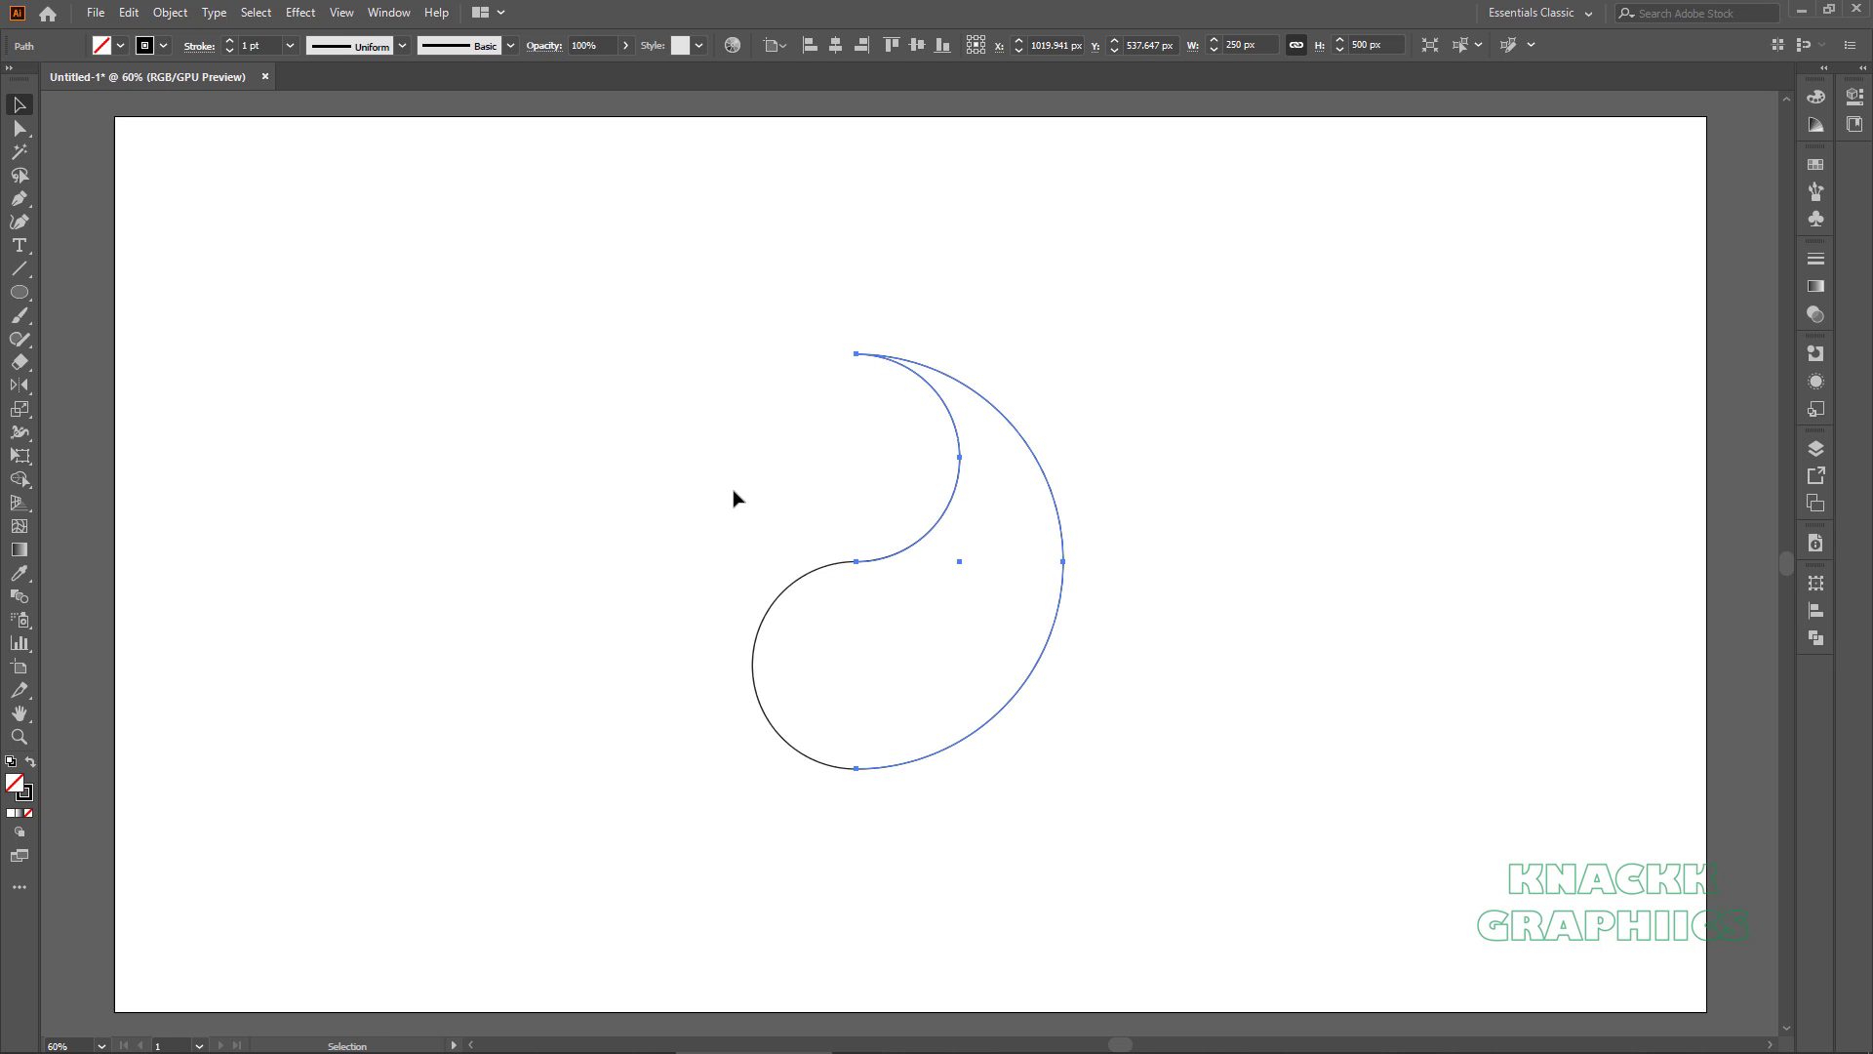
Join the lower arc to the crescent into a teardrop and nudge it slightly upward.
drag(734, 490, 908, 618)
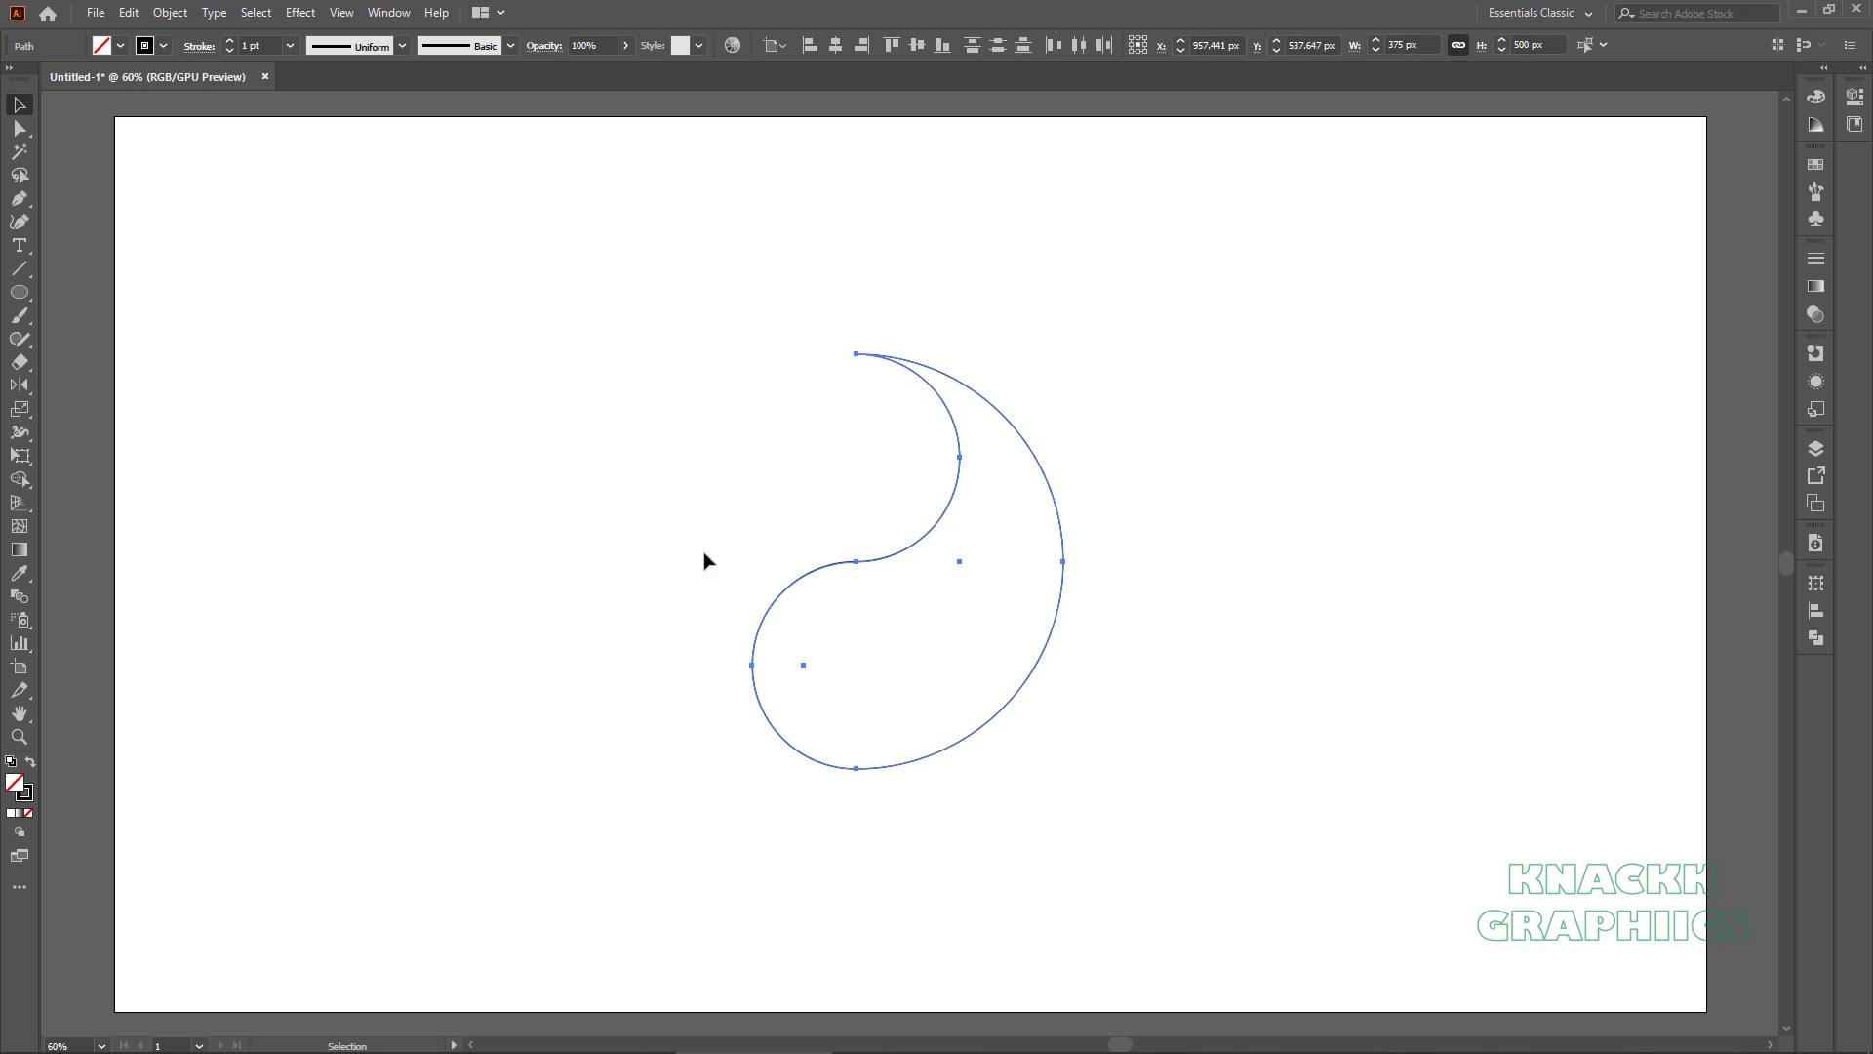
key(ctrl+j)
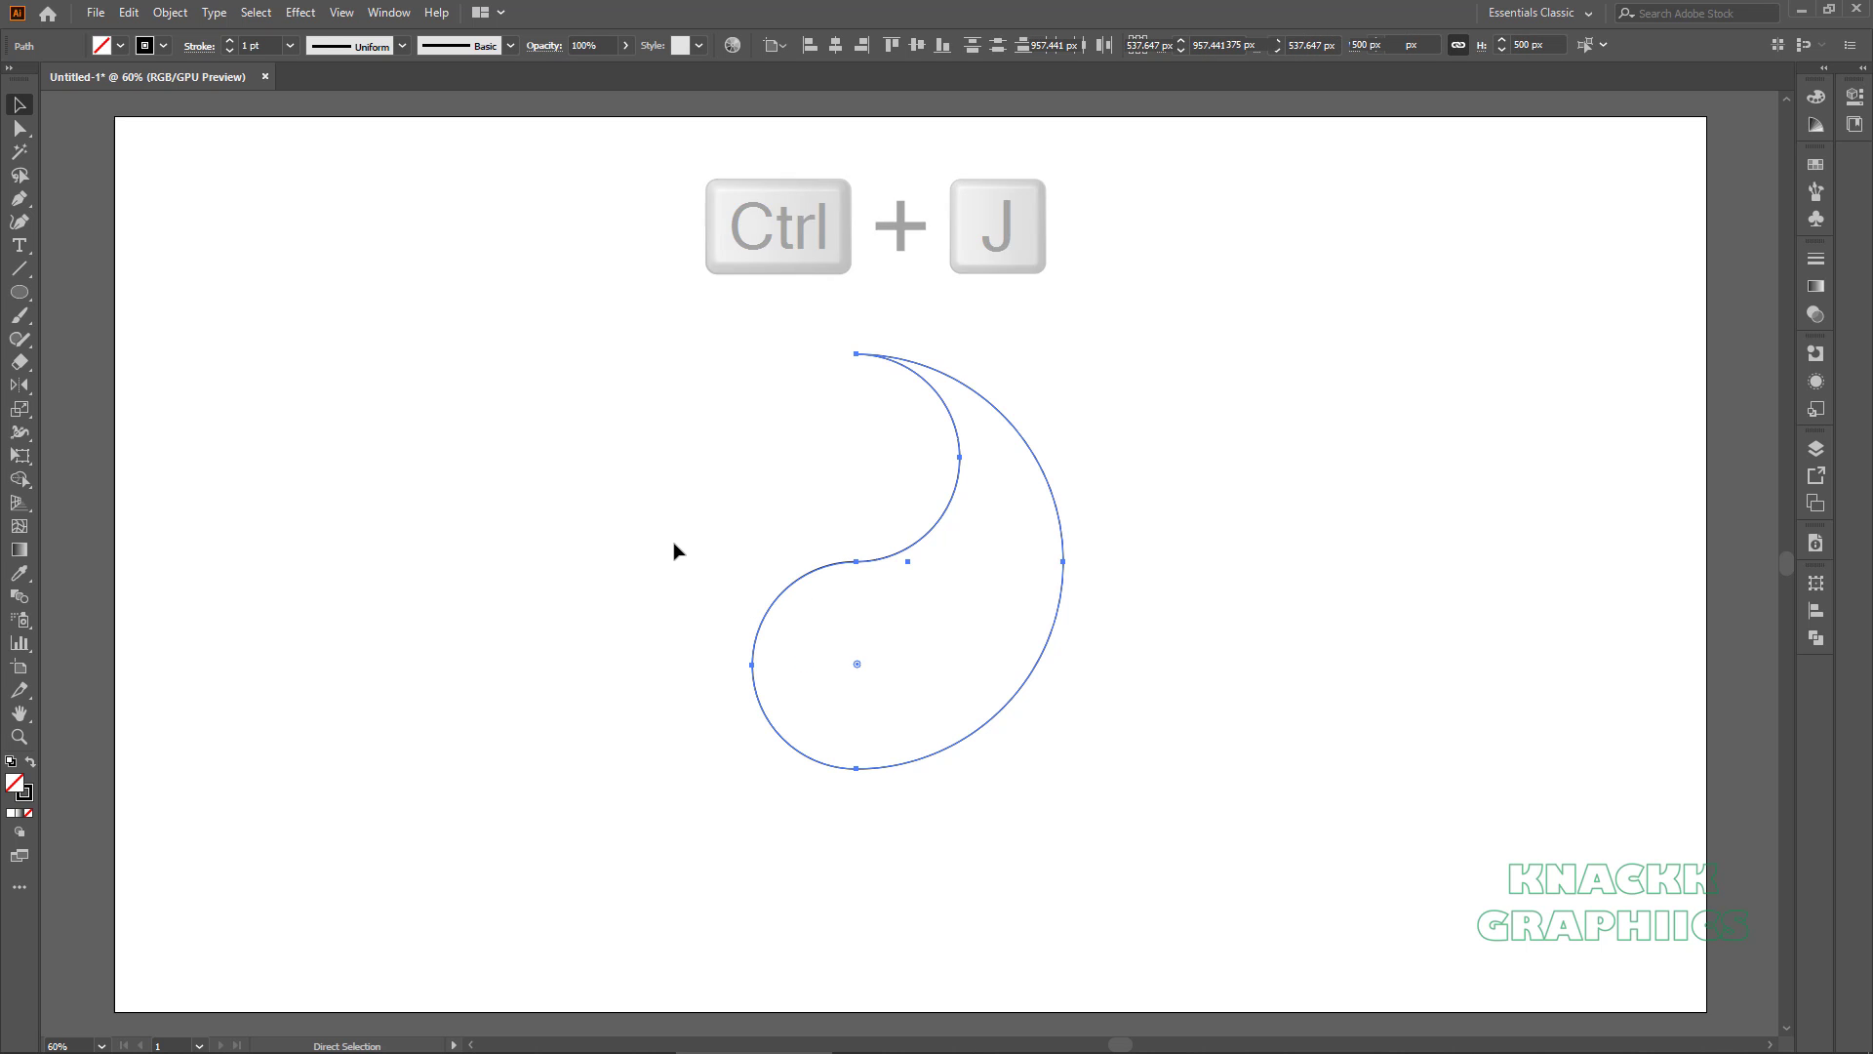
click(675, 551)
drag(811, 578, 825, 539)
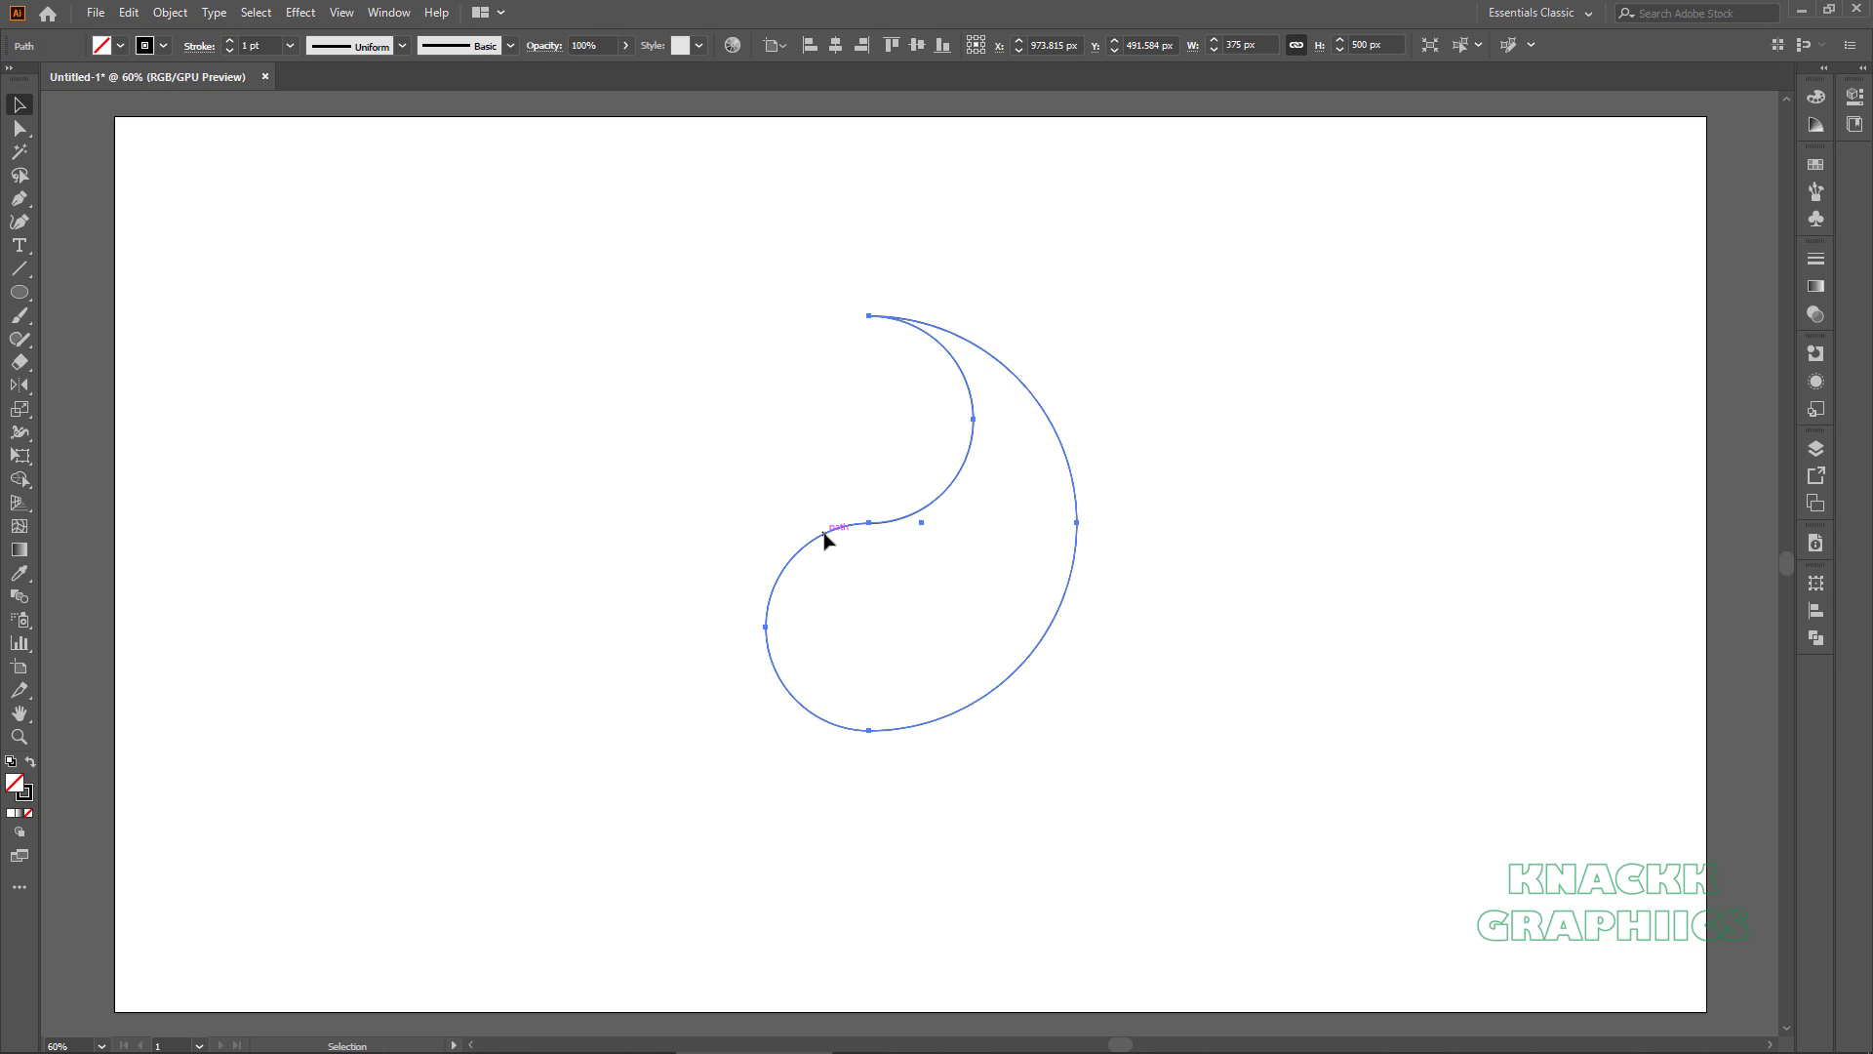
Draw a vertical line from the middle anchor to the bottom anchor and add a midpoint anchor.
click(13, 272)
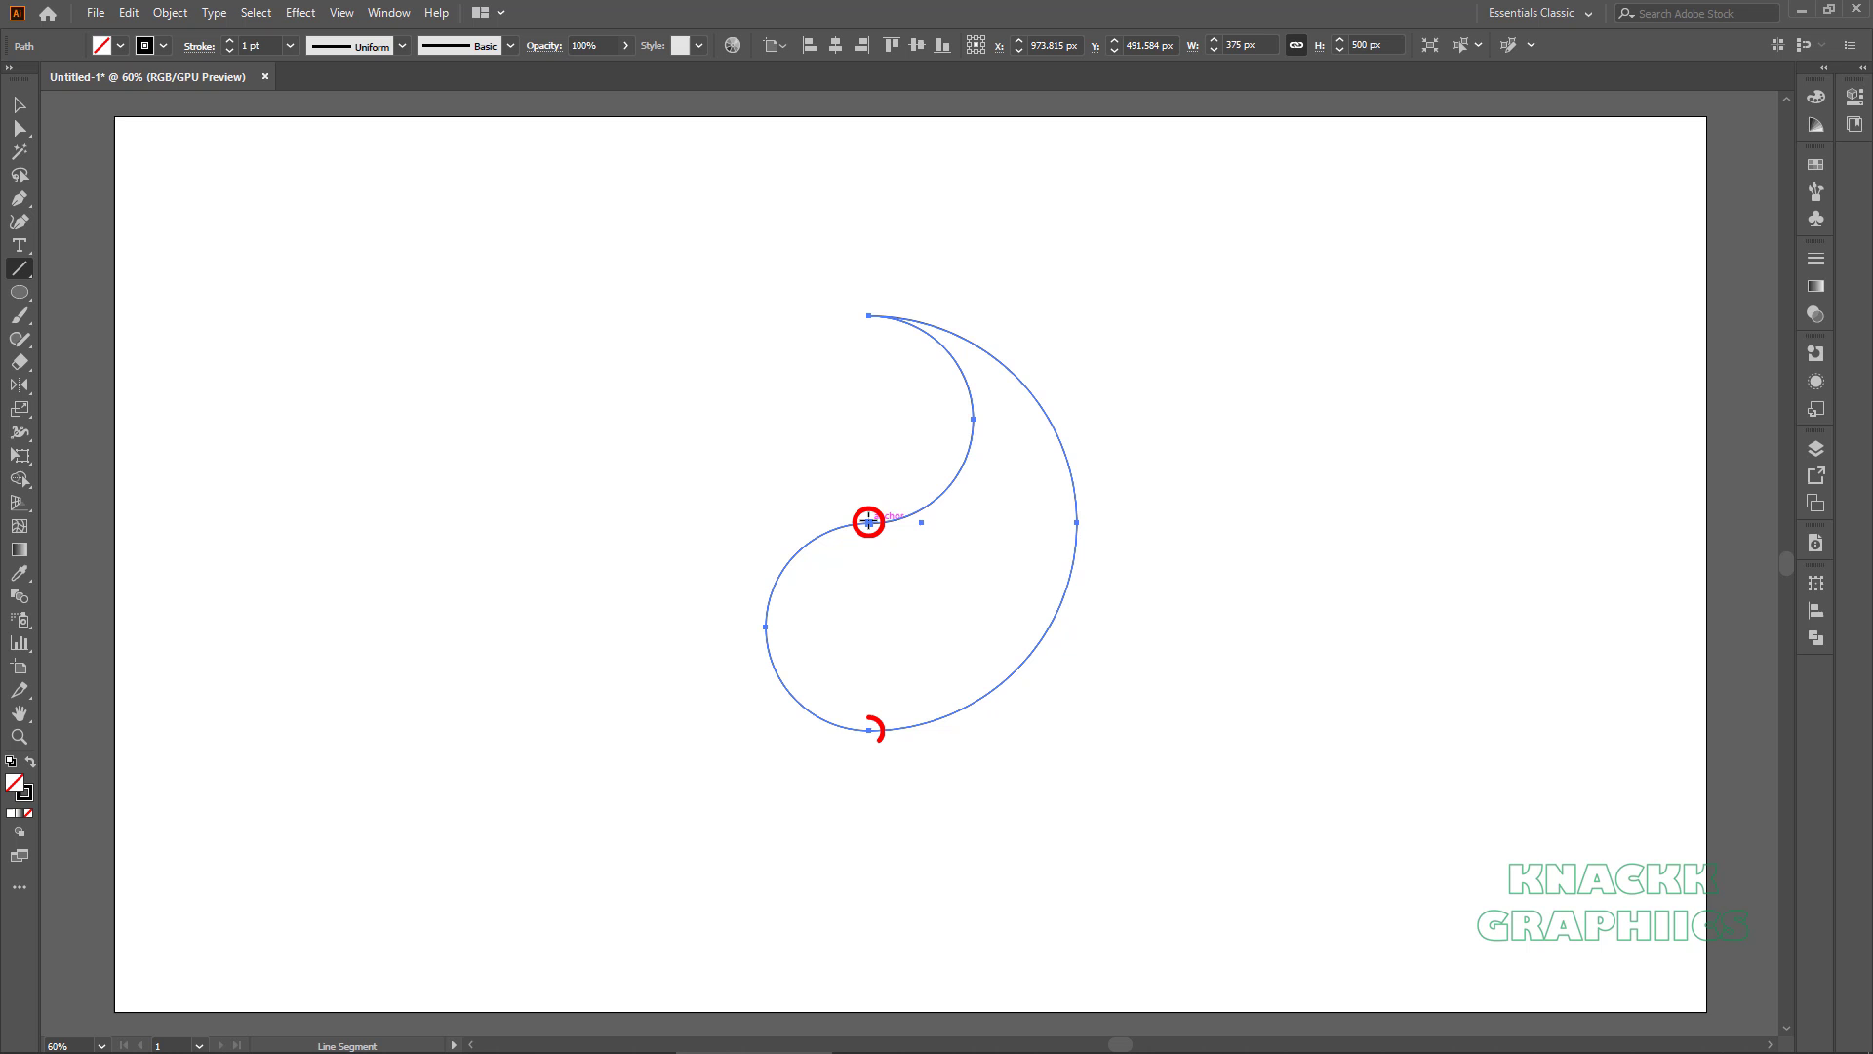
drag(868, 522, 871, 730)
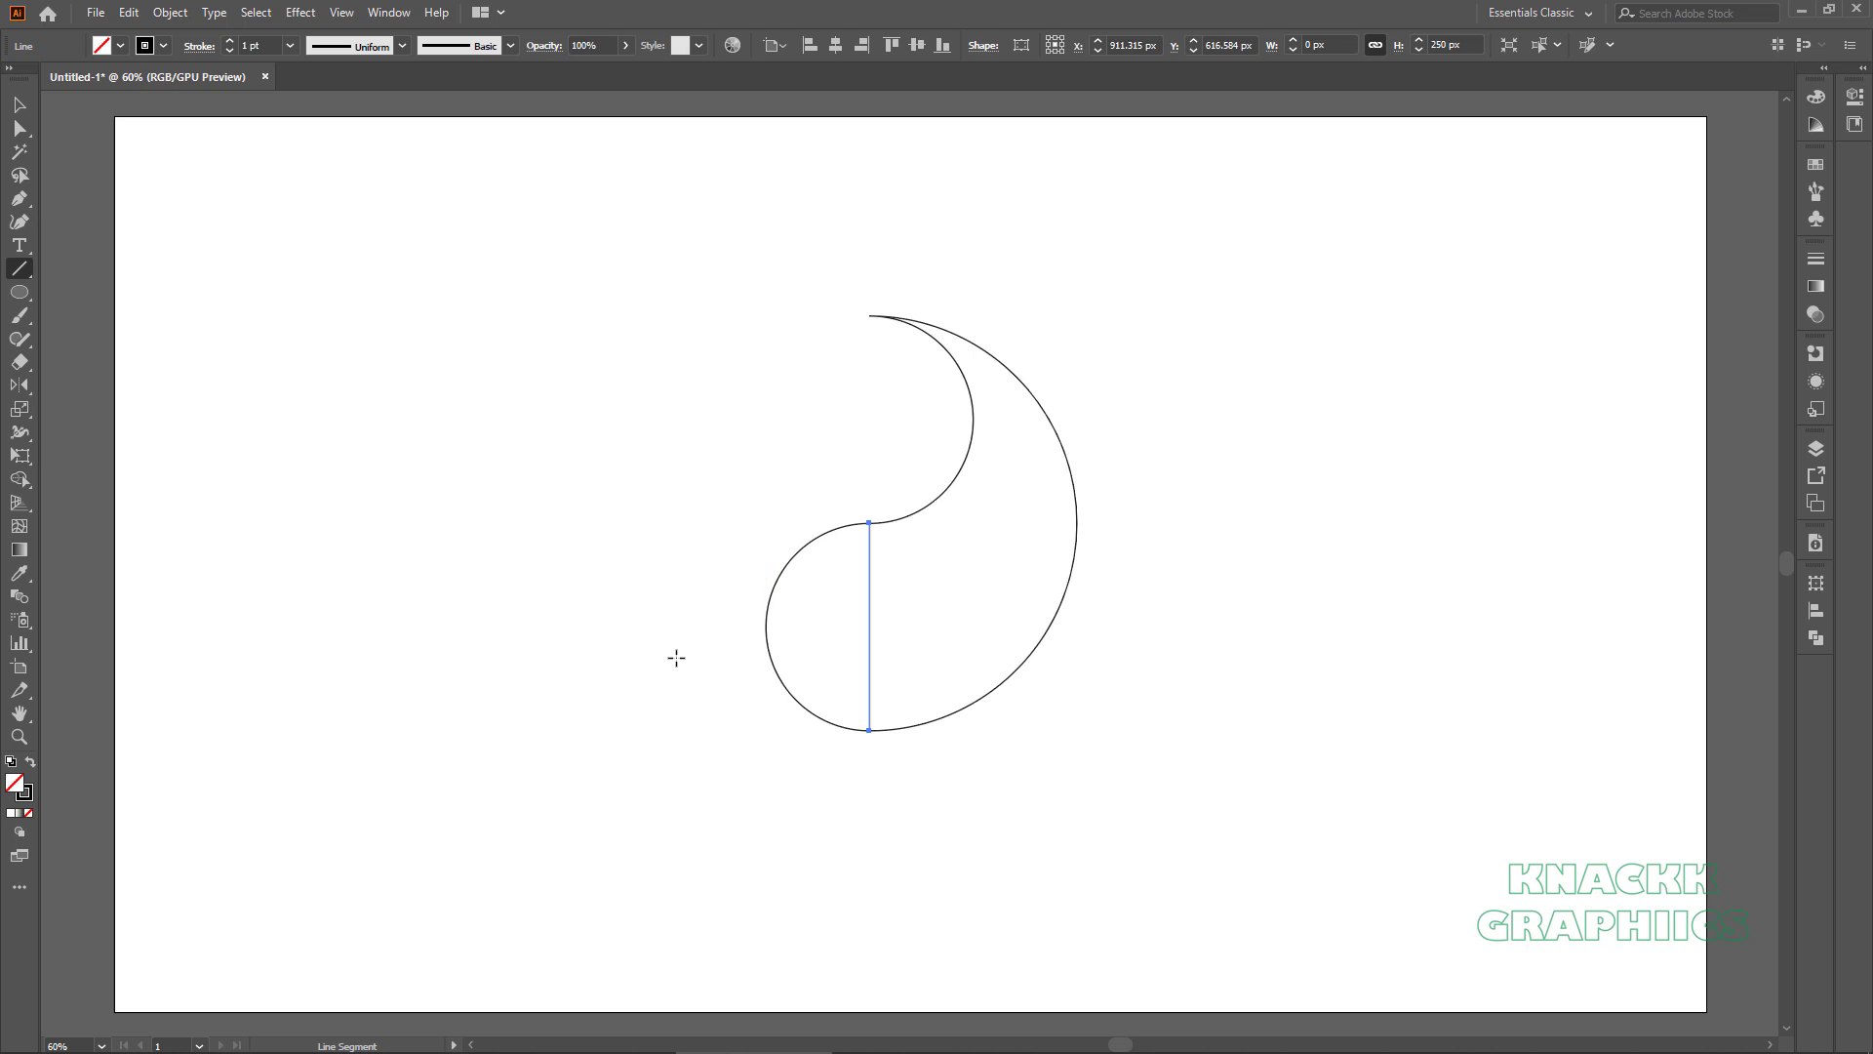
click(173, 16)
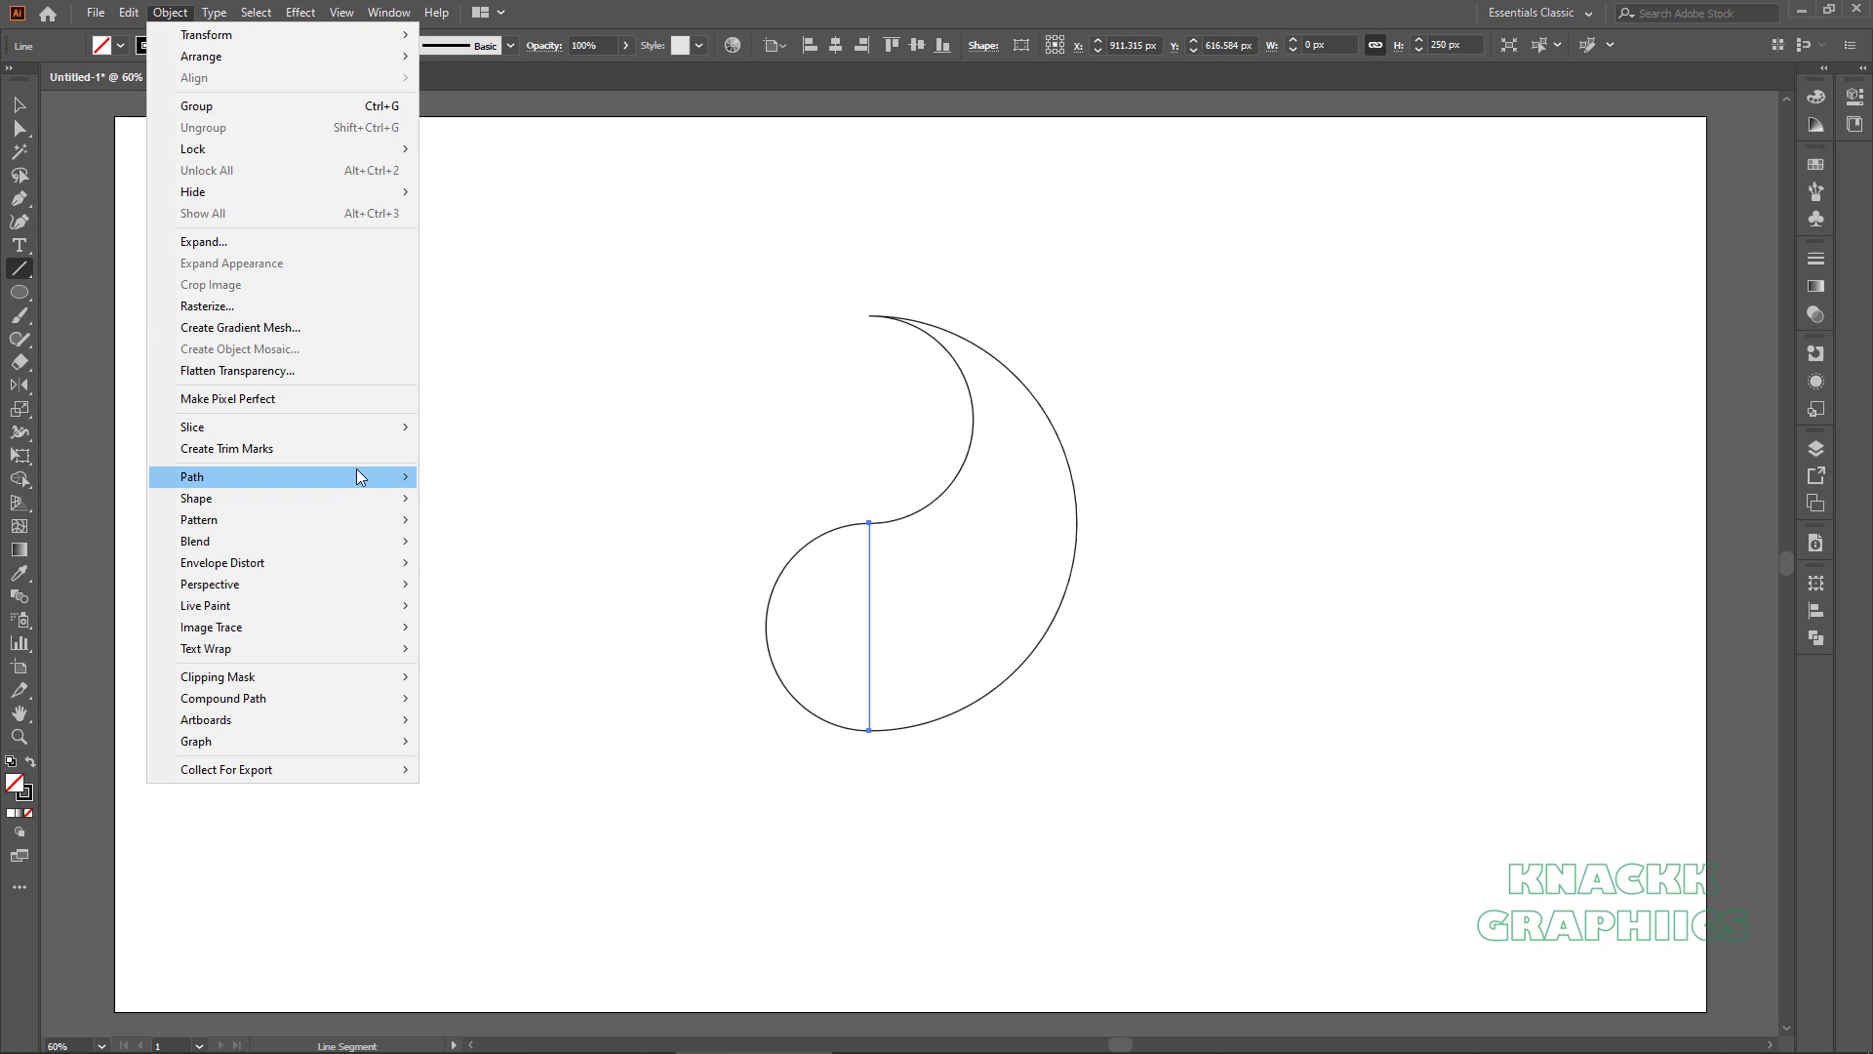
mouse_move(359, 477)
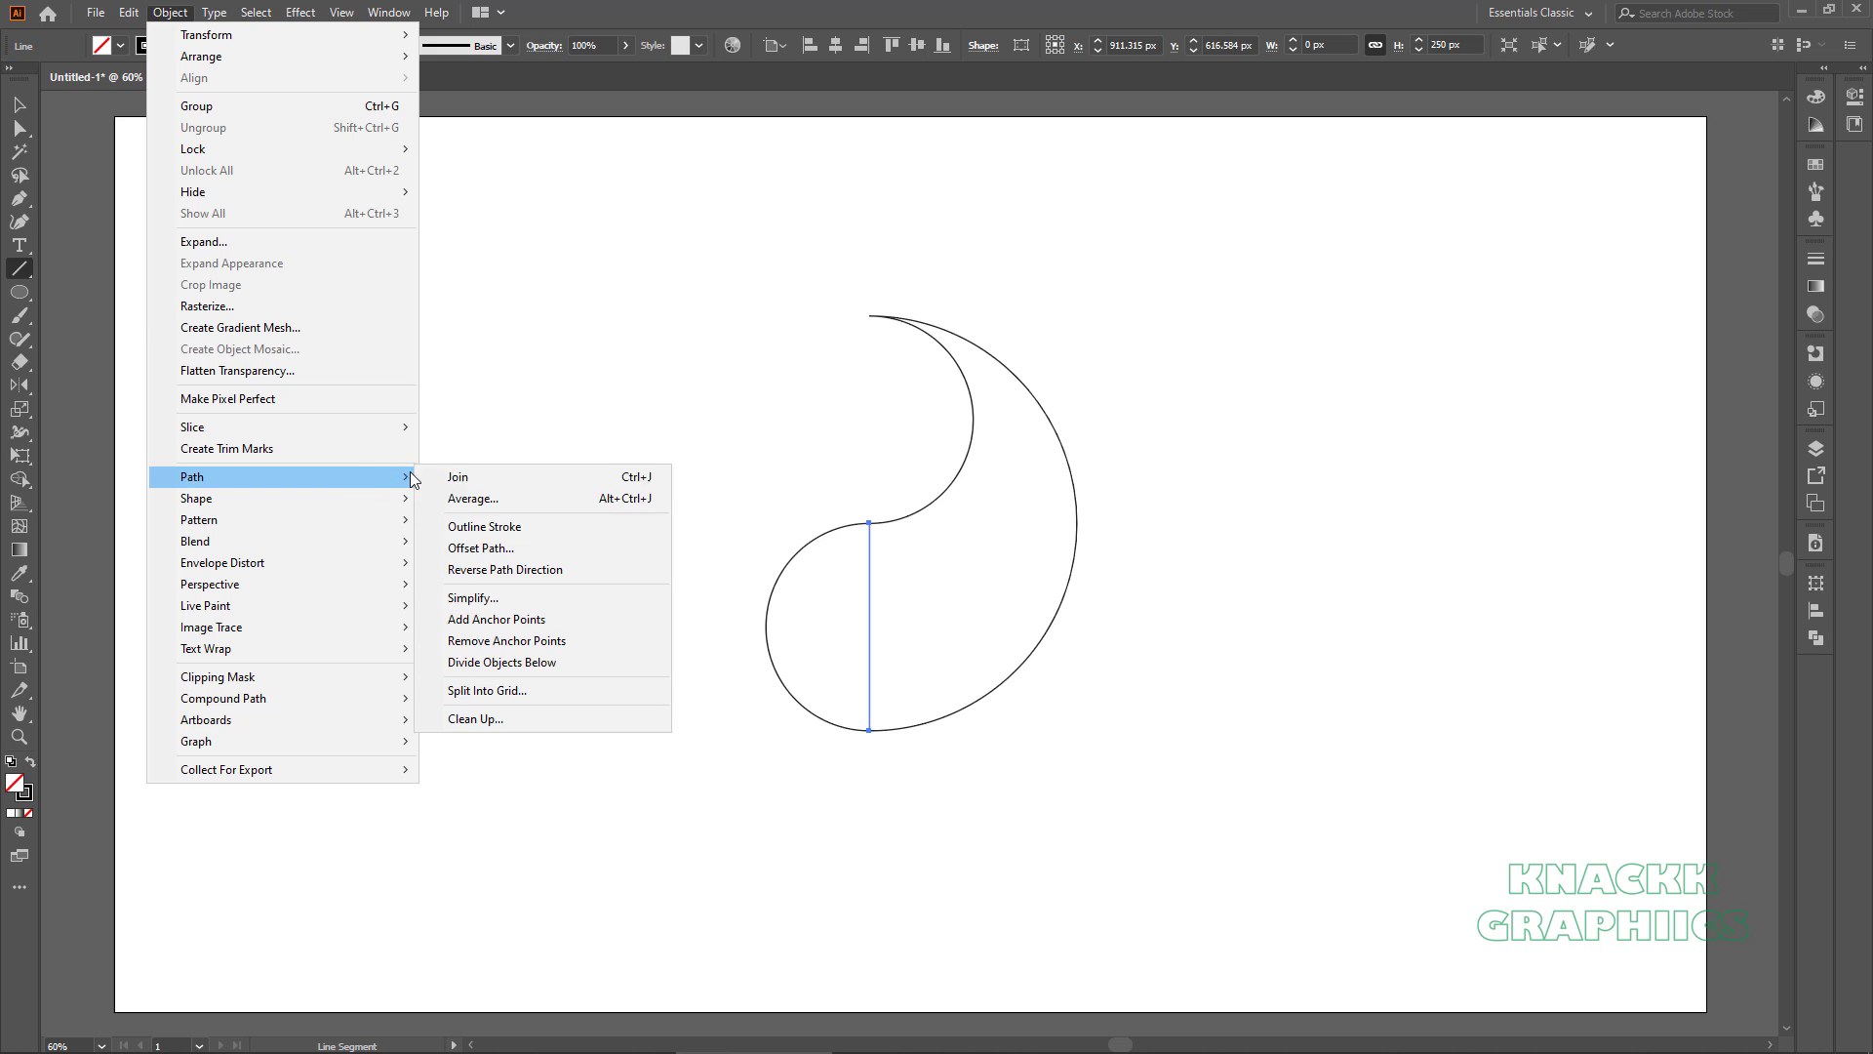
click(571, 618)
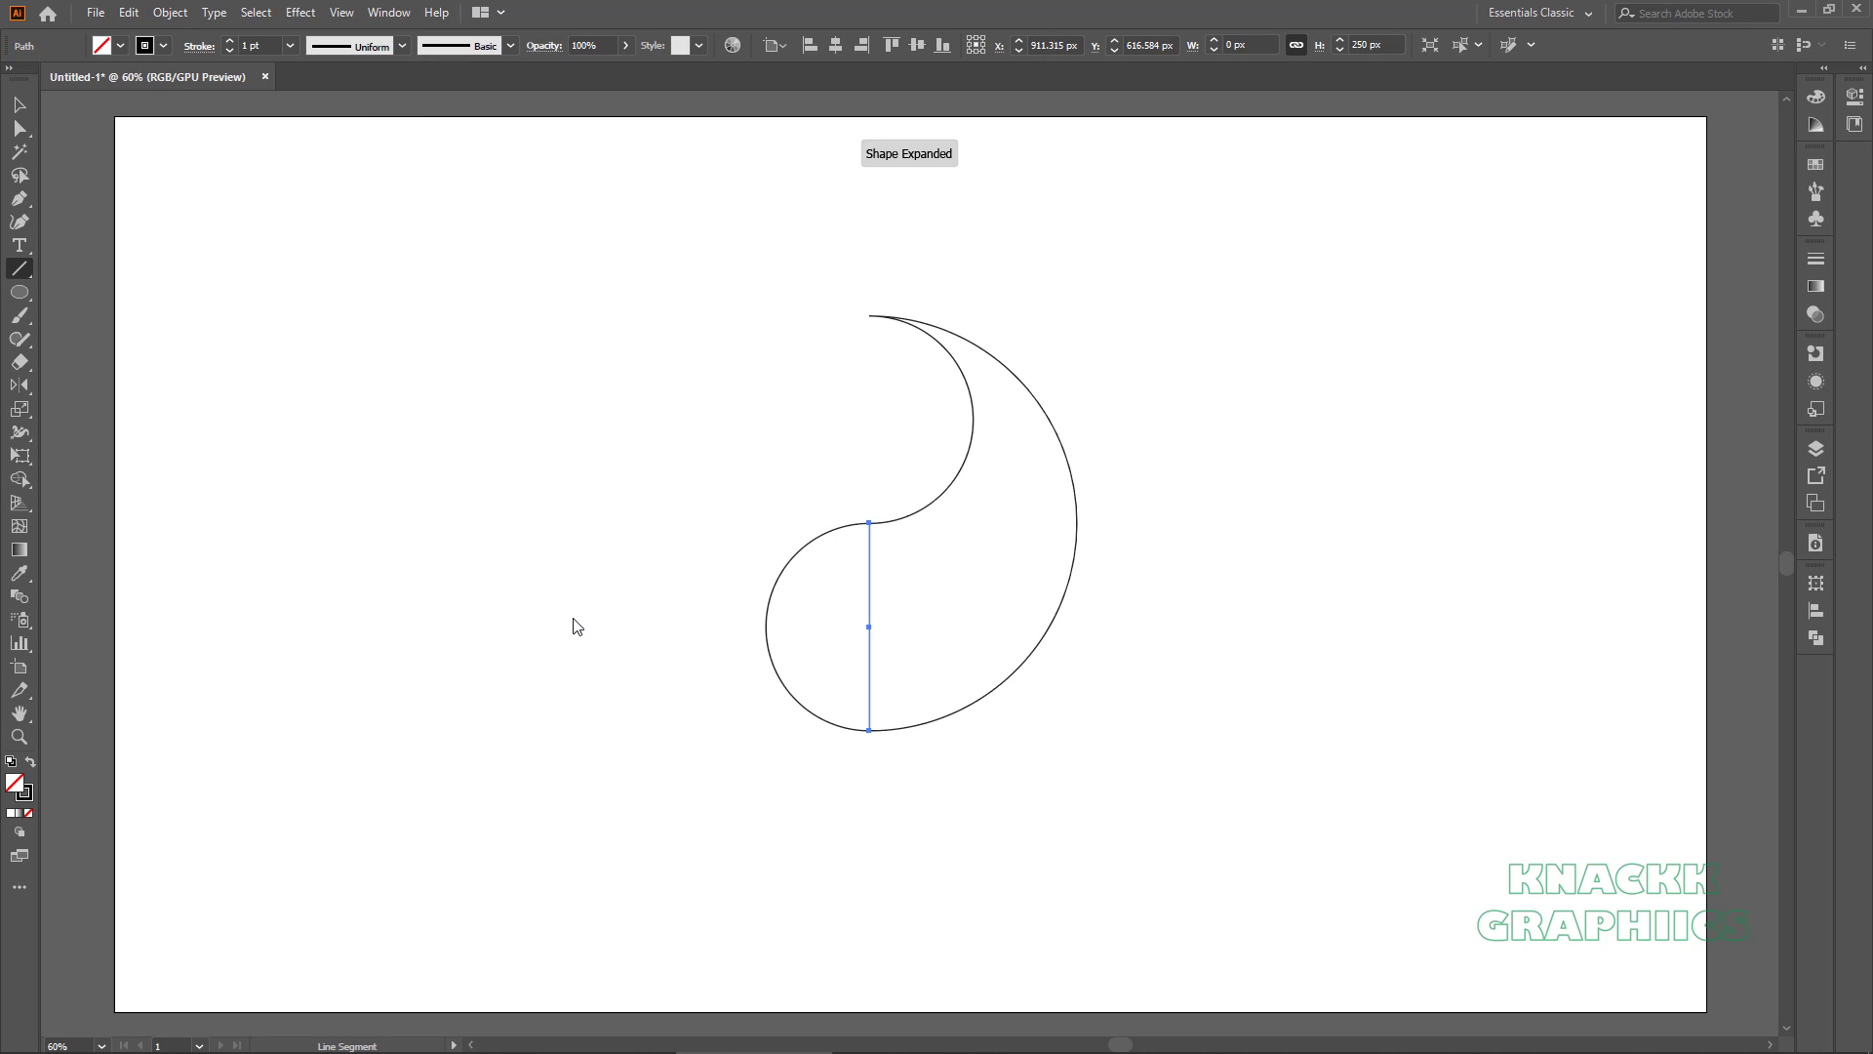
click(868, 627)
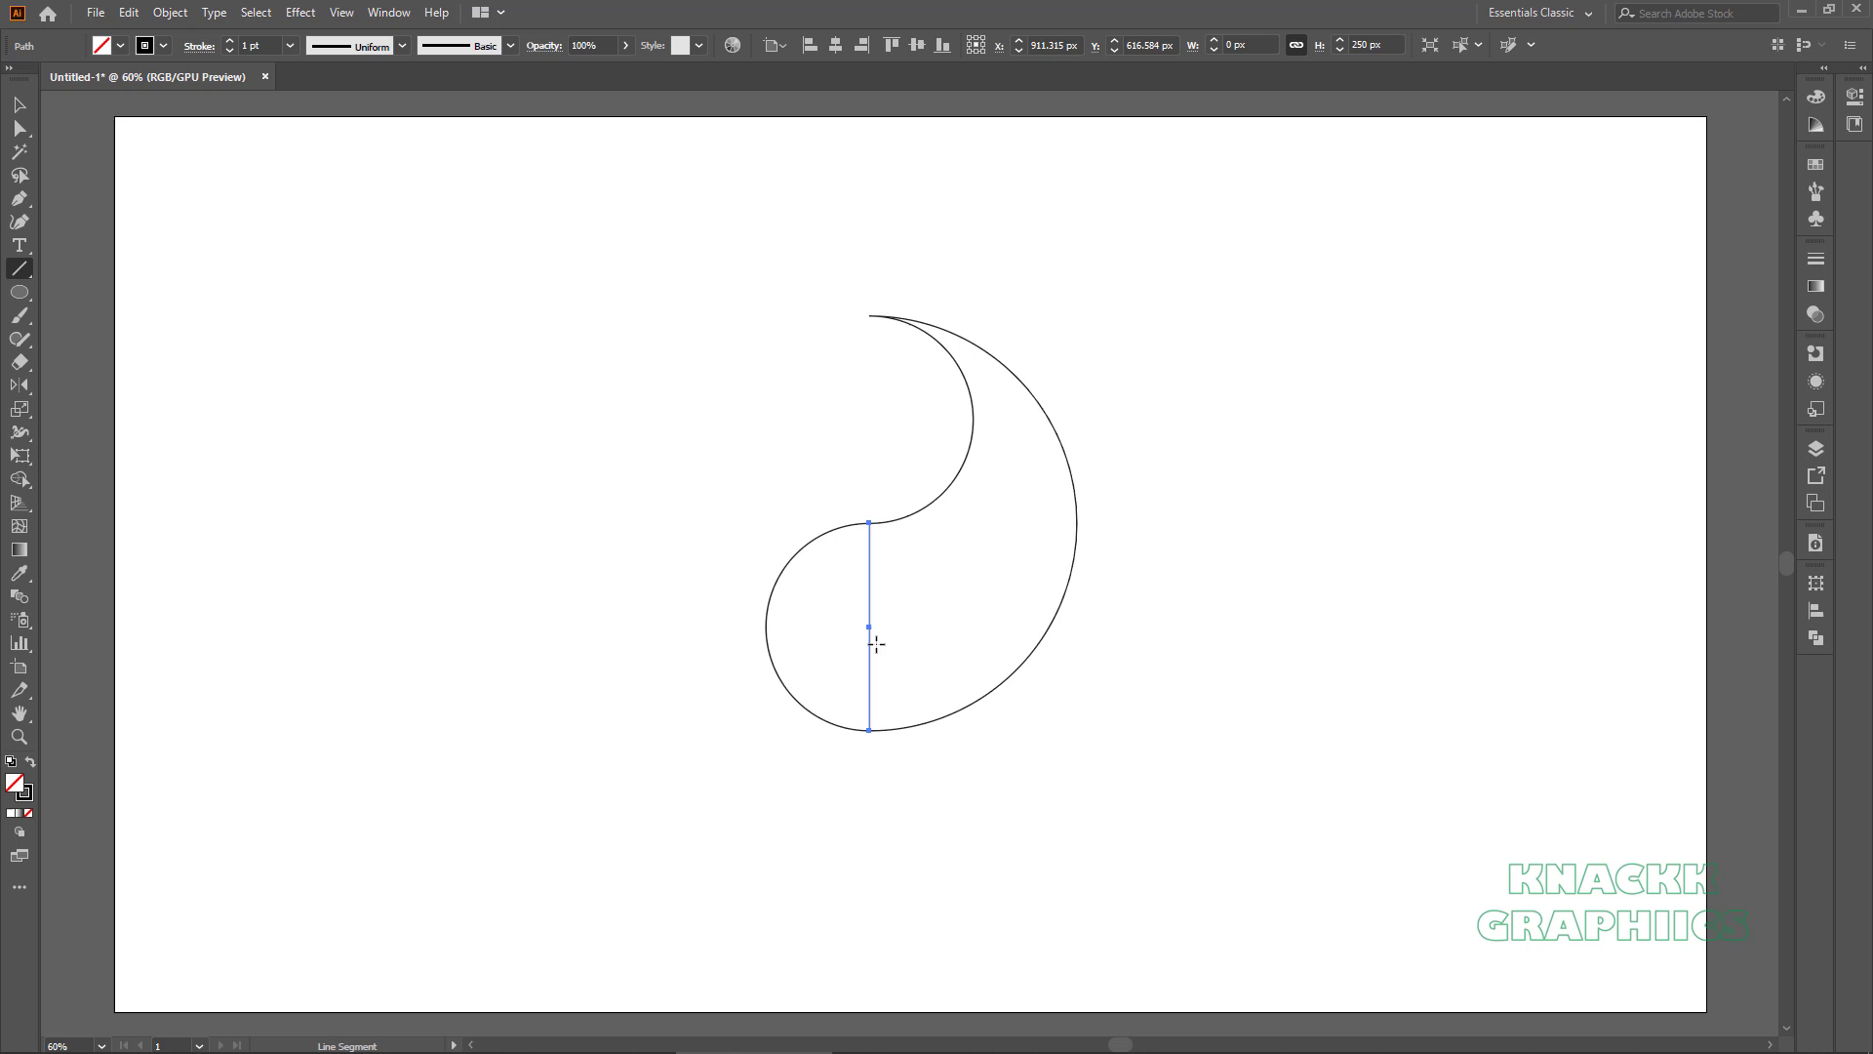
Create a 75 × 75 px circle centred on the line's midpoint anchor.
click(26, 295)
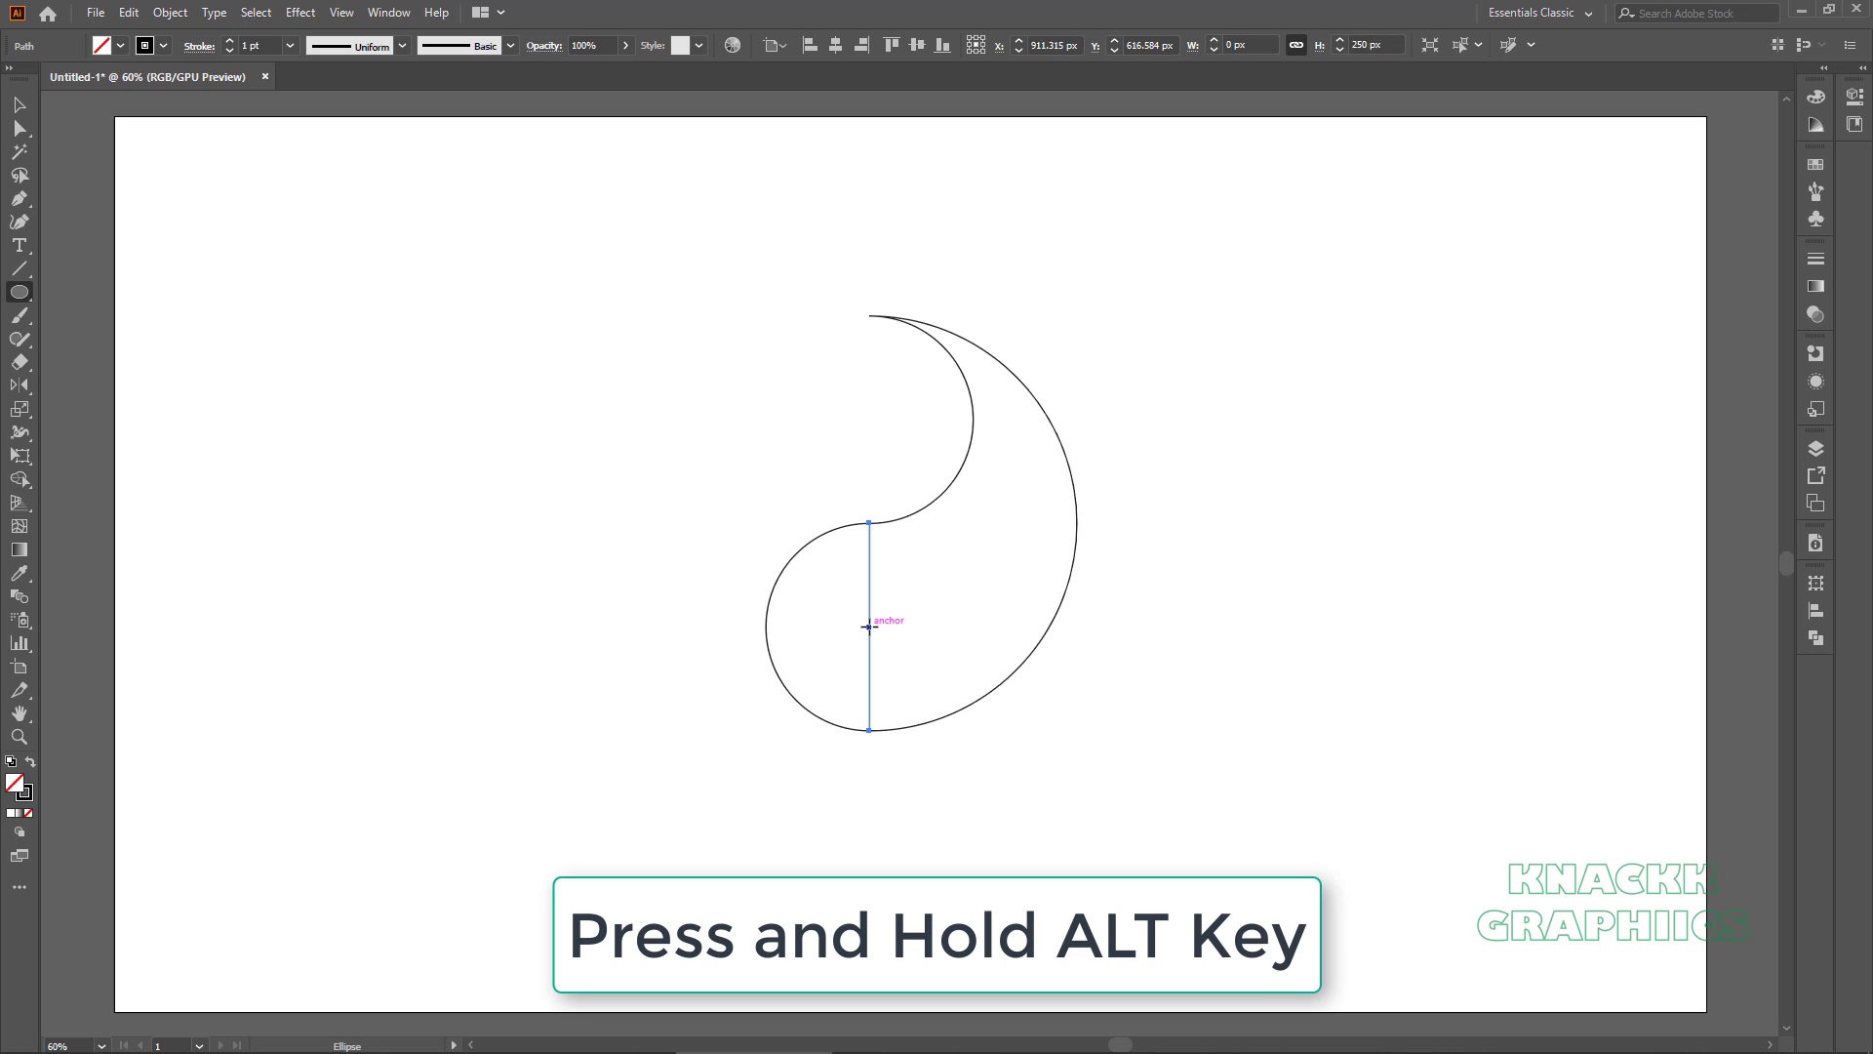
alt+click(869, 626)
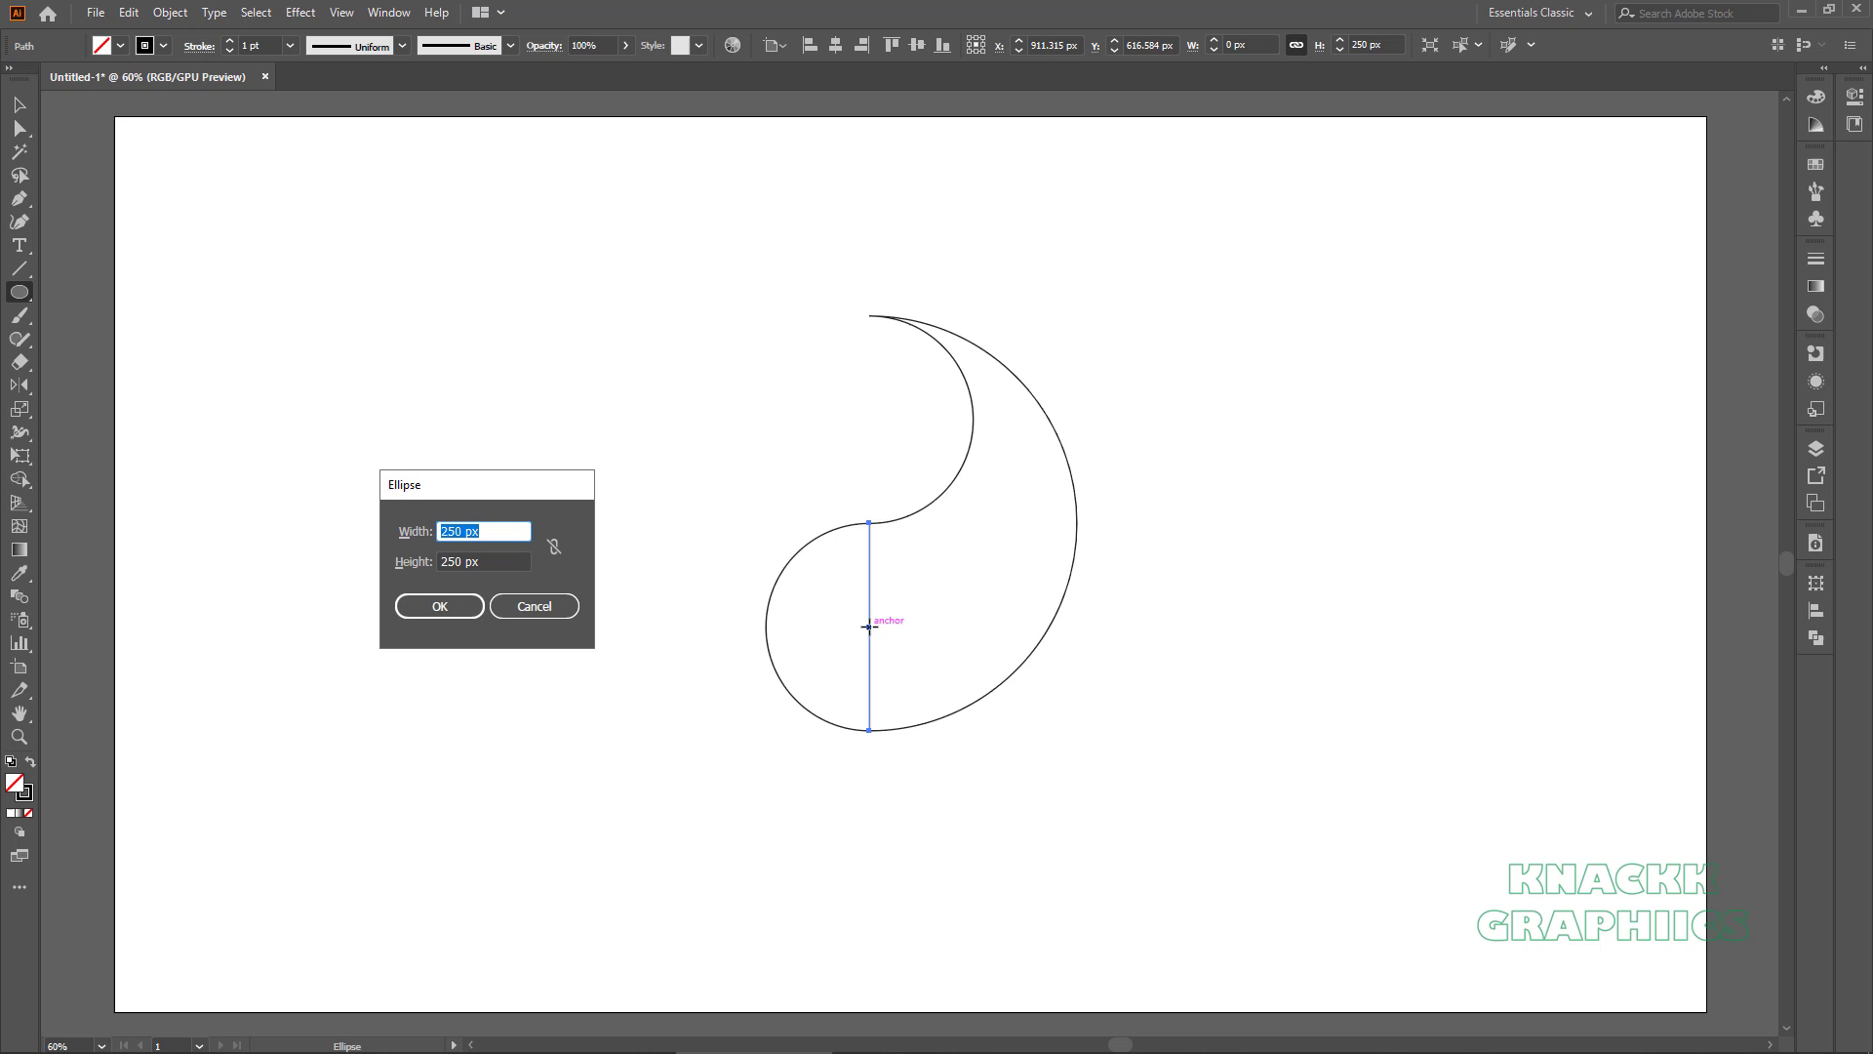
text(75)
key(Tab)
text(75)
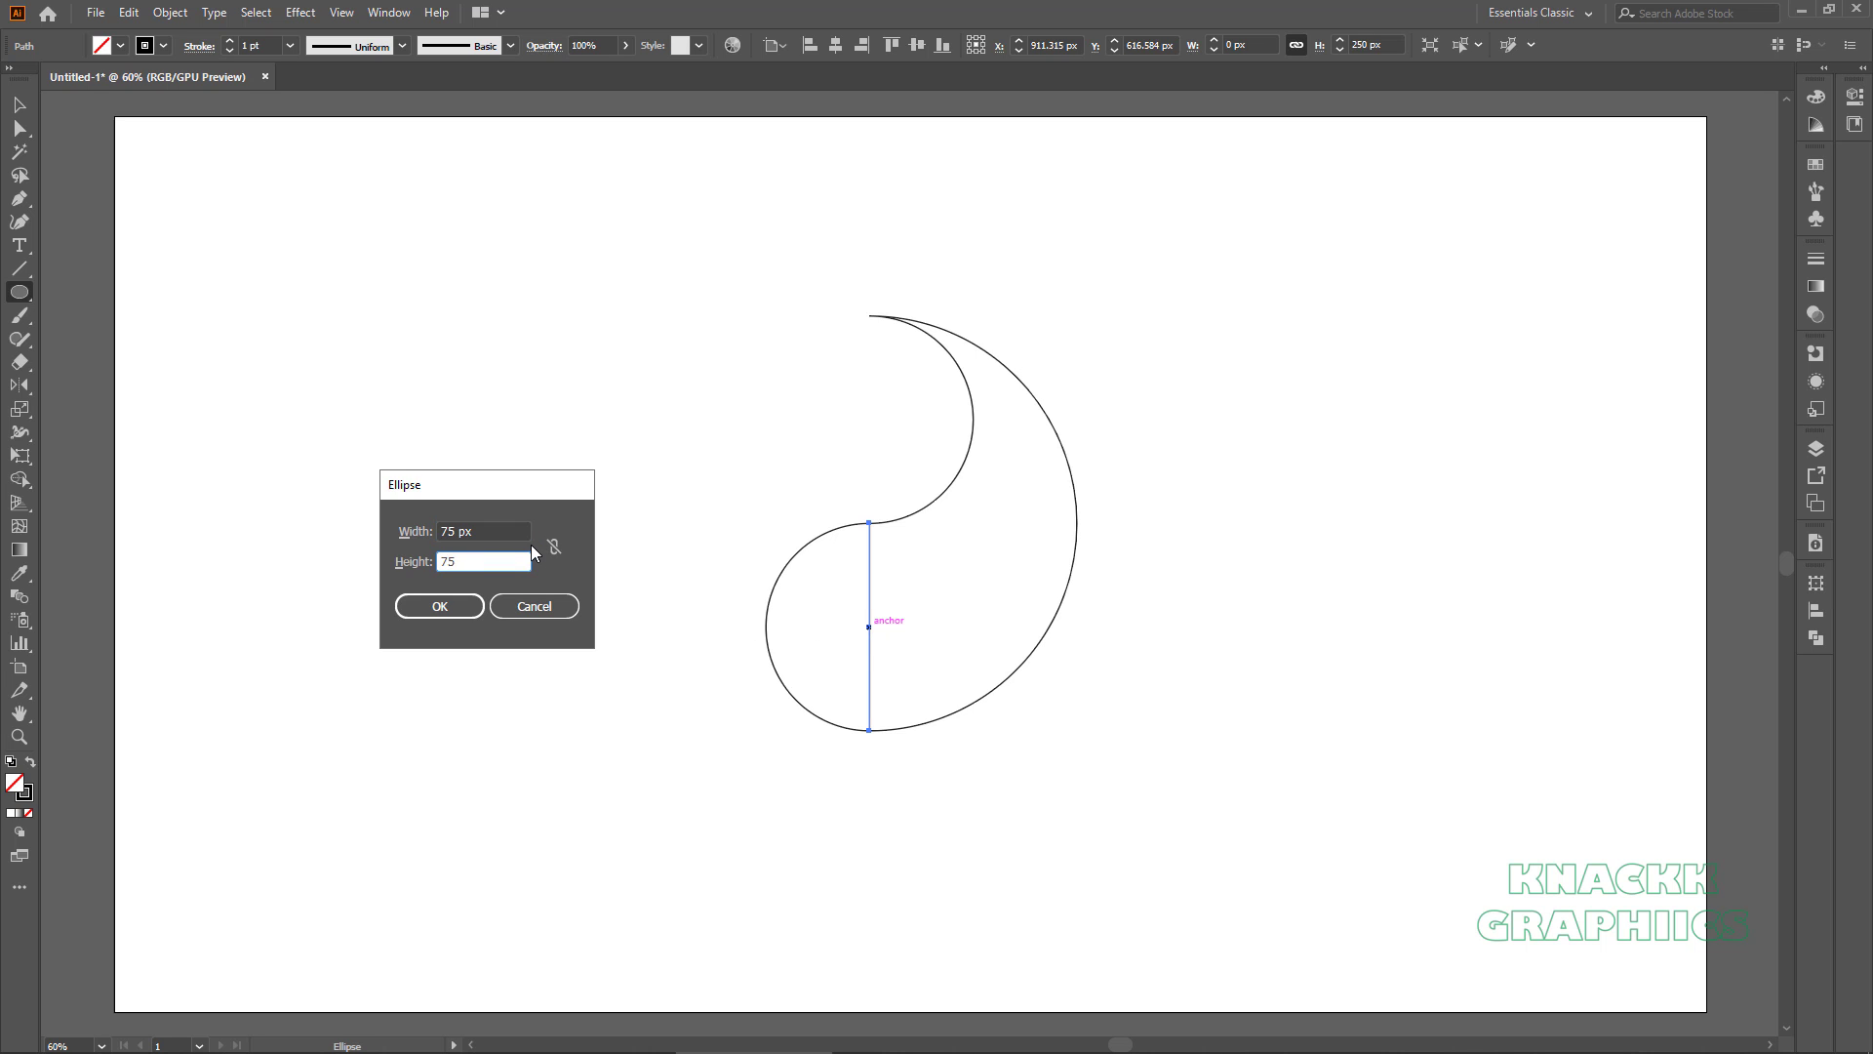
key(Return)
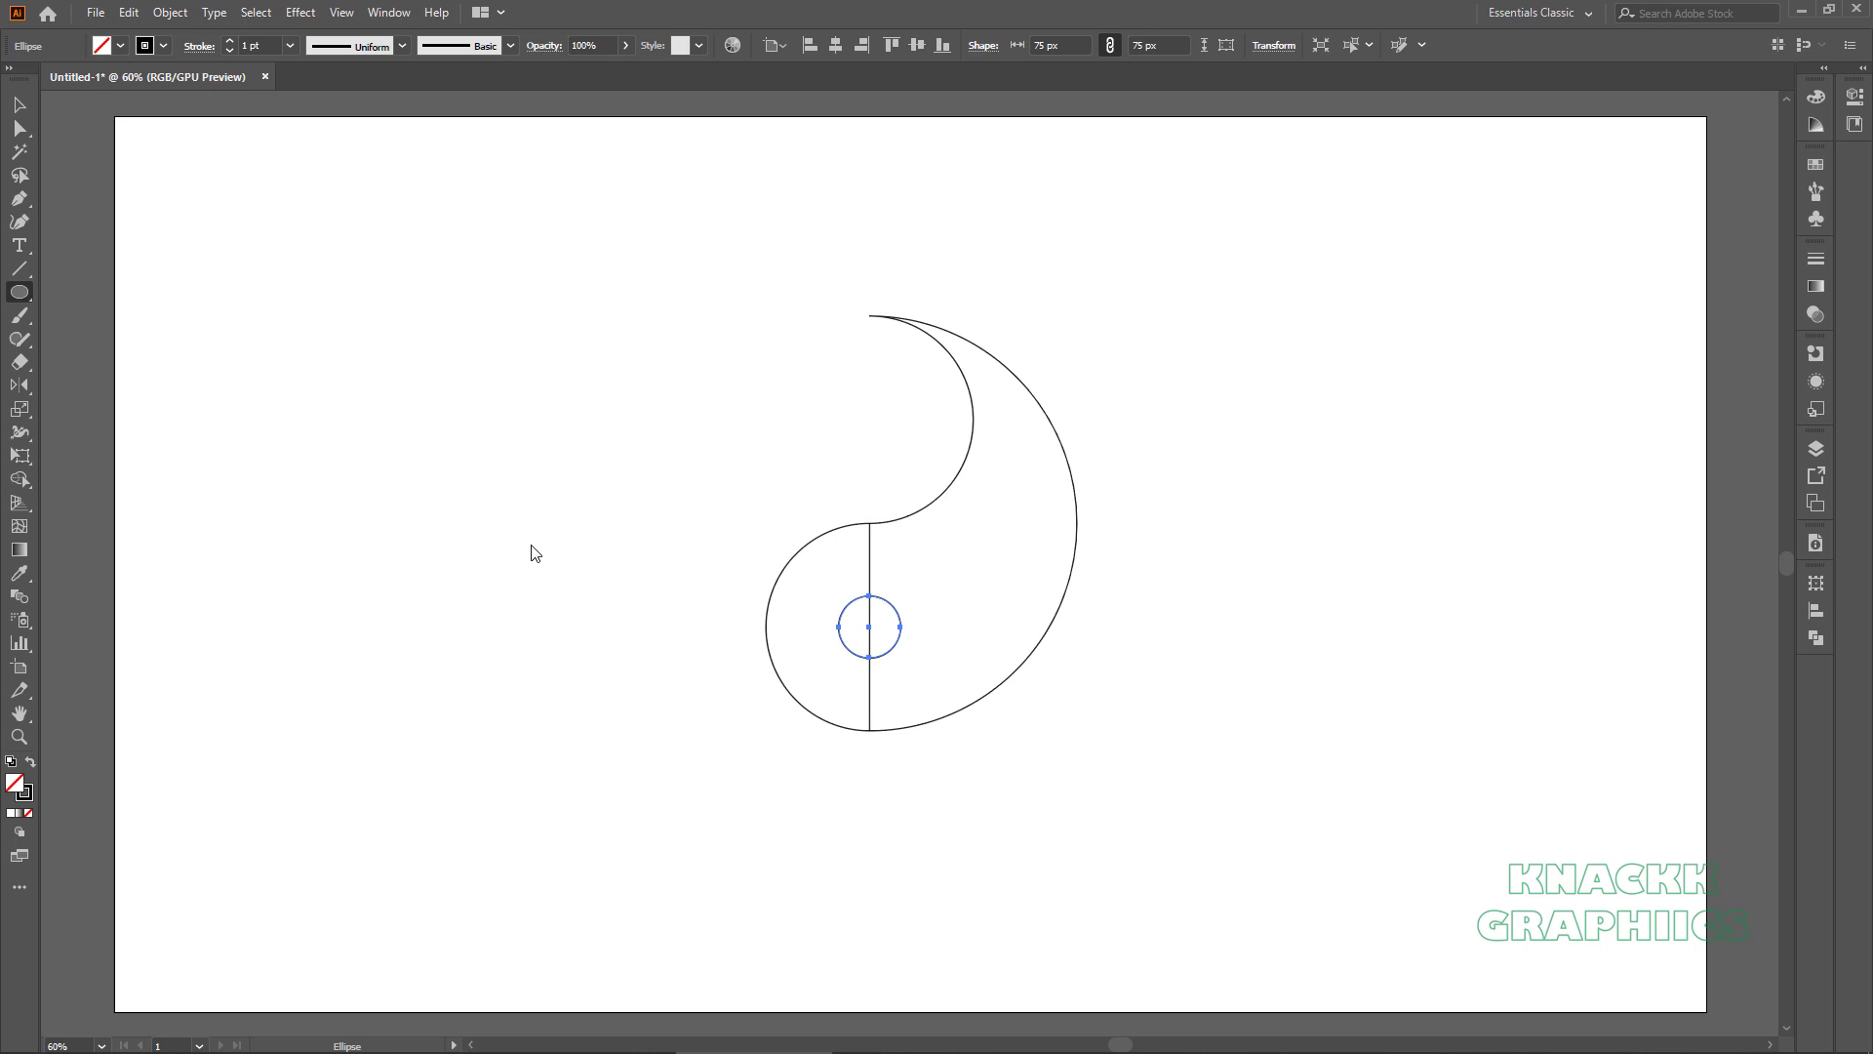
Delete the vertical helper line.
click(17, 107)
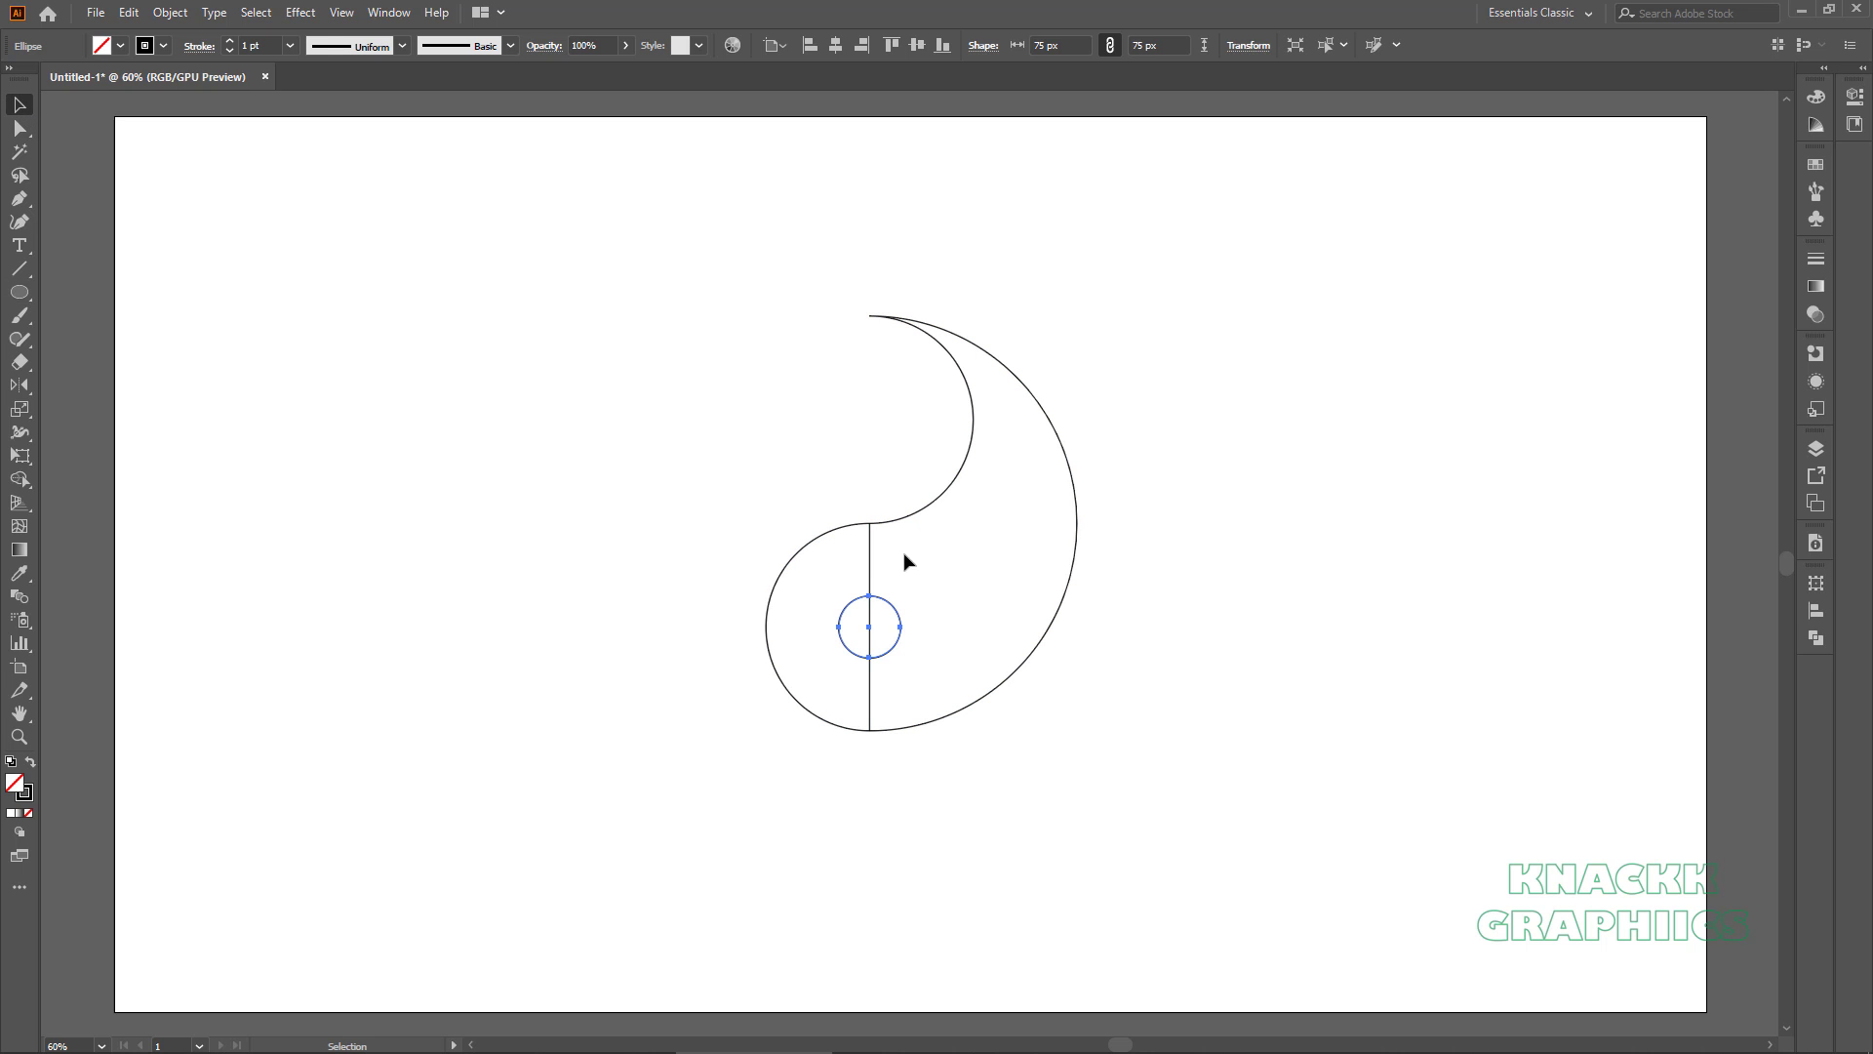
click(868, 565)
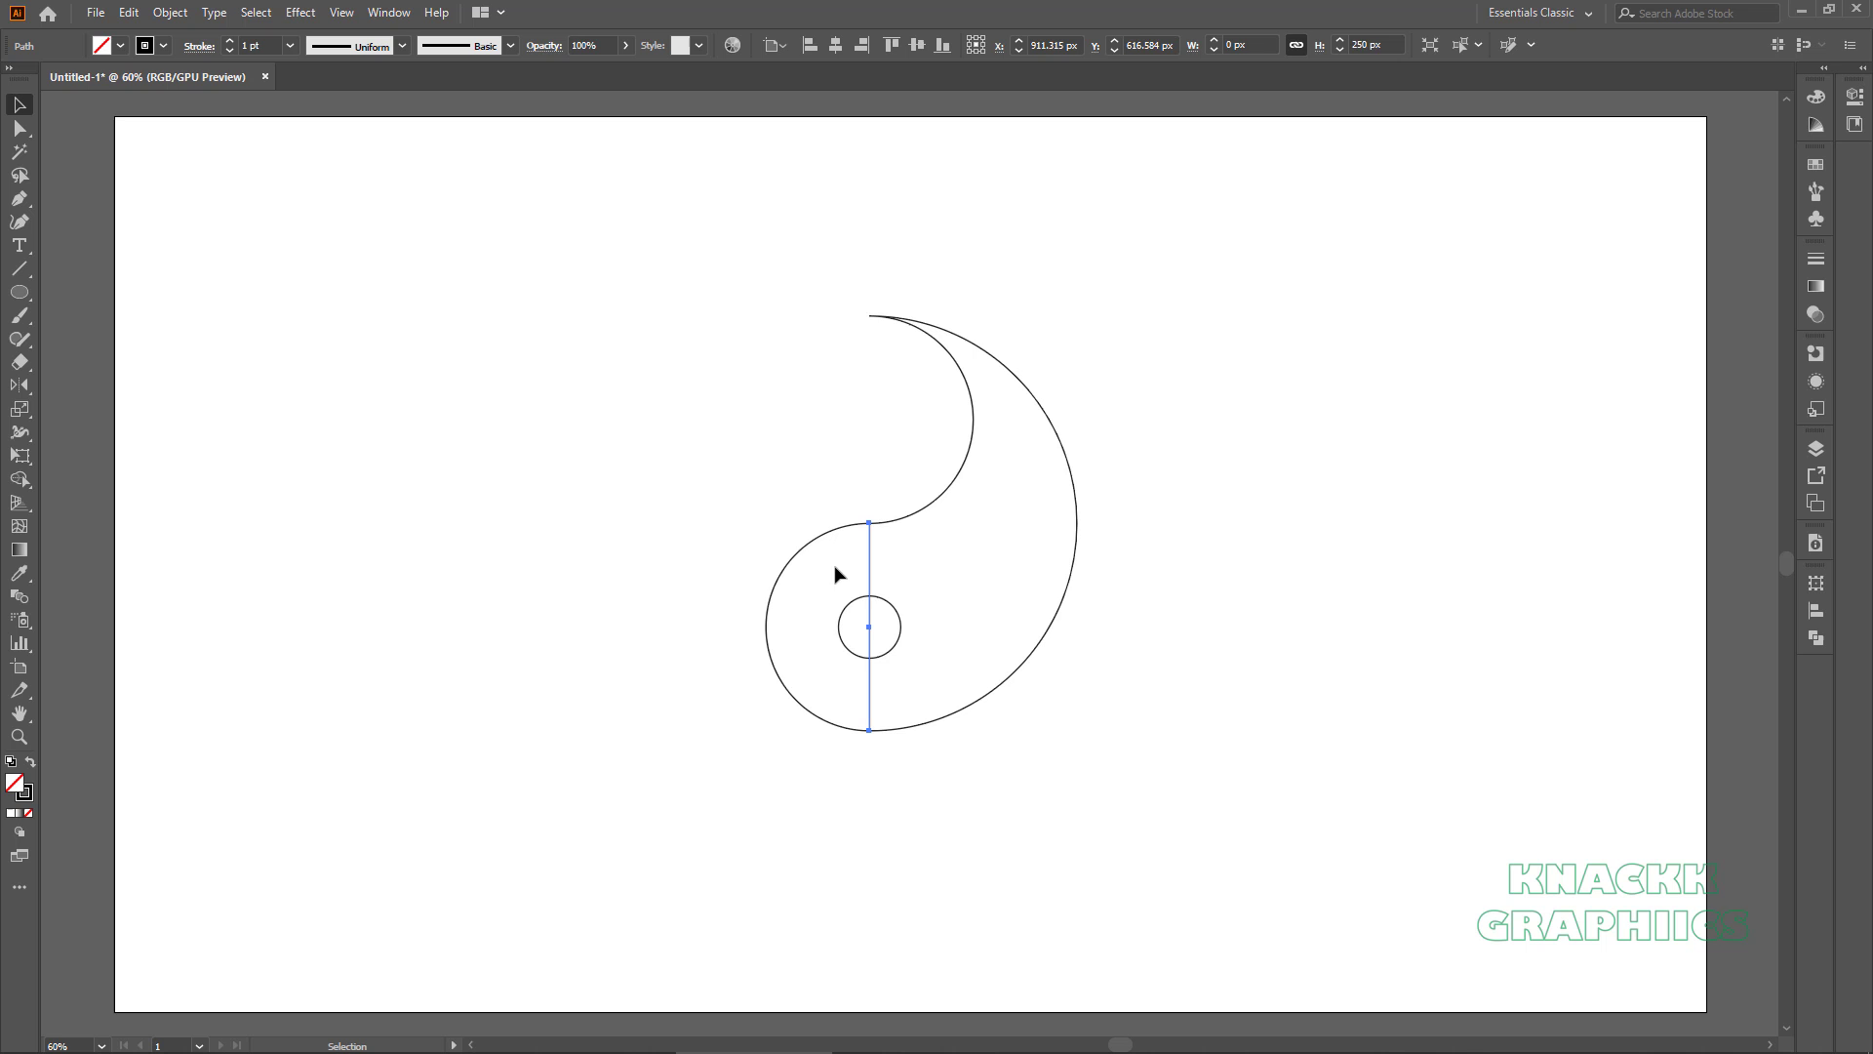
key(Delete)
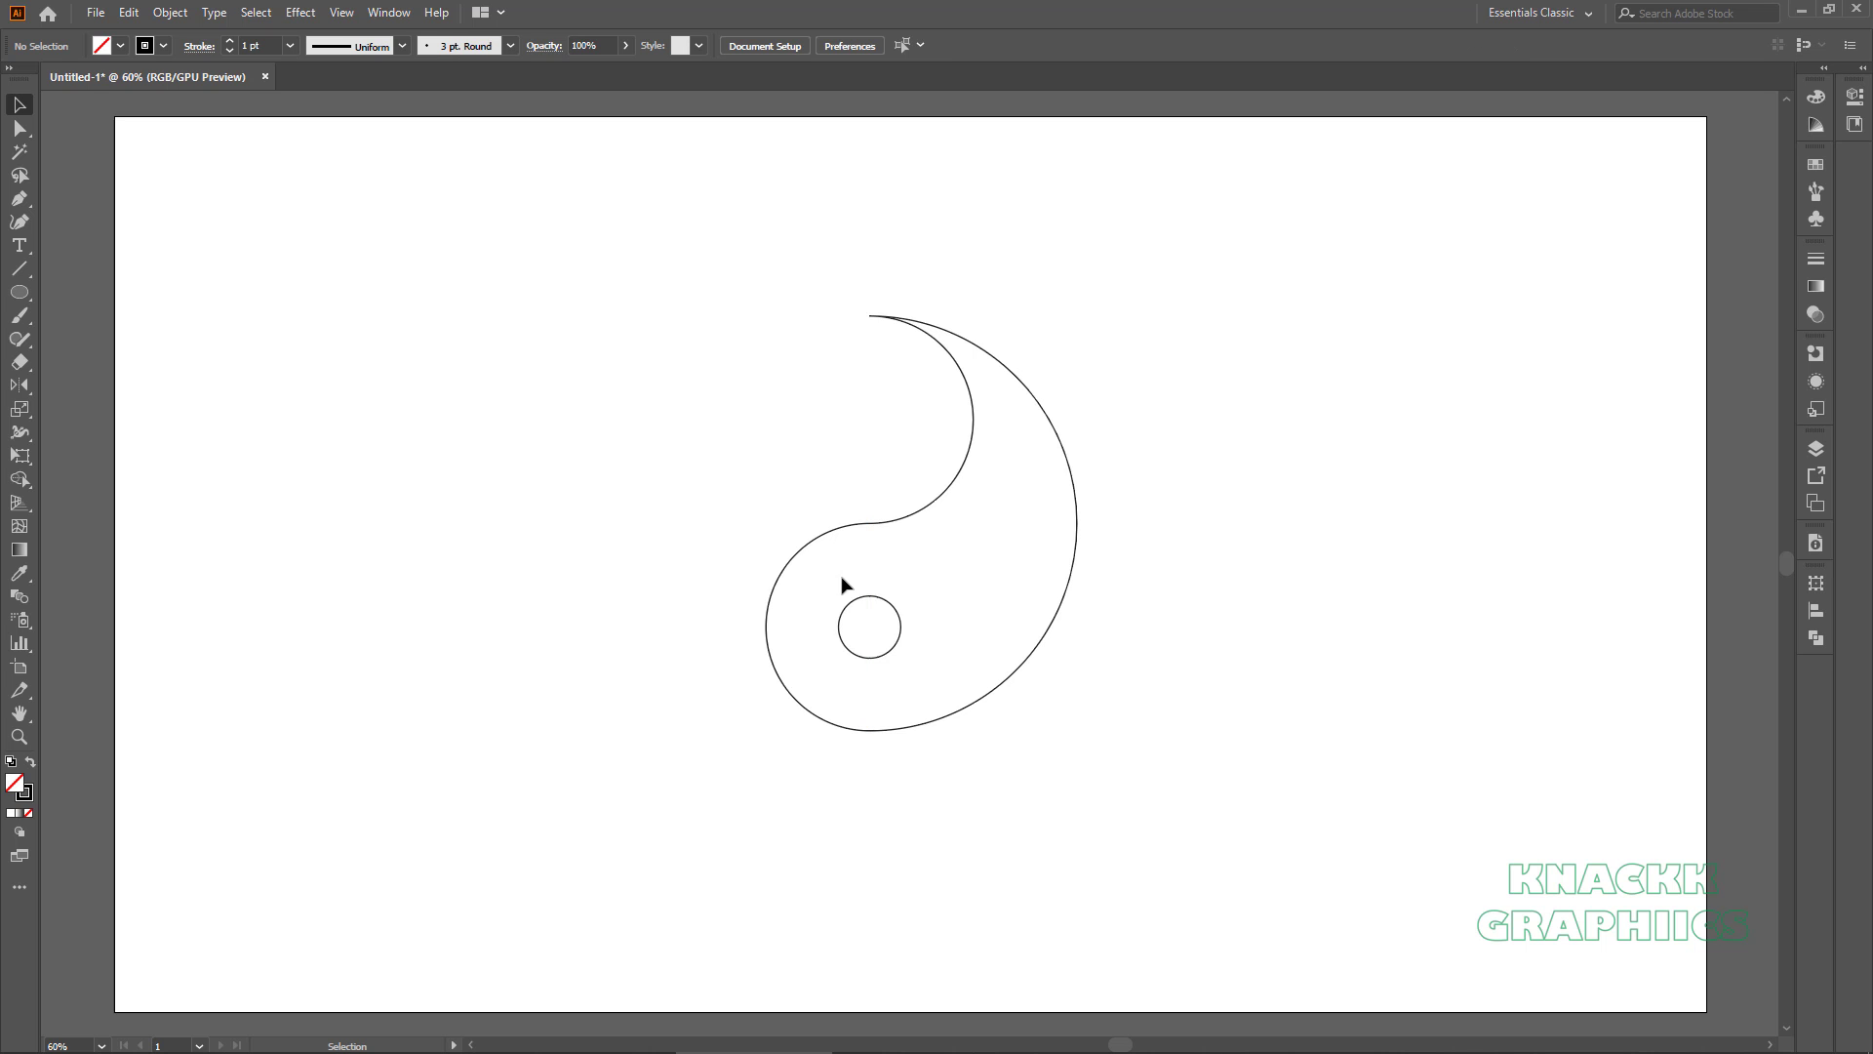
Give the small circle a white fill and no stroke.
click(863, 606)
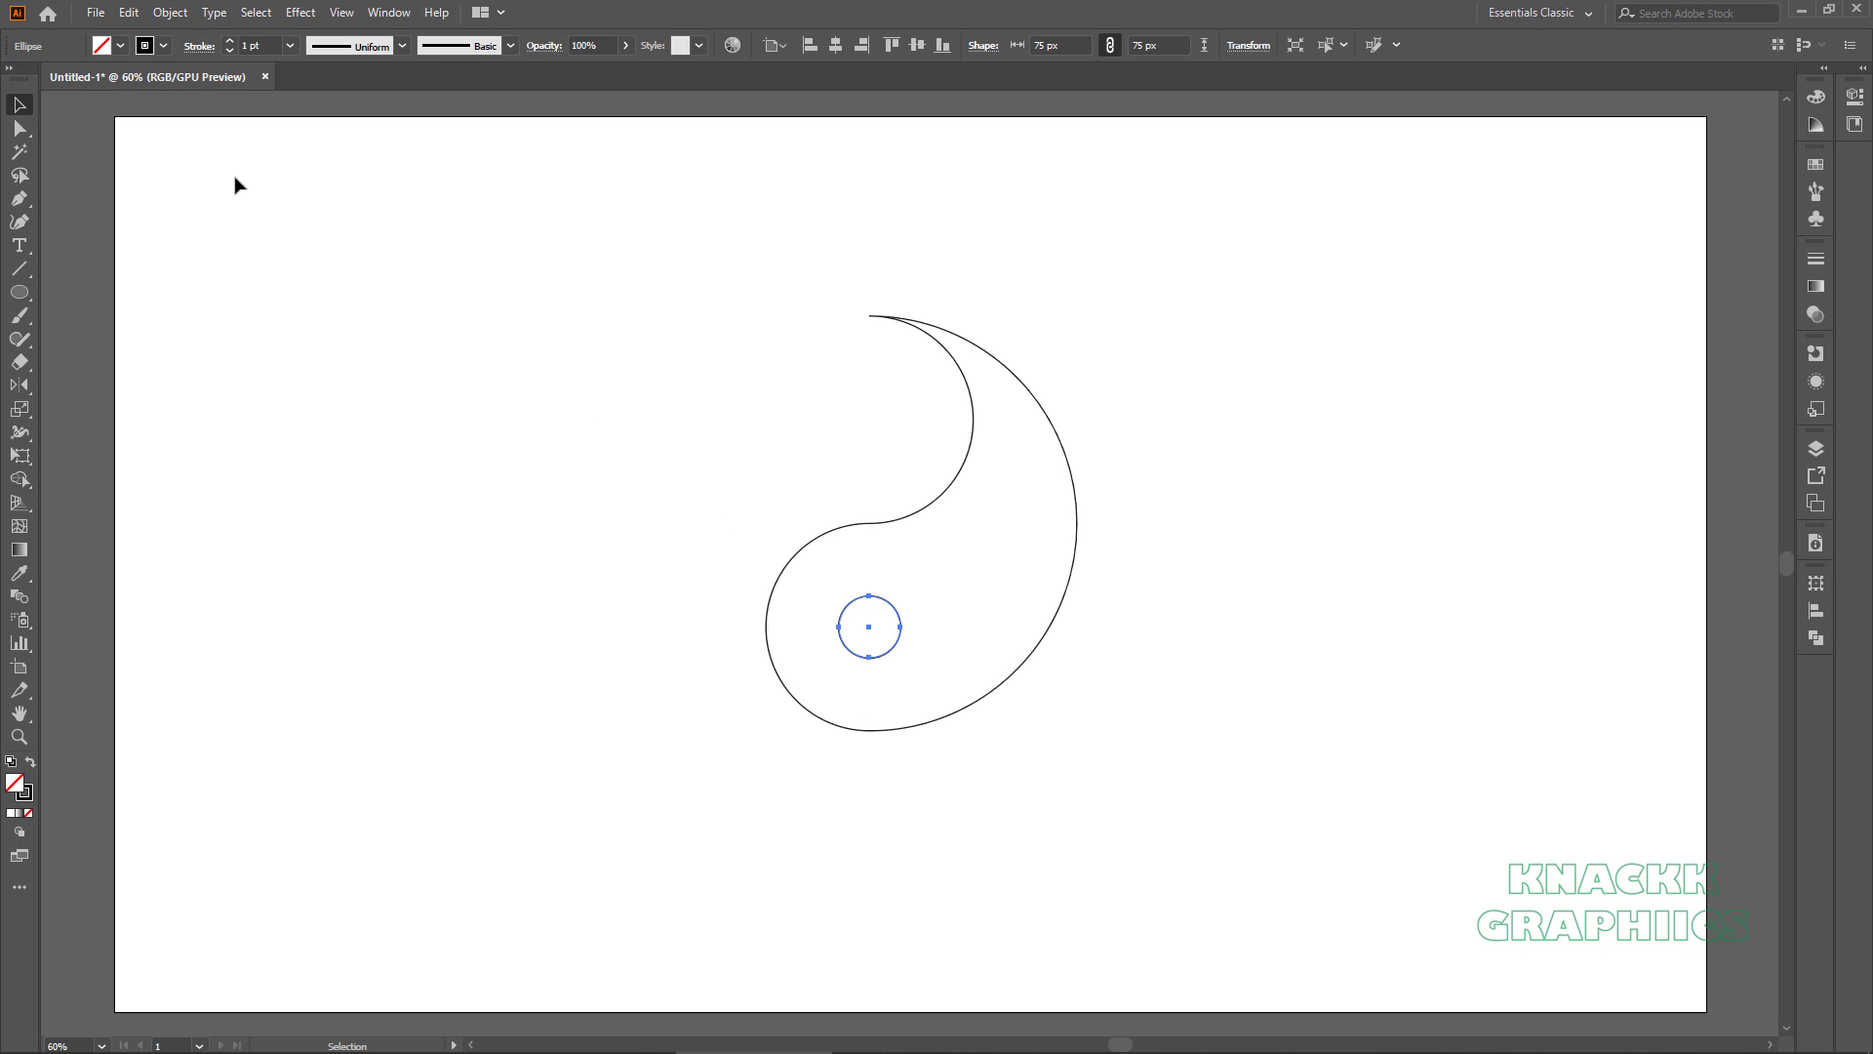
click(113, 45)
click(40, 79)
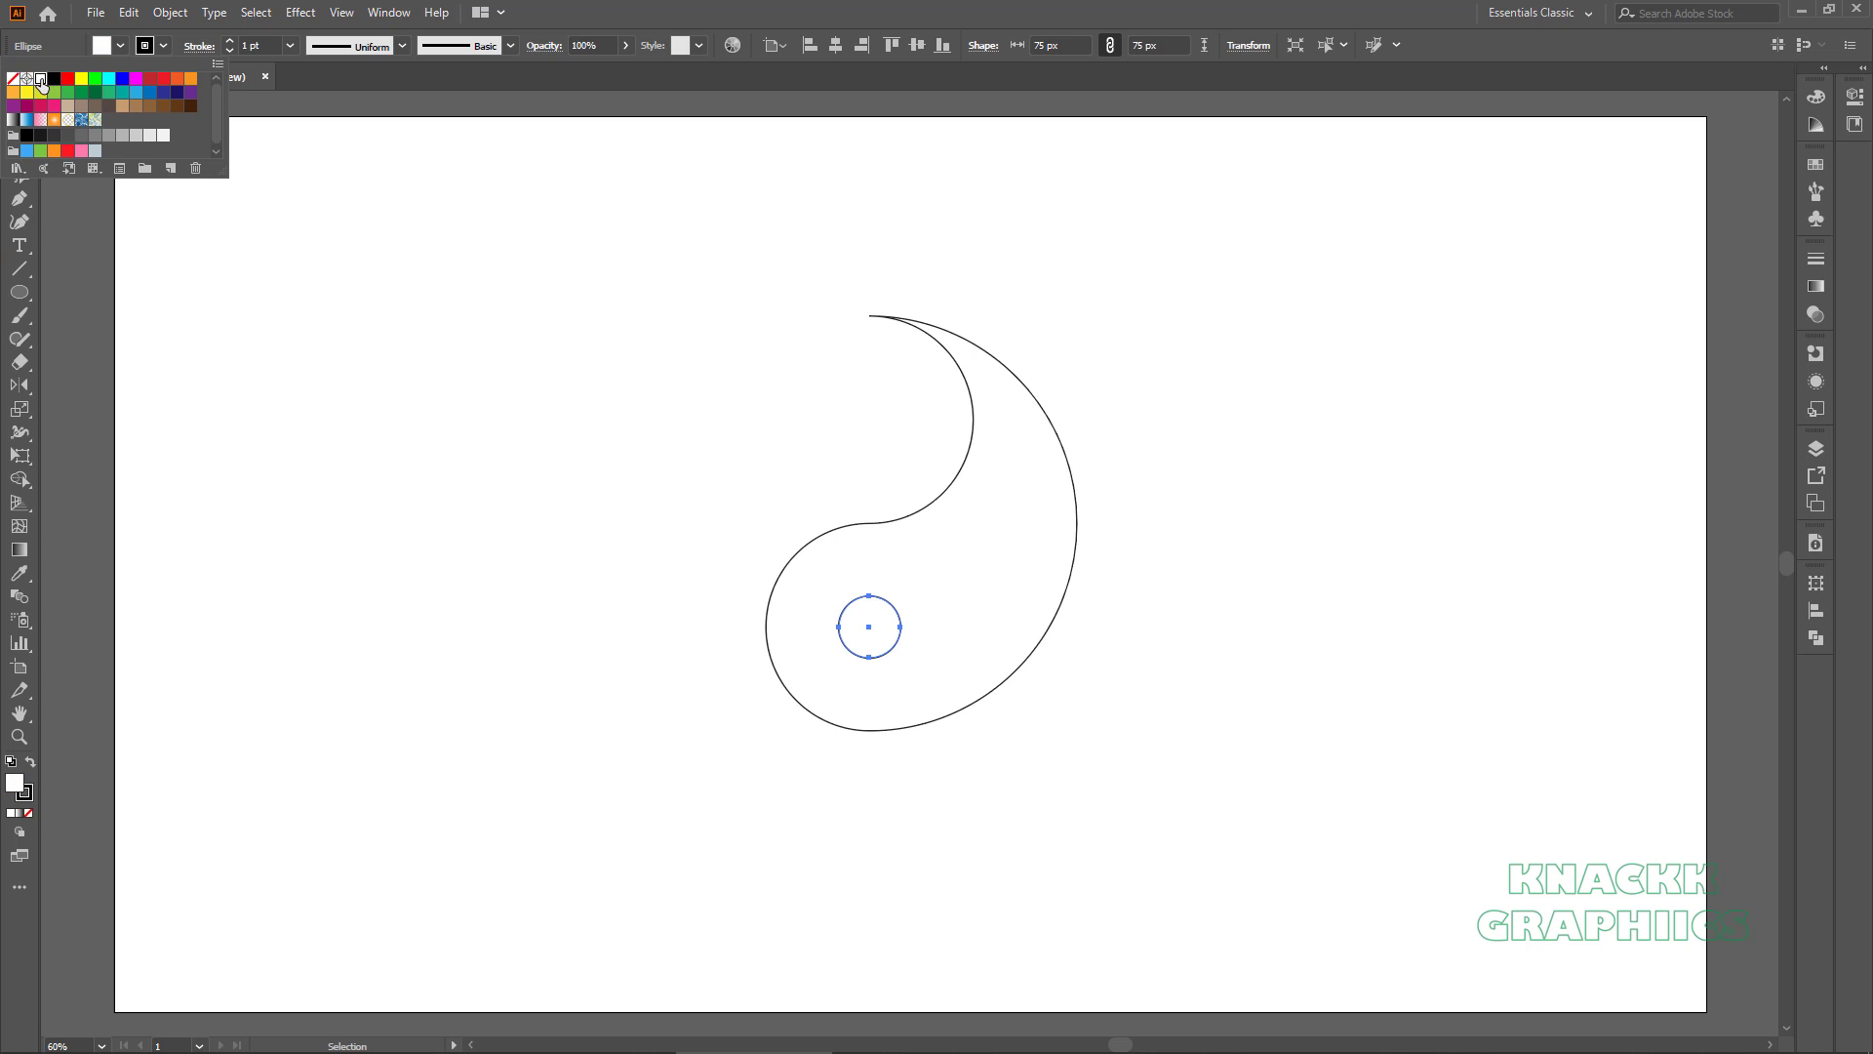
click(166, 45)
click(14, 79)
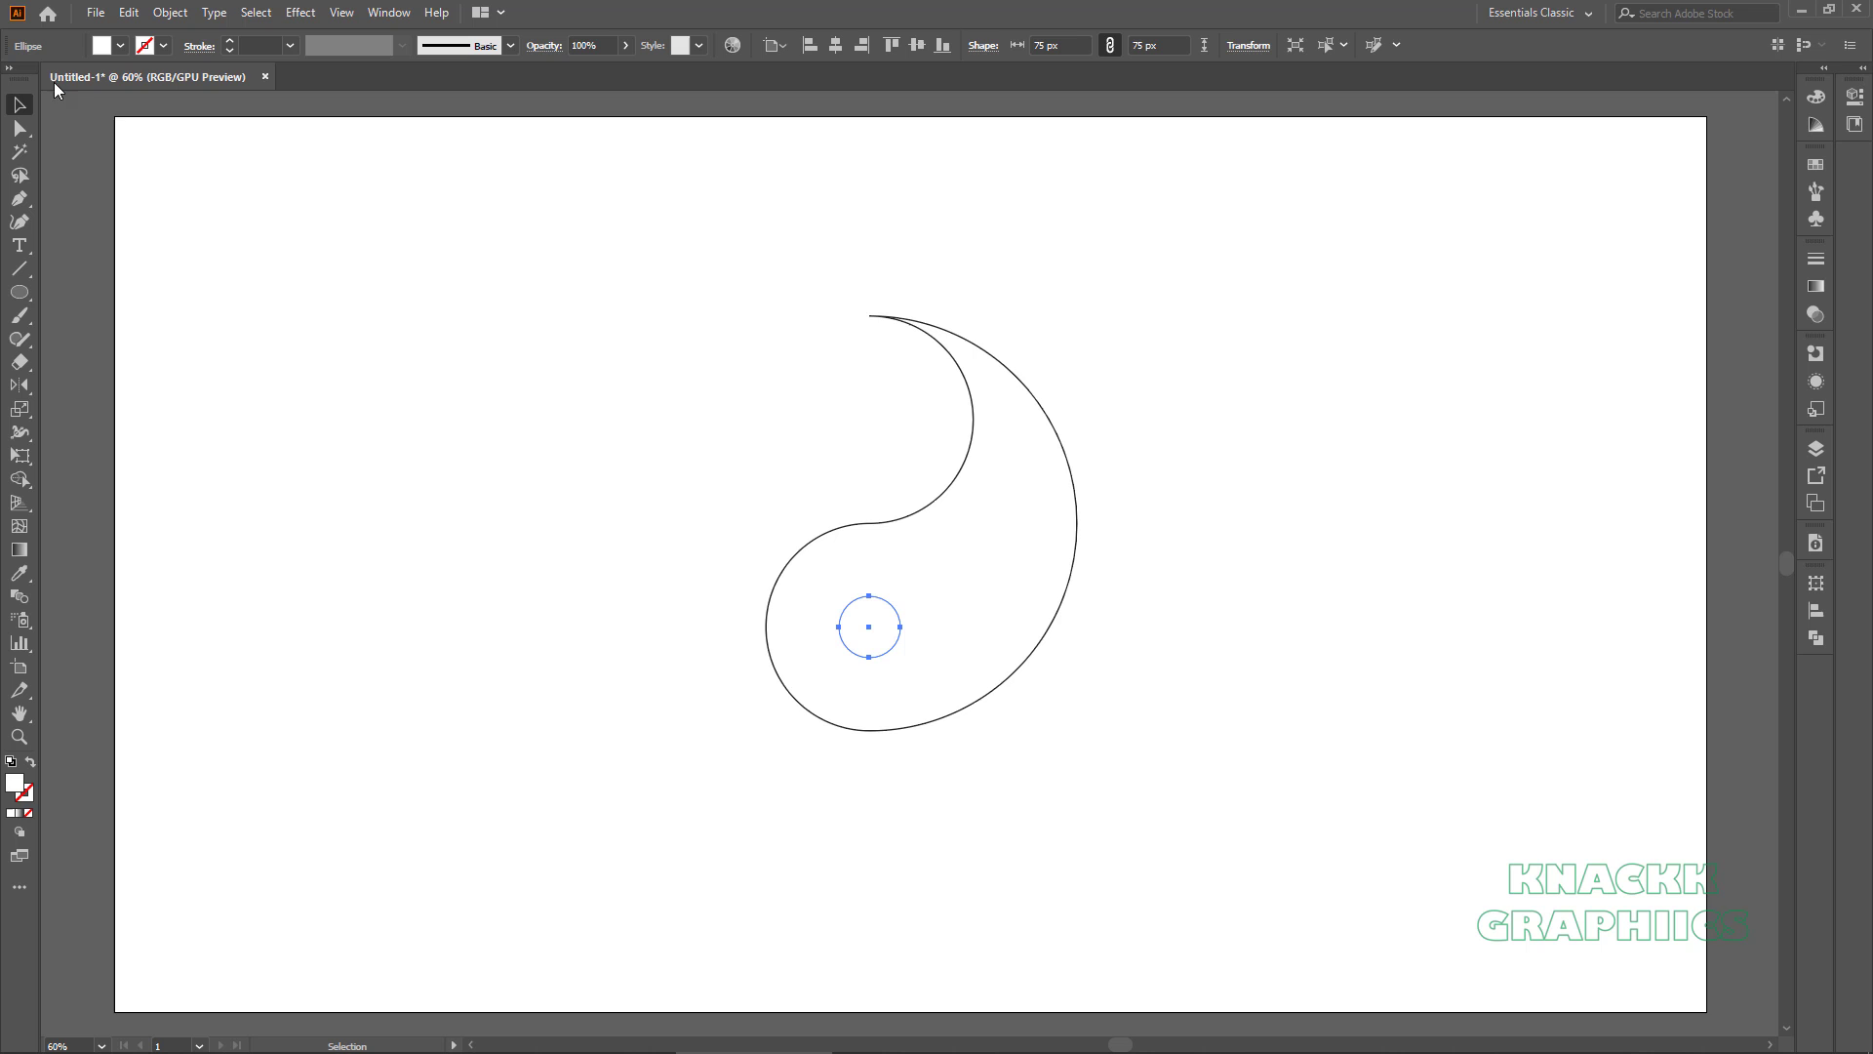
Give the teardrop a black fill and no stroke.
drag(799, 460, 913, 537)
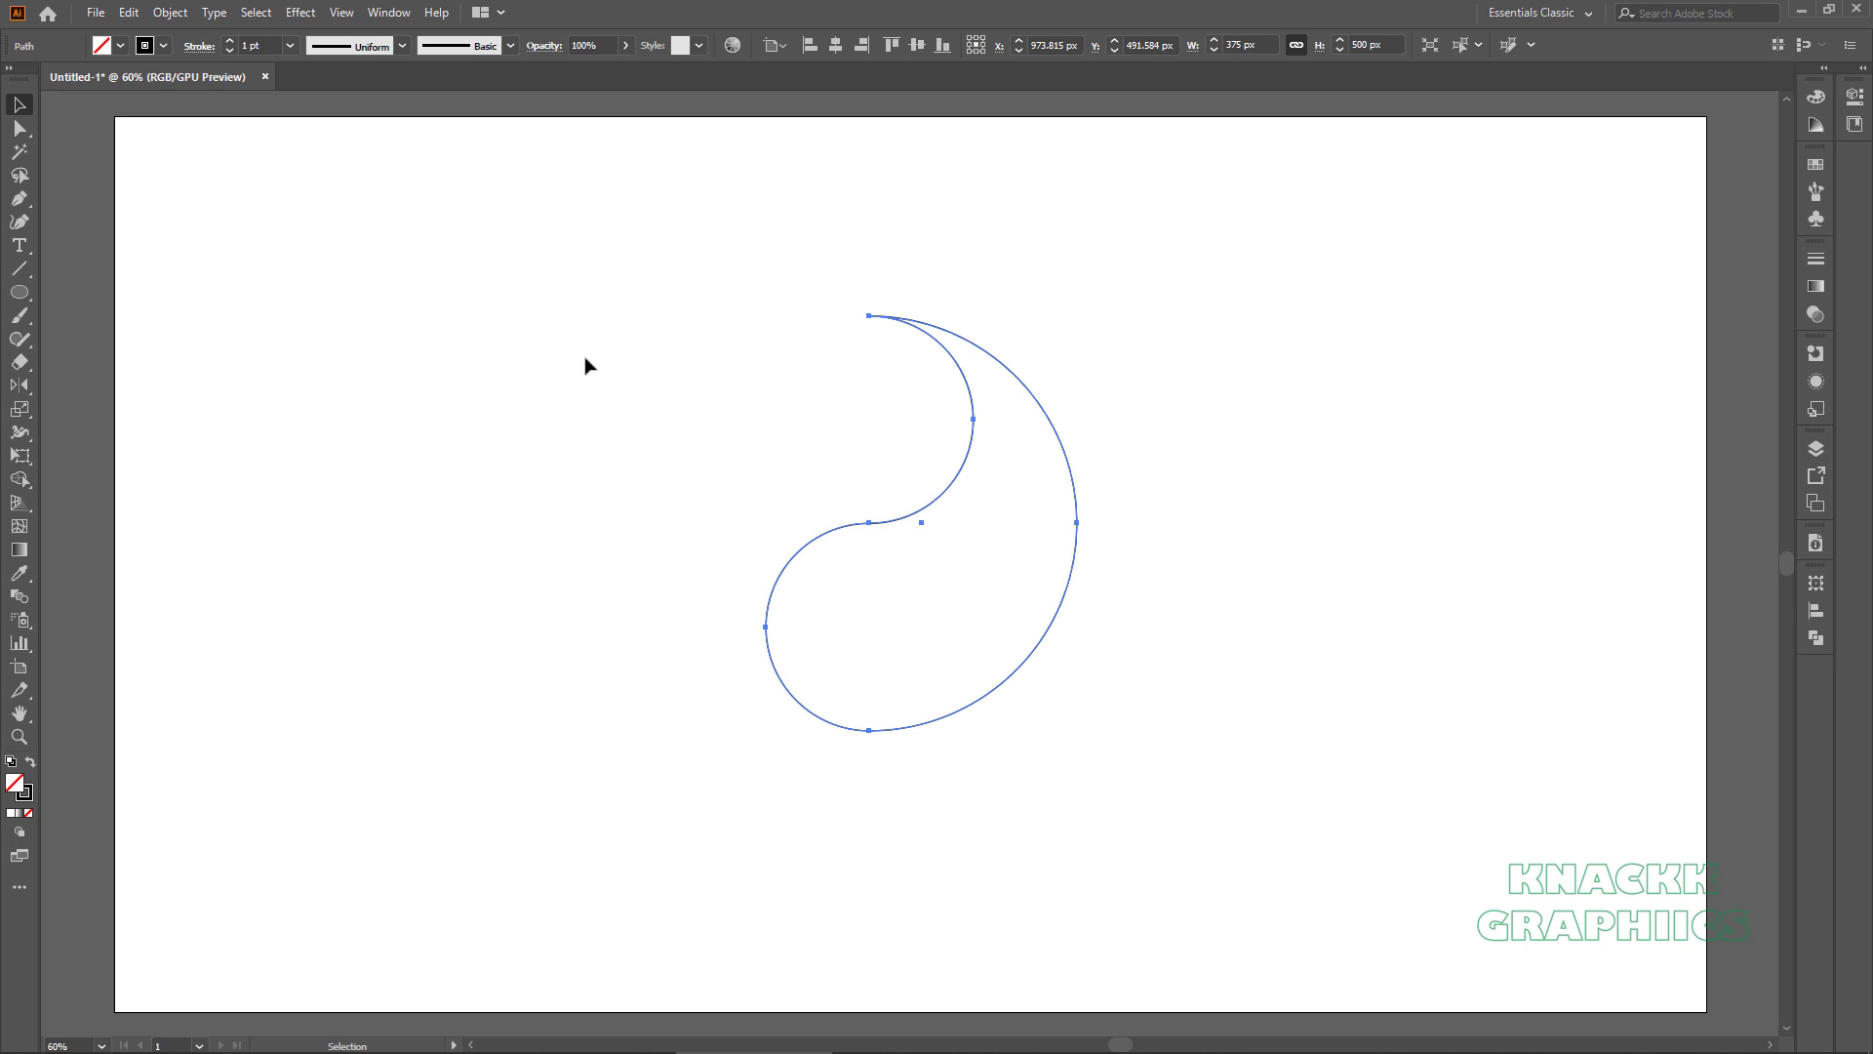
click(121, 47)
click(57, 81)
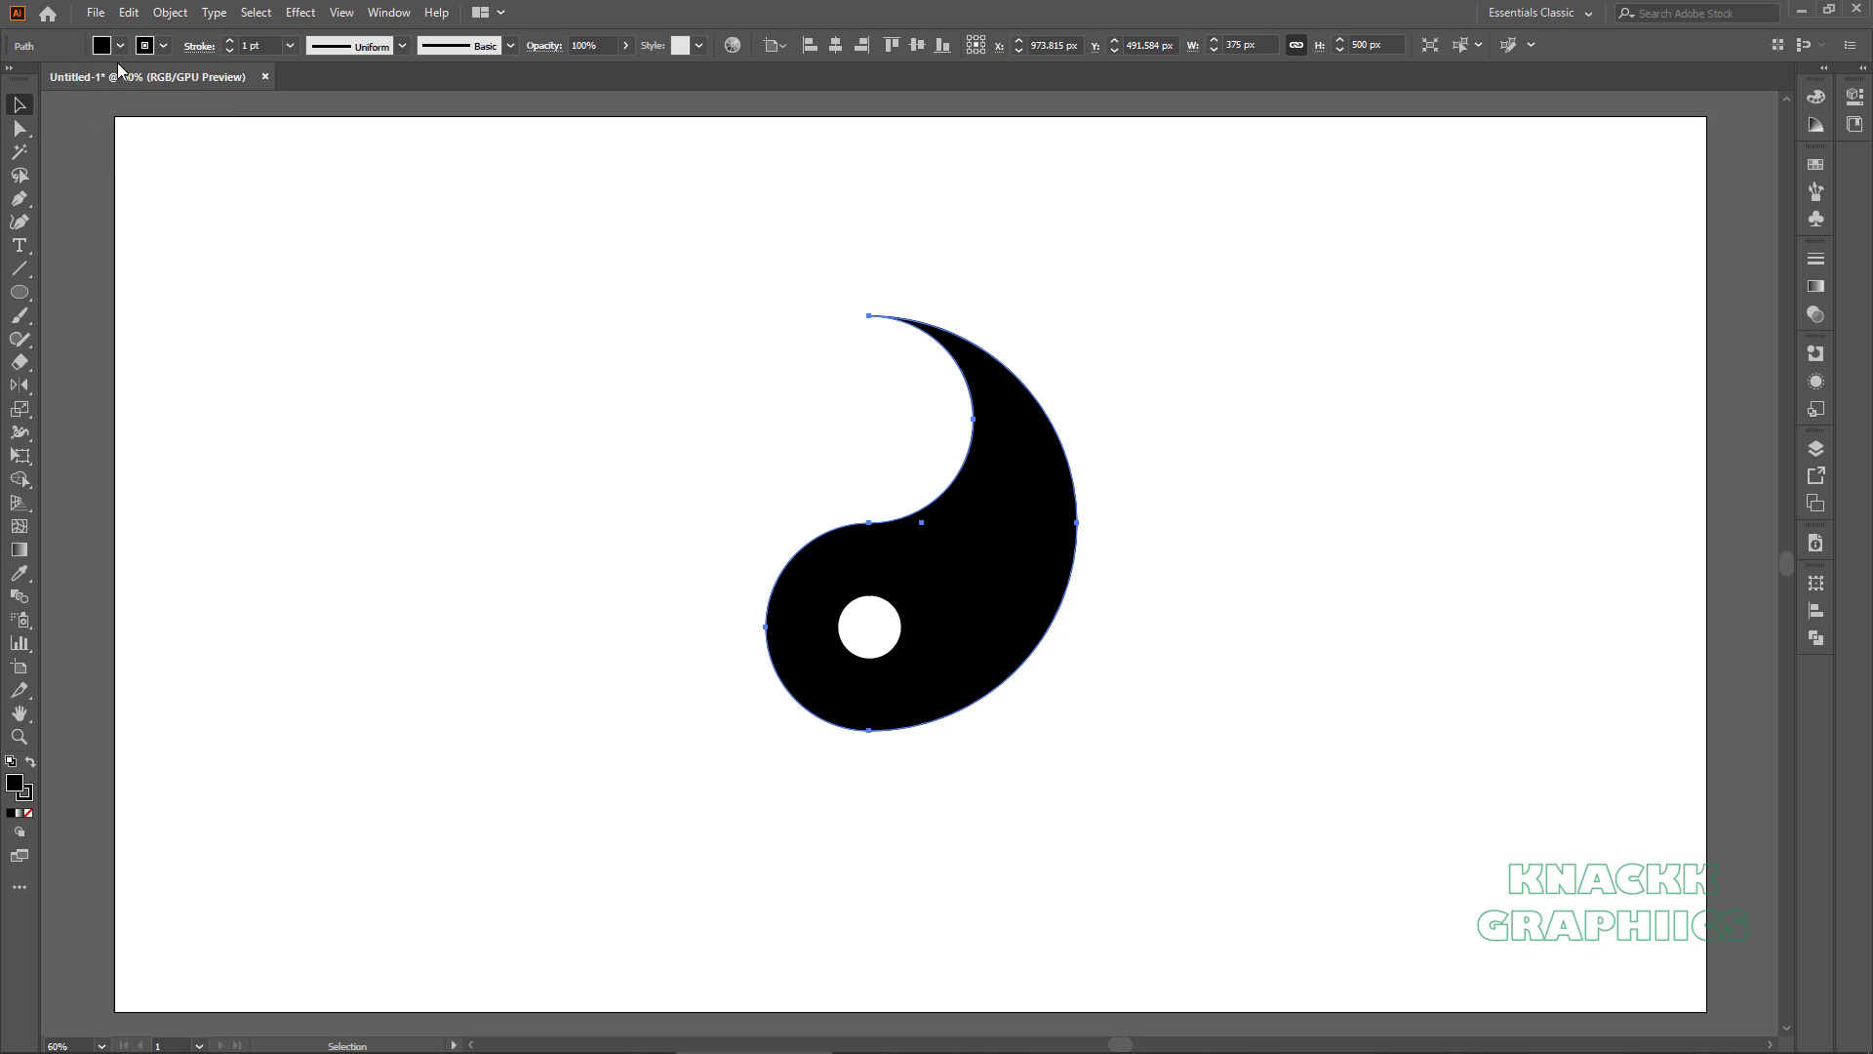
click(164, 47)
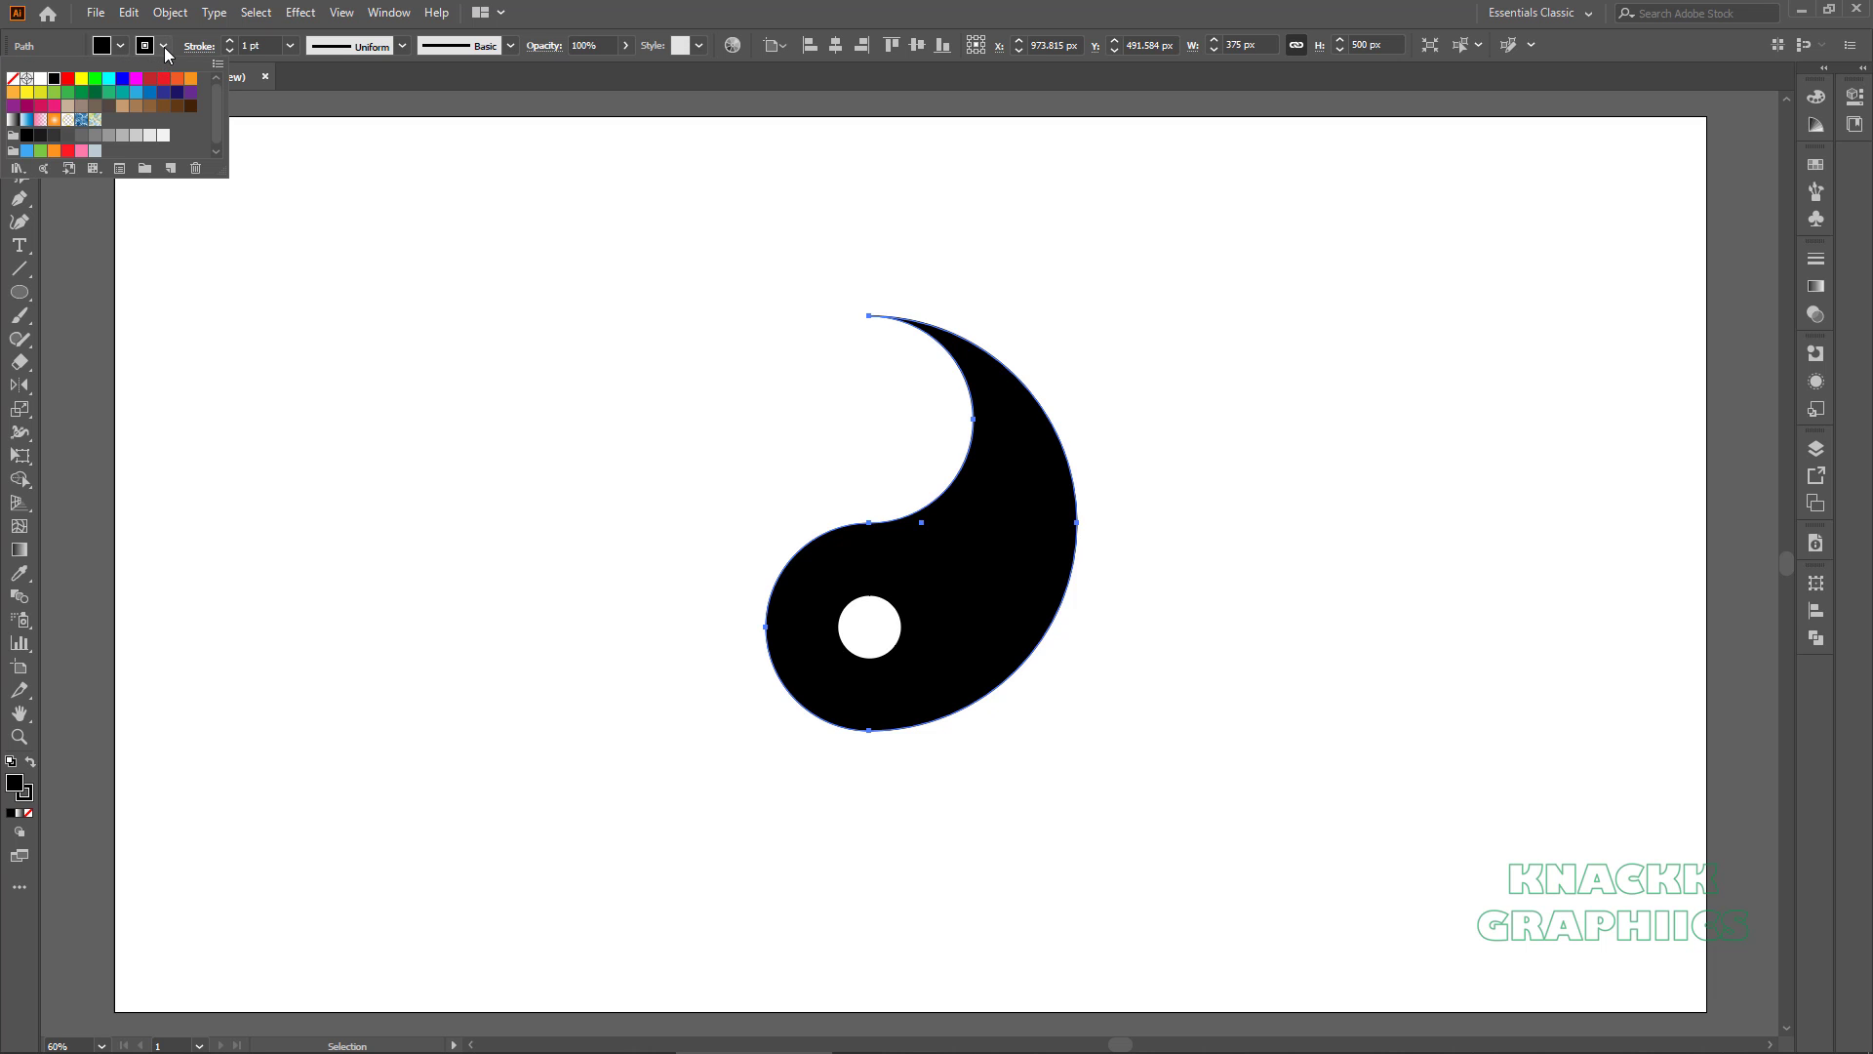
click(13, 79)
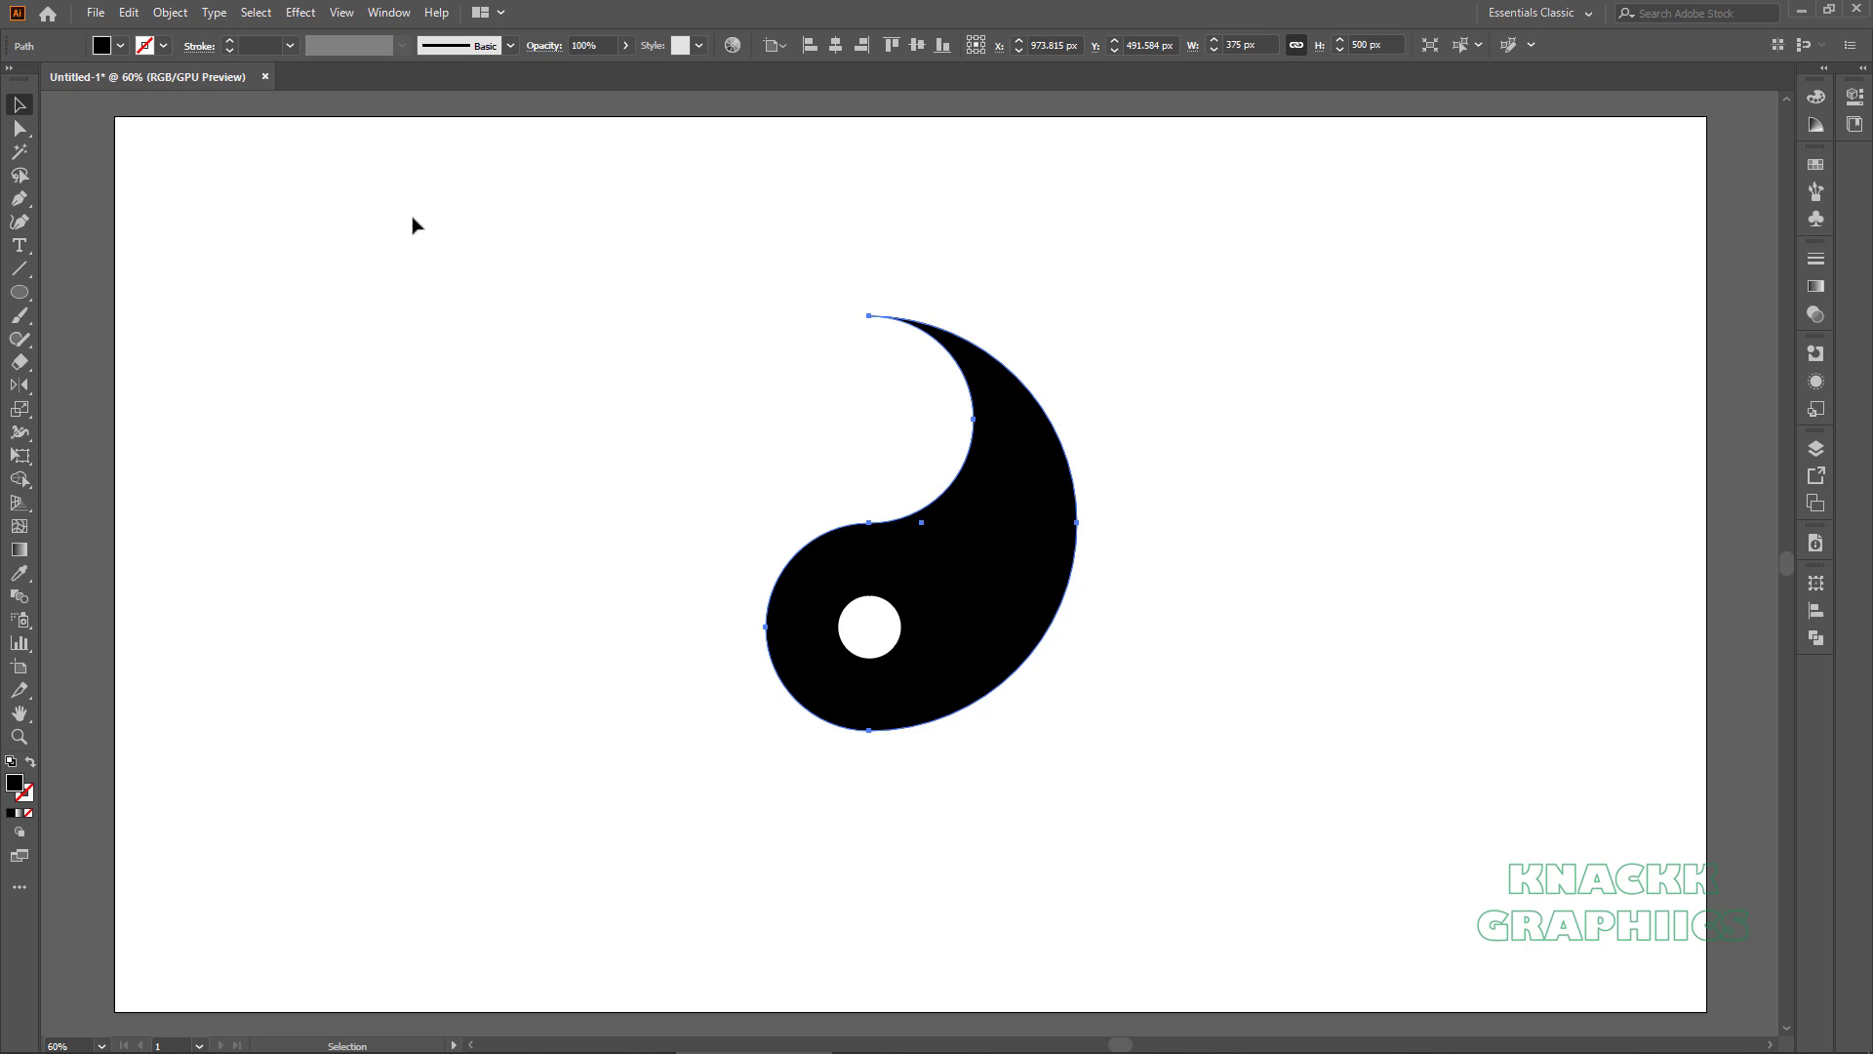
Group the black teardrop with its white circle.
drag(650, 351, 934, 742)
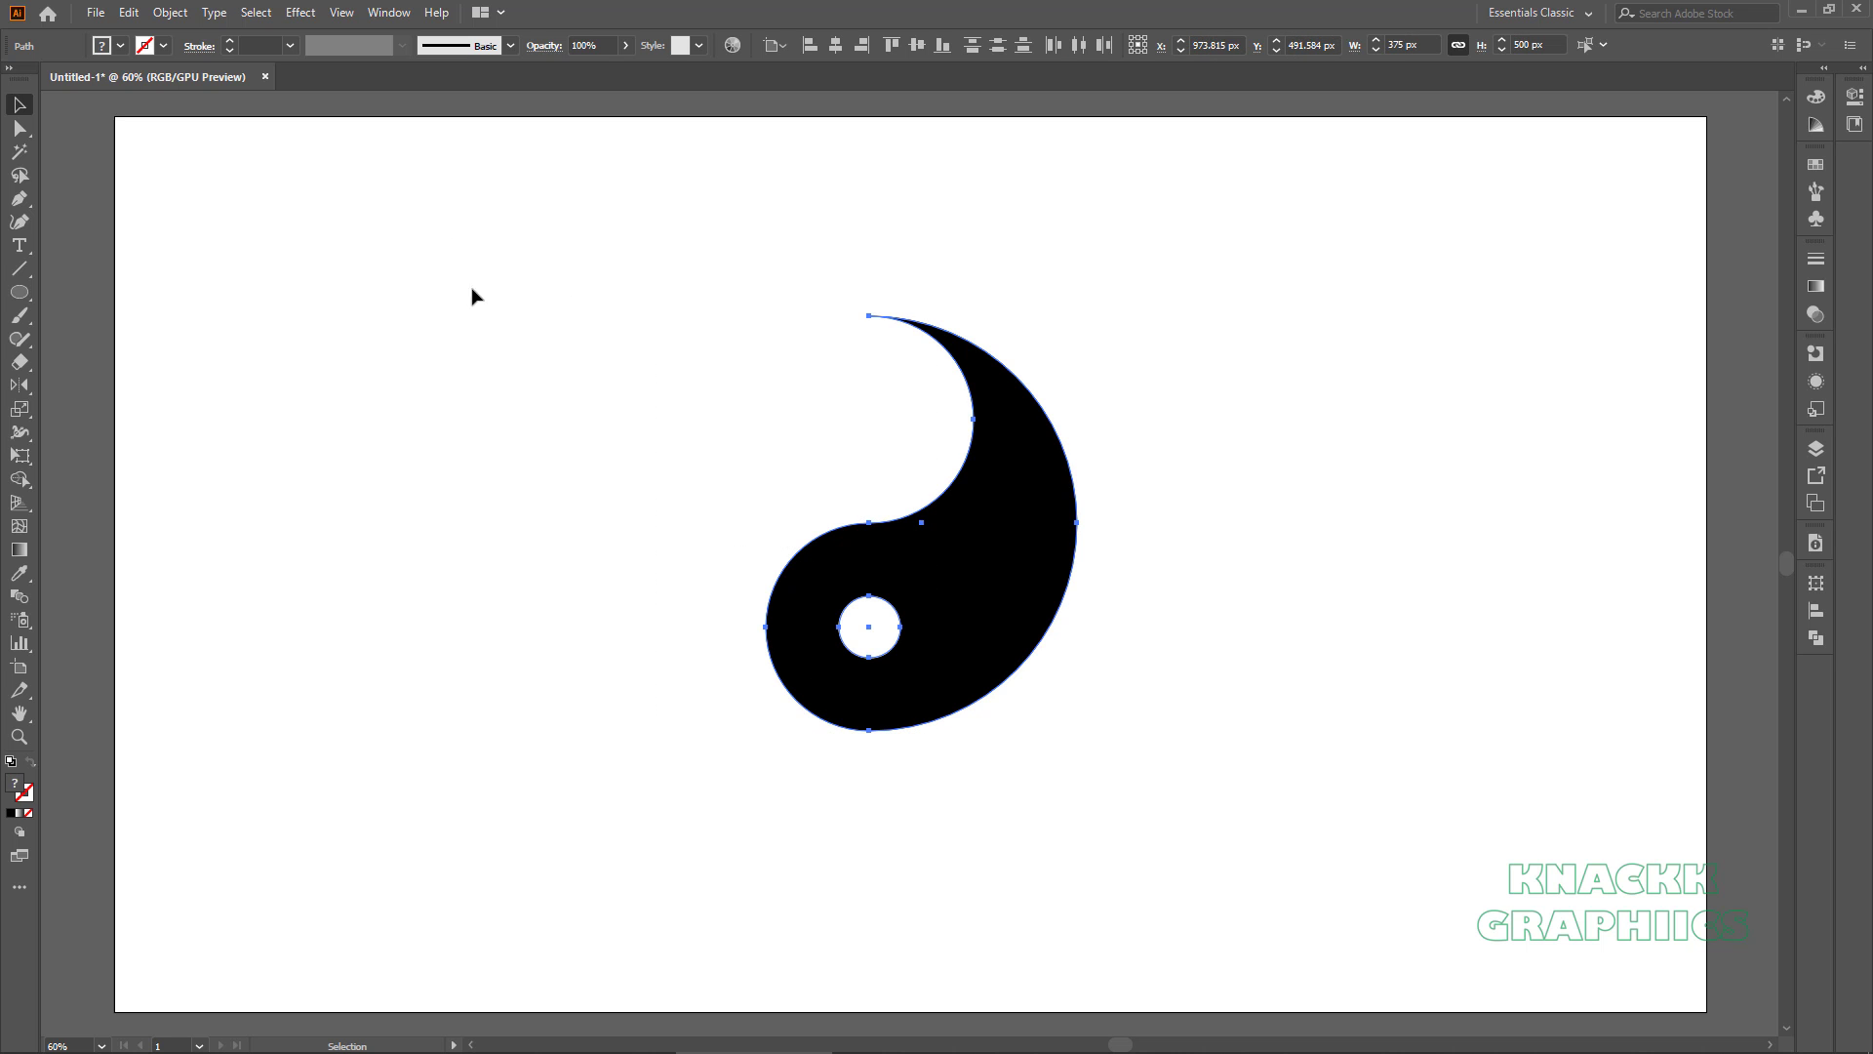
click(170, 11)
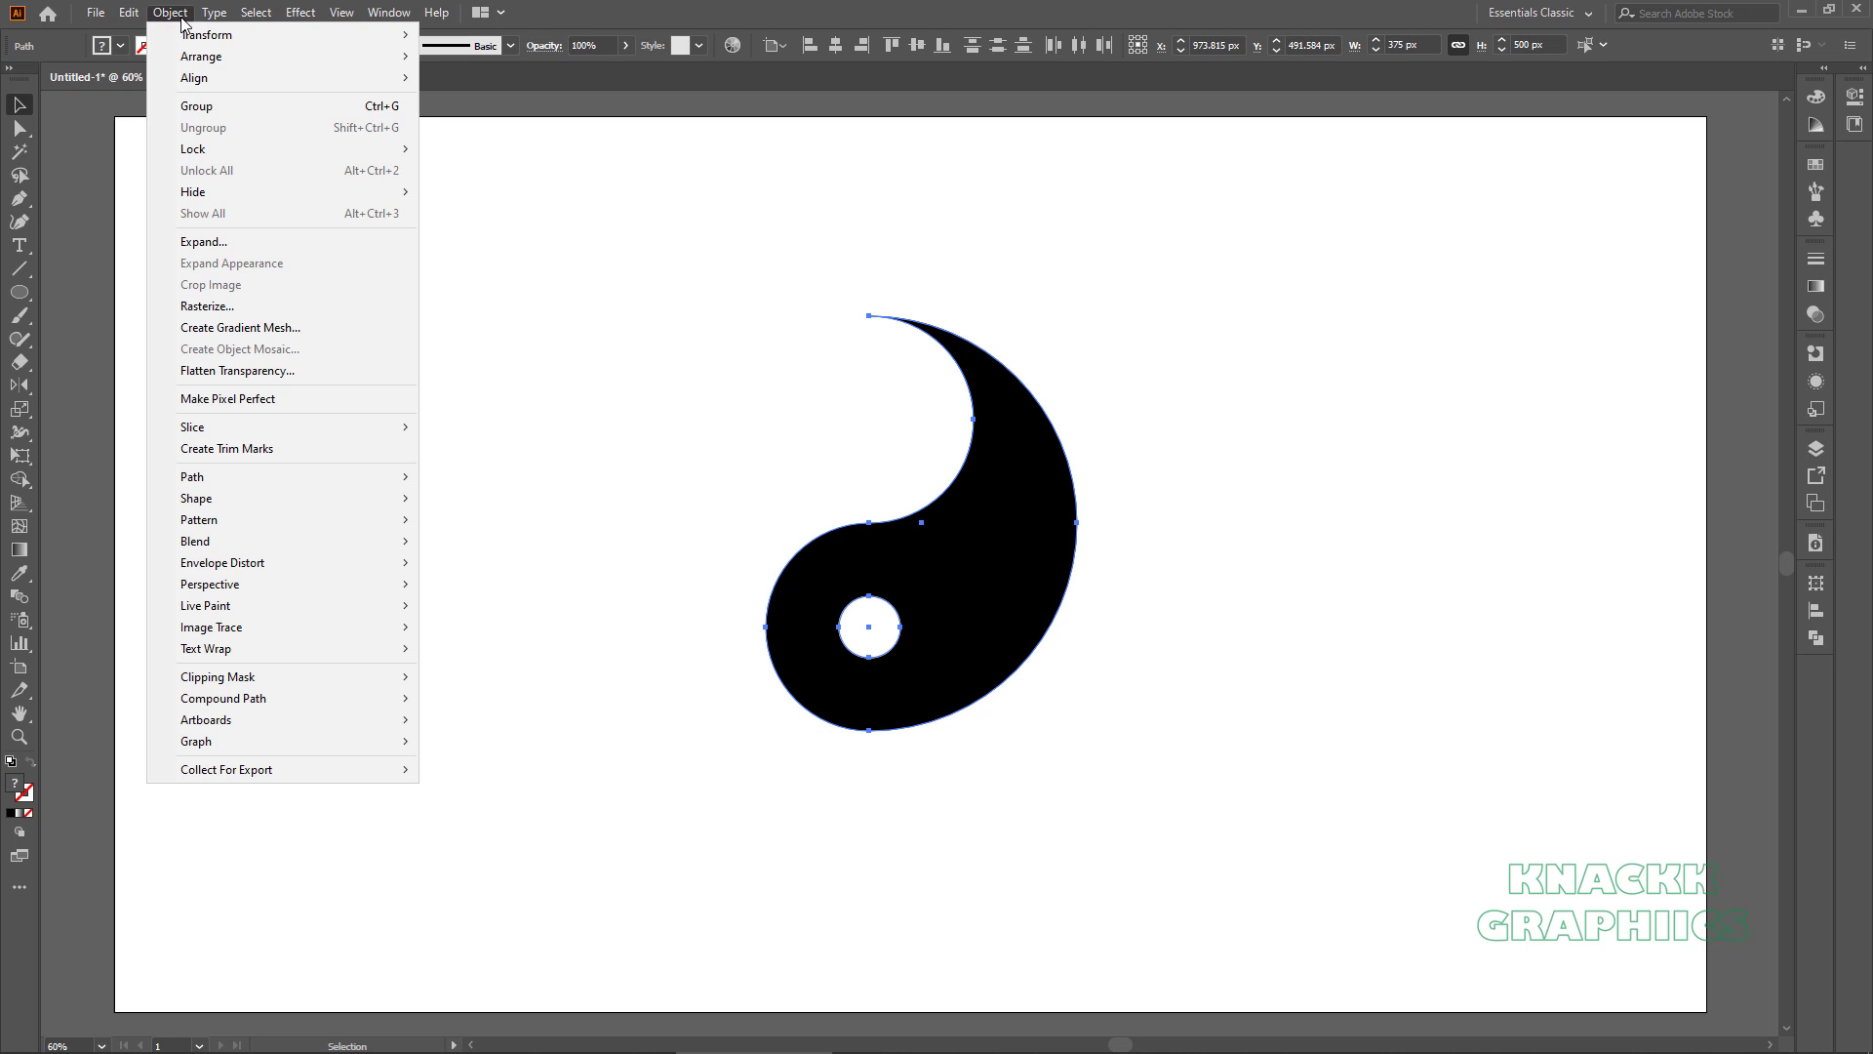
click(284, 110)
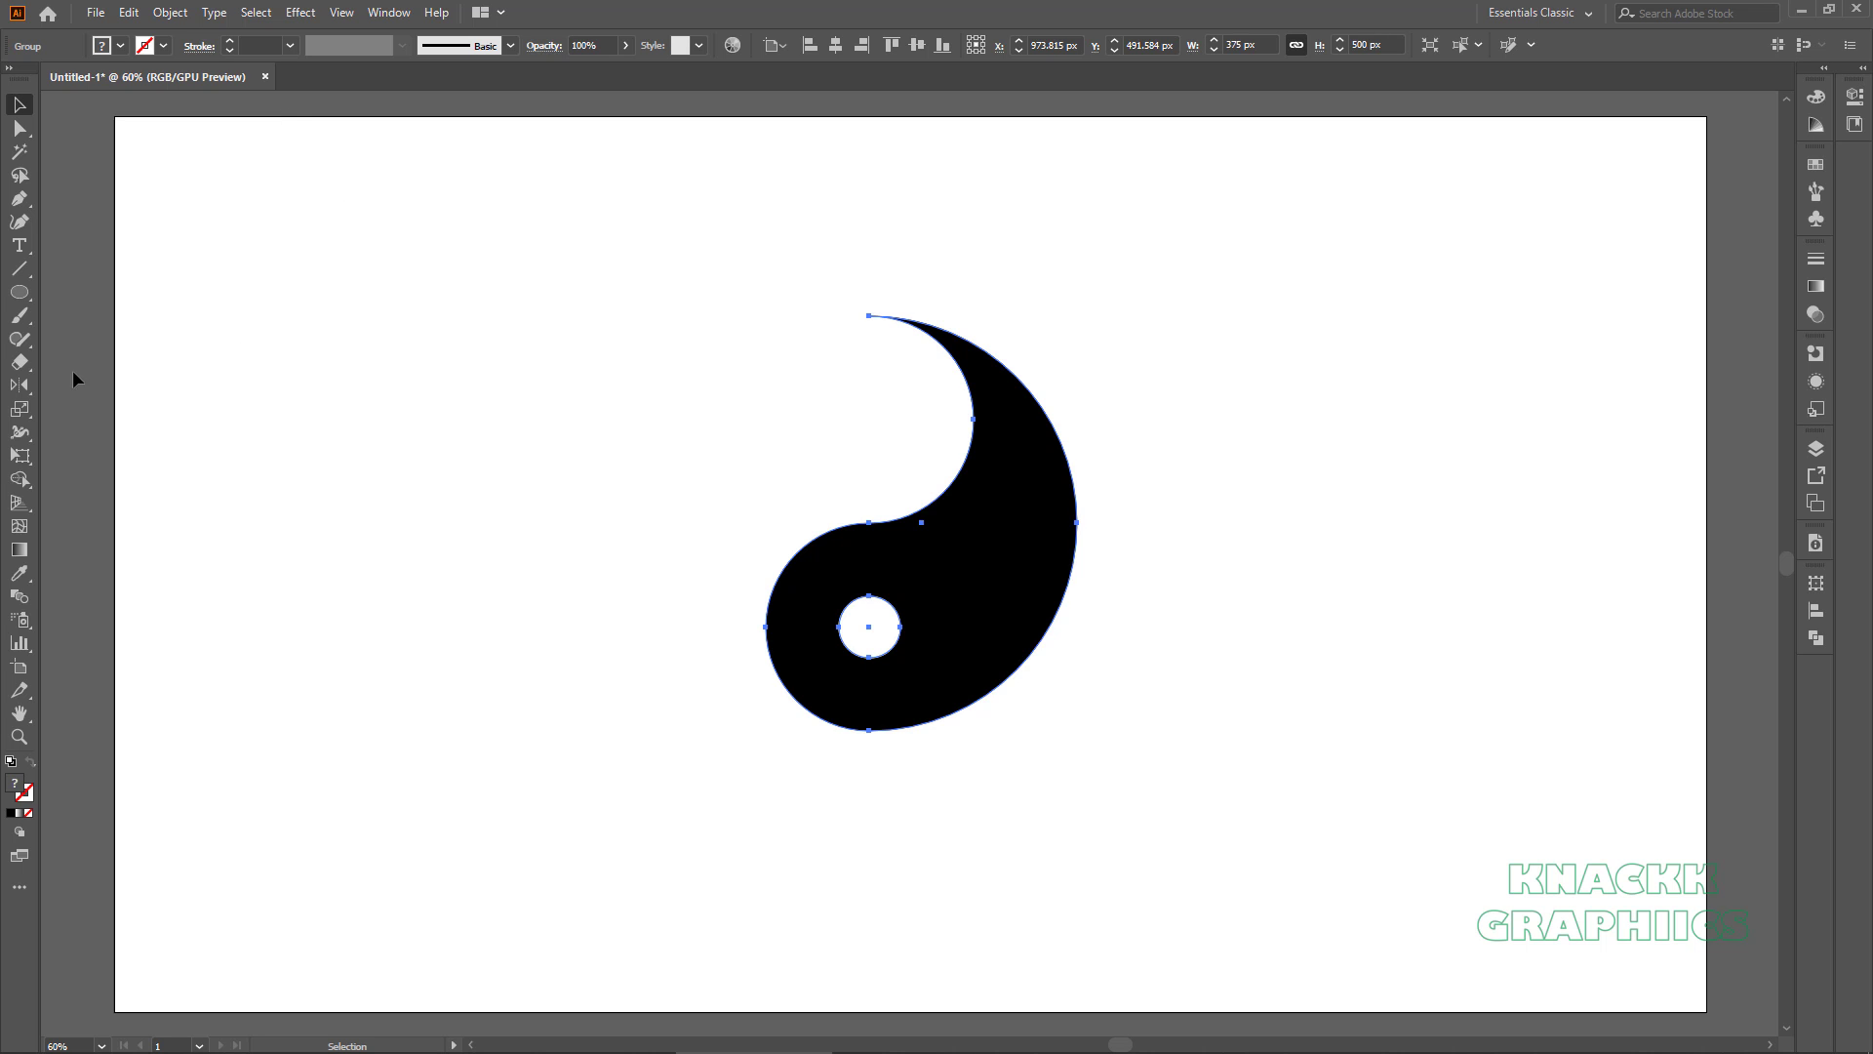
Reflect a horizontal copy about the middle anchor, then flip it vertically to complete the circle.
click(25, 389)
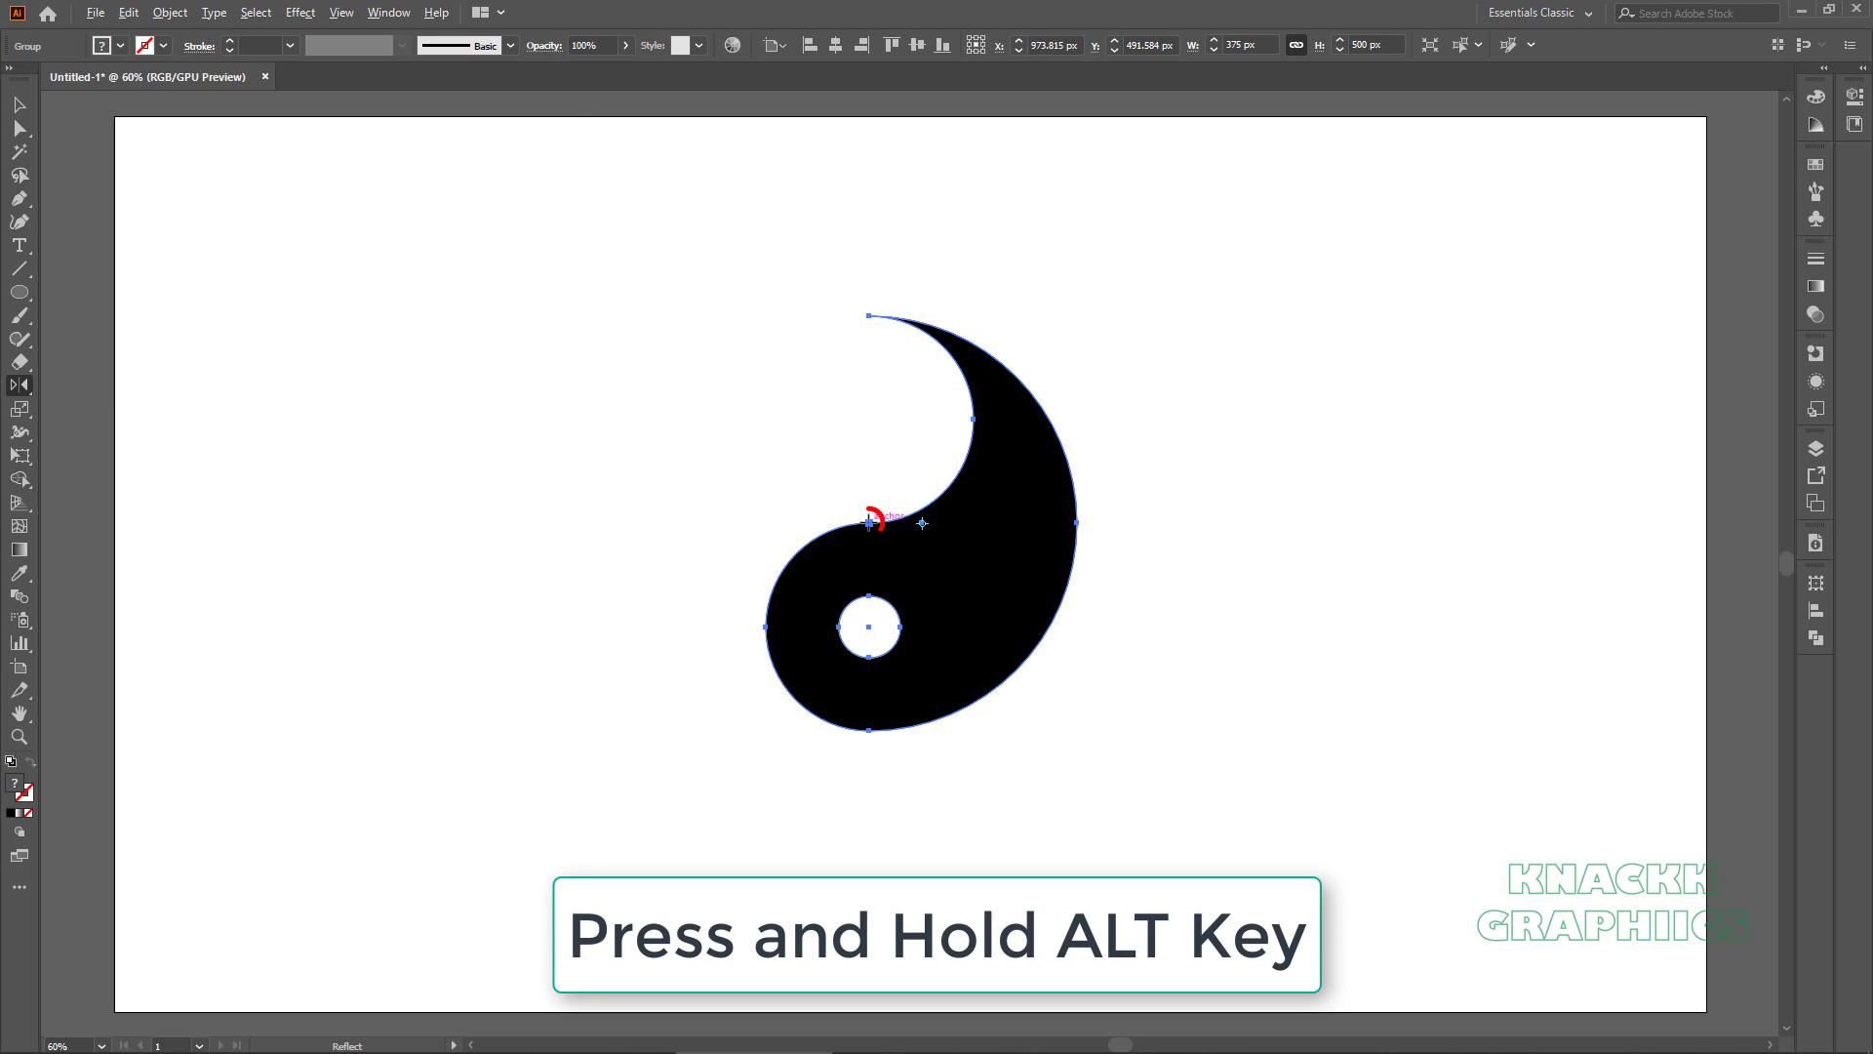
alt+click(869, 523)
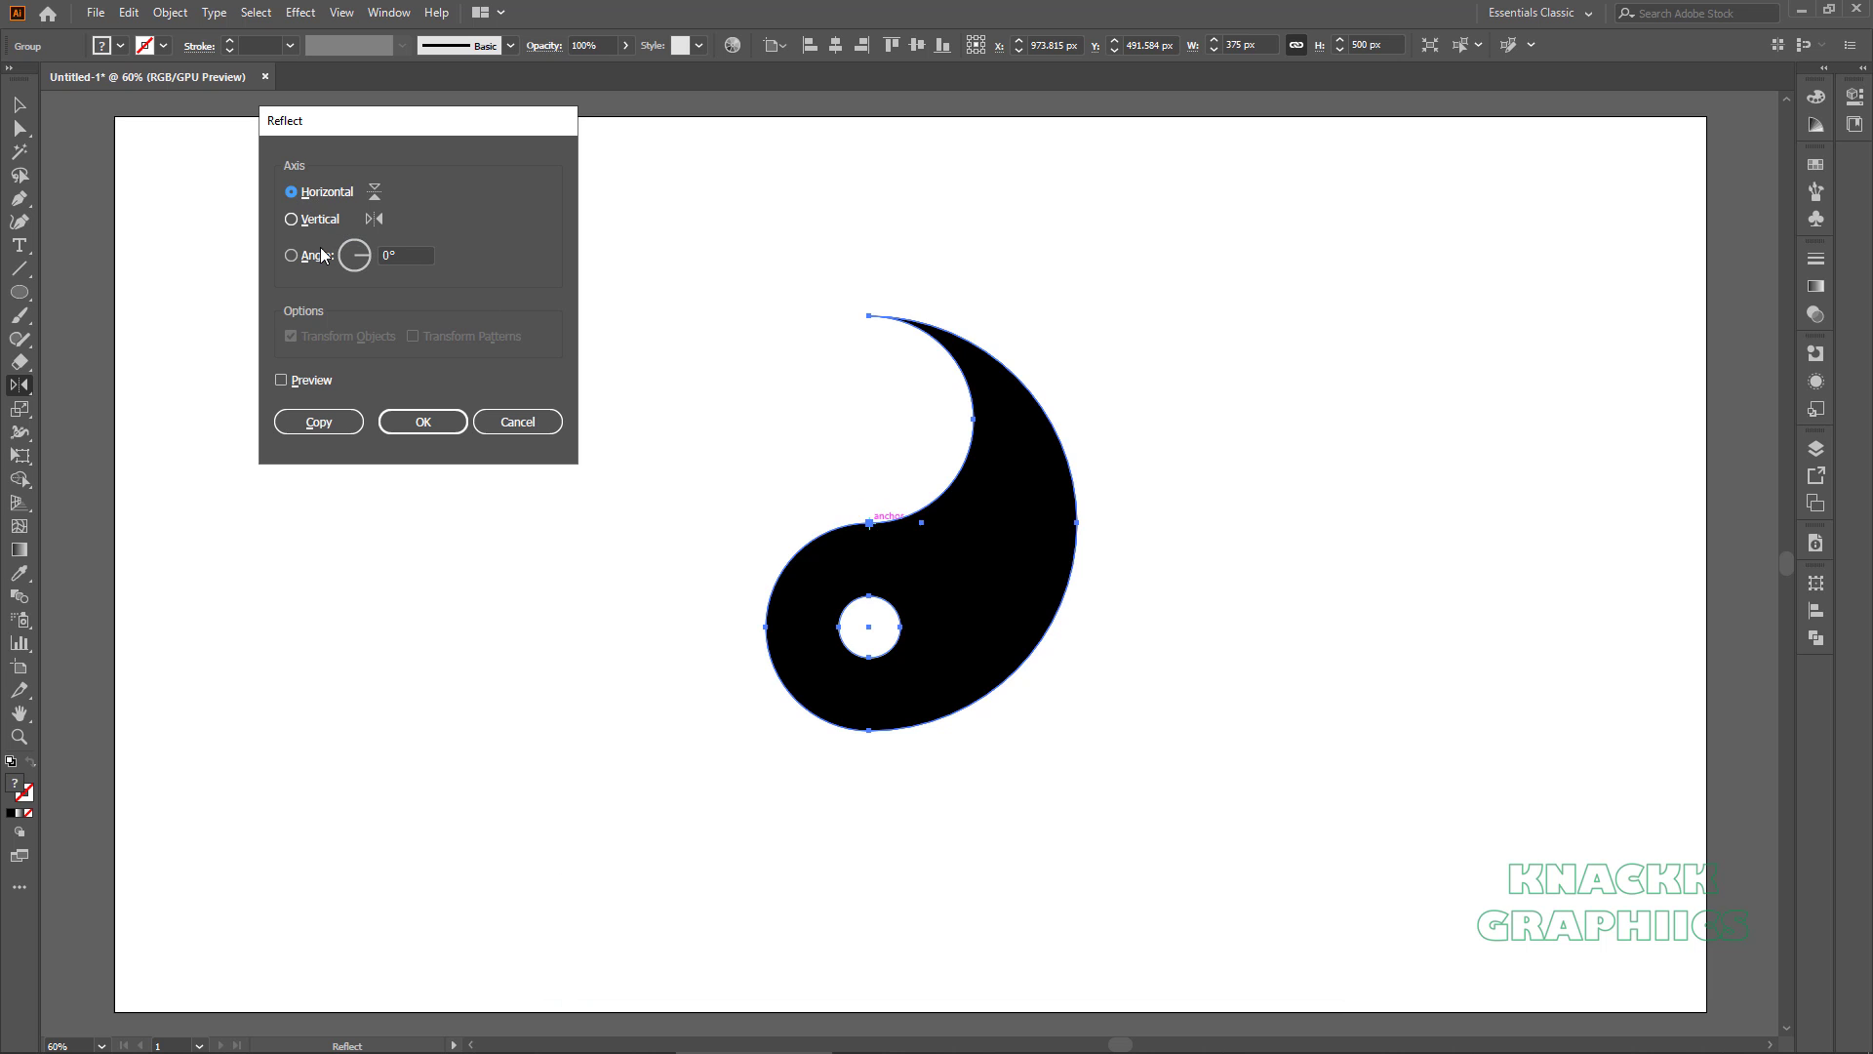
click(341, 421)
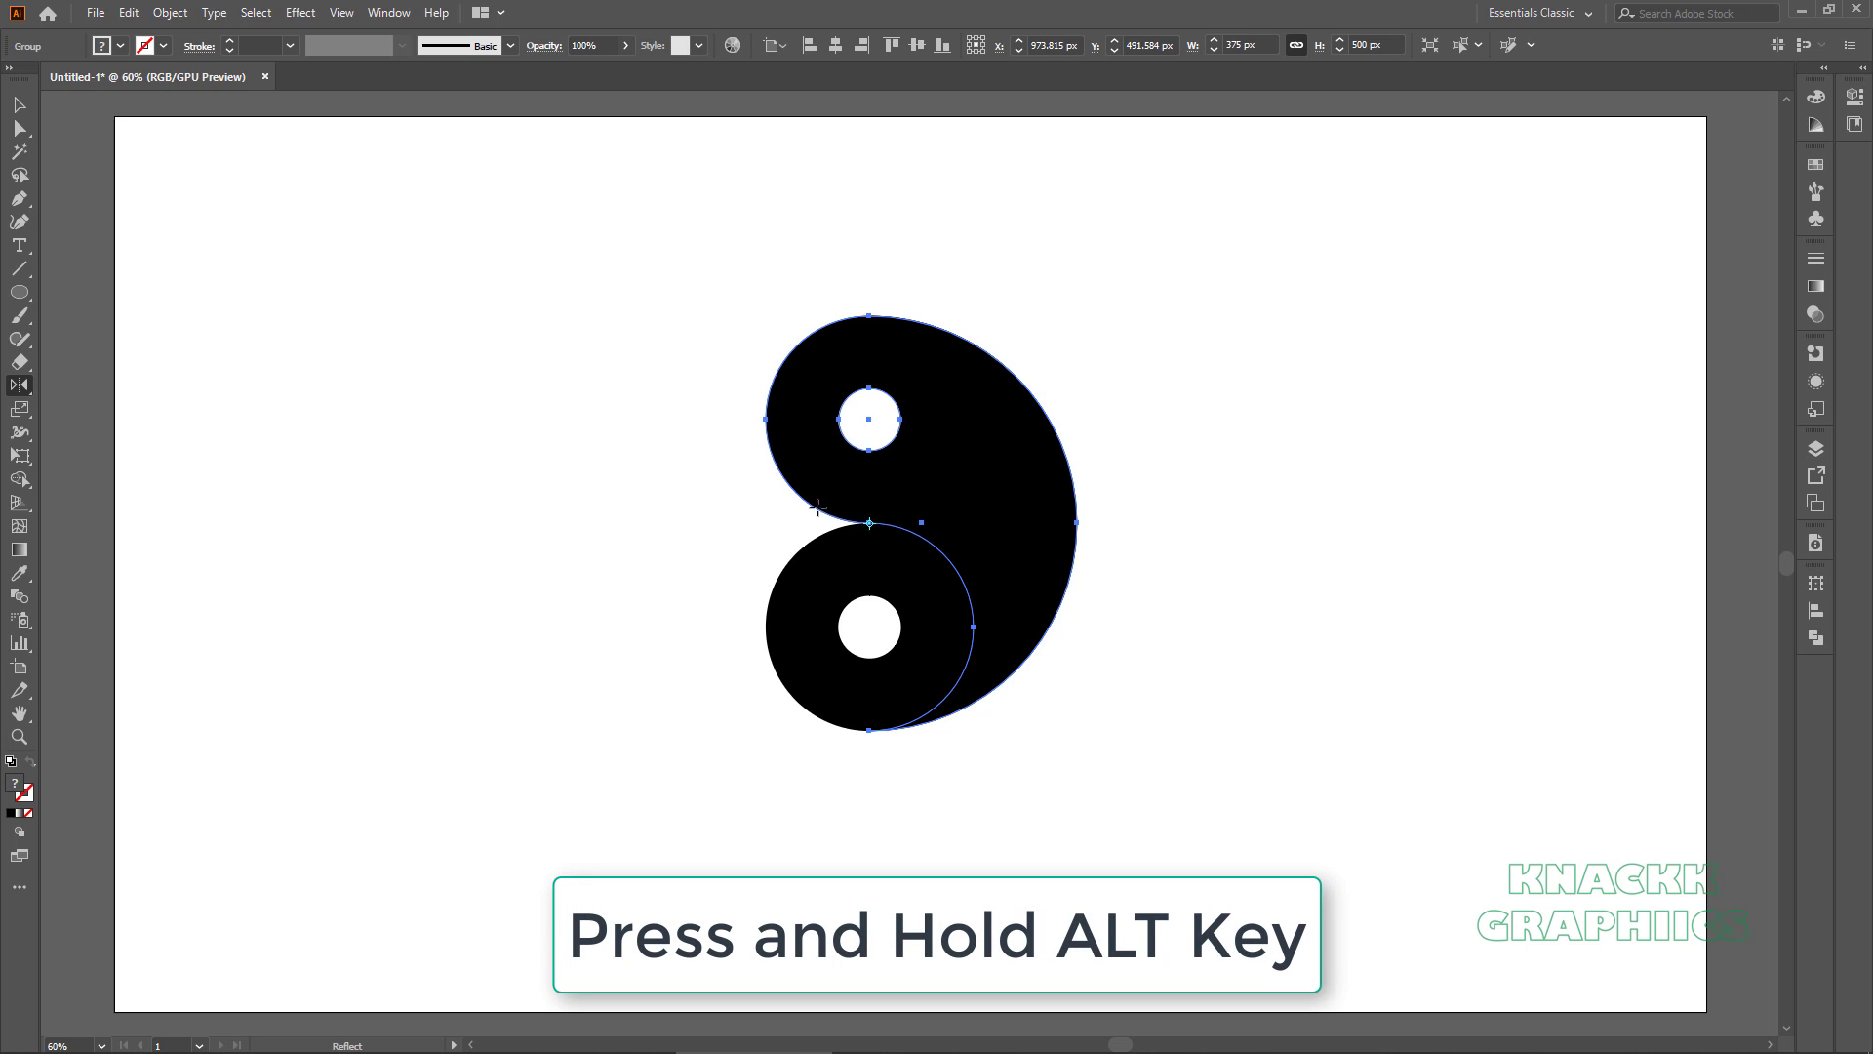
alt+click(870, 522)
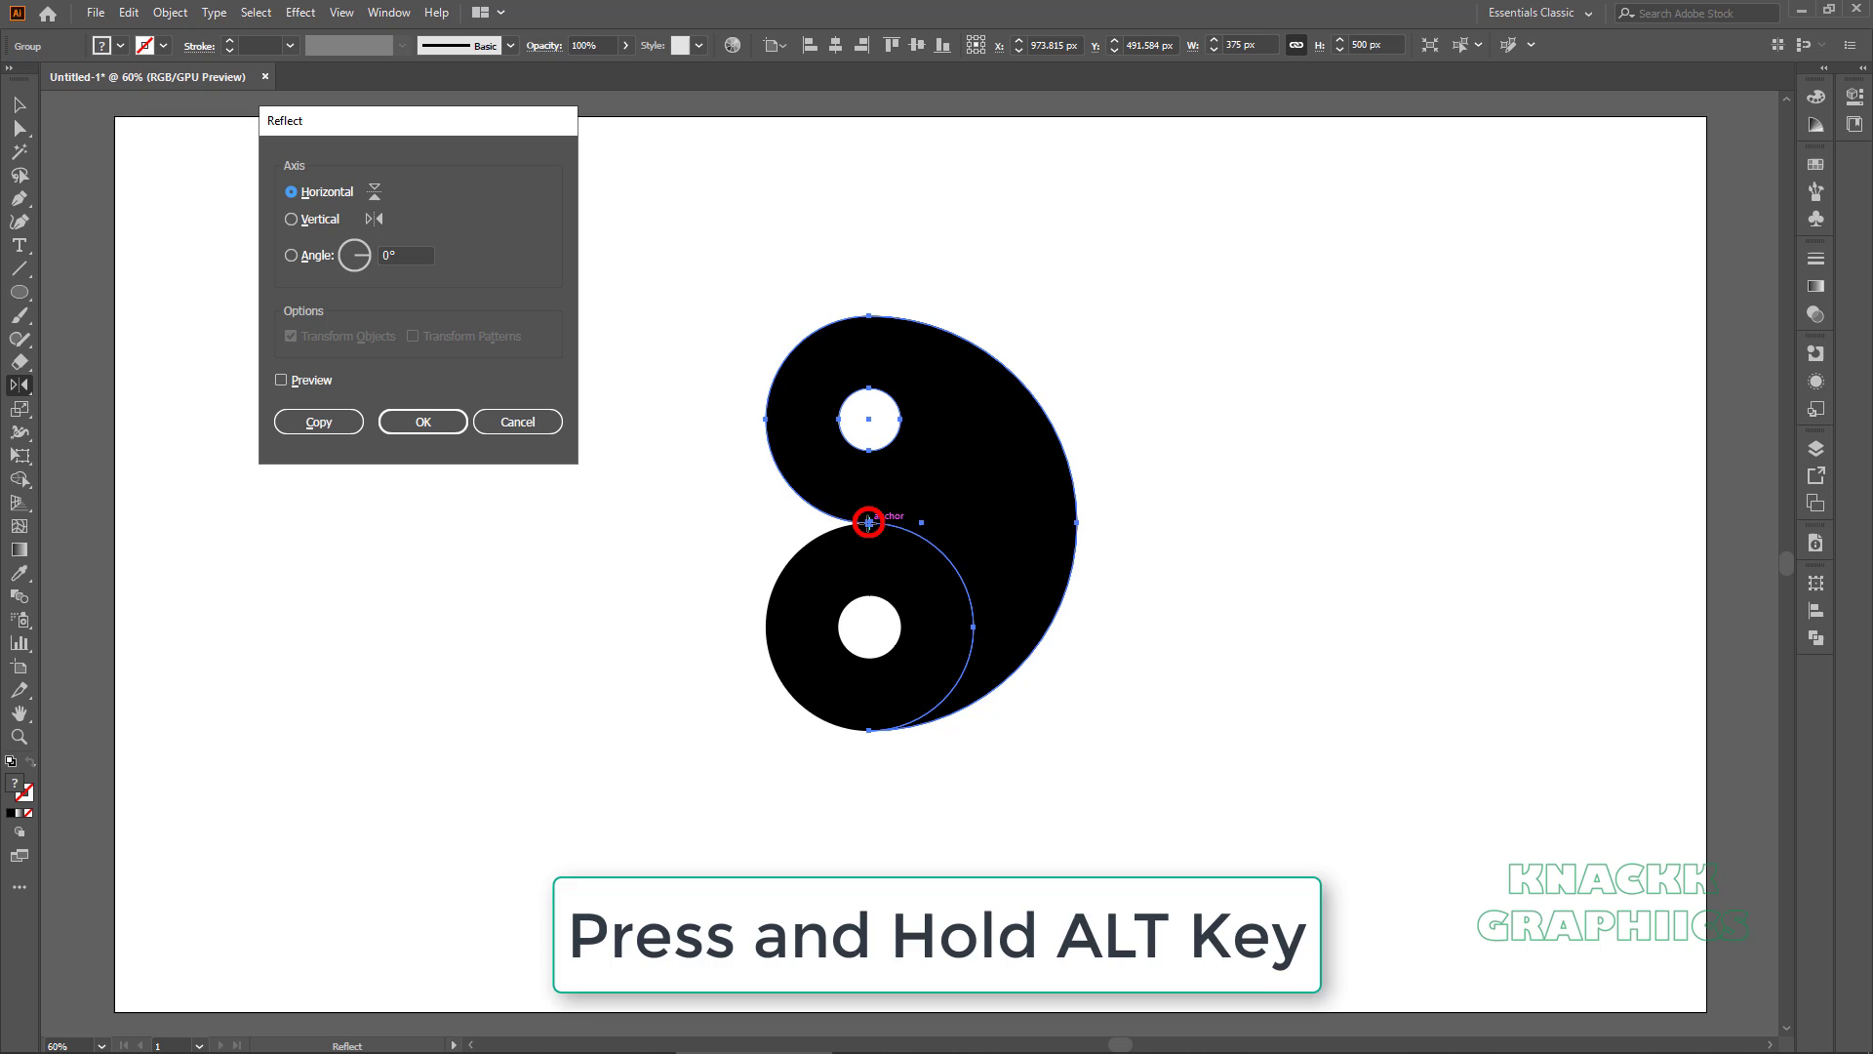
click(304, 221)
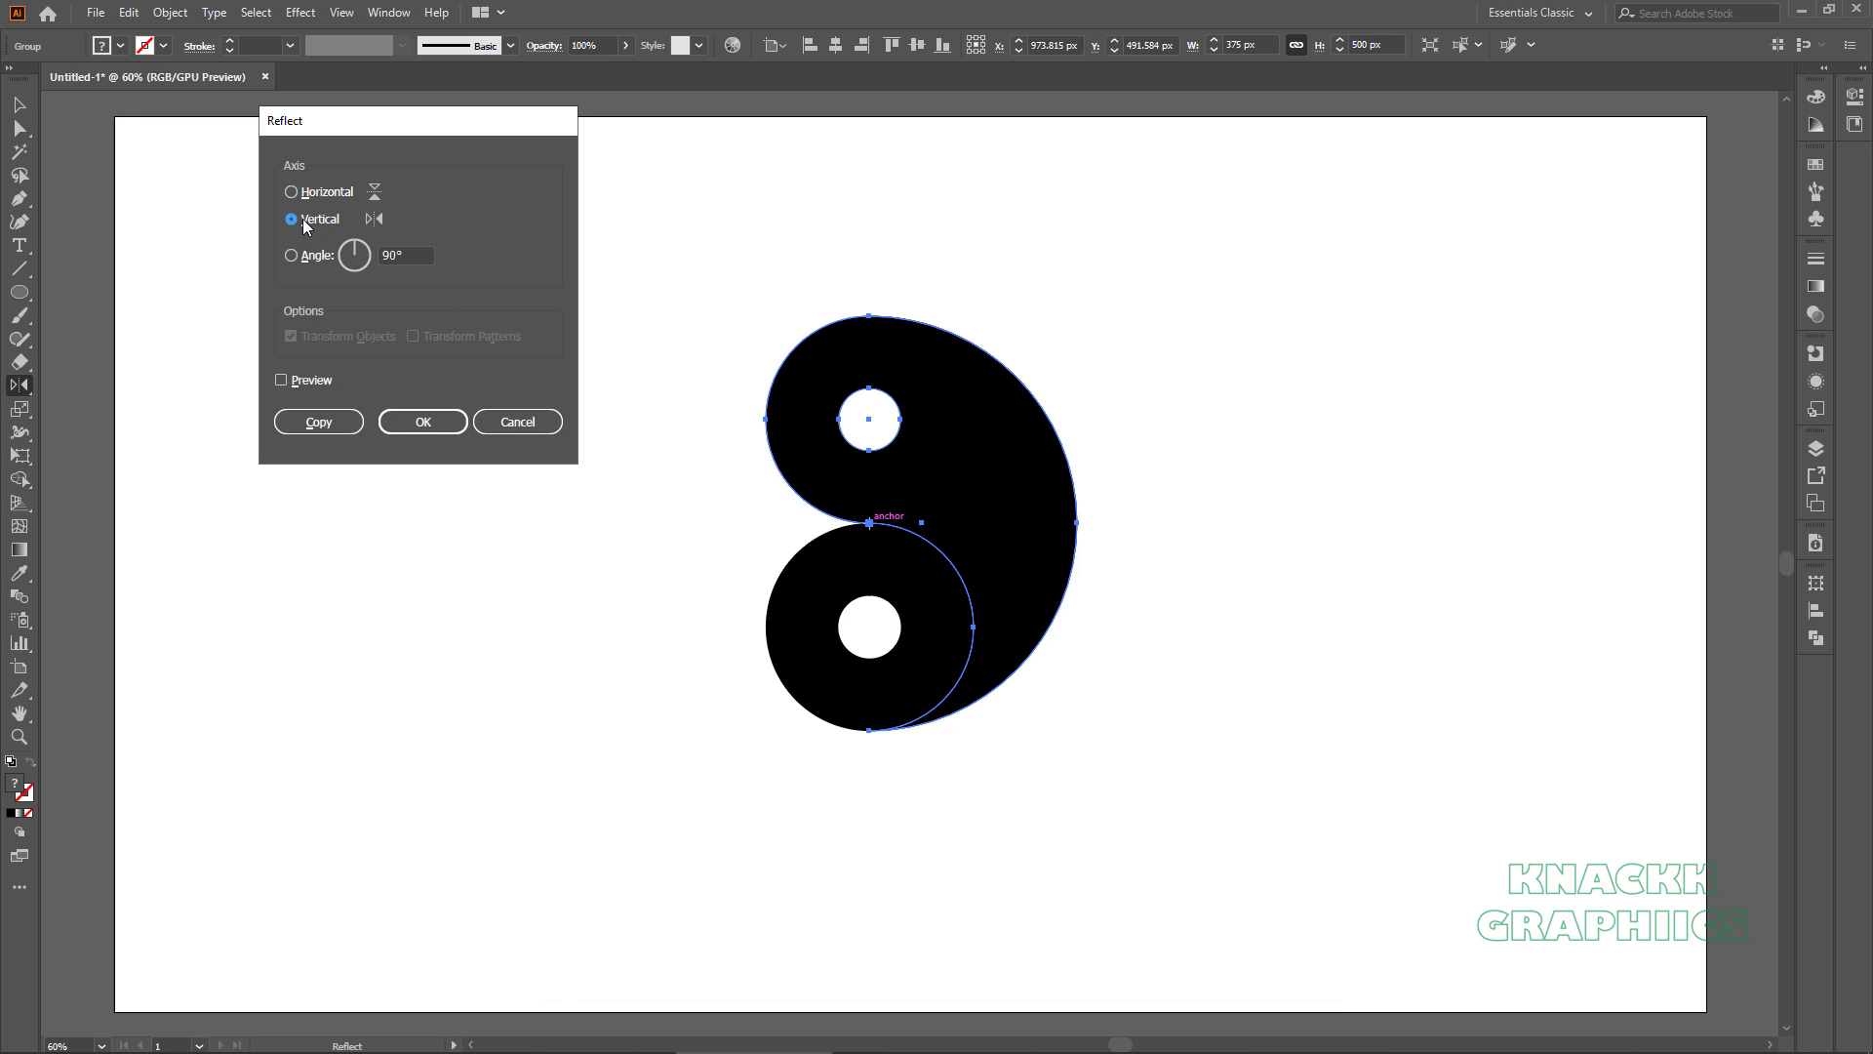
click(424, 422)
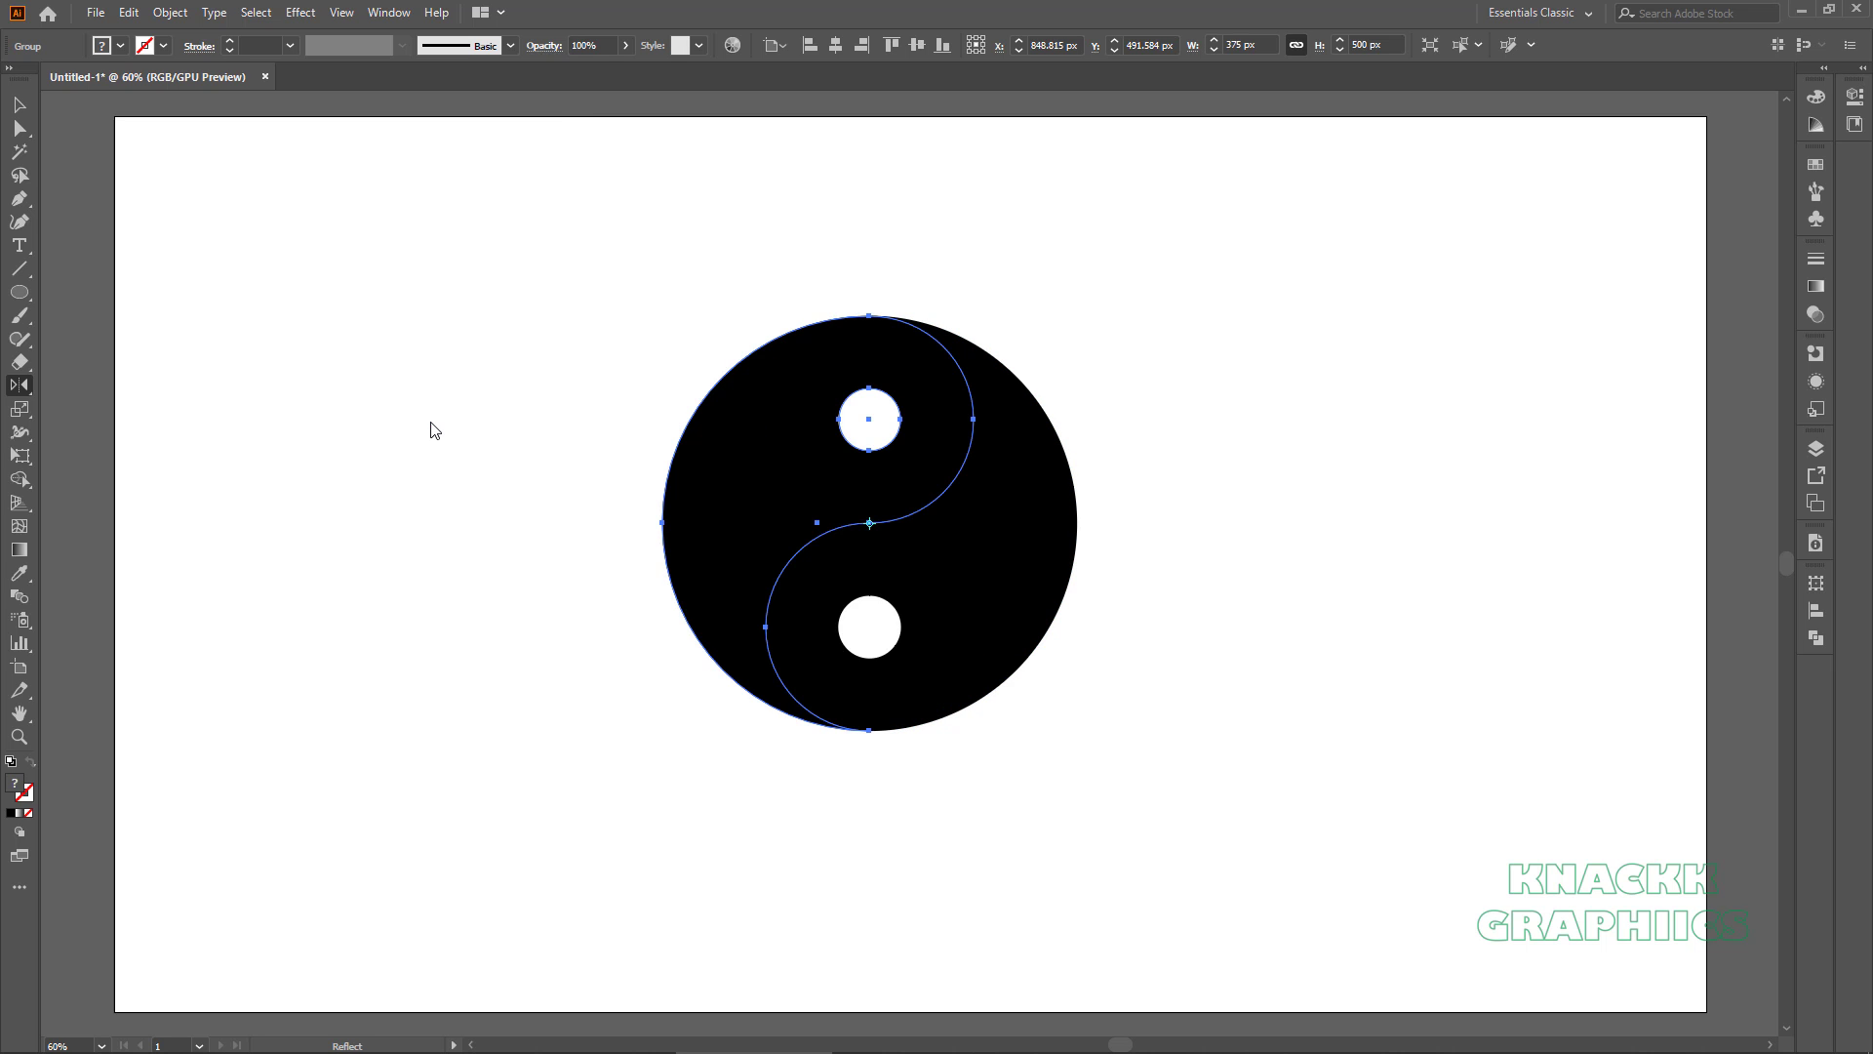
Ungroup the shapes and fill the top small circle black.
click(171, 13)
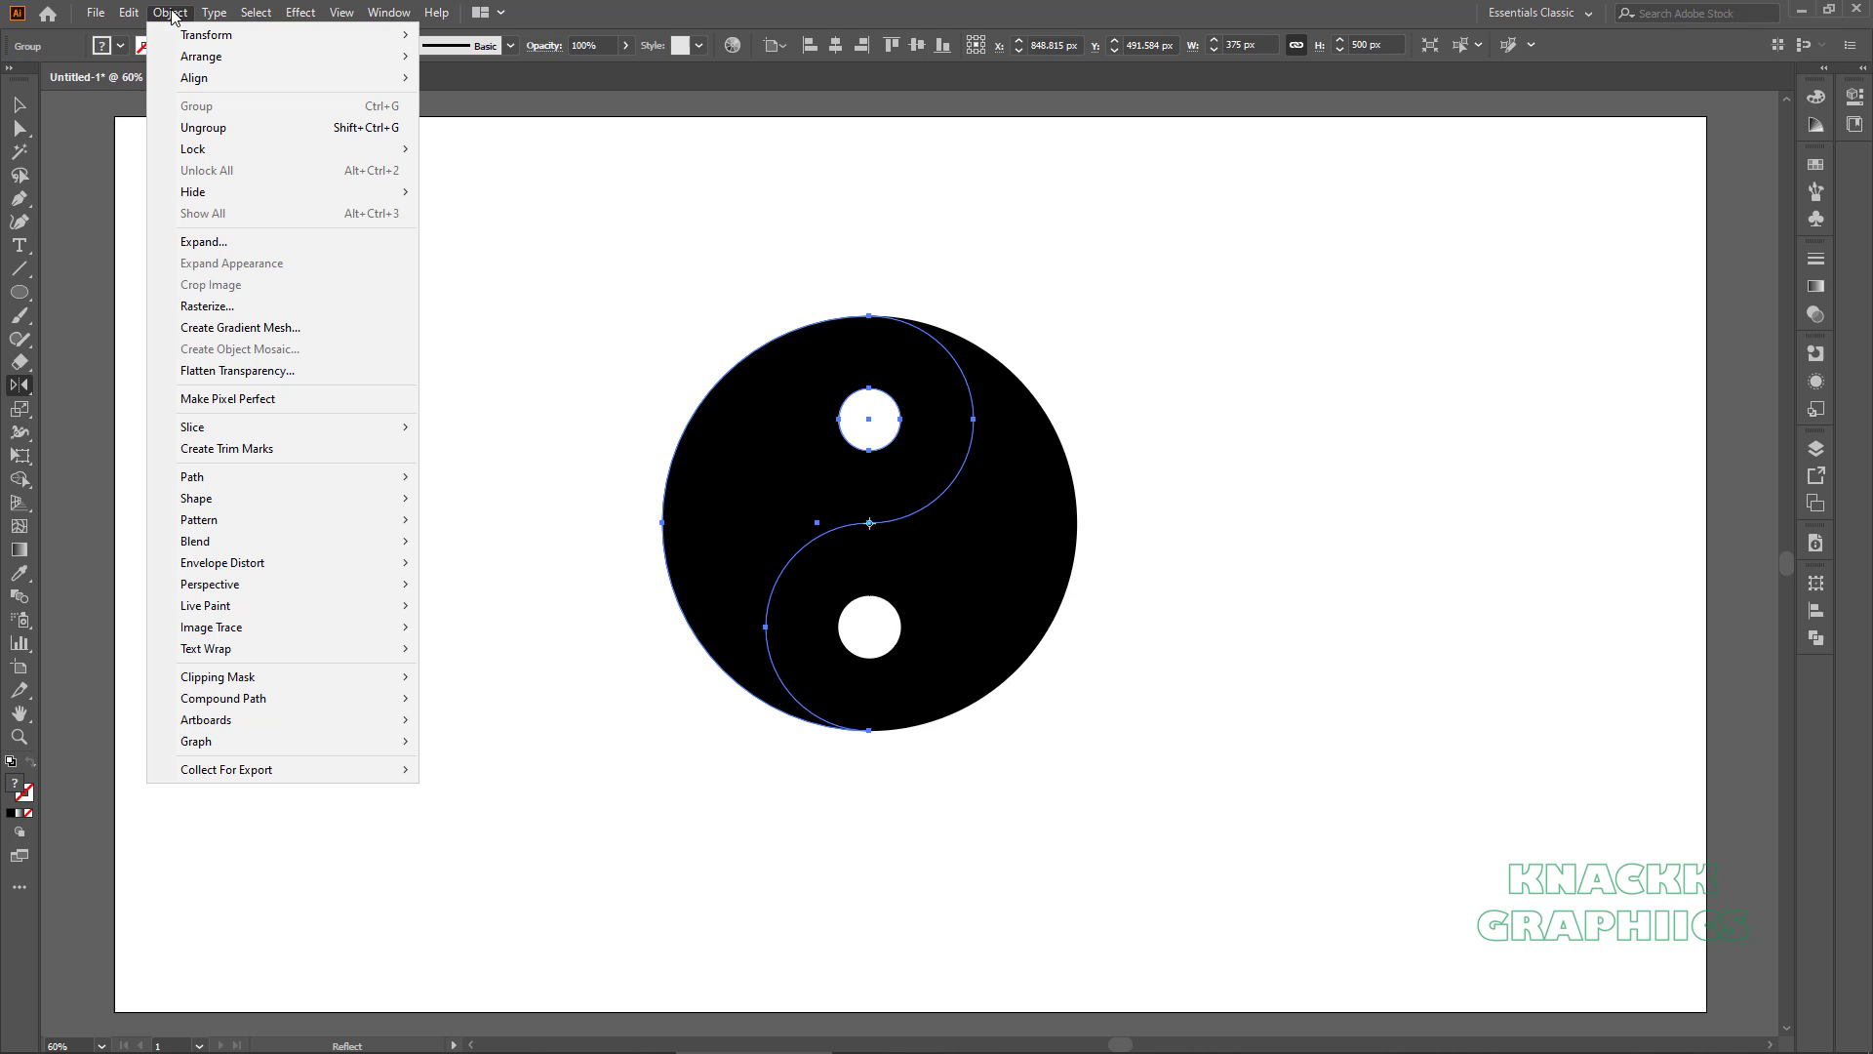
click(275, 126)
key(v)
click(581, 338)
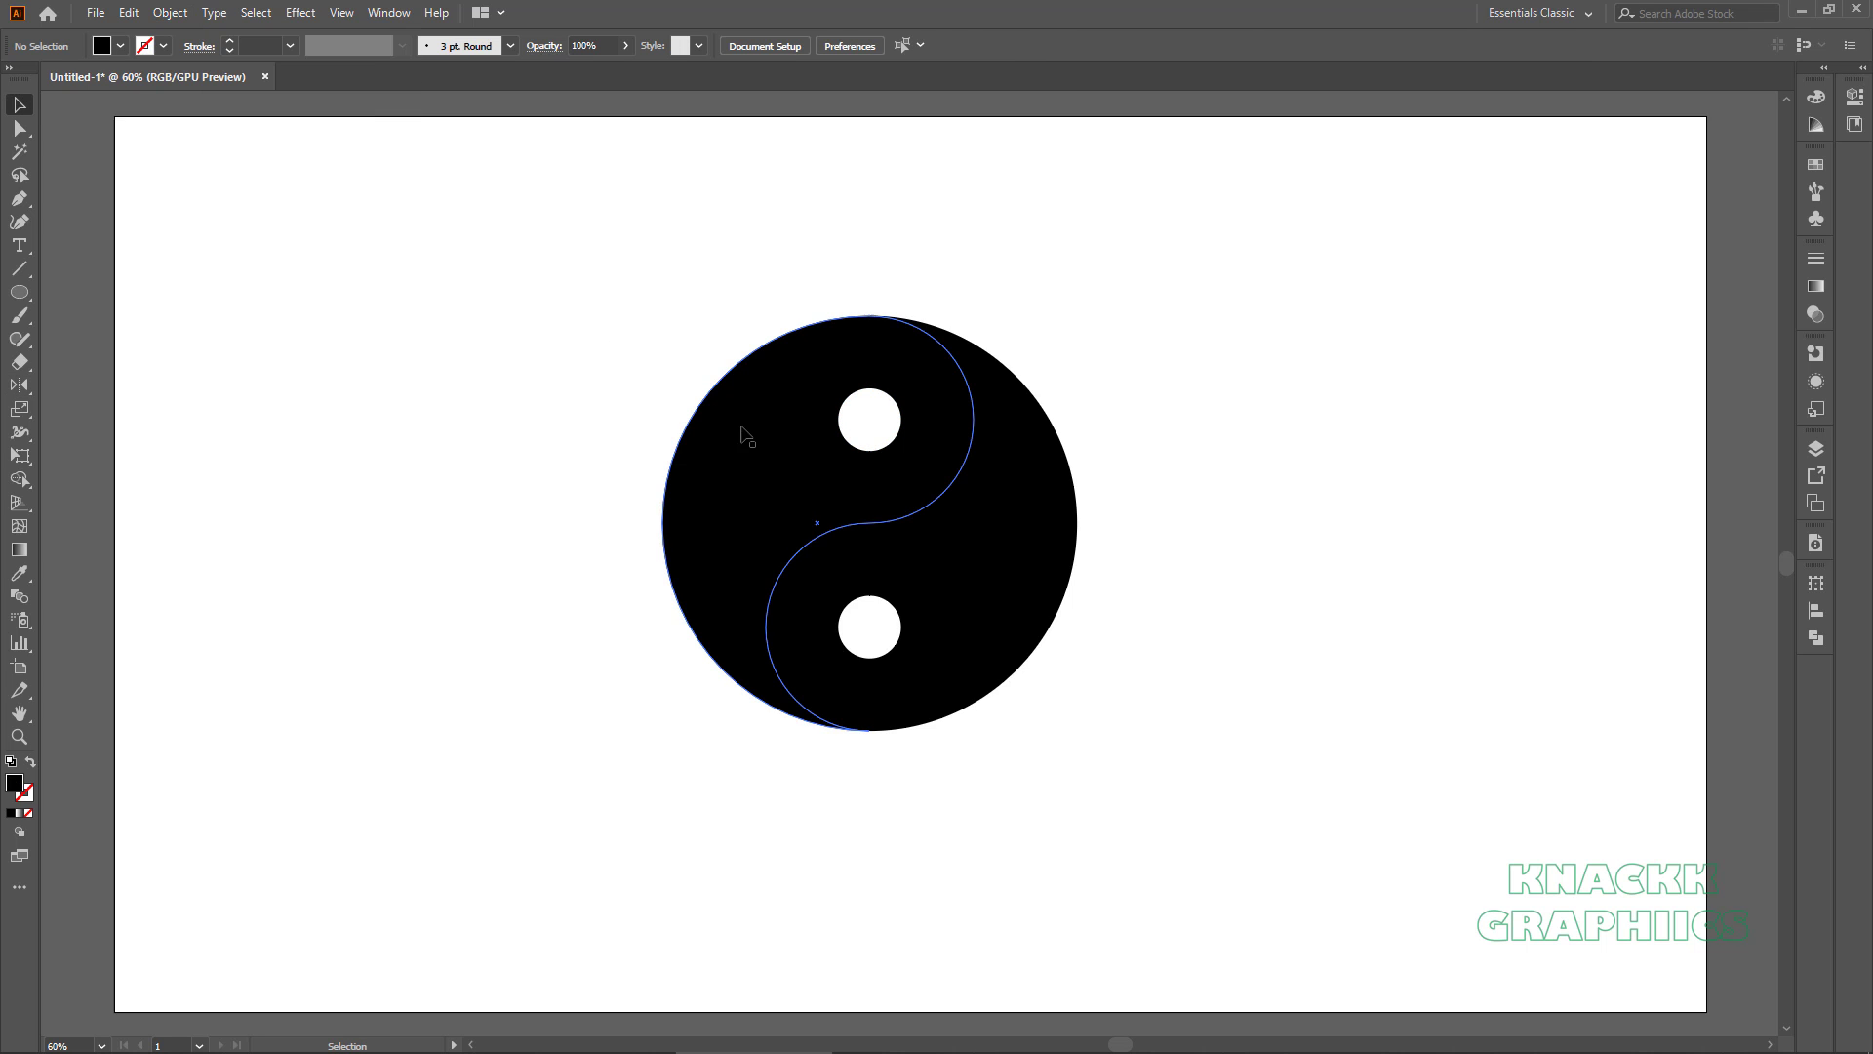
click(868, 423)
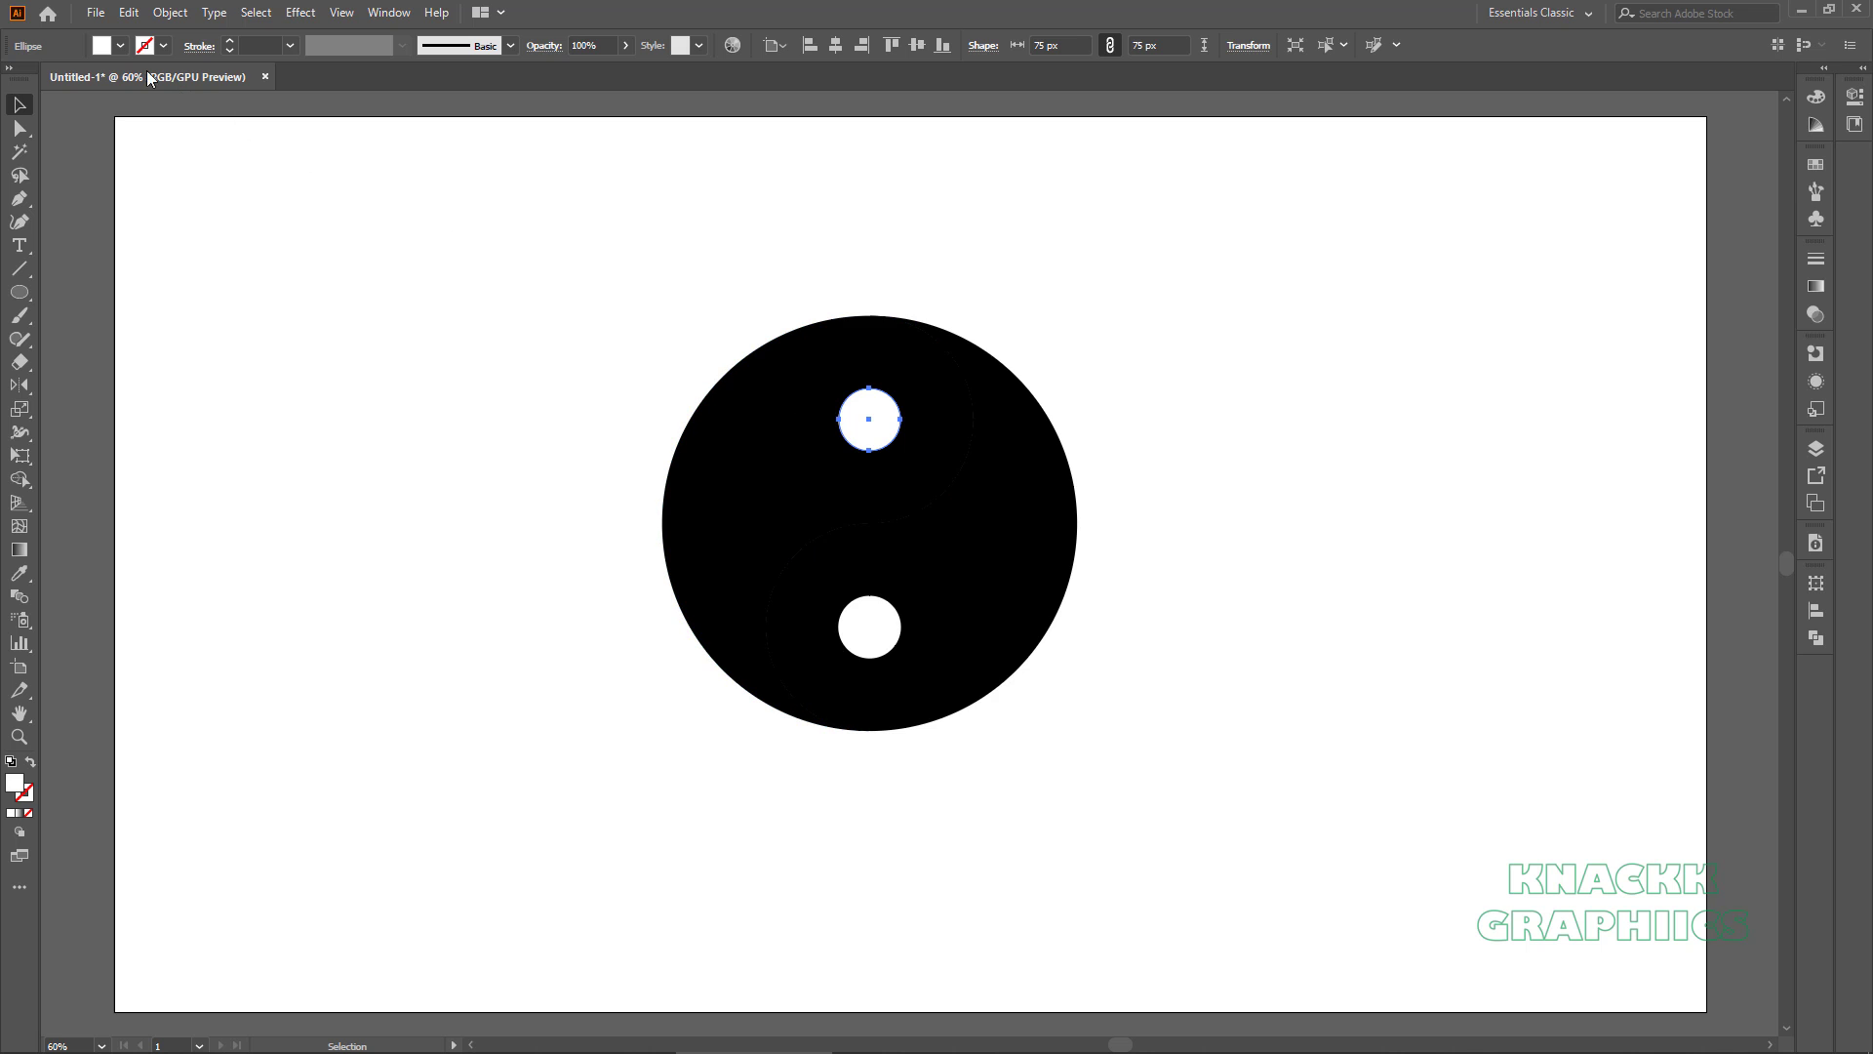
click(119, 45)
click(62, 73)
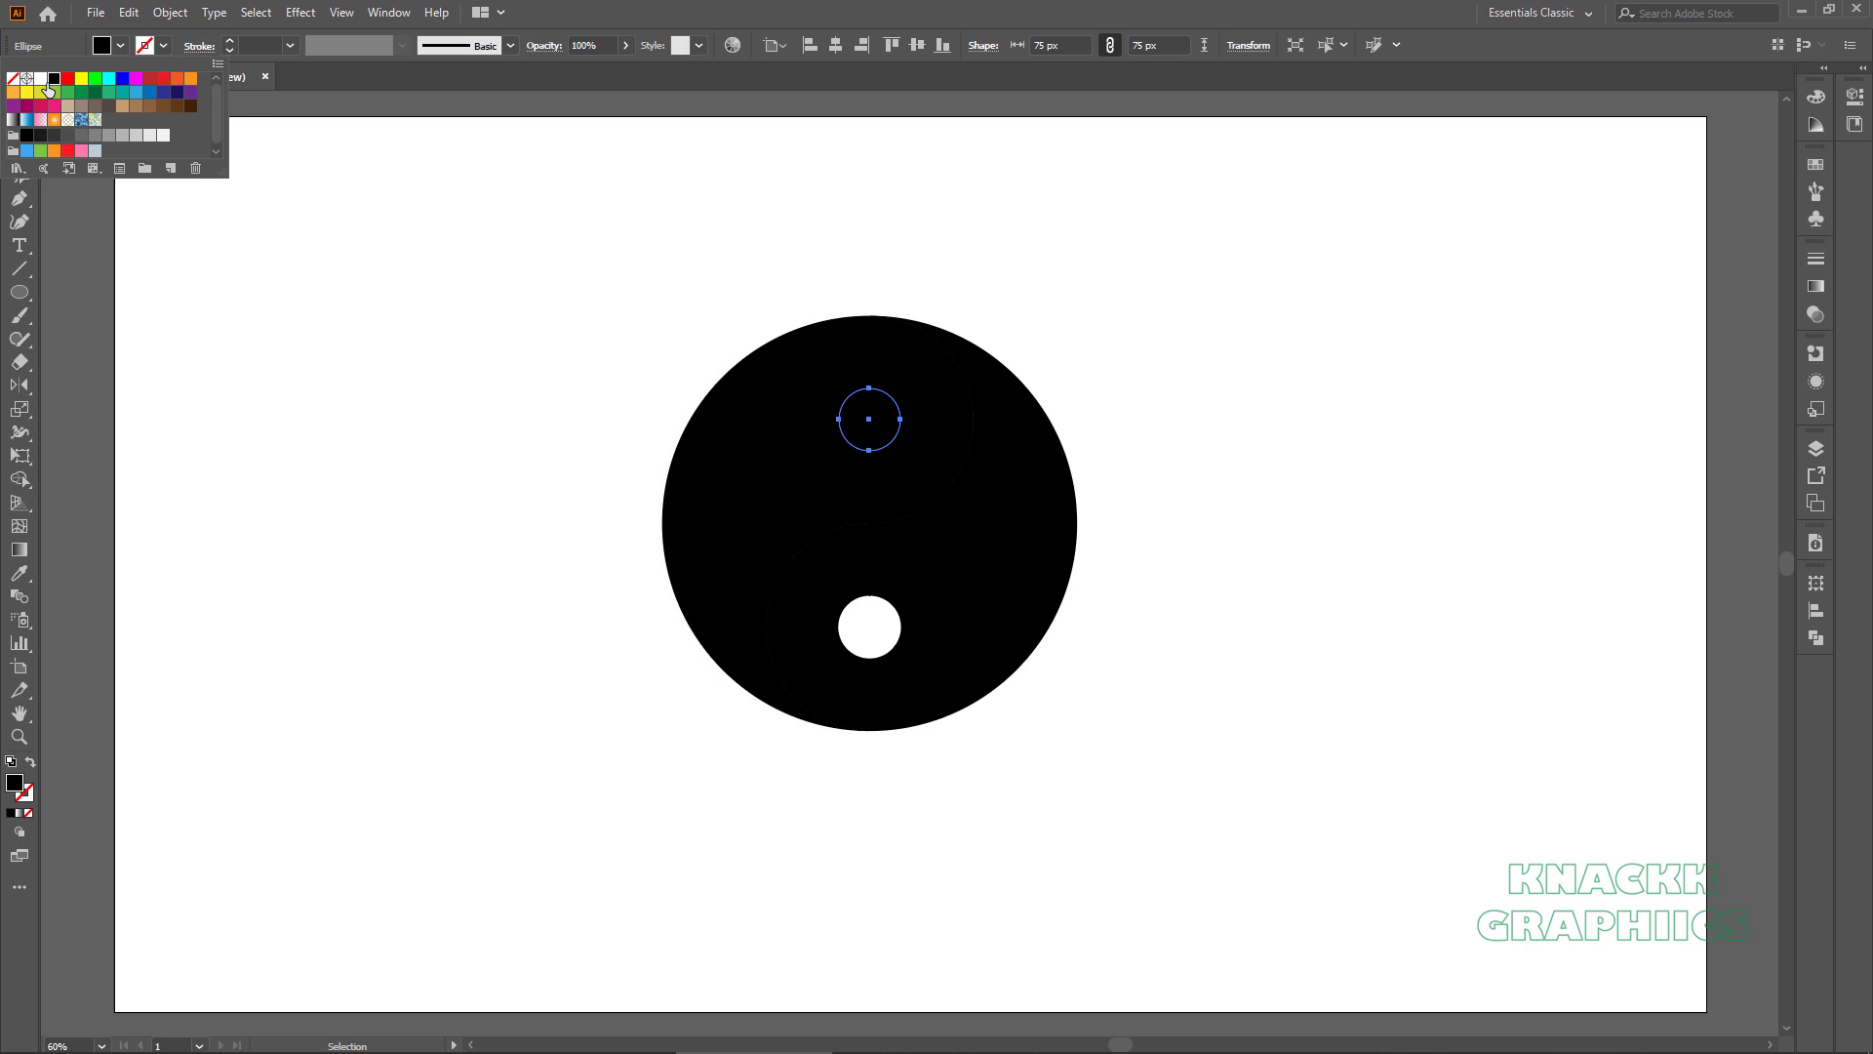
Fill the S-curve half white, then select all the yin-yang shapes.
drag(609, 390, 680, 459)
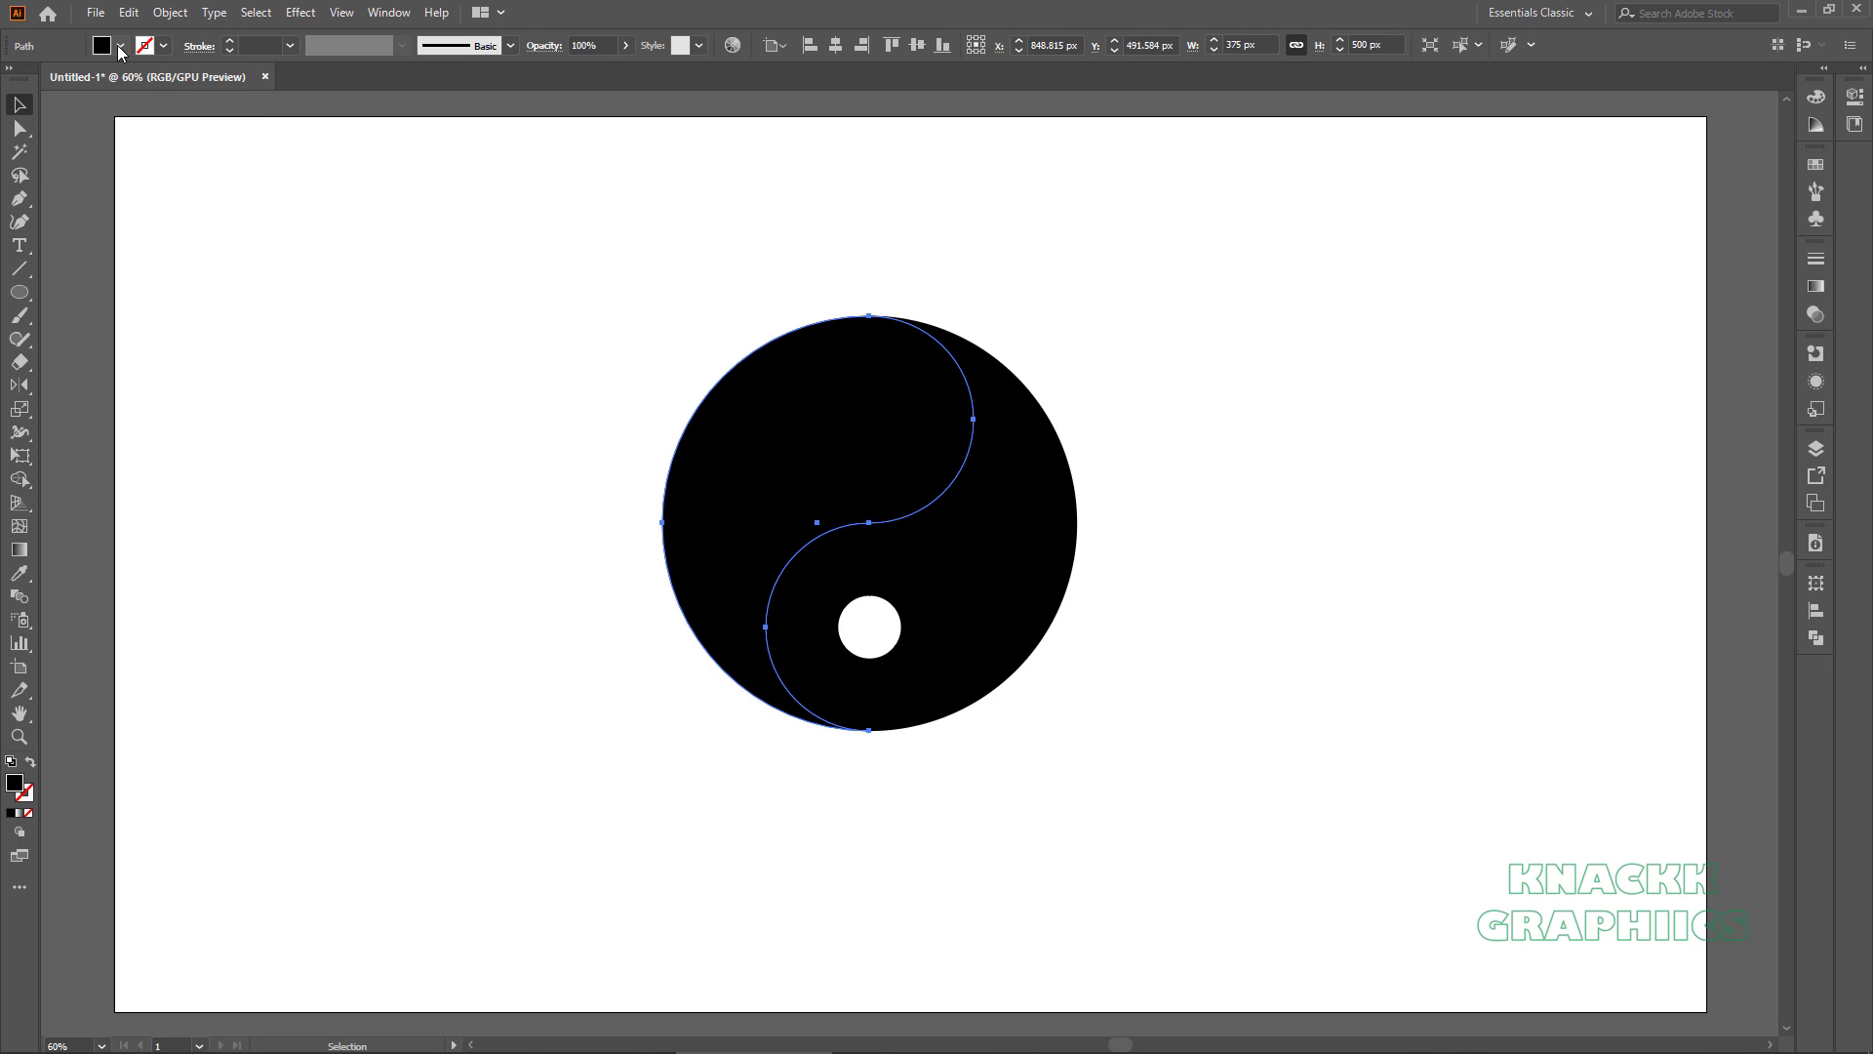
click(119, 46)
click(43, 81)
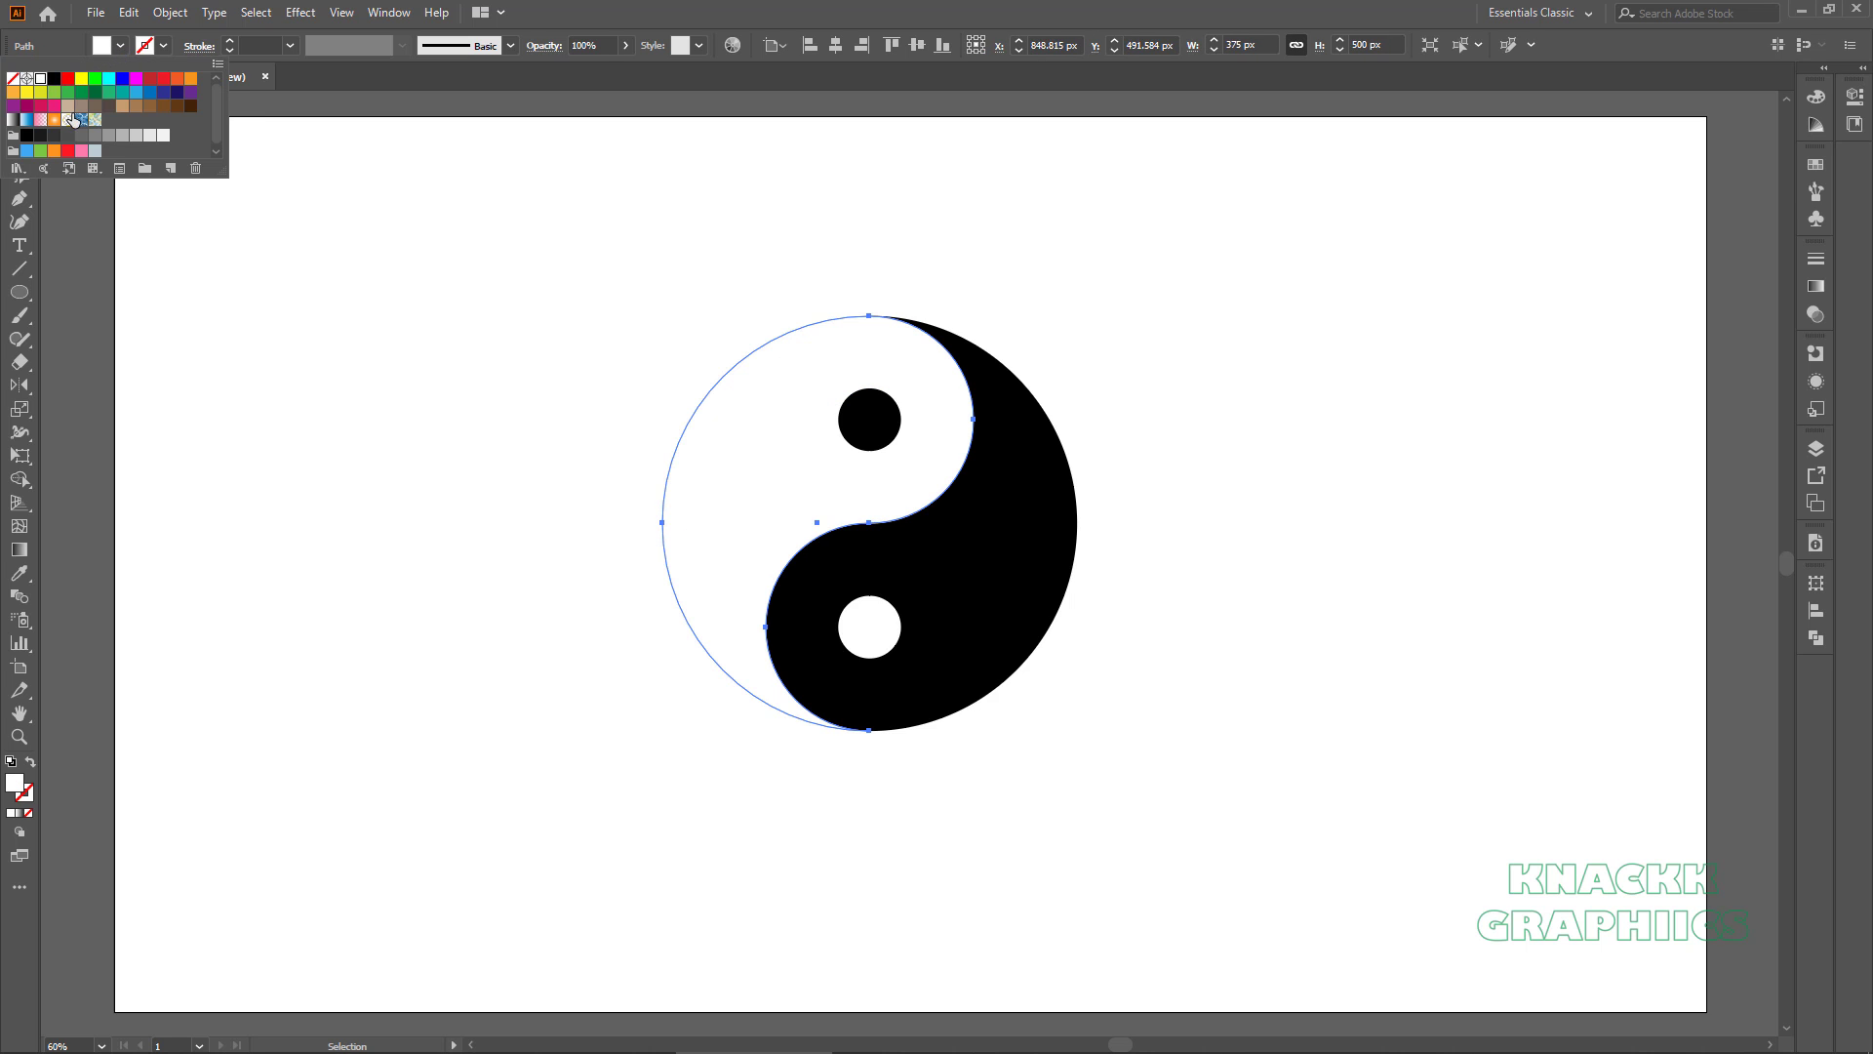
click(314, 310)
drag(541, 258, 1140, 771)
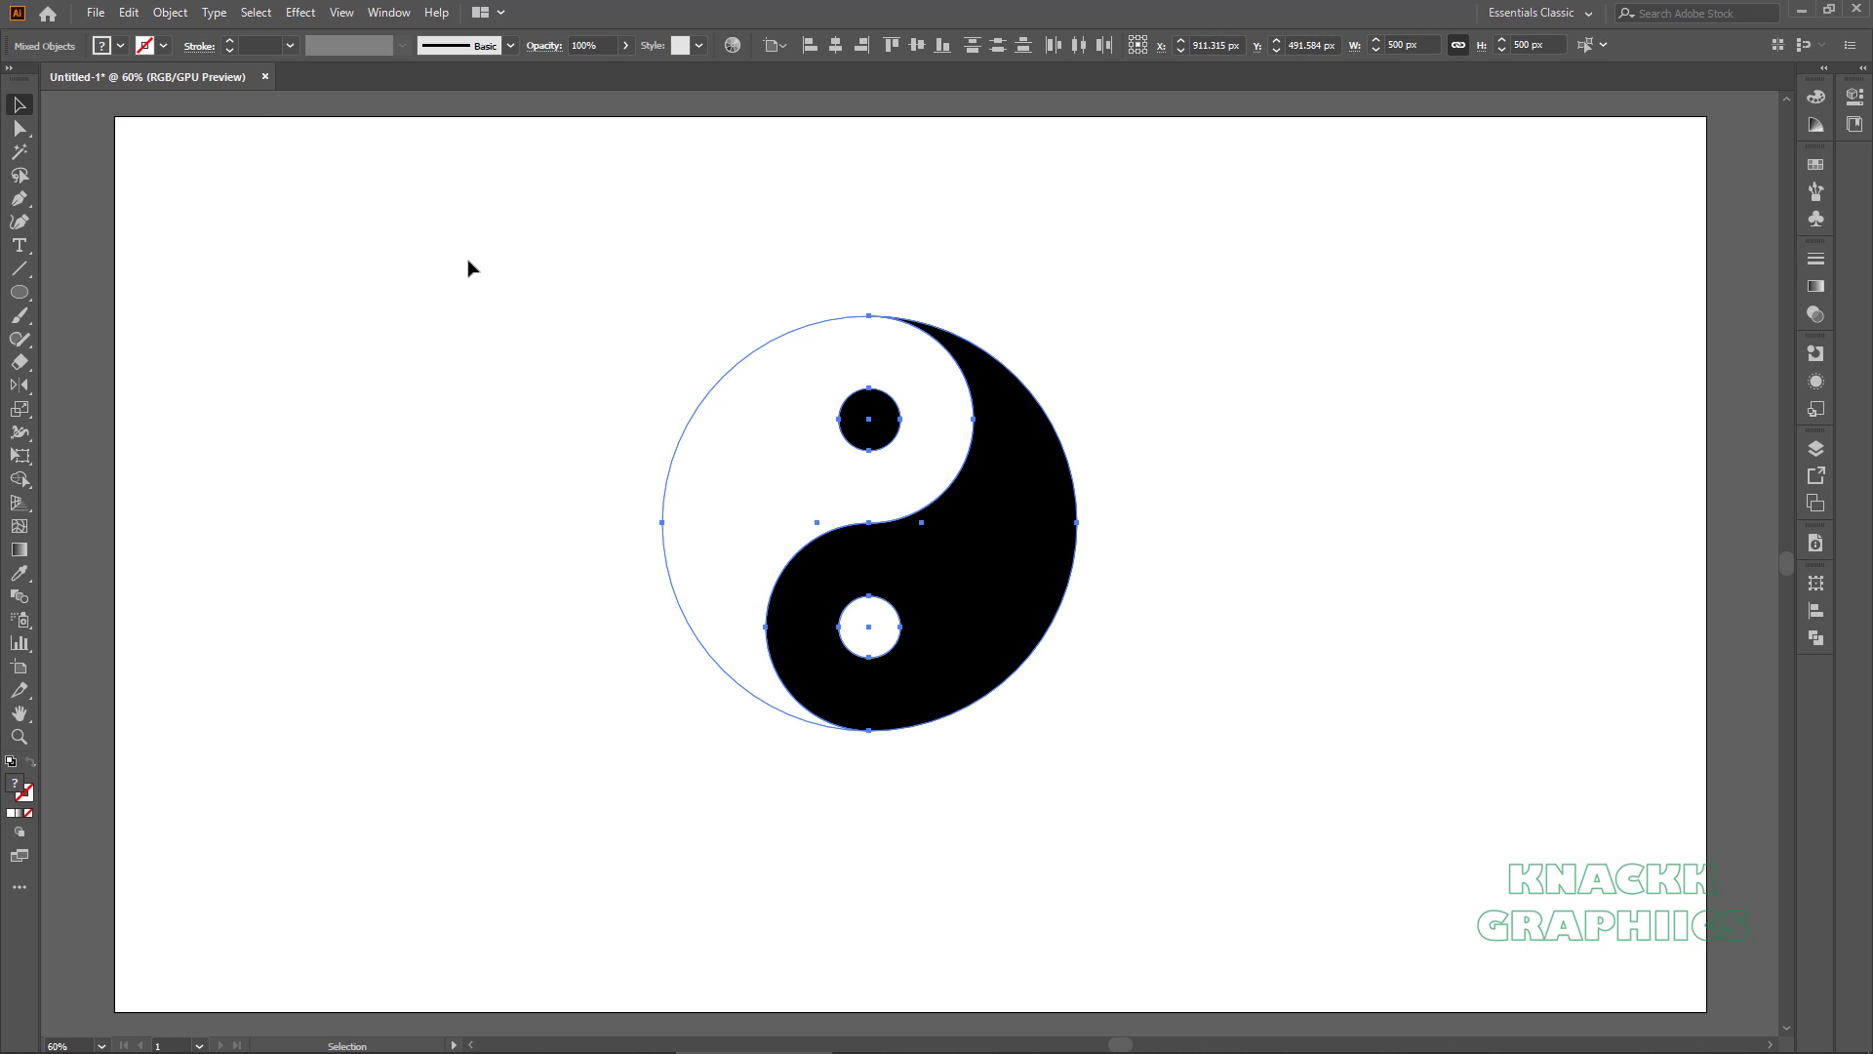
Group the yin-yang shapes and rotate the group -5° around its centre.
click(170, 13)
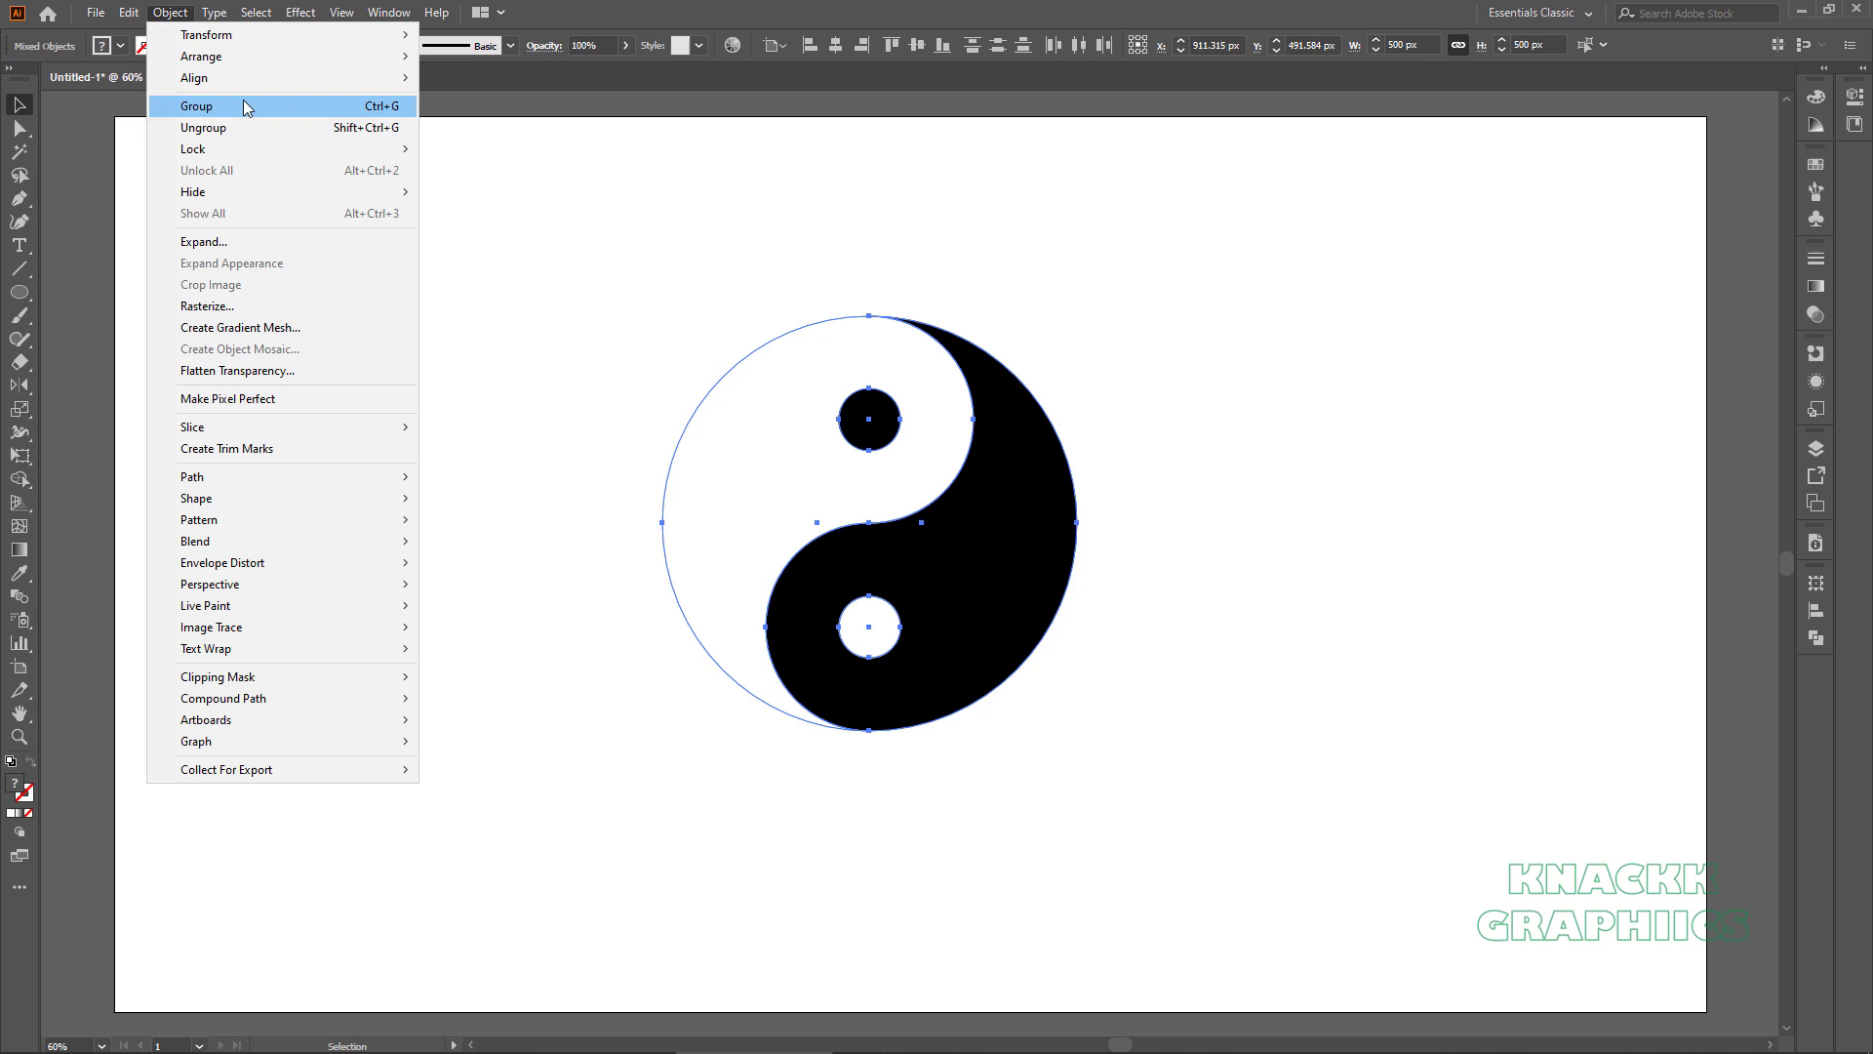
click(290, 103)
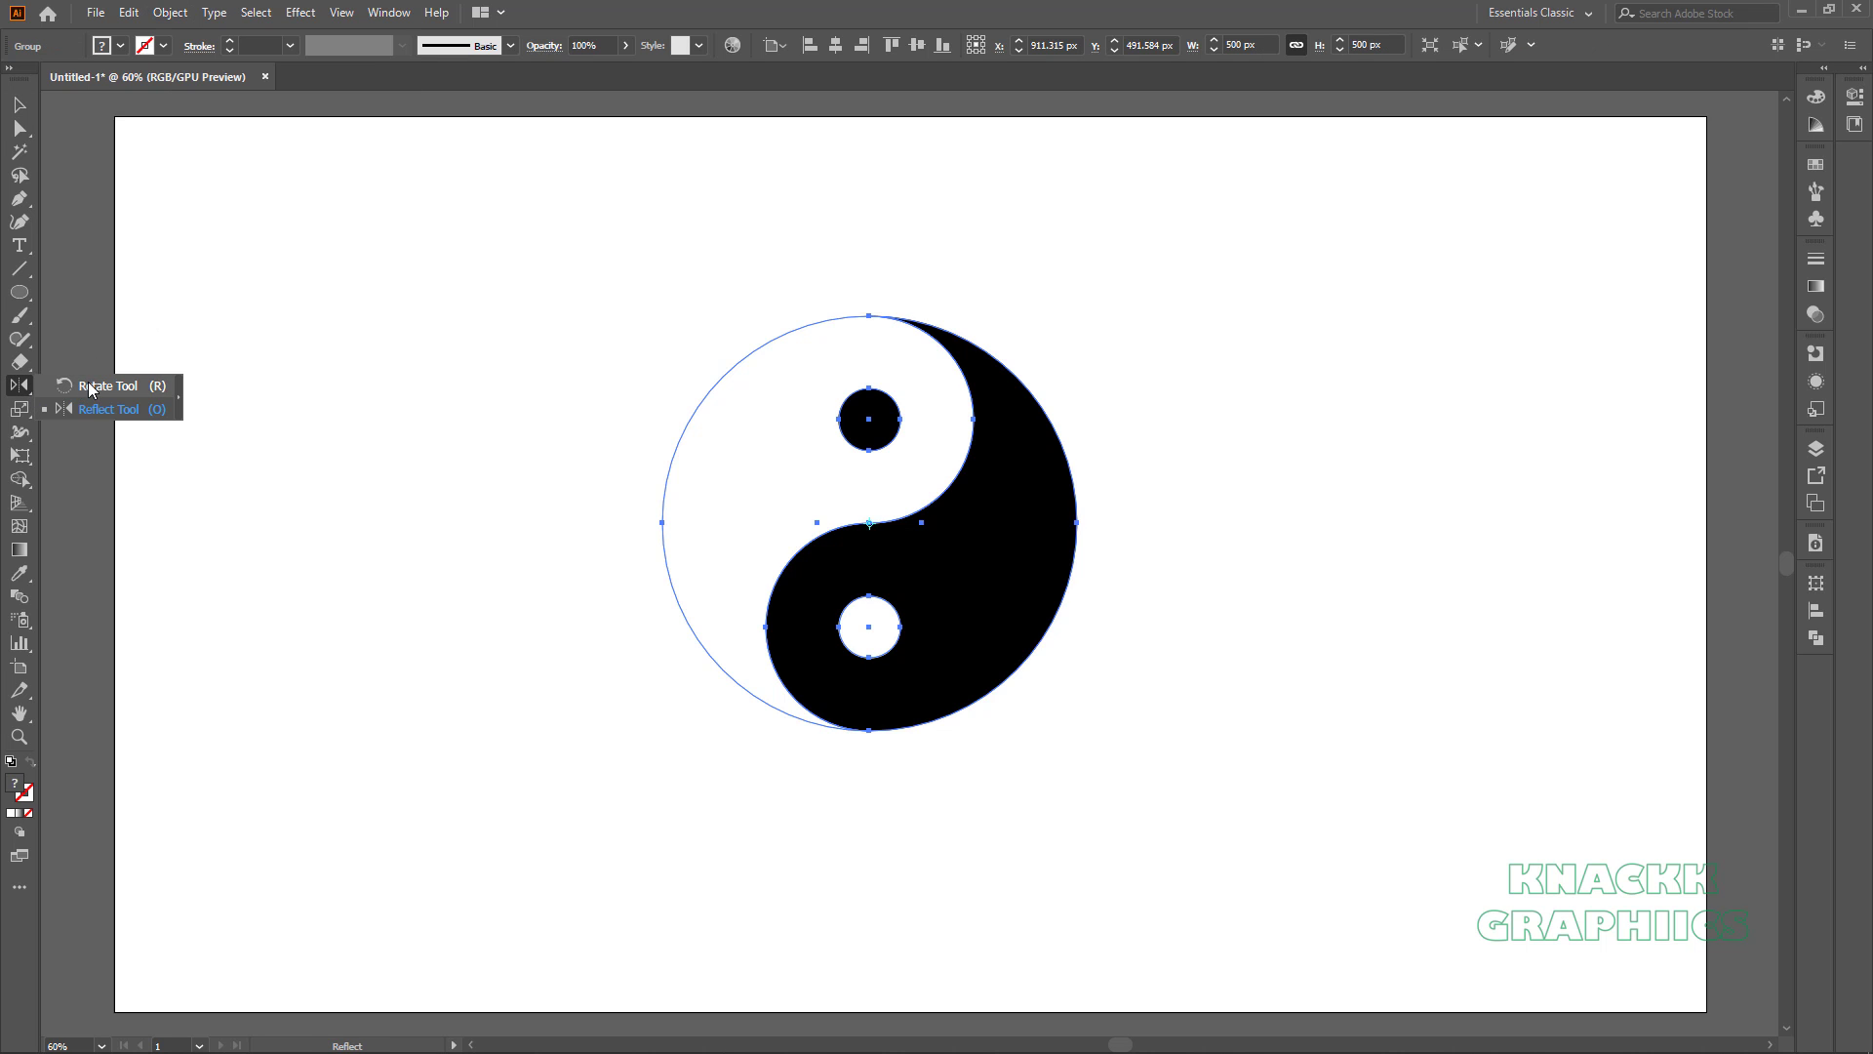
click(20, 384)
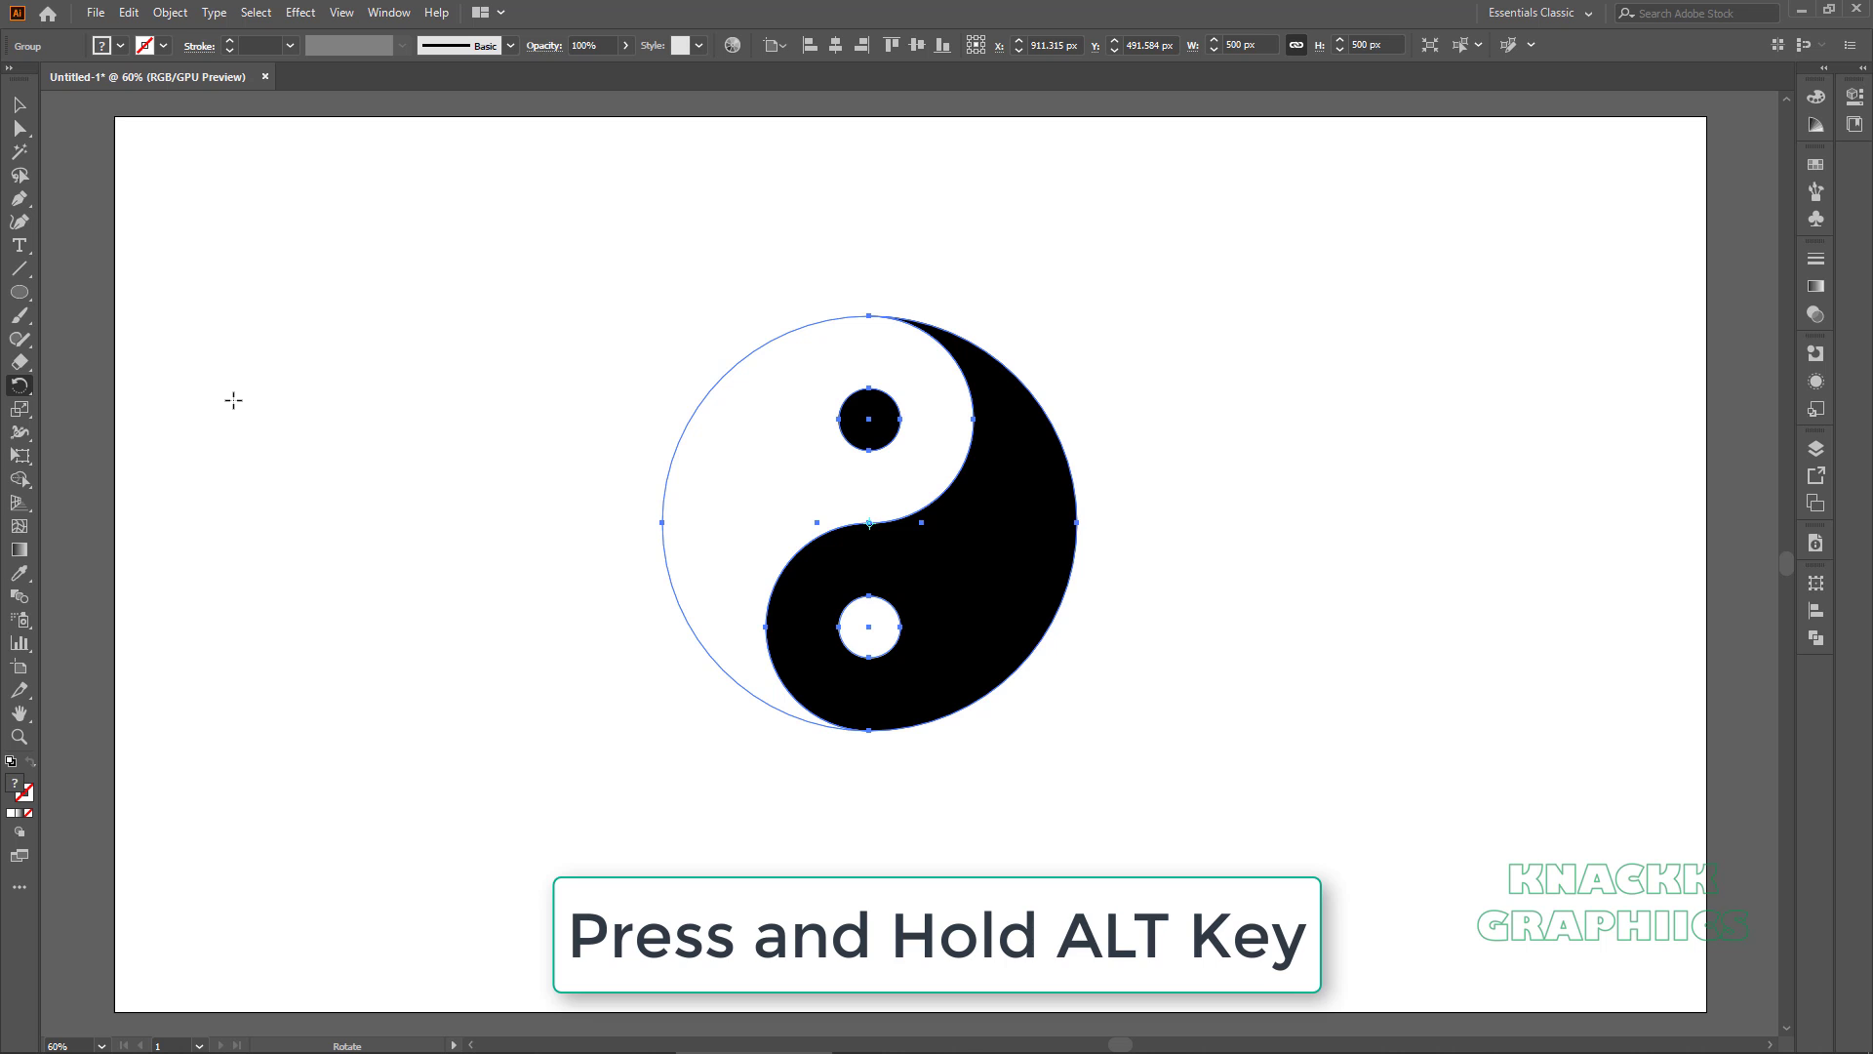
alt+click(869, 522)
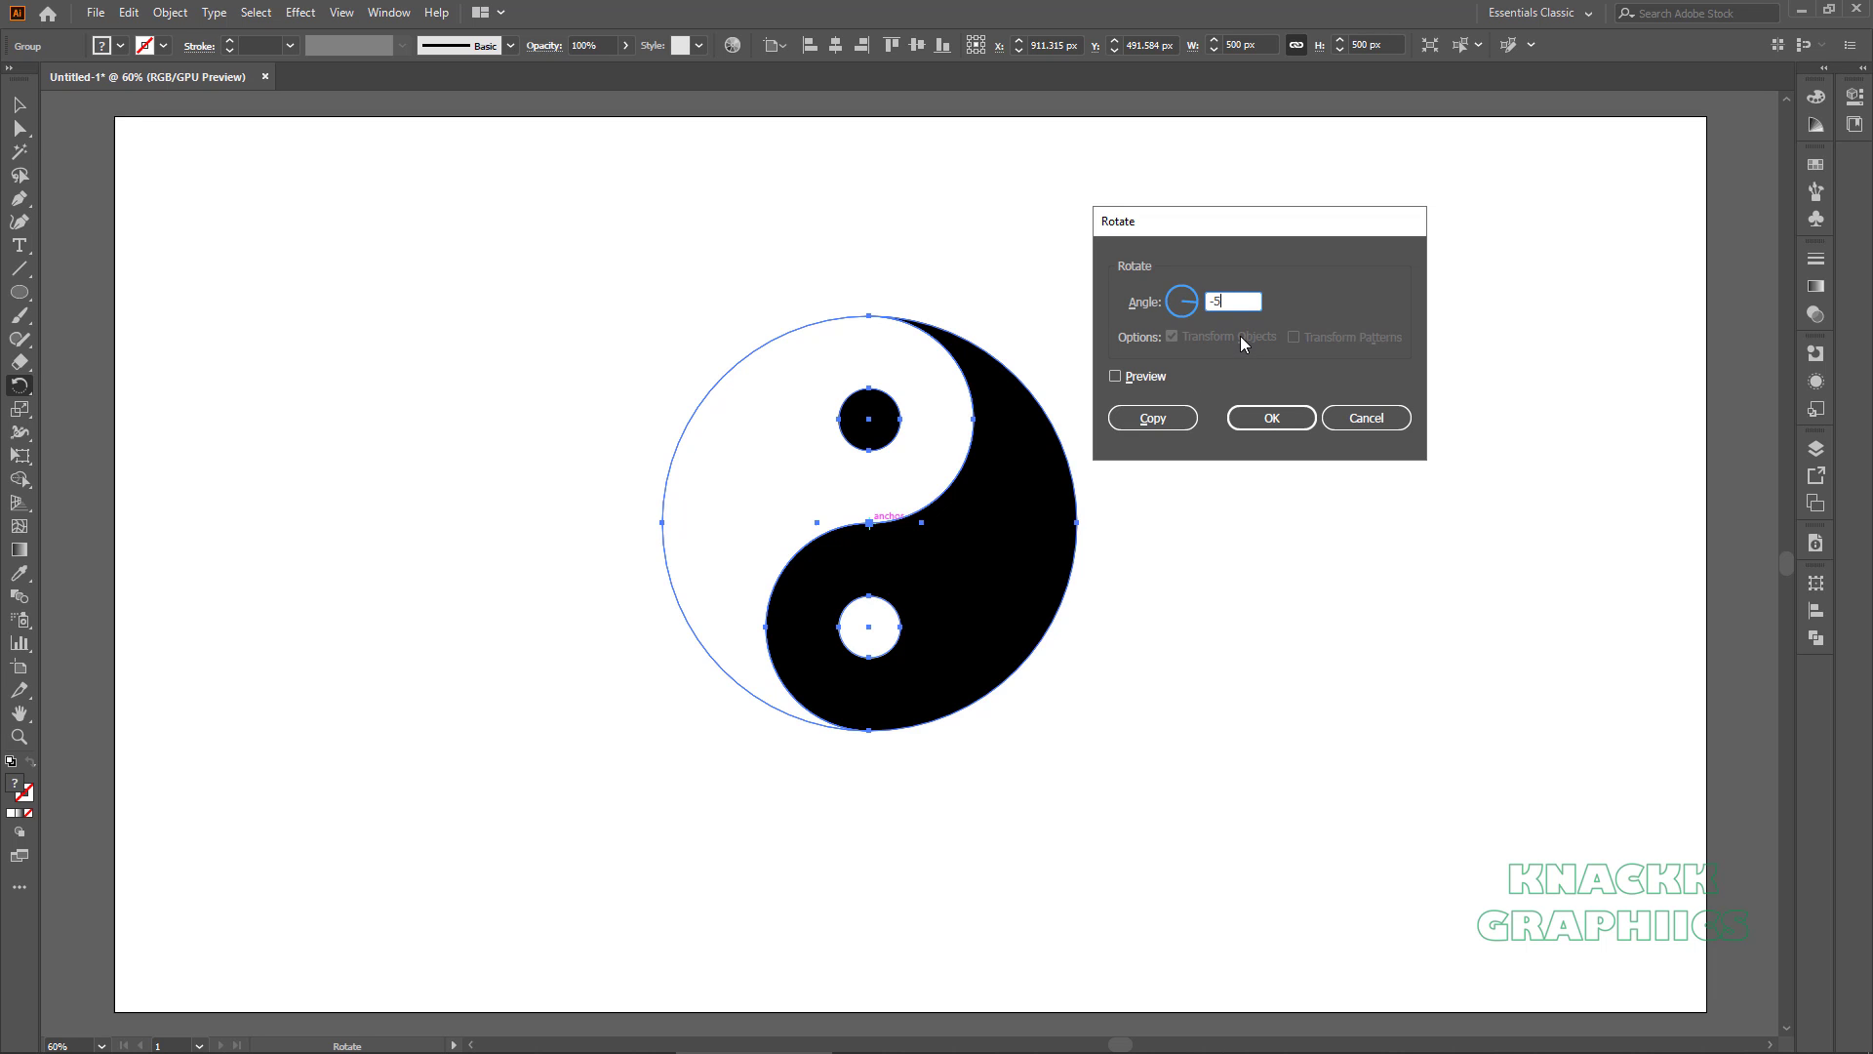
key(Return)
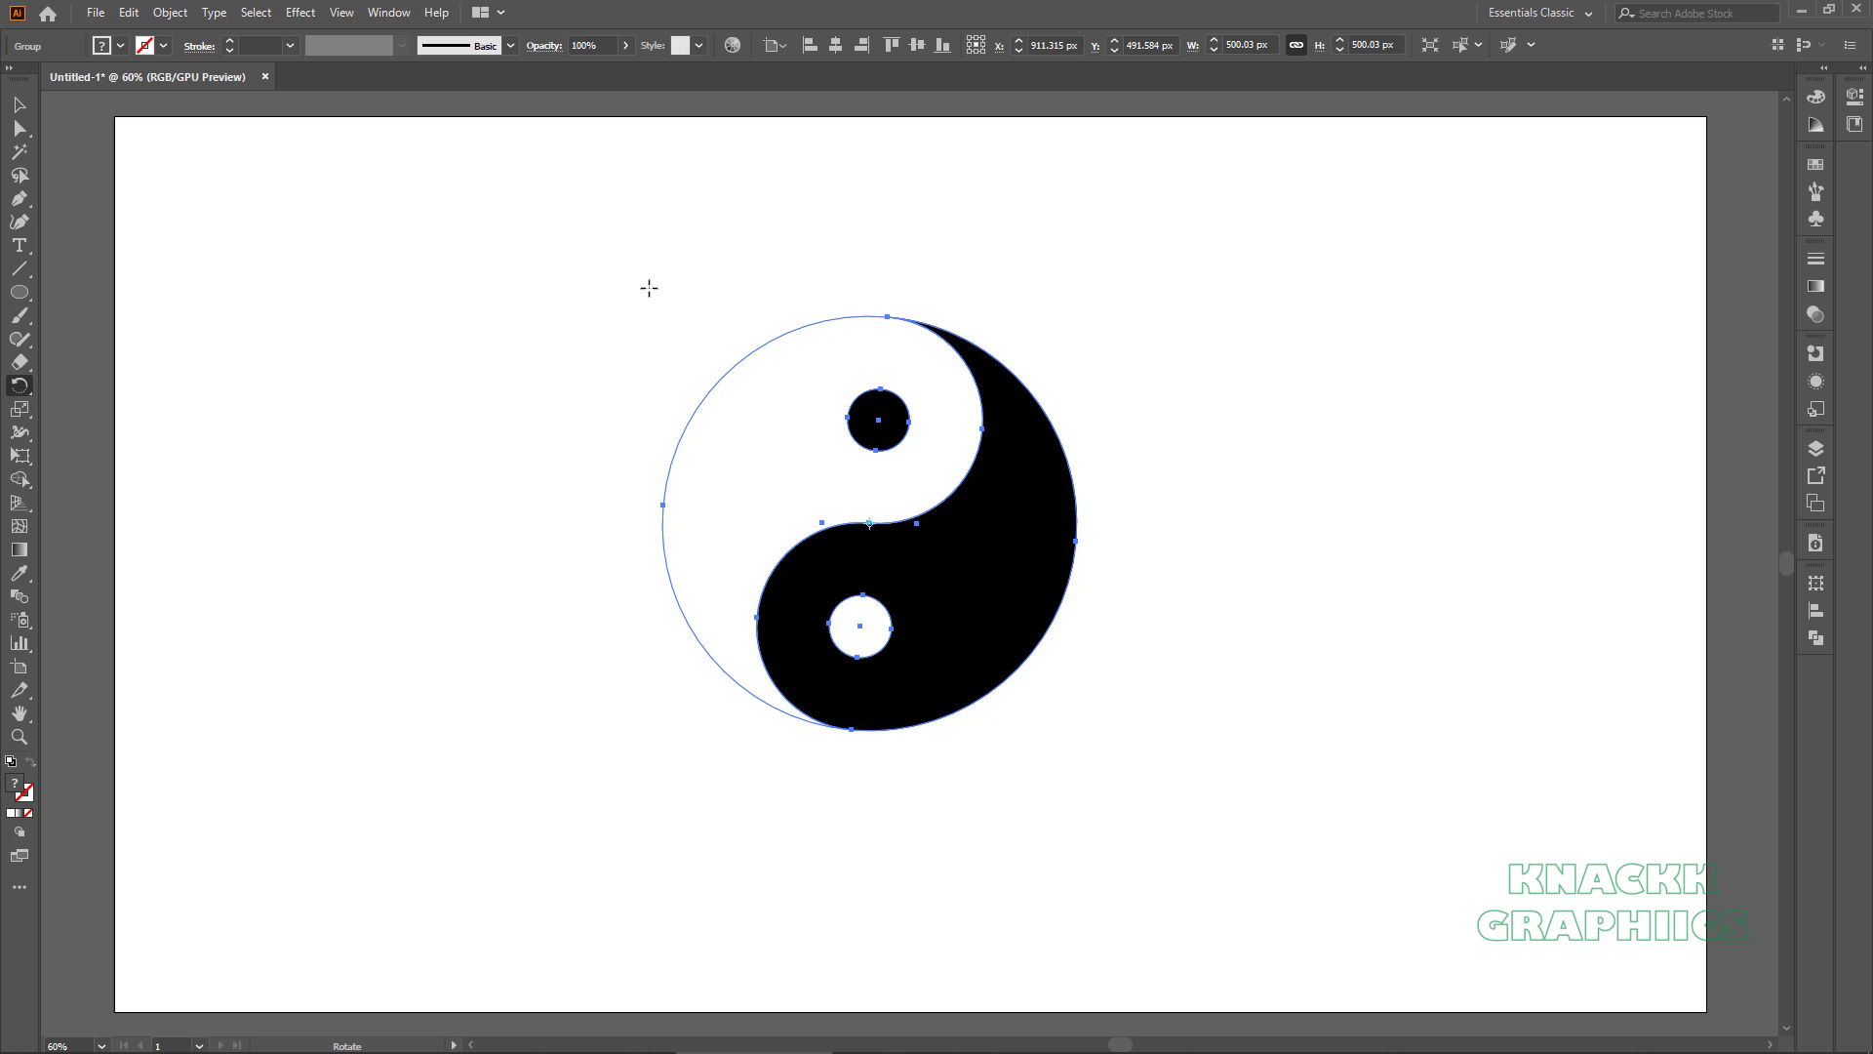
Draw a 685 × 685 px circle centred on the yin-yang symbol.
click(21, 292)
alt+click(869, 523)
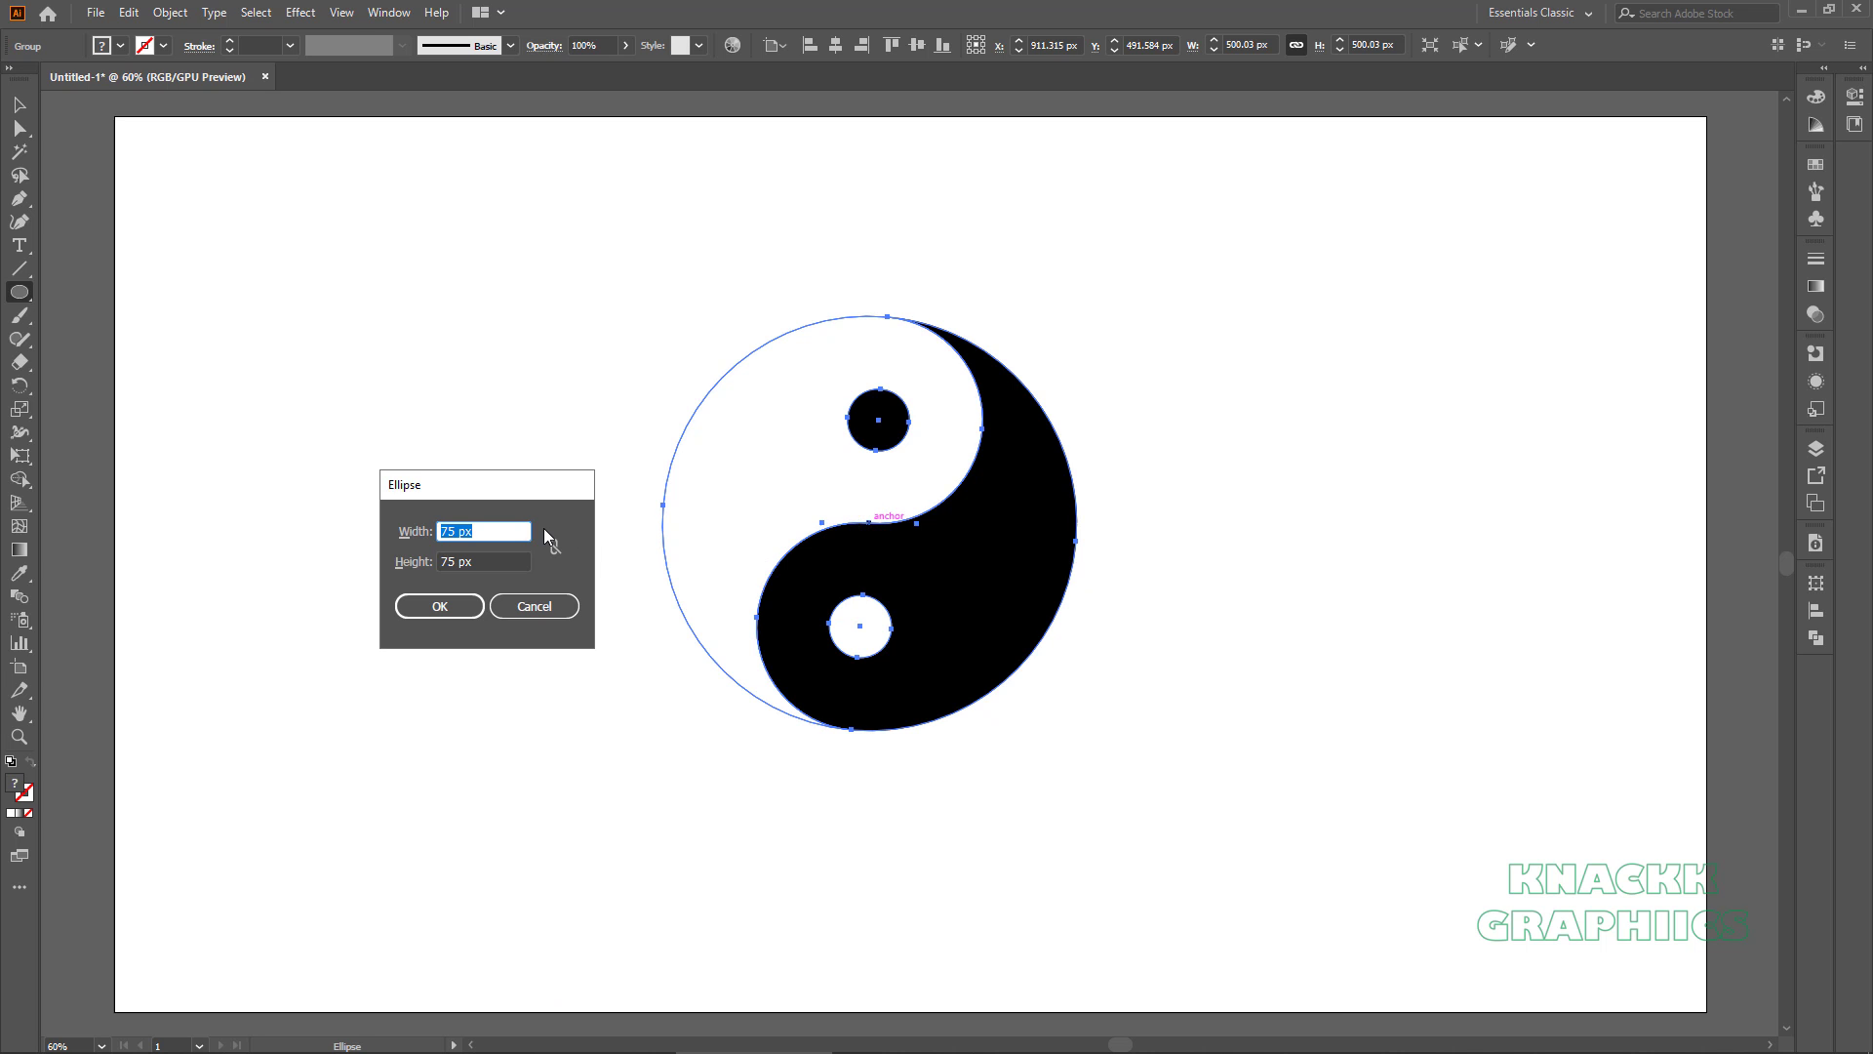
text(685)
key(Tab)
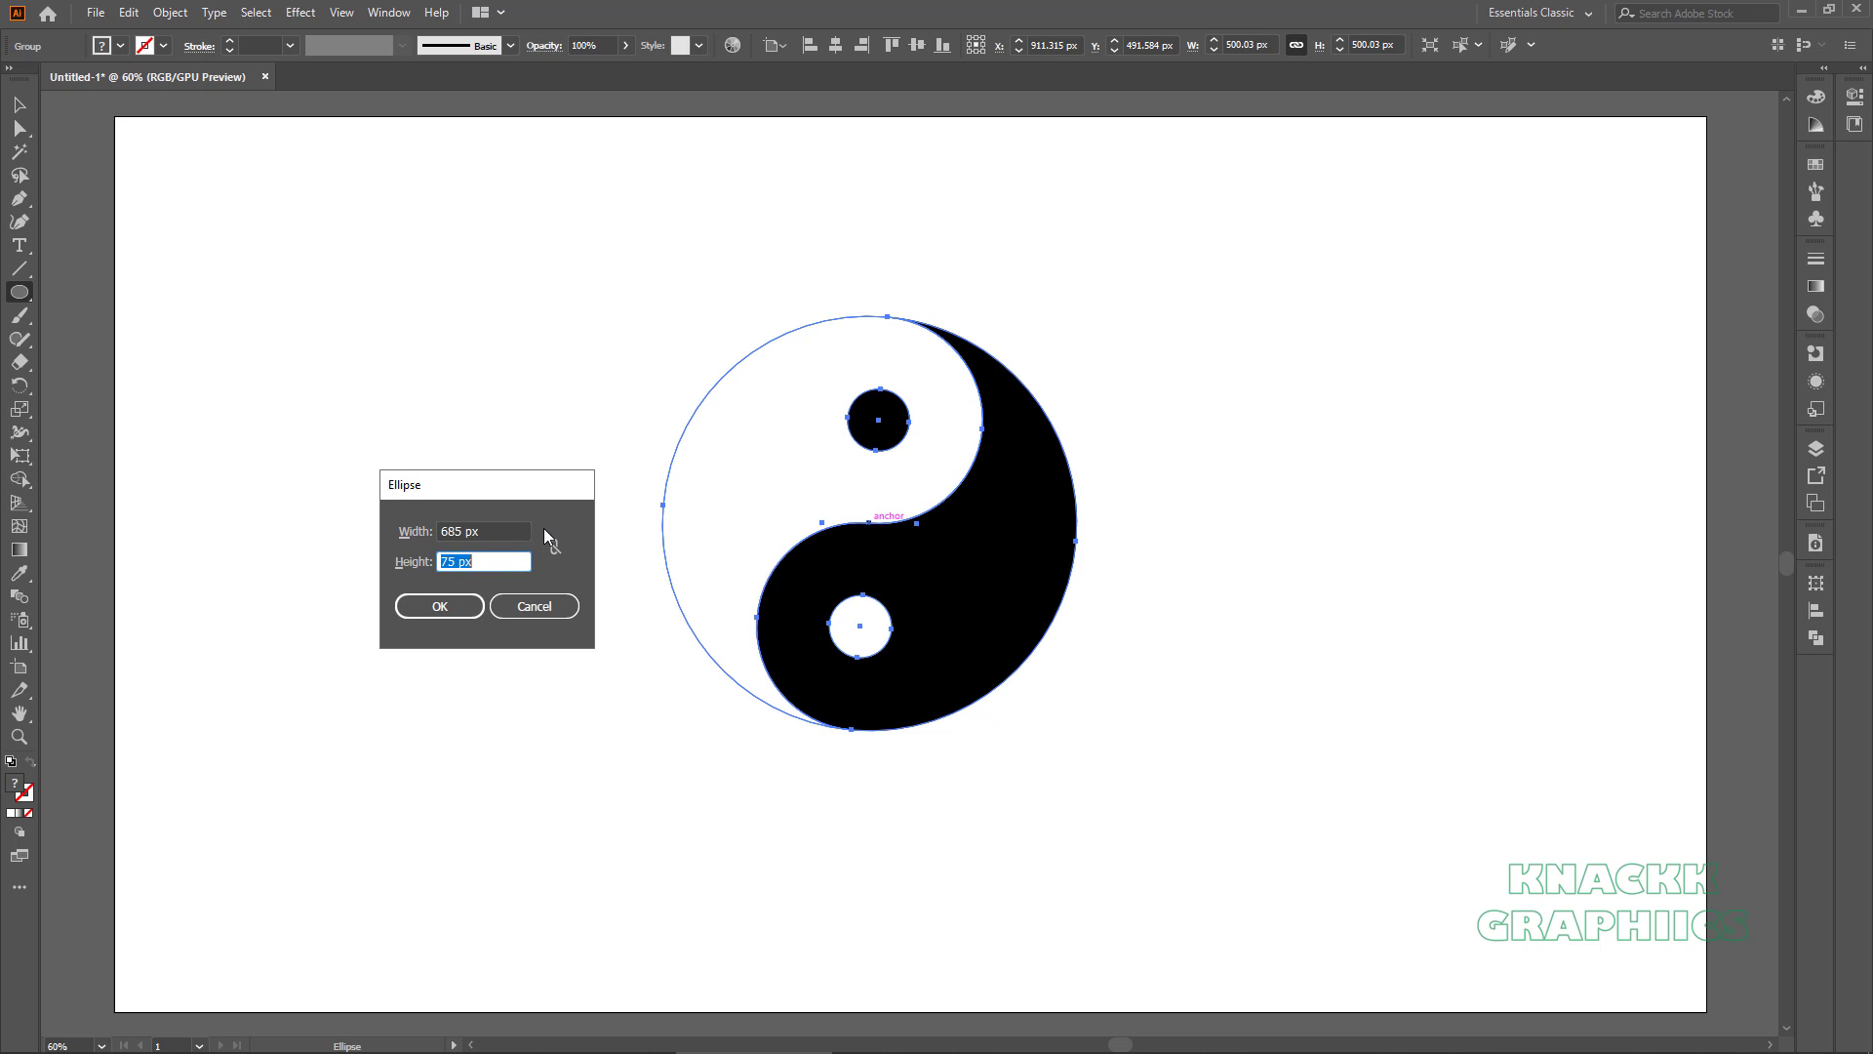
text(685)
key(Return)
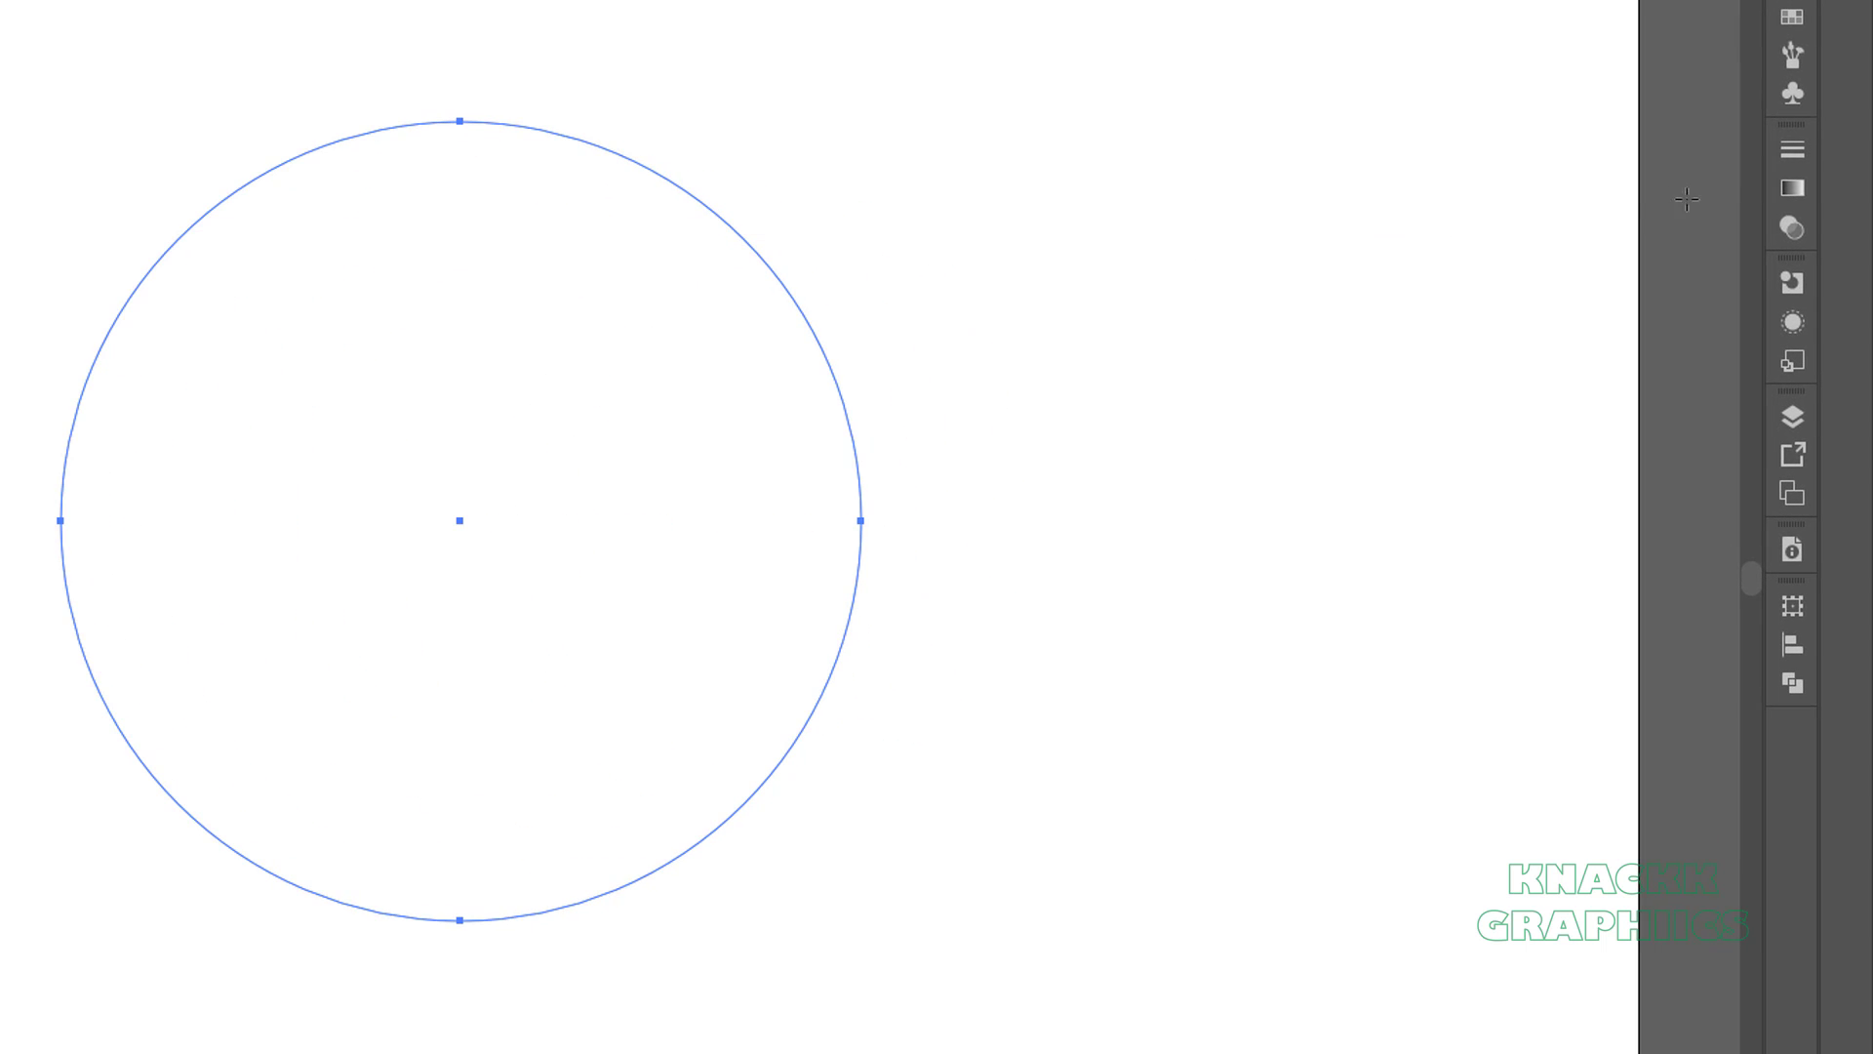
Fill the circle with a white-to-black radial gradient, midpoint location 73%.
click(1792, 188)
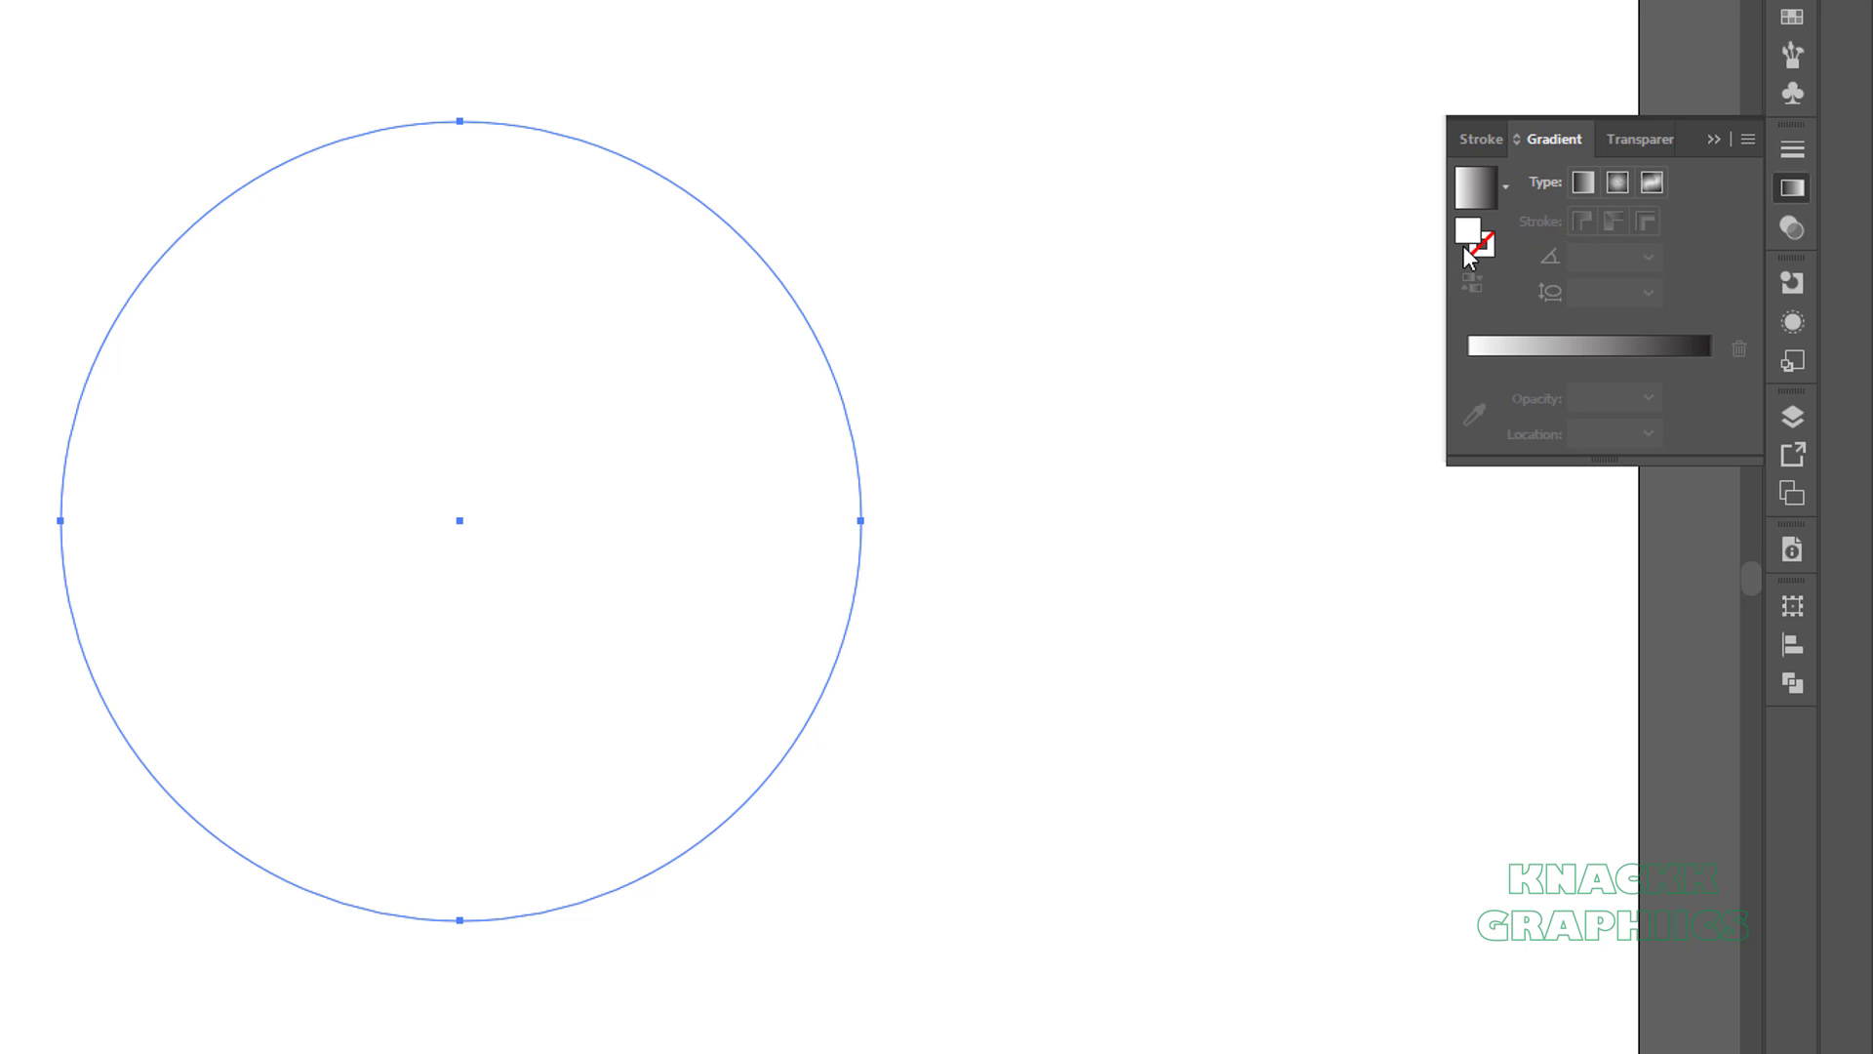
click(1477, 193)
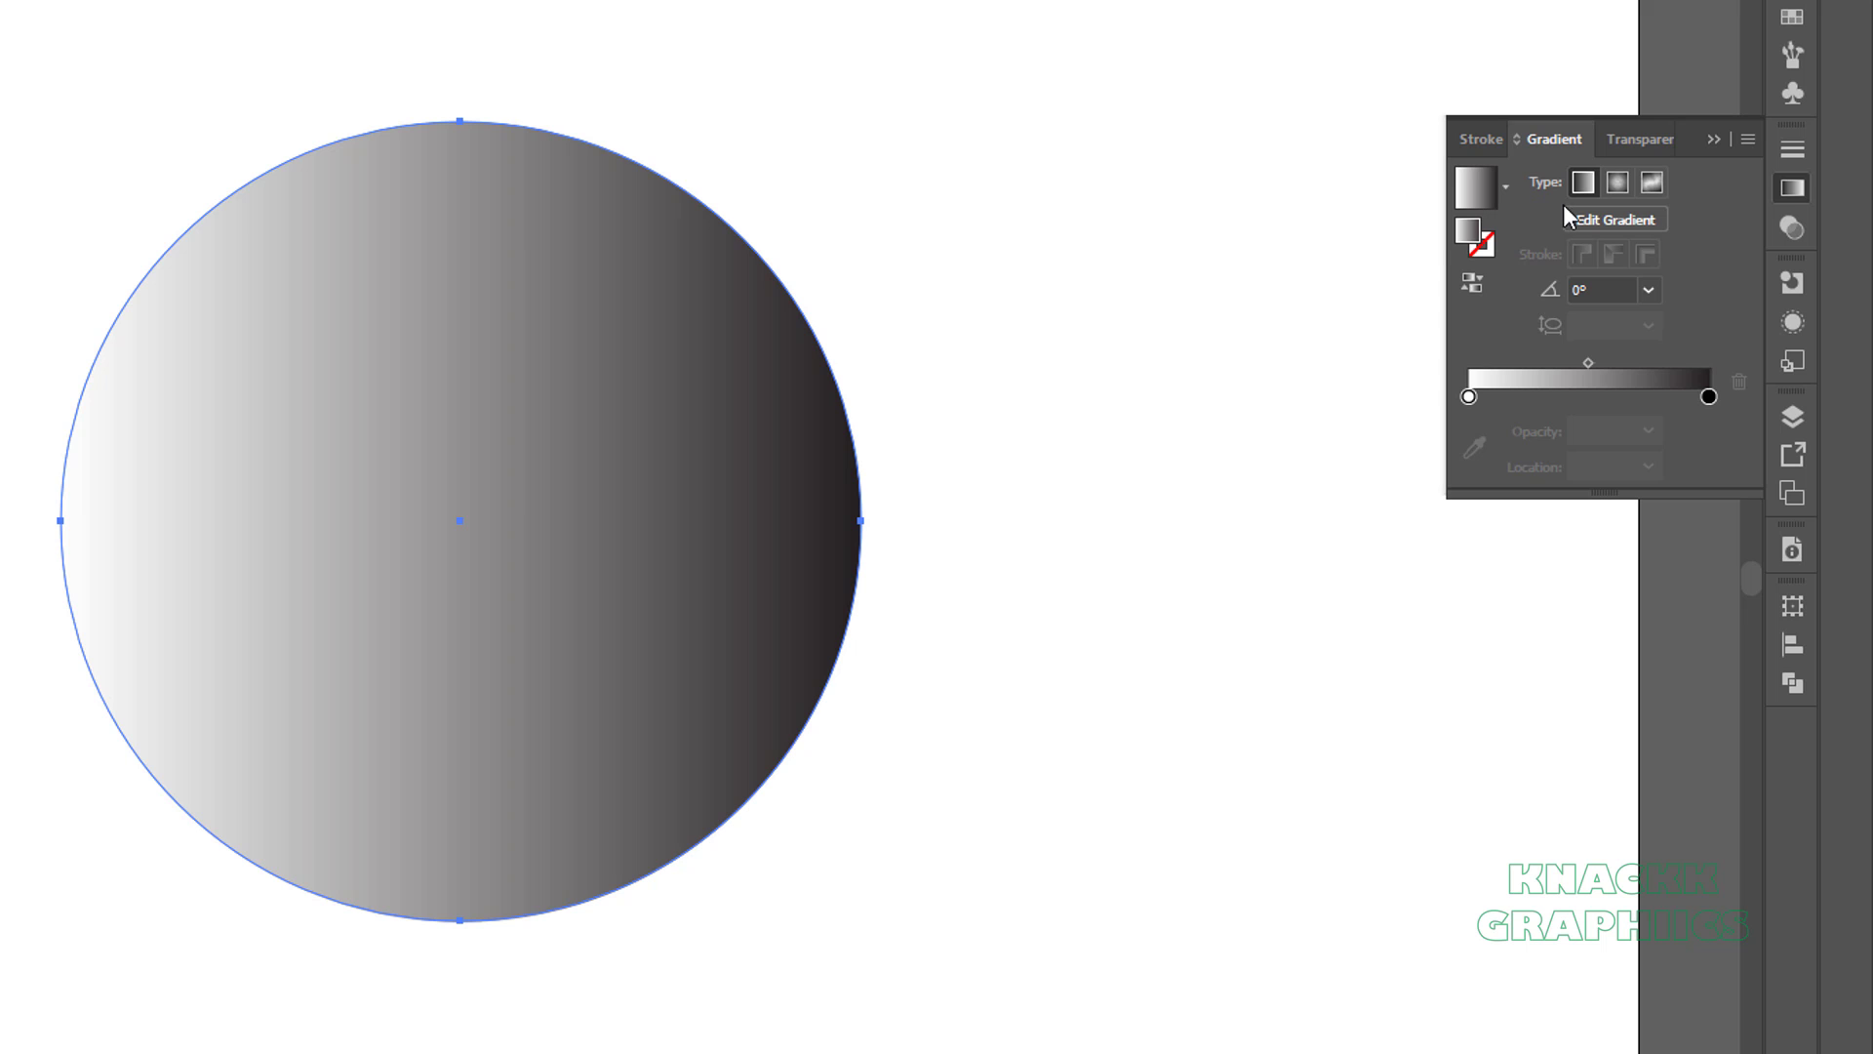
click(1618, 192)
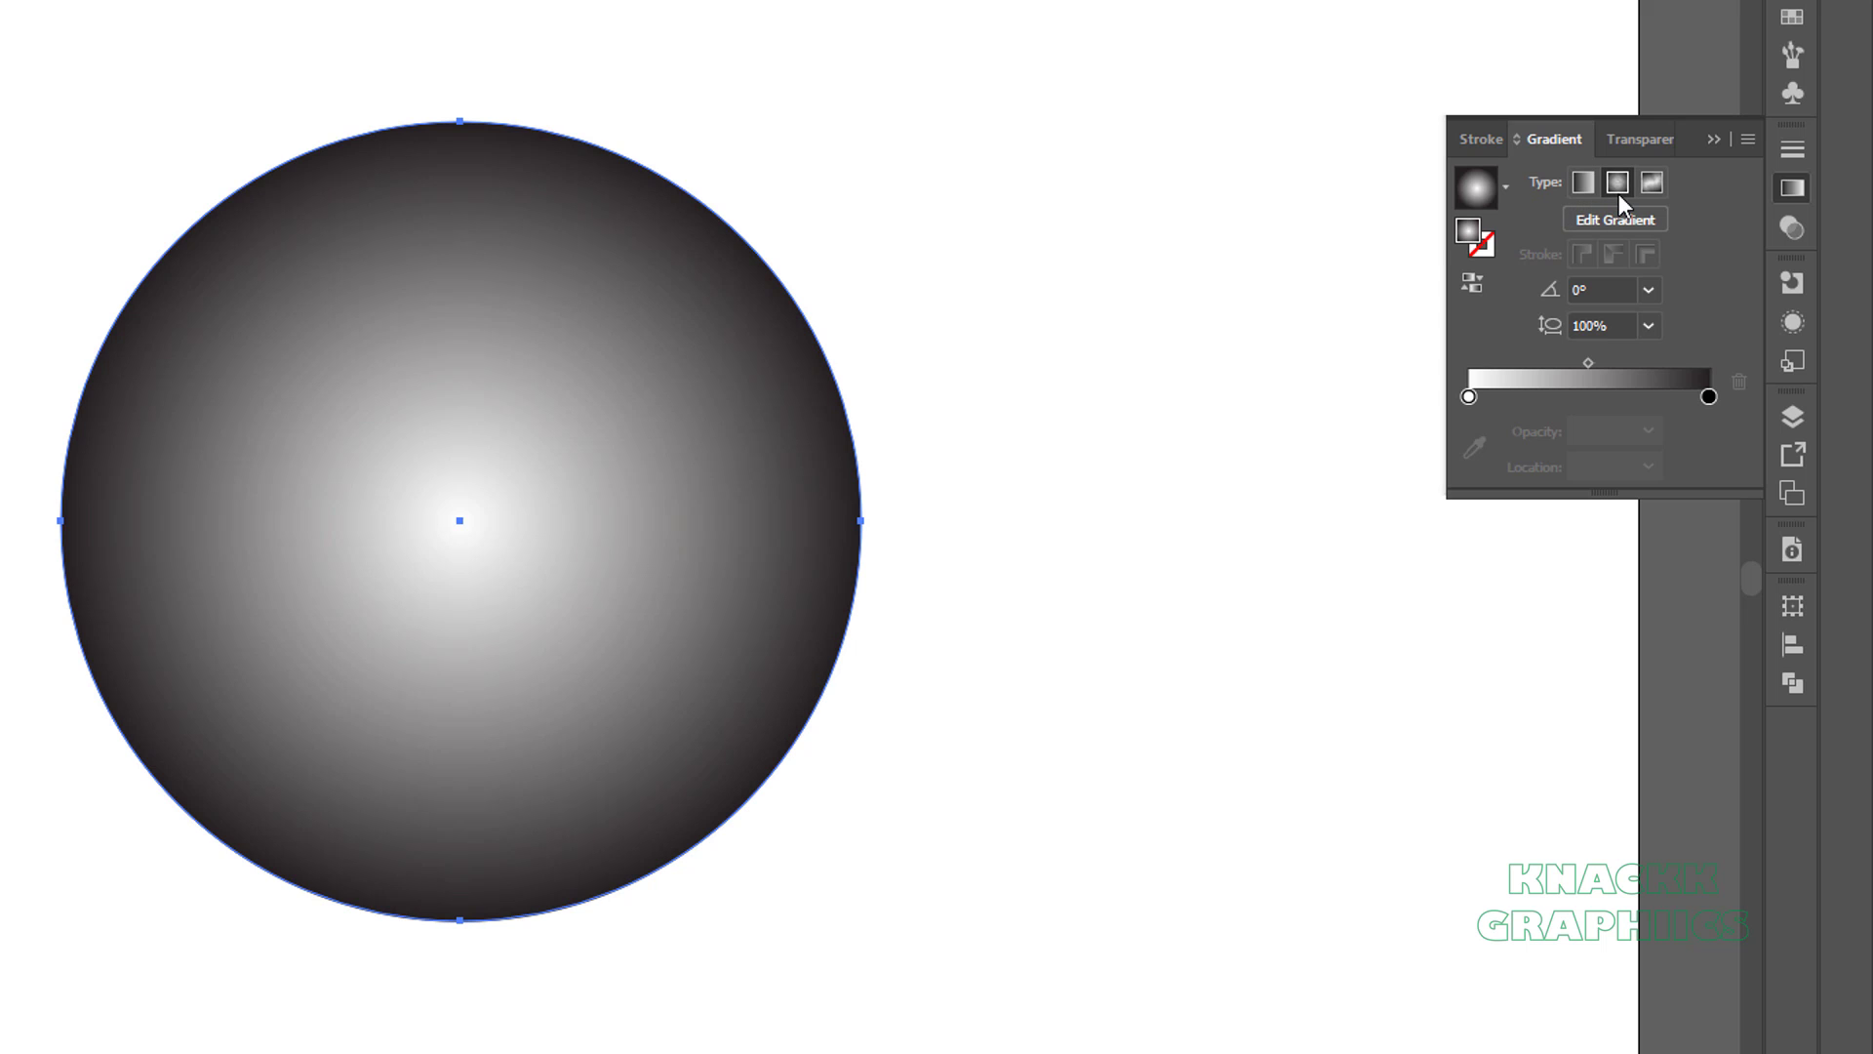
click(1589, 363)
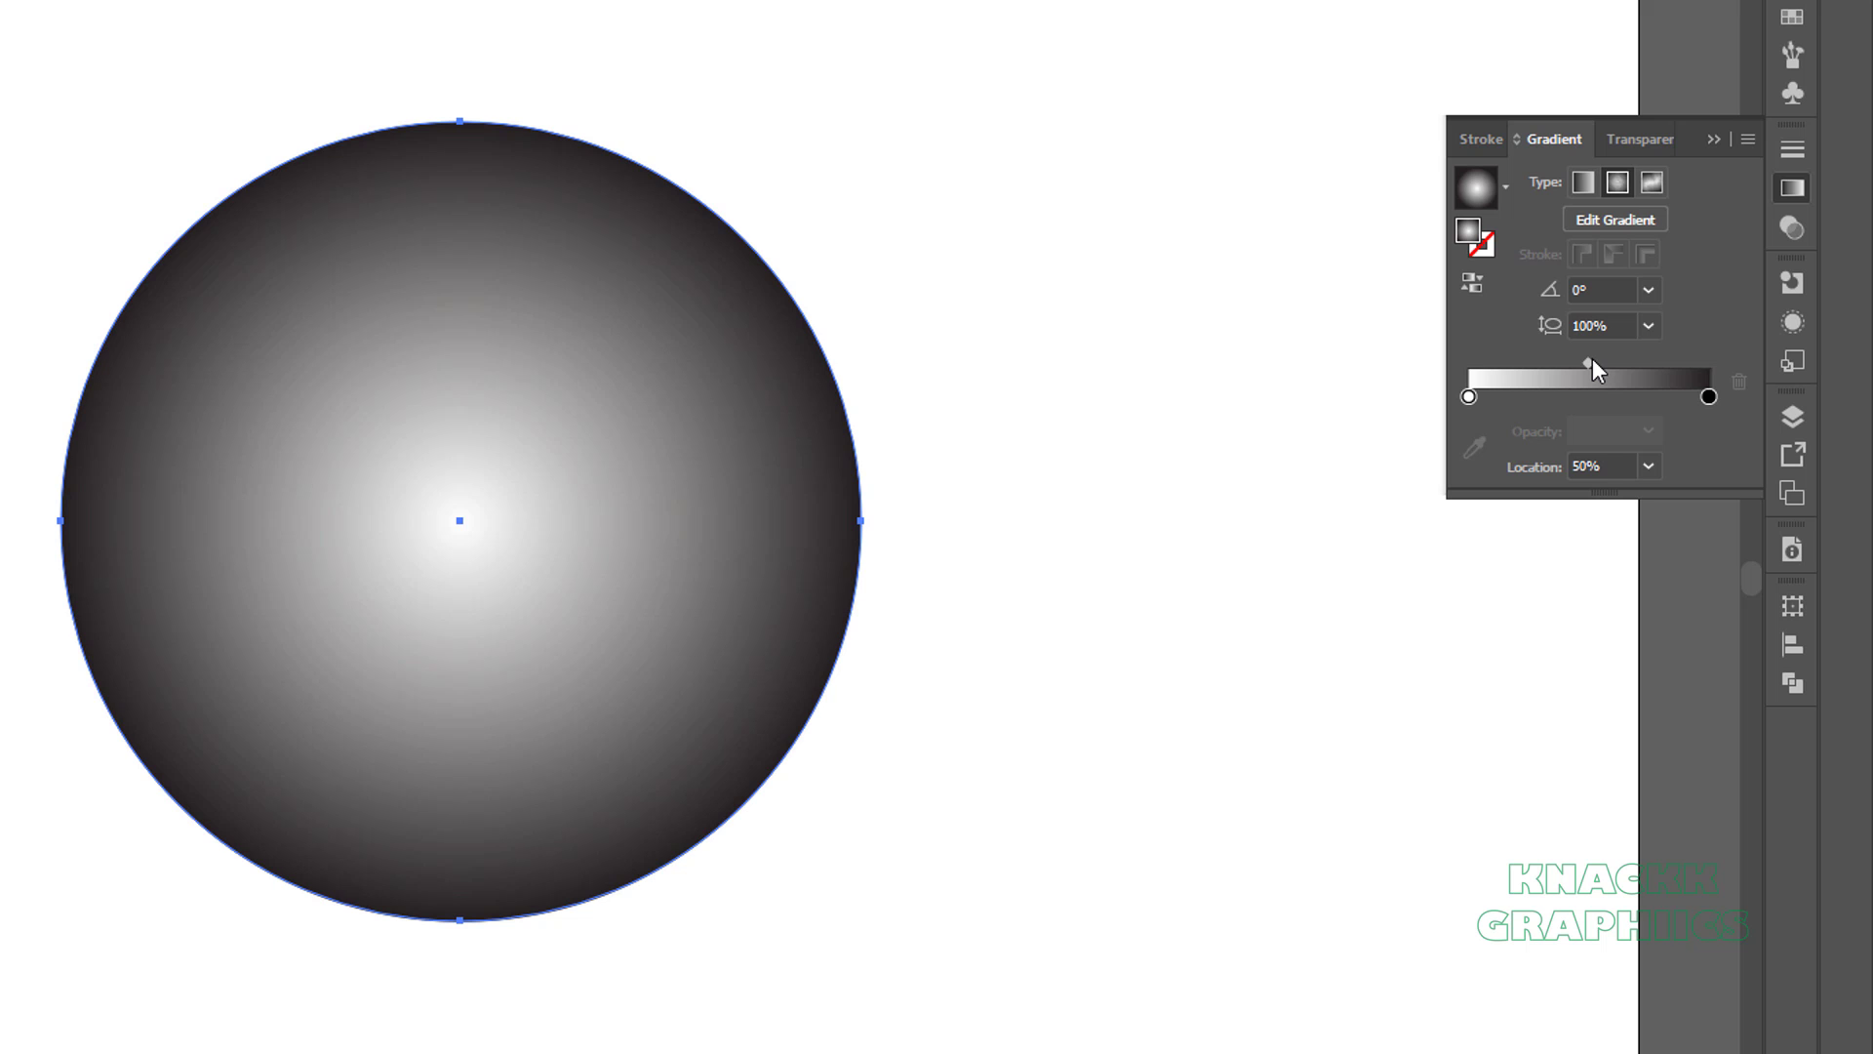
click(1619, 459)
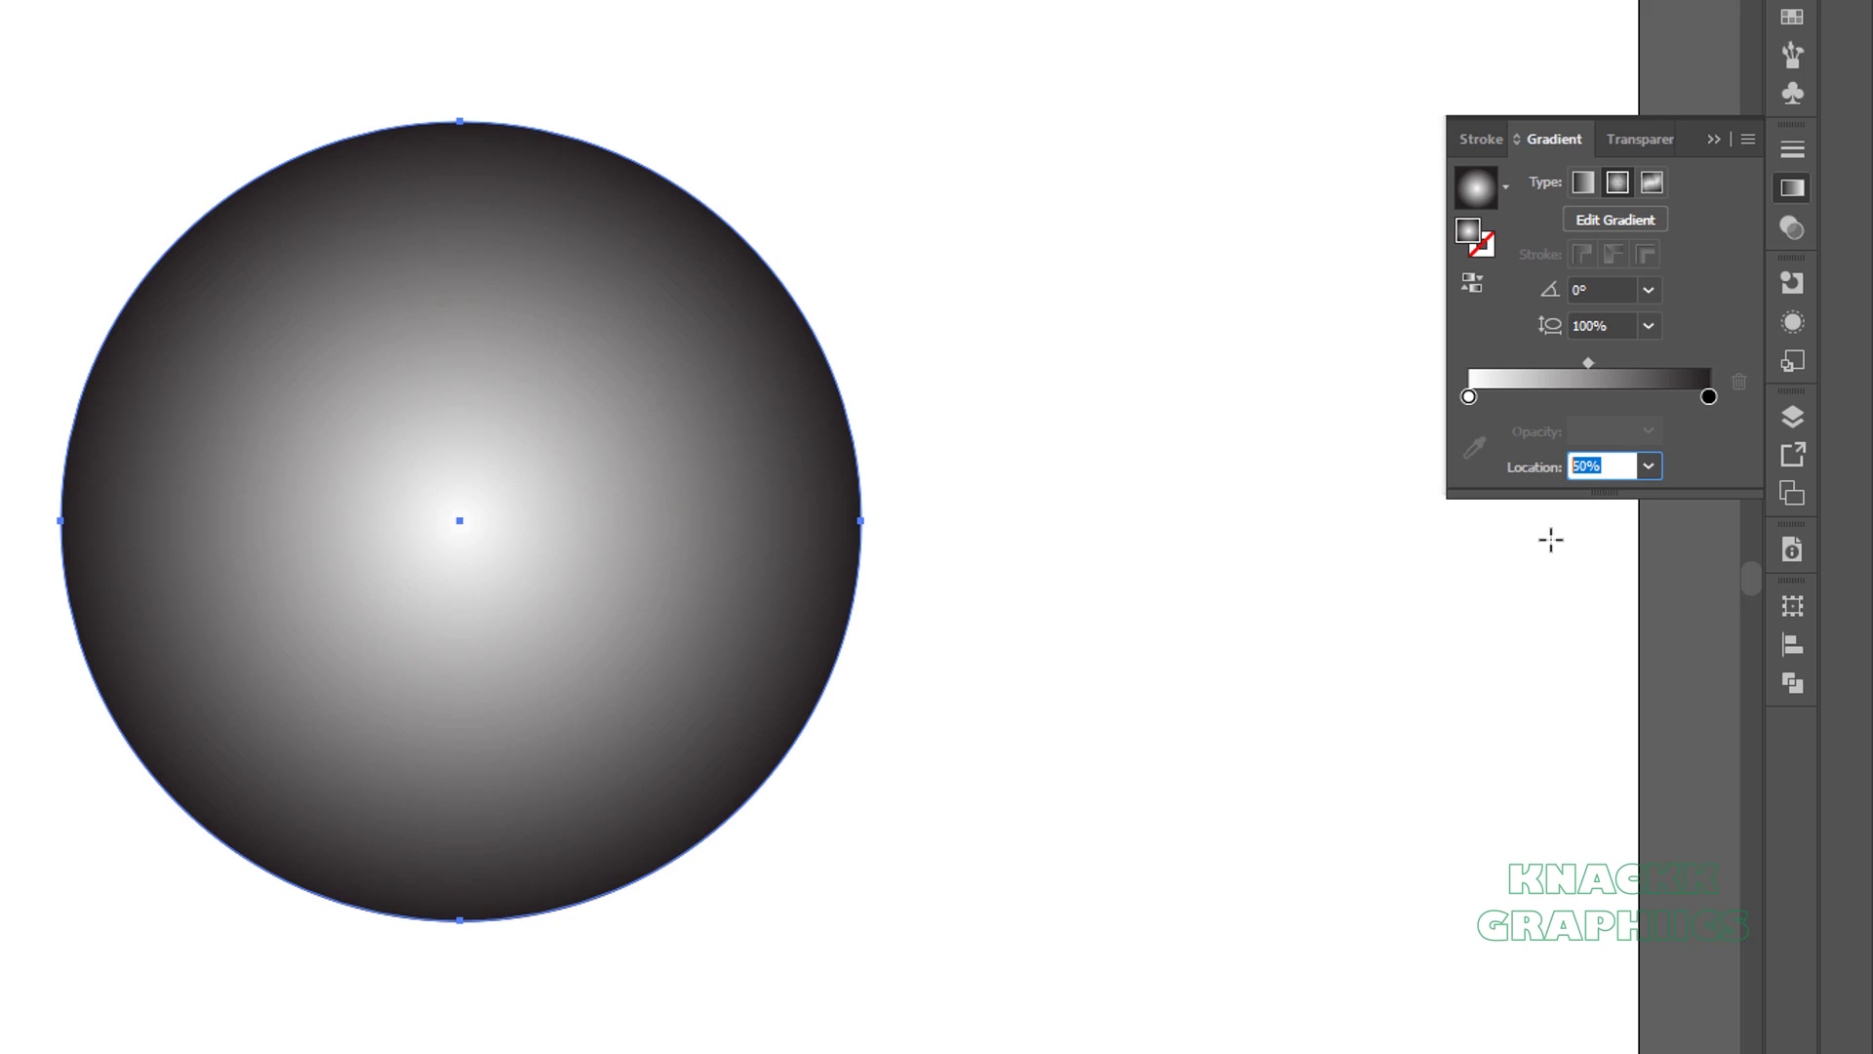
text(73)
key(Return)
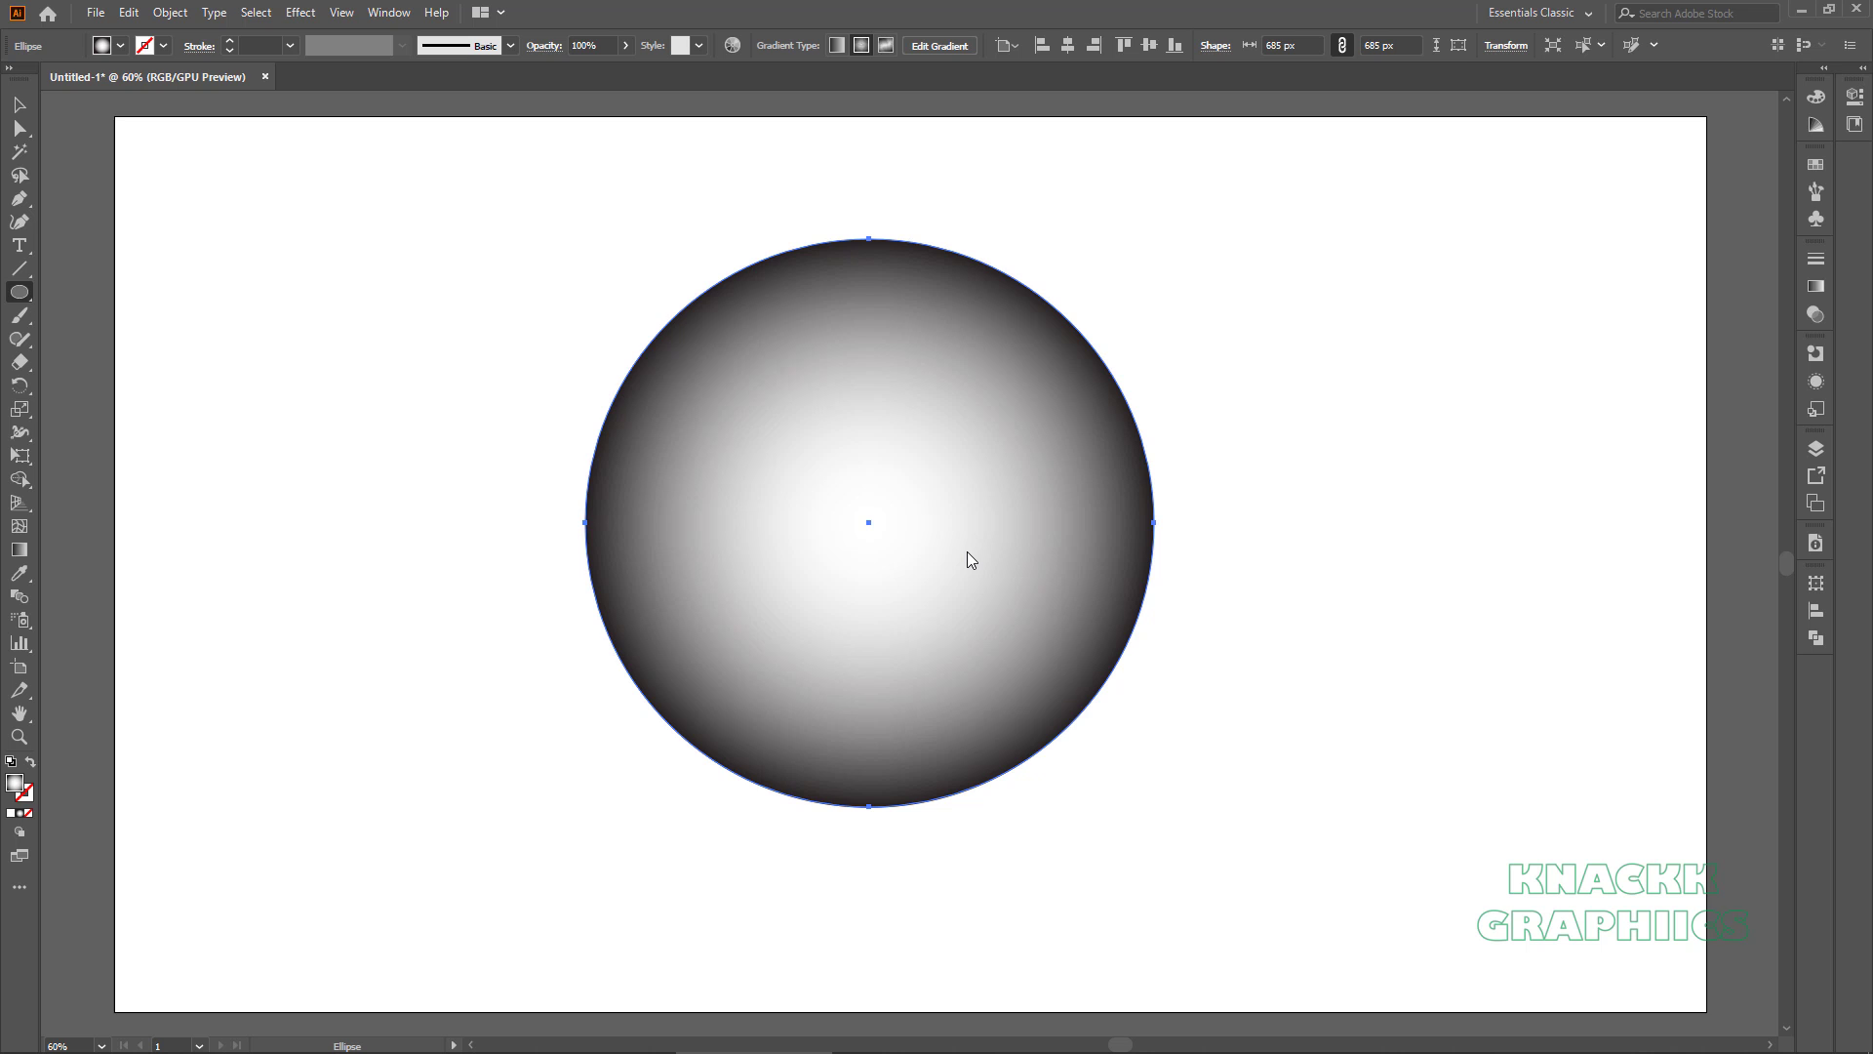
Send the gradient circle to the back, behind the yin-yang.
right_click(969, 554)
mouse_move(1138, 877)
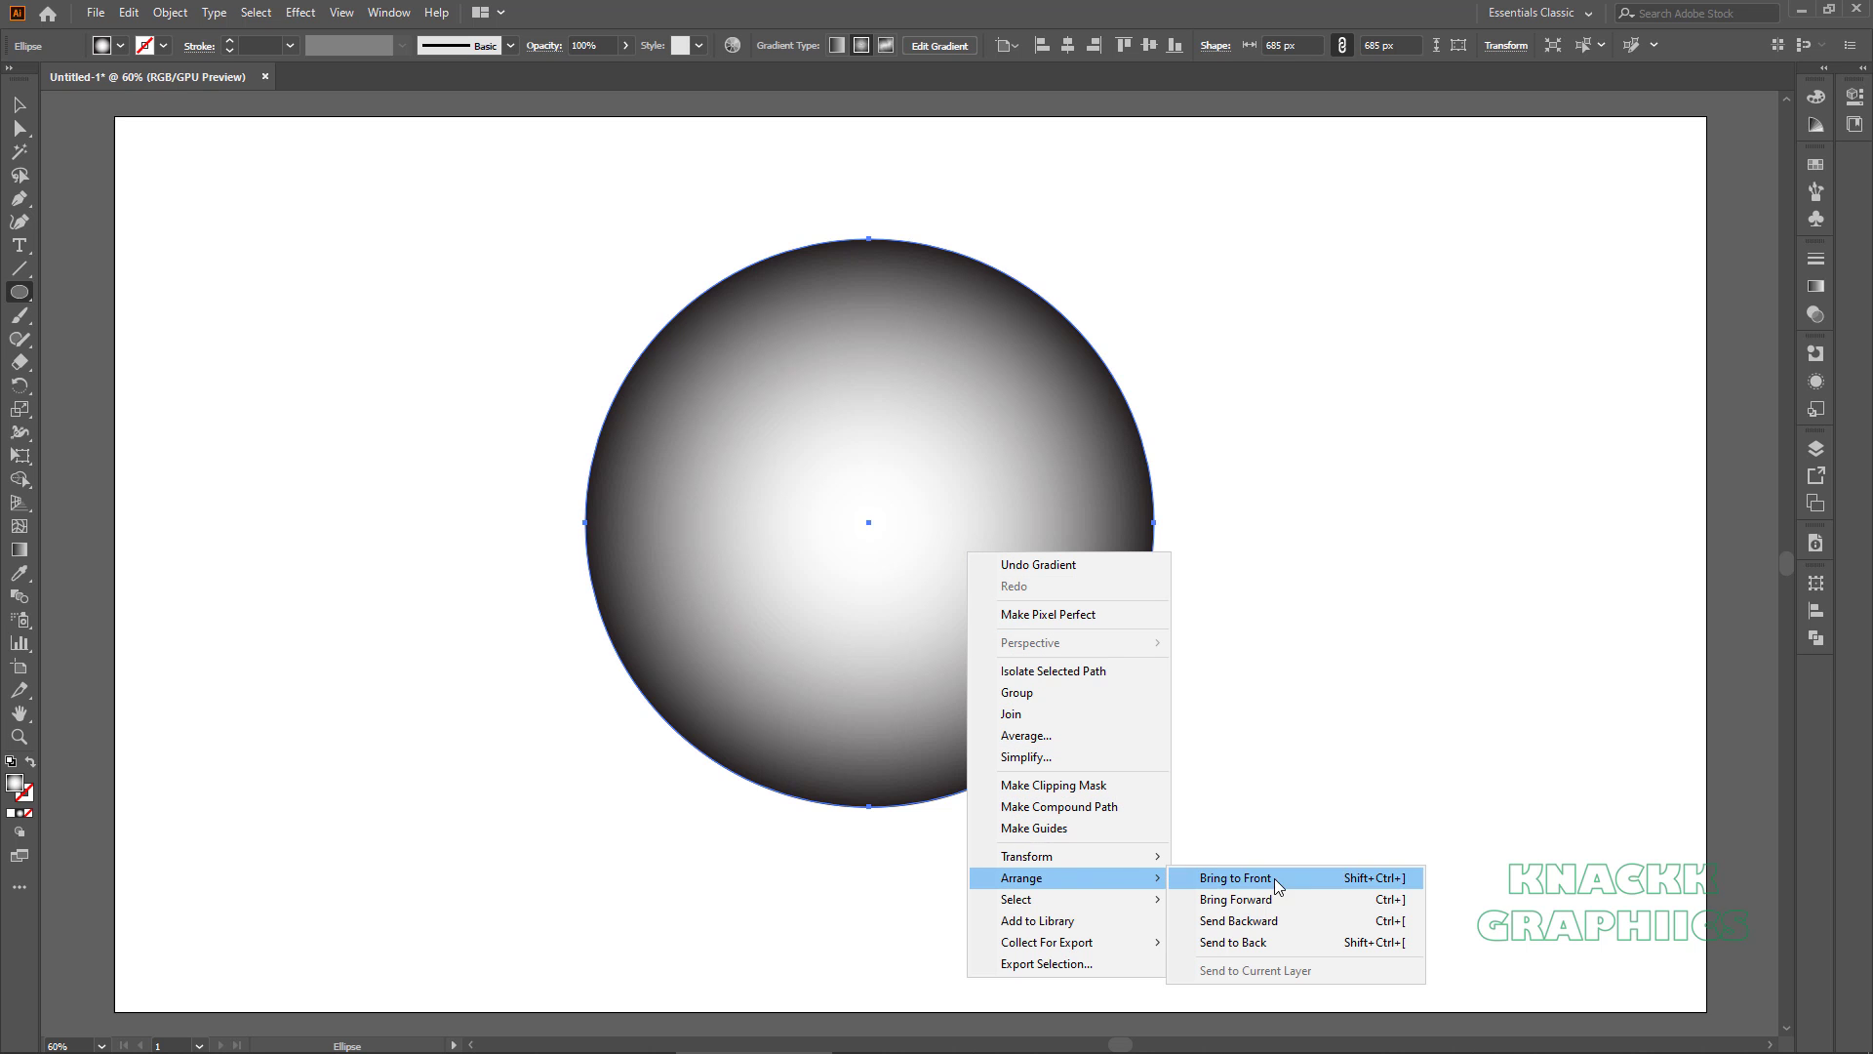
click(1282, 943)
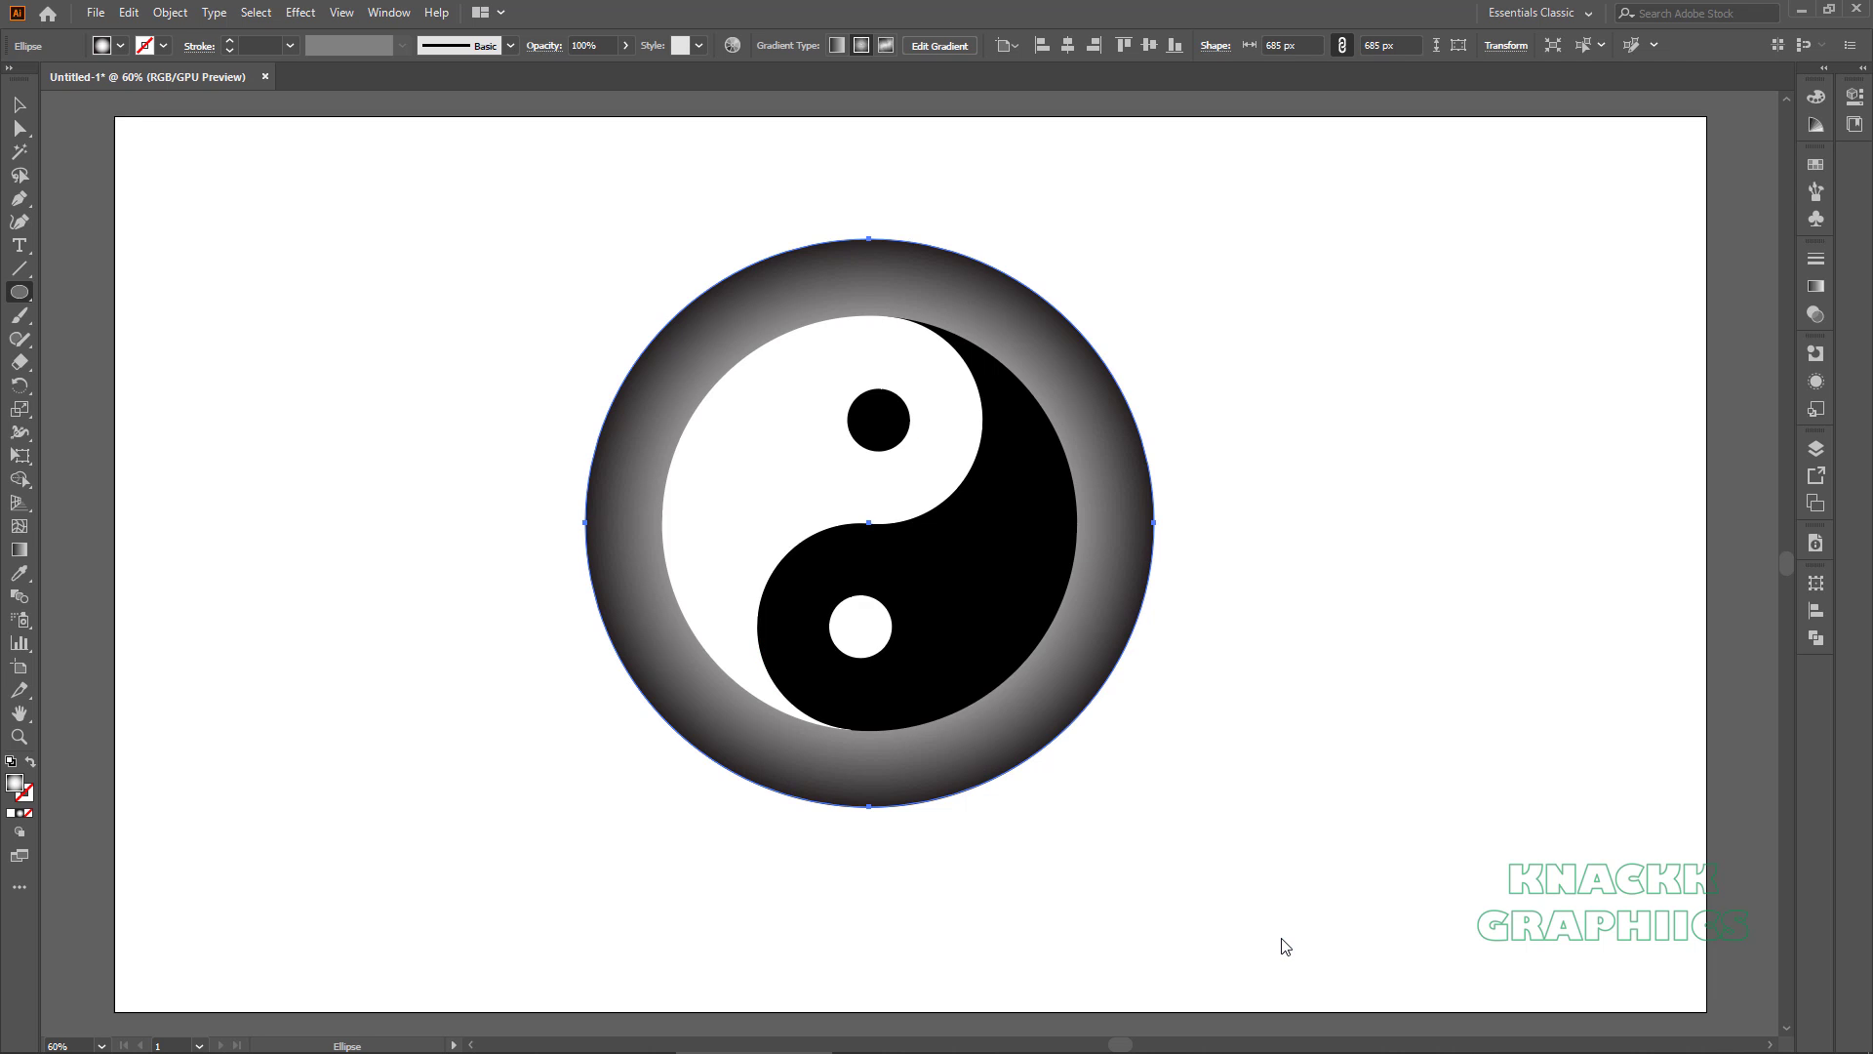
Draw a curved Pen arc inside the black half along its lower-right edge.
click(12, 200)
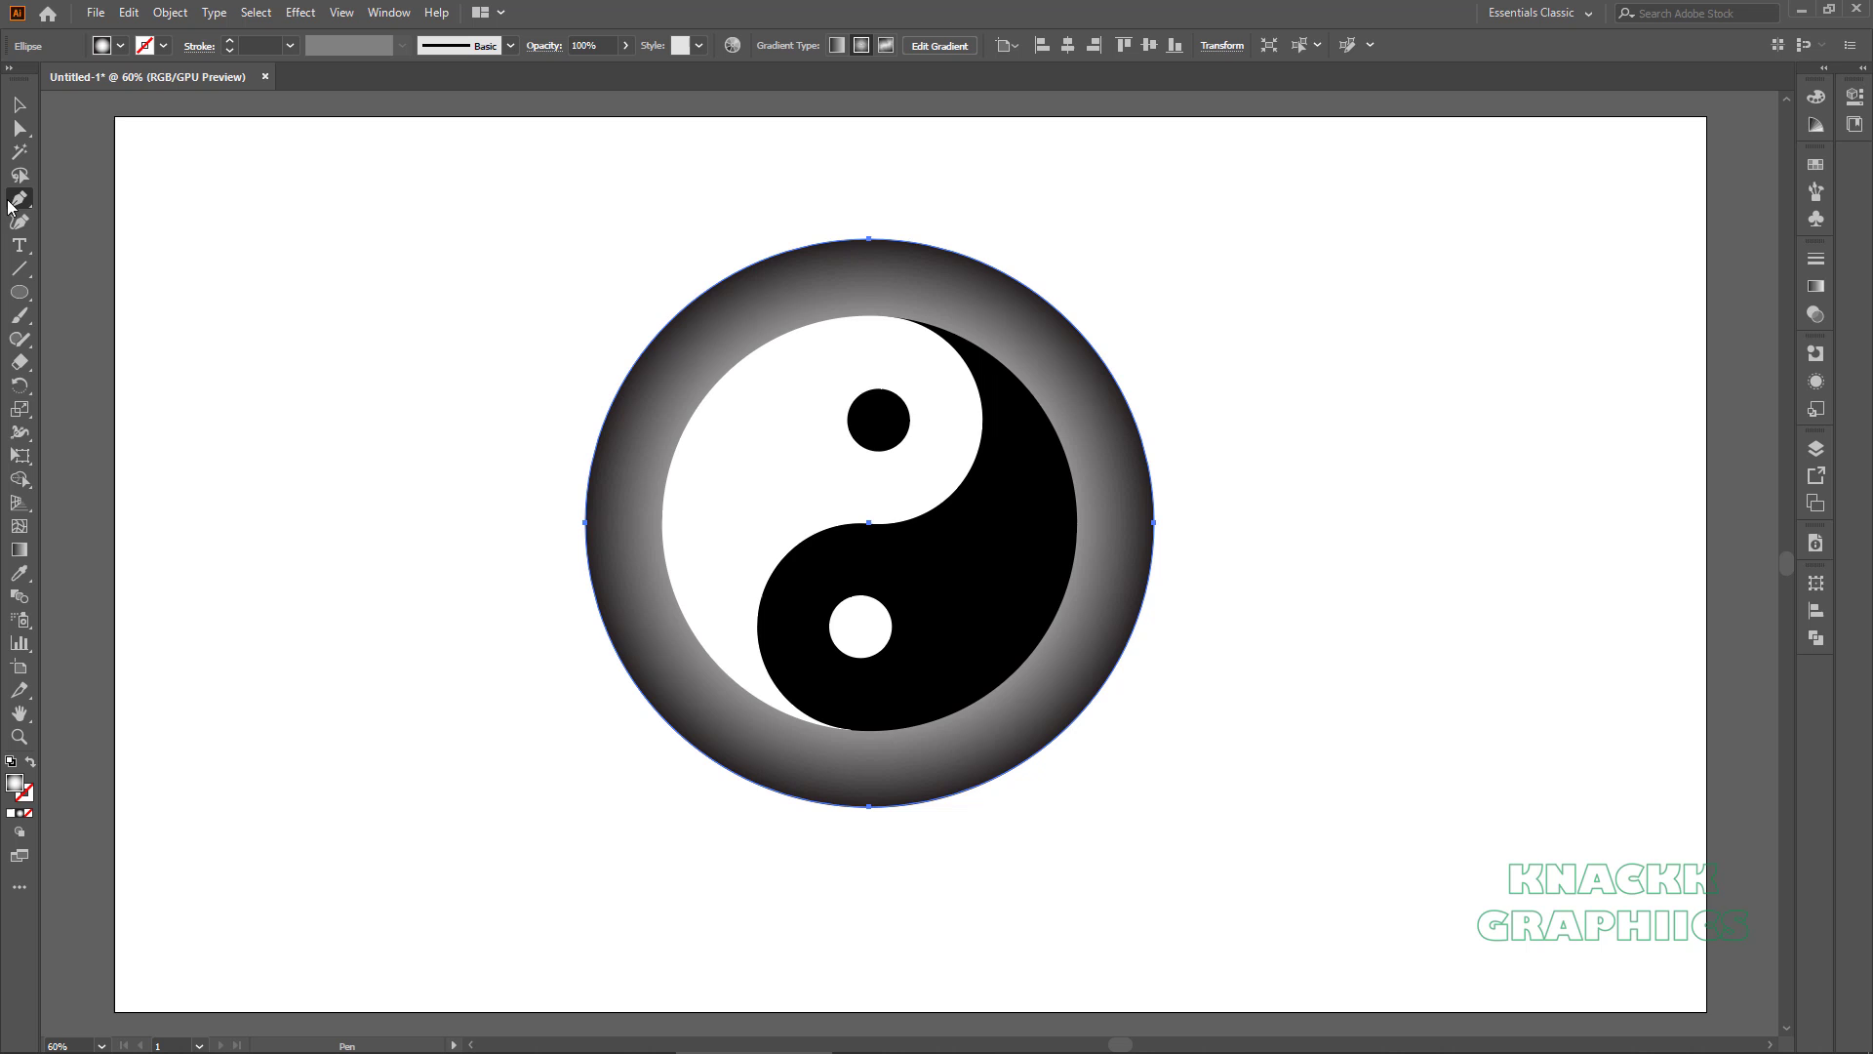
click(929, 698)
click(1056, 493)
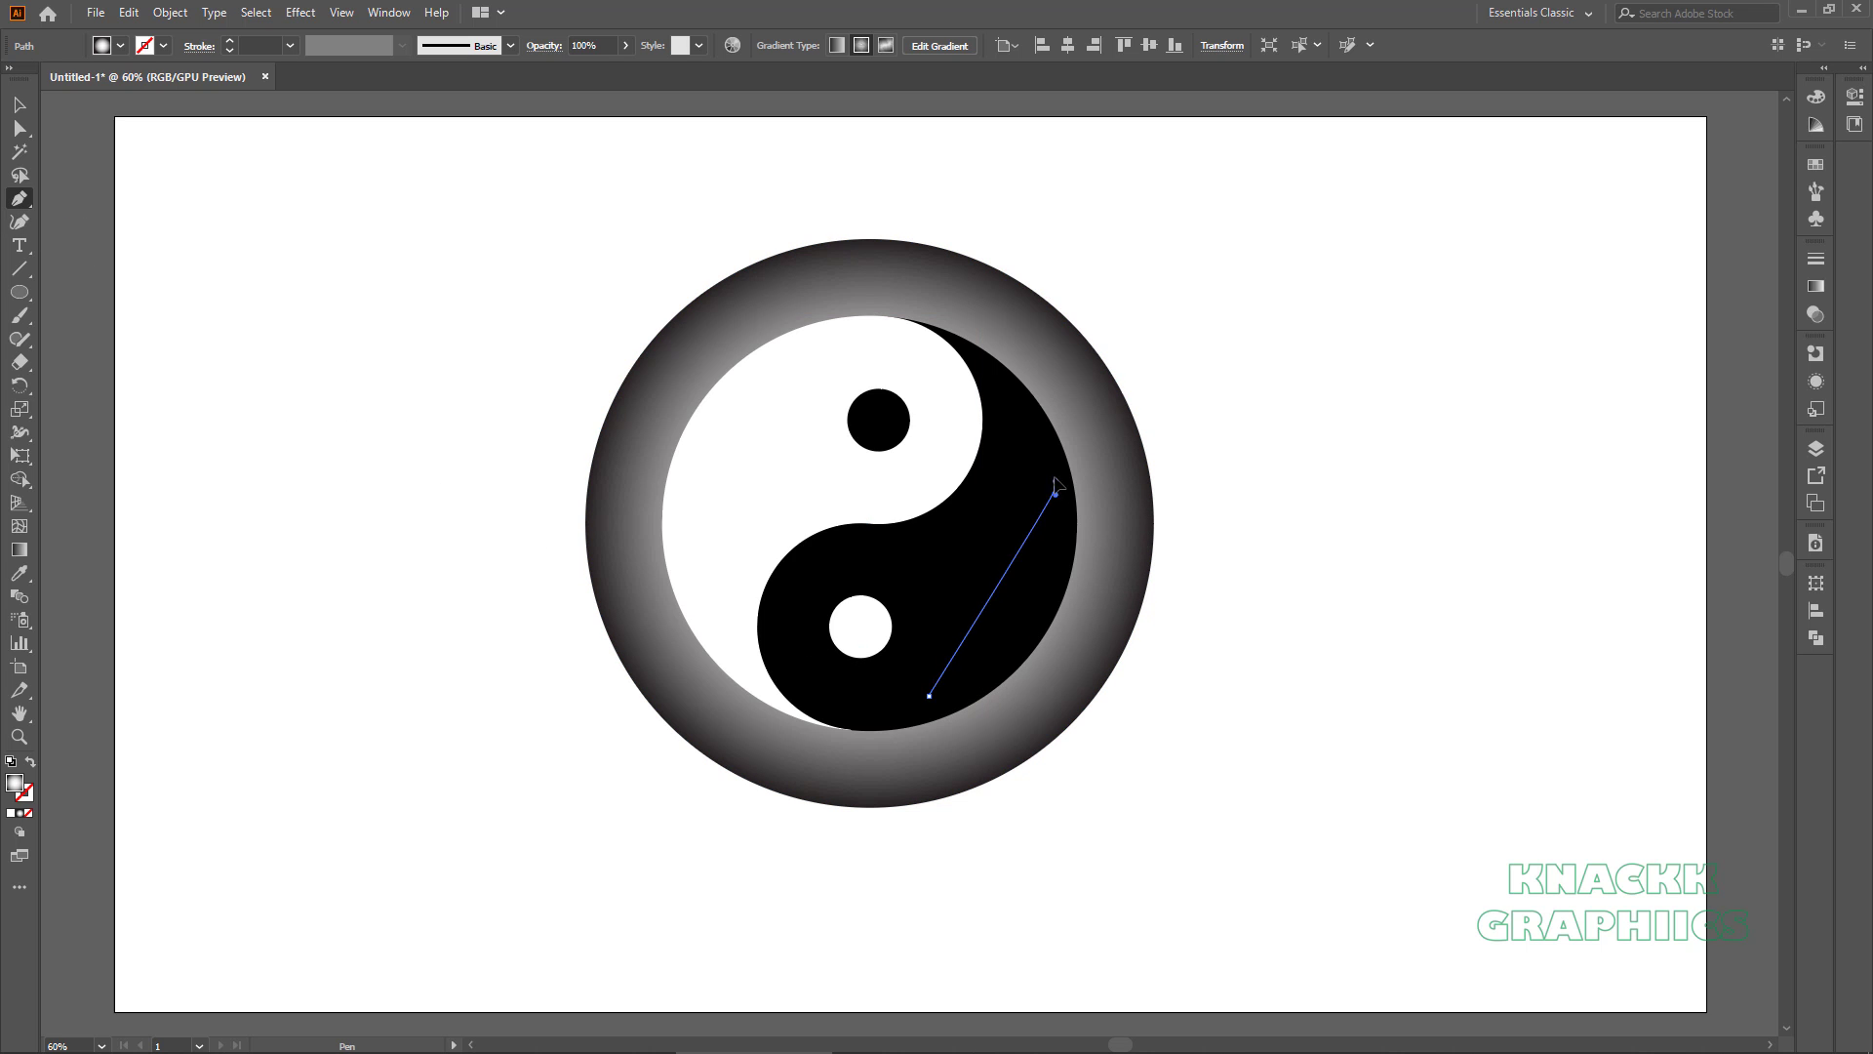
drag(1055, 479, 1057, 315)
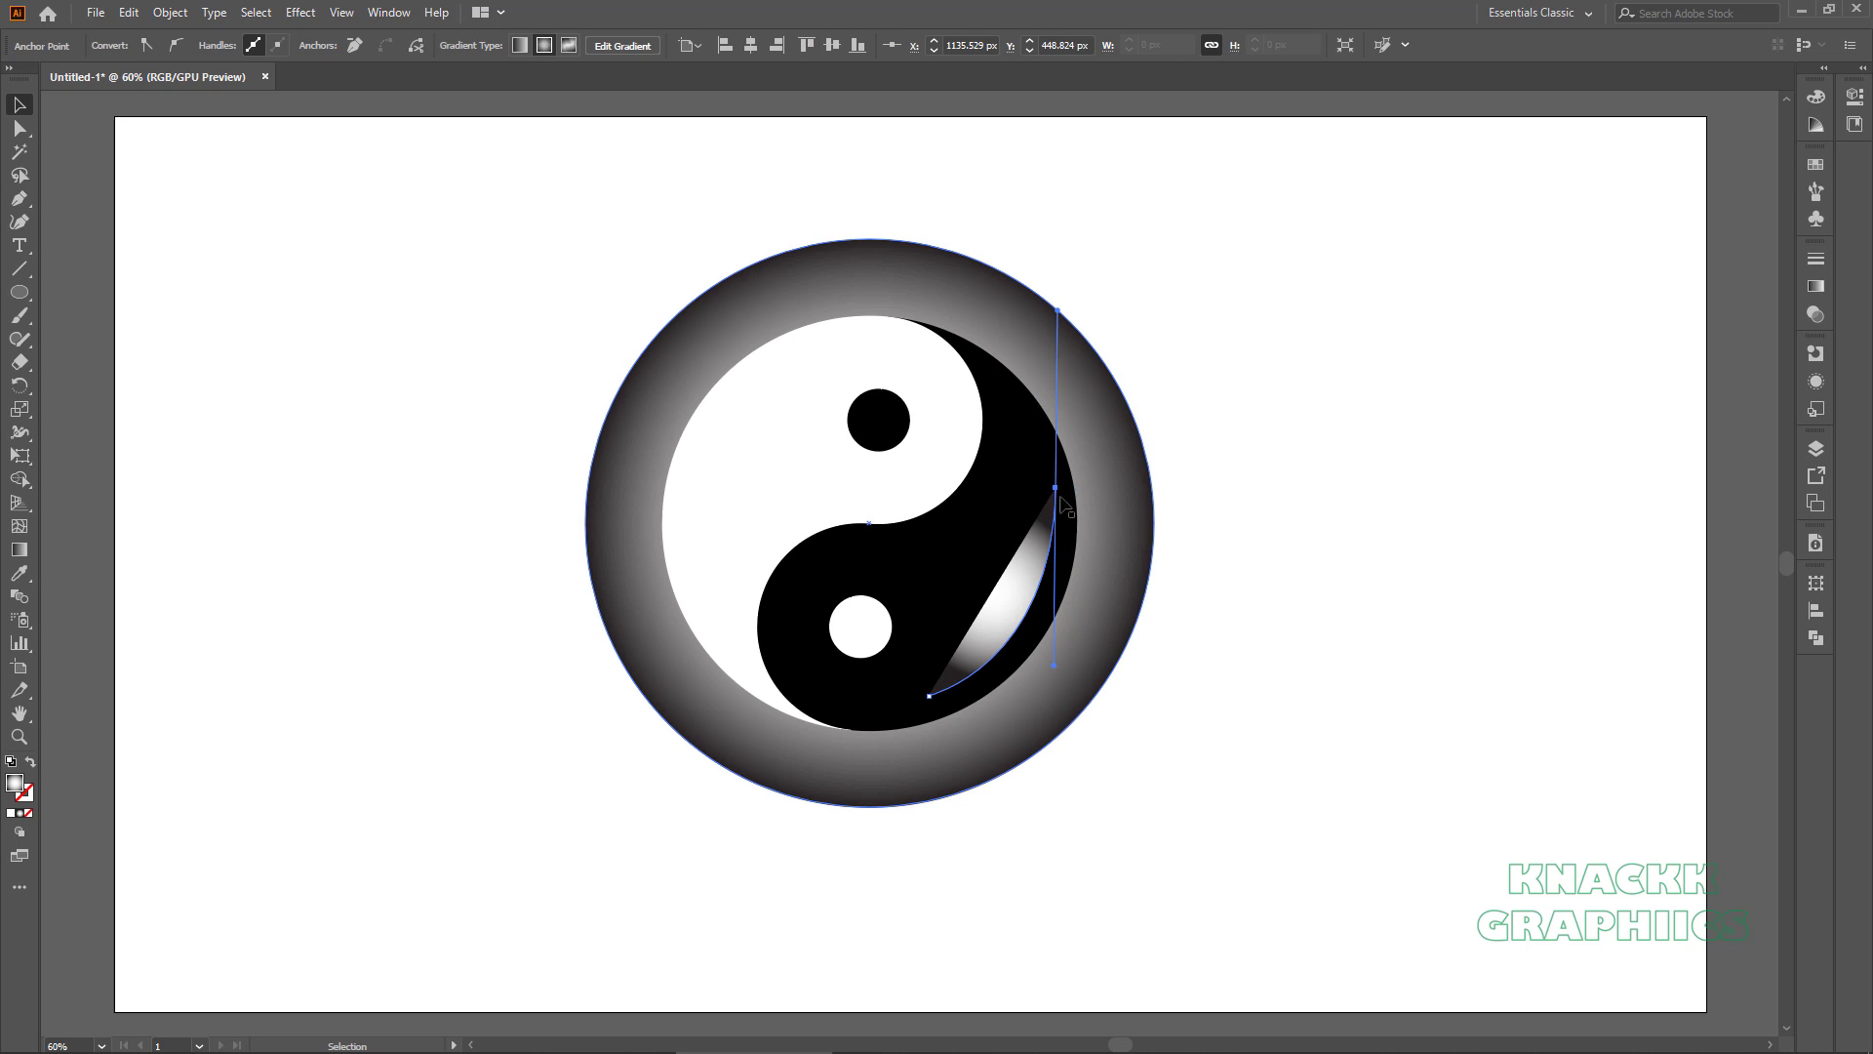
key(v)
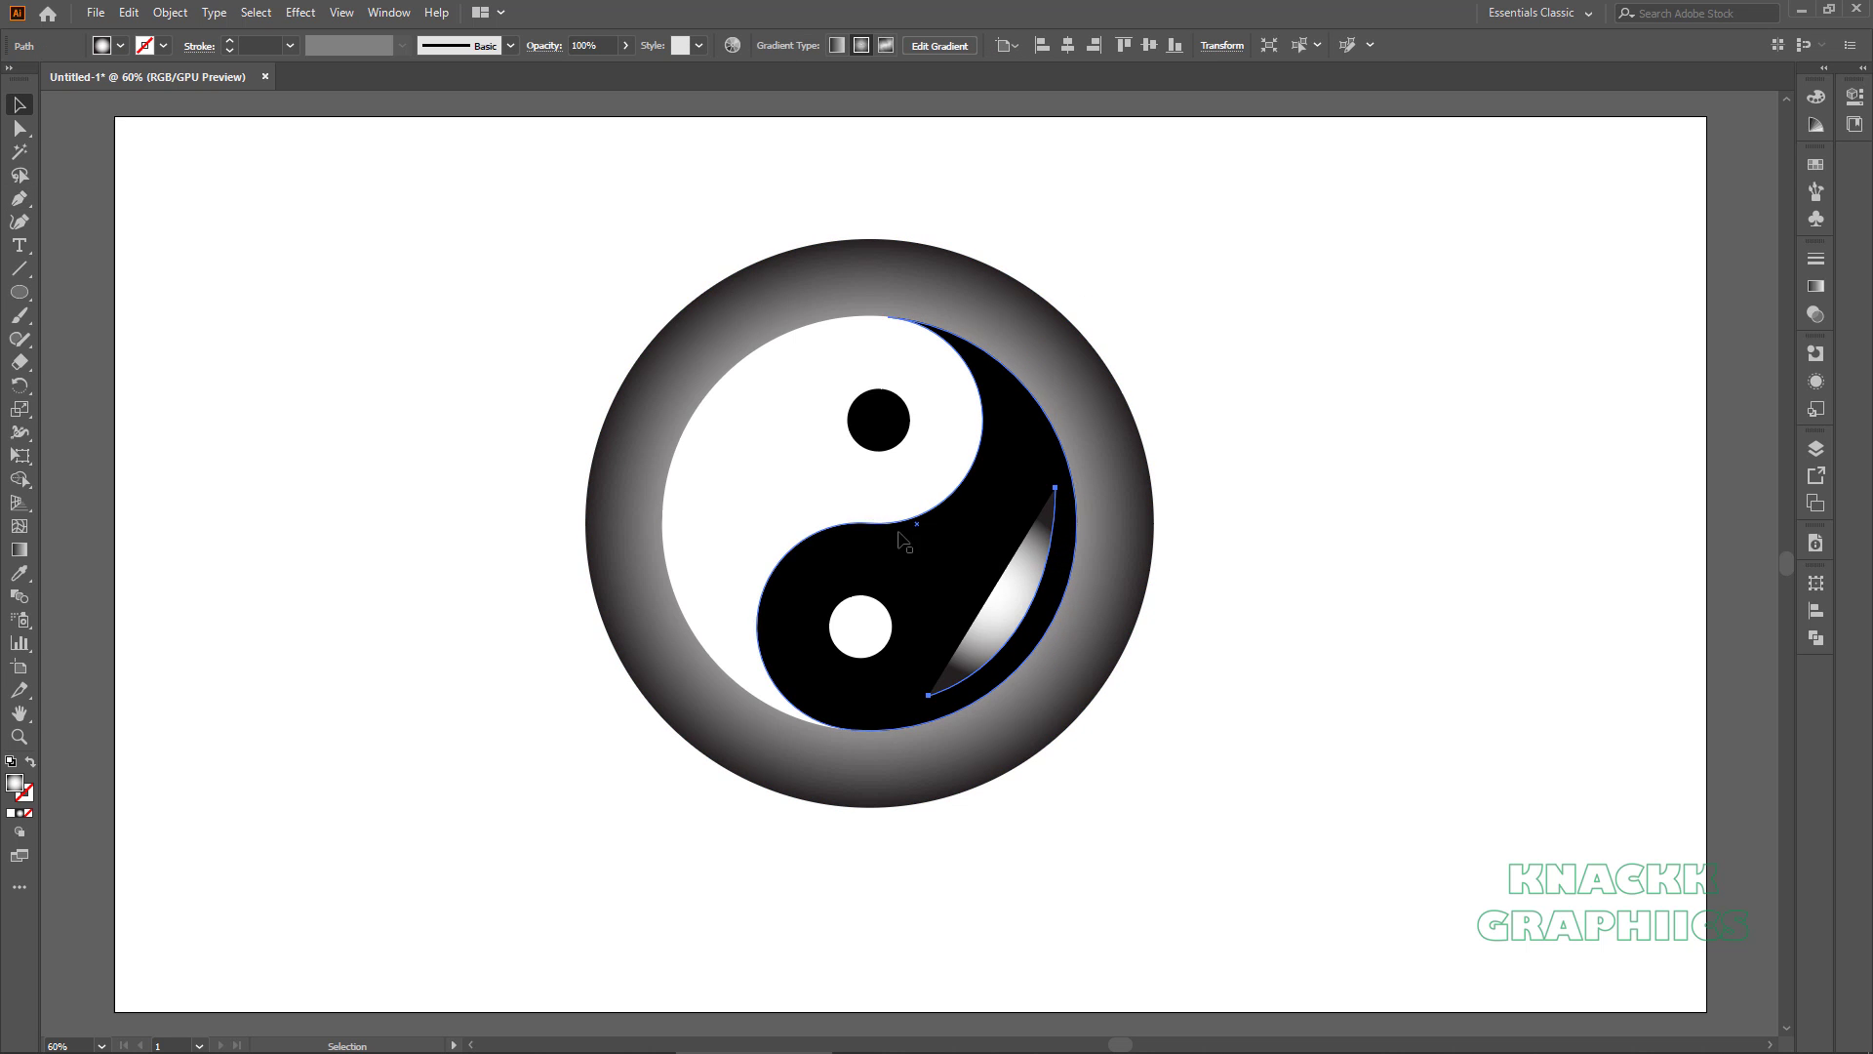
Give the arc no fill, an 11 pt white stroke and a tapered width profile.
click(120, 46)
click(8, 82)
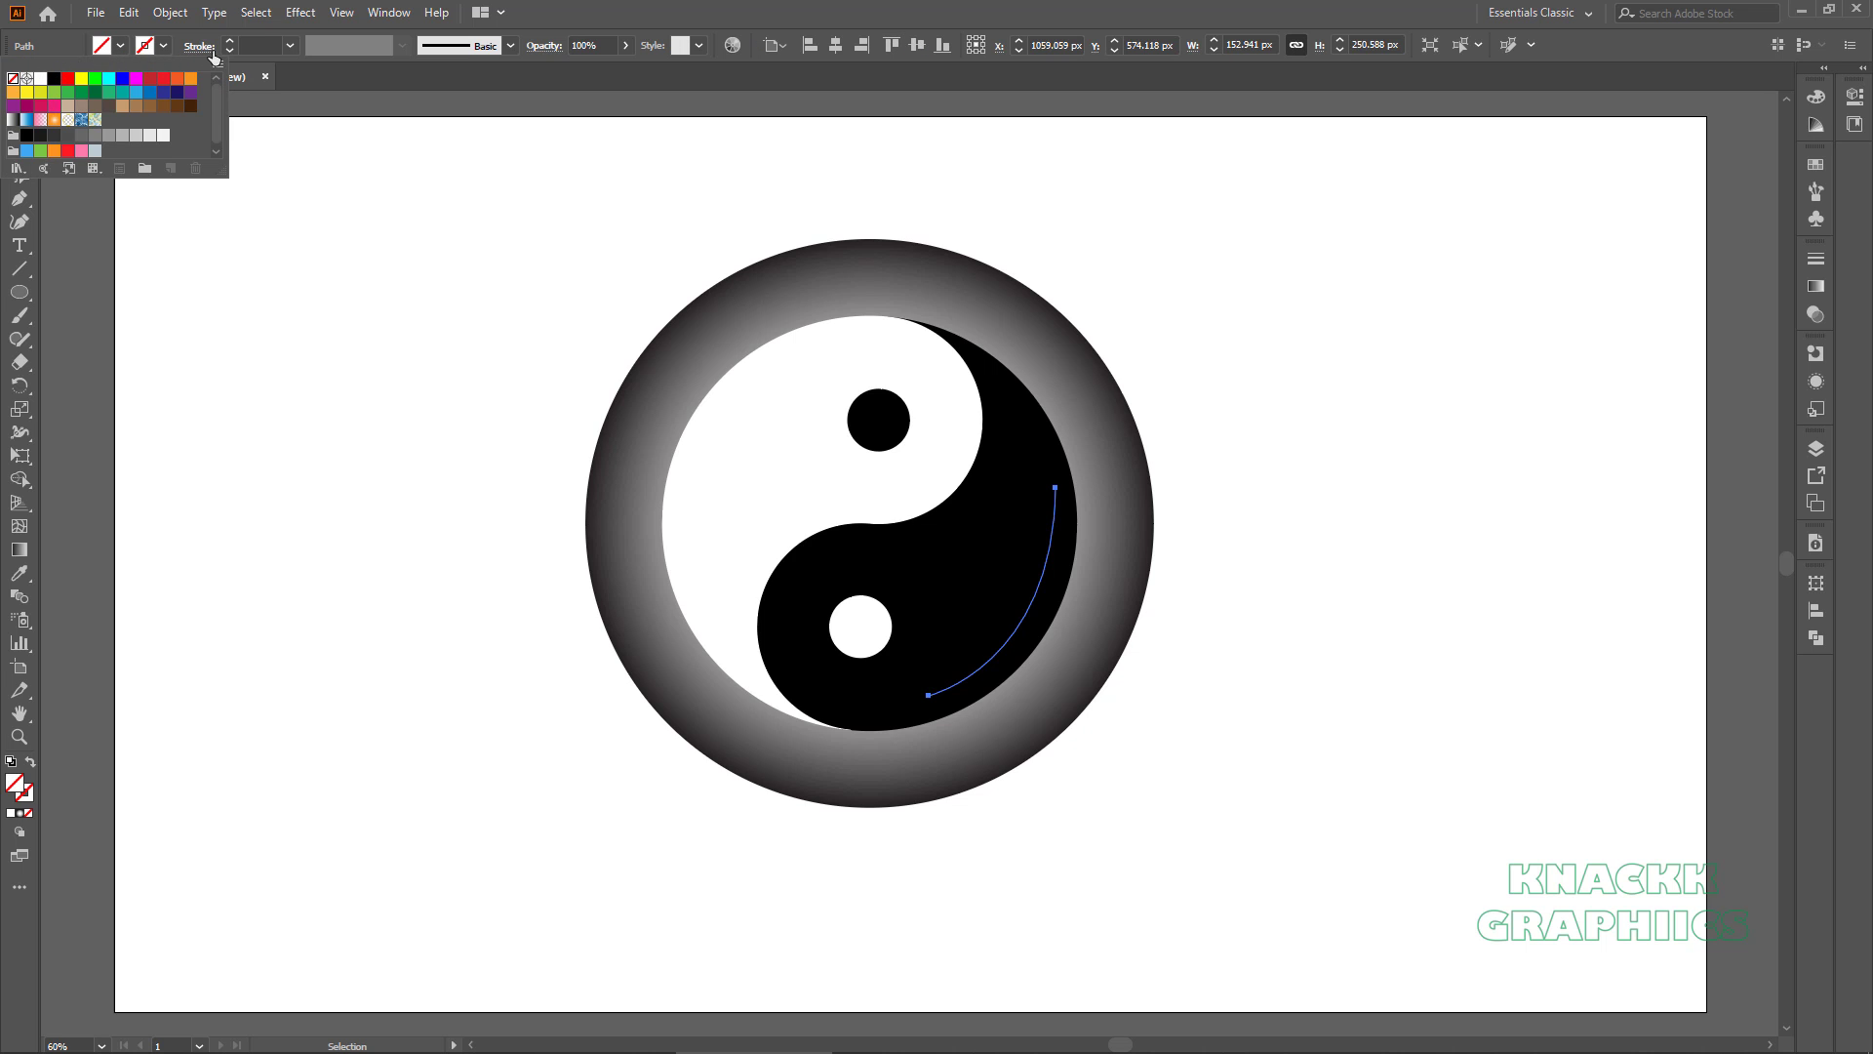
click(260, 44)
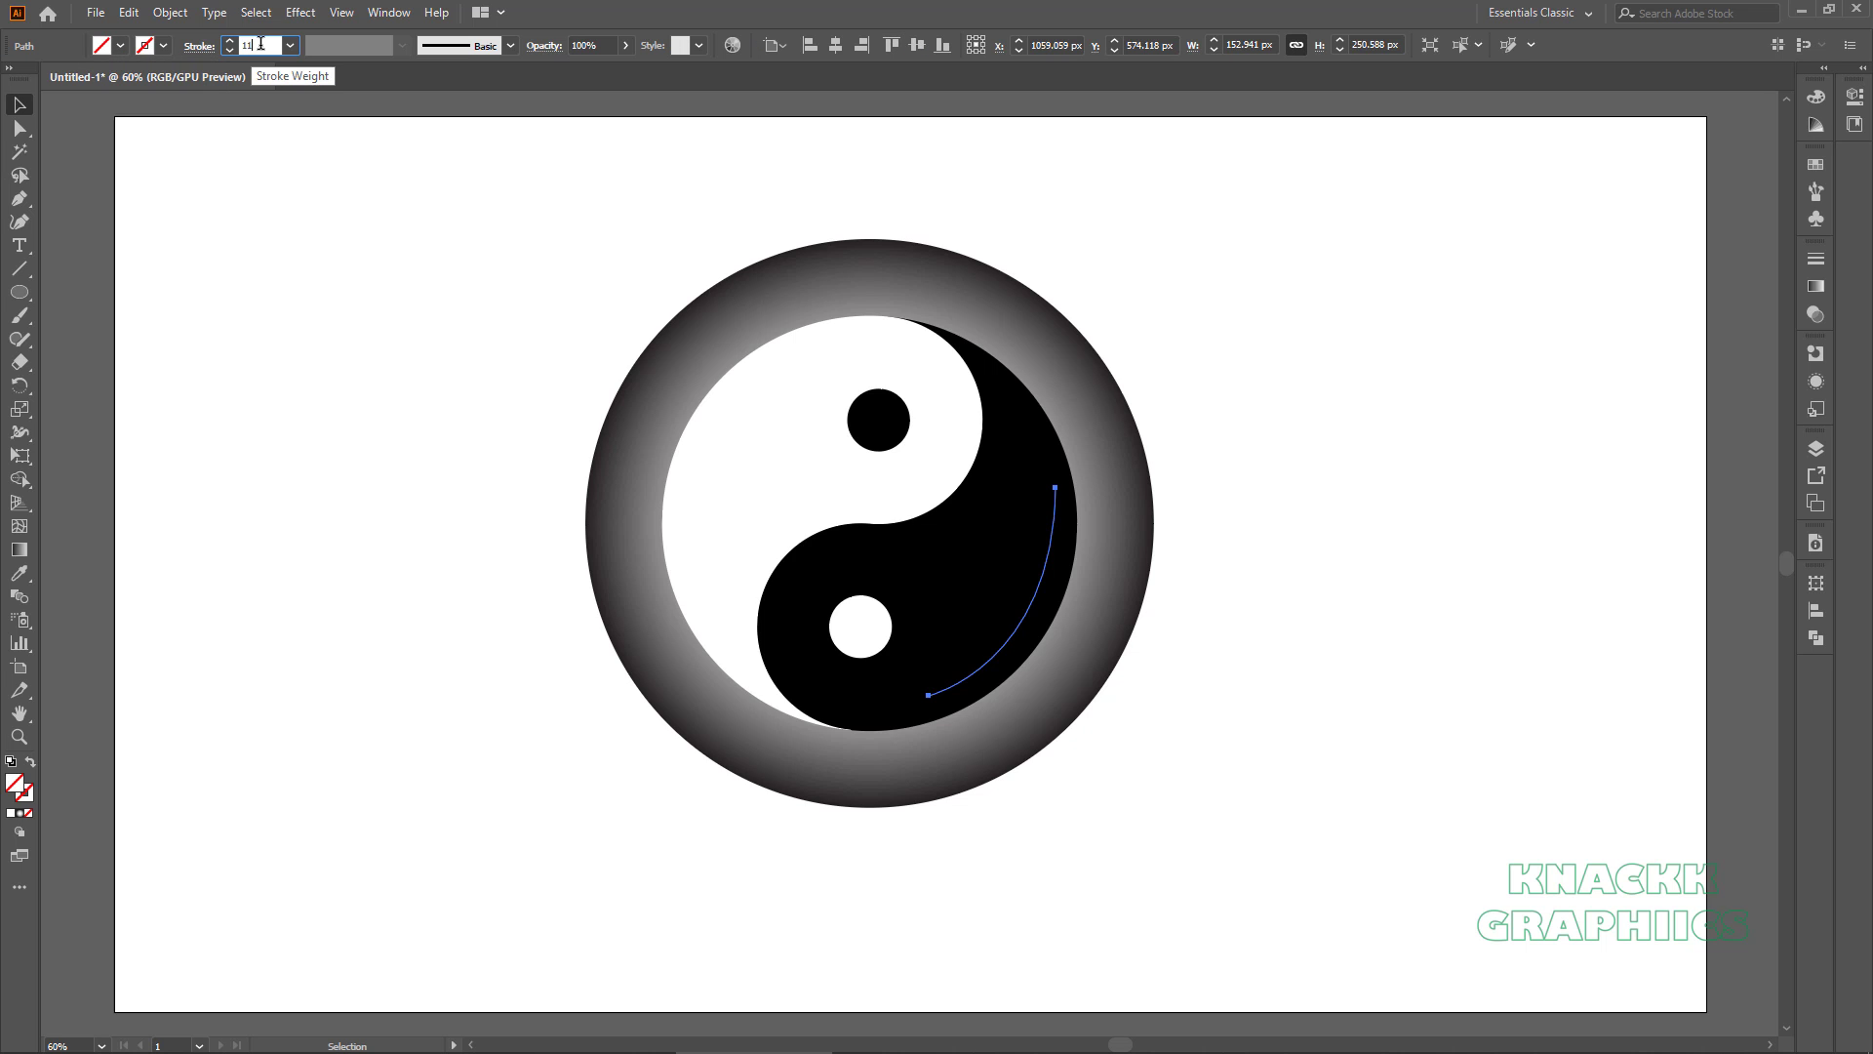
text(11)
key(Return)
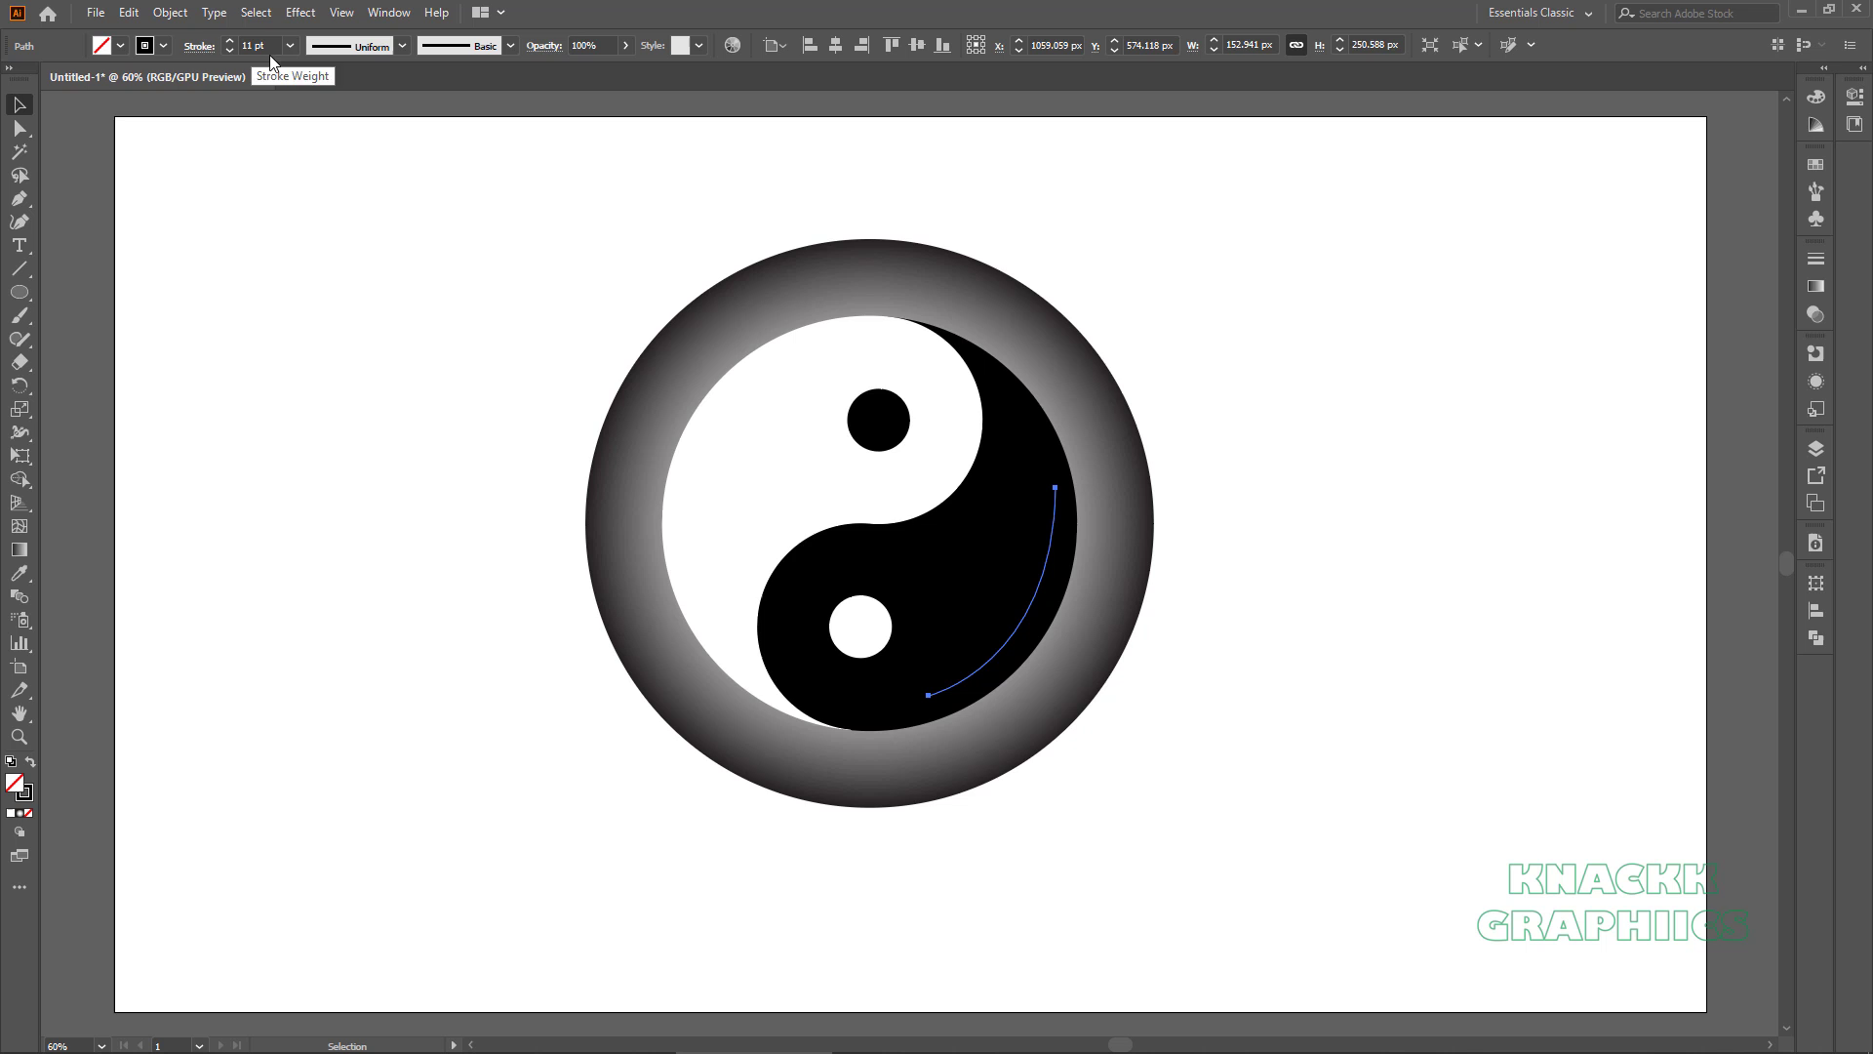
click(163, 46)
click(40, 79)
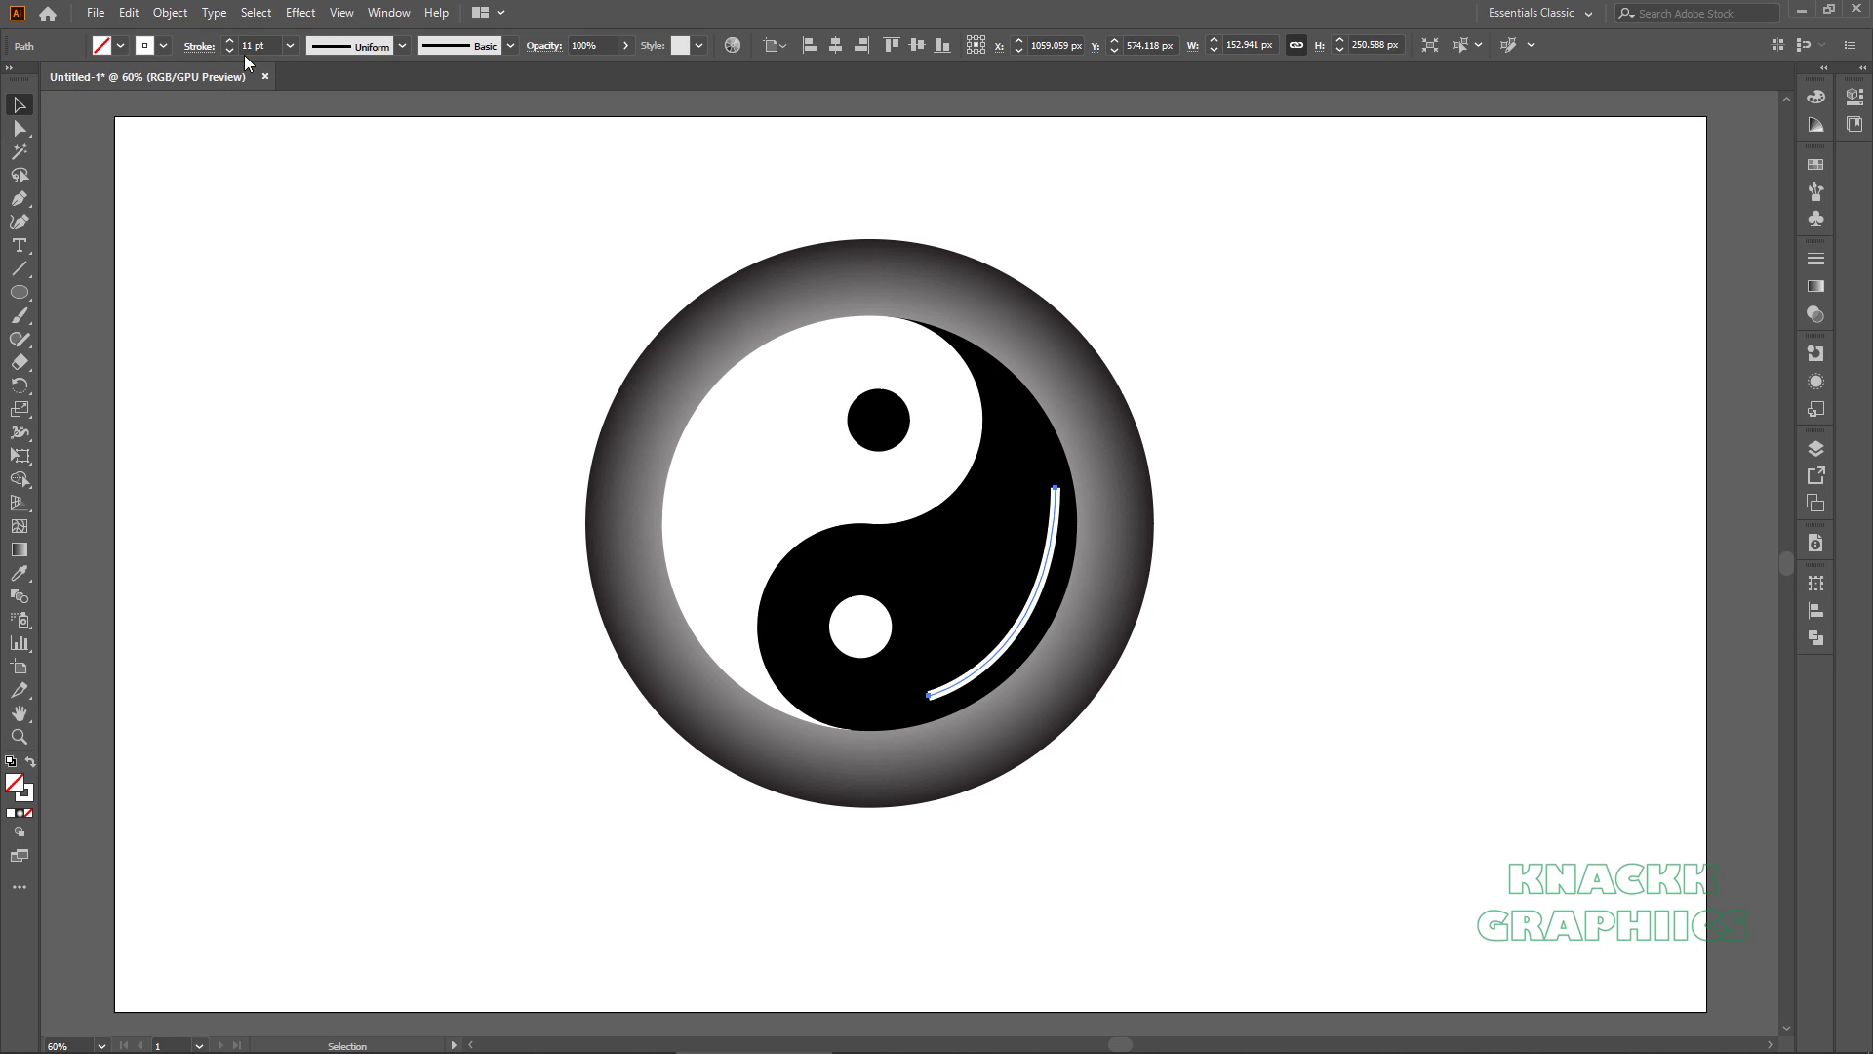
click(401, 47)
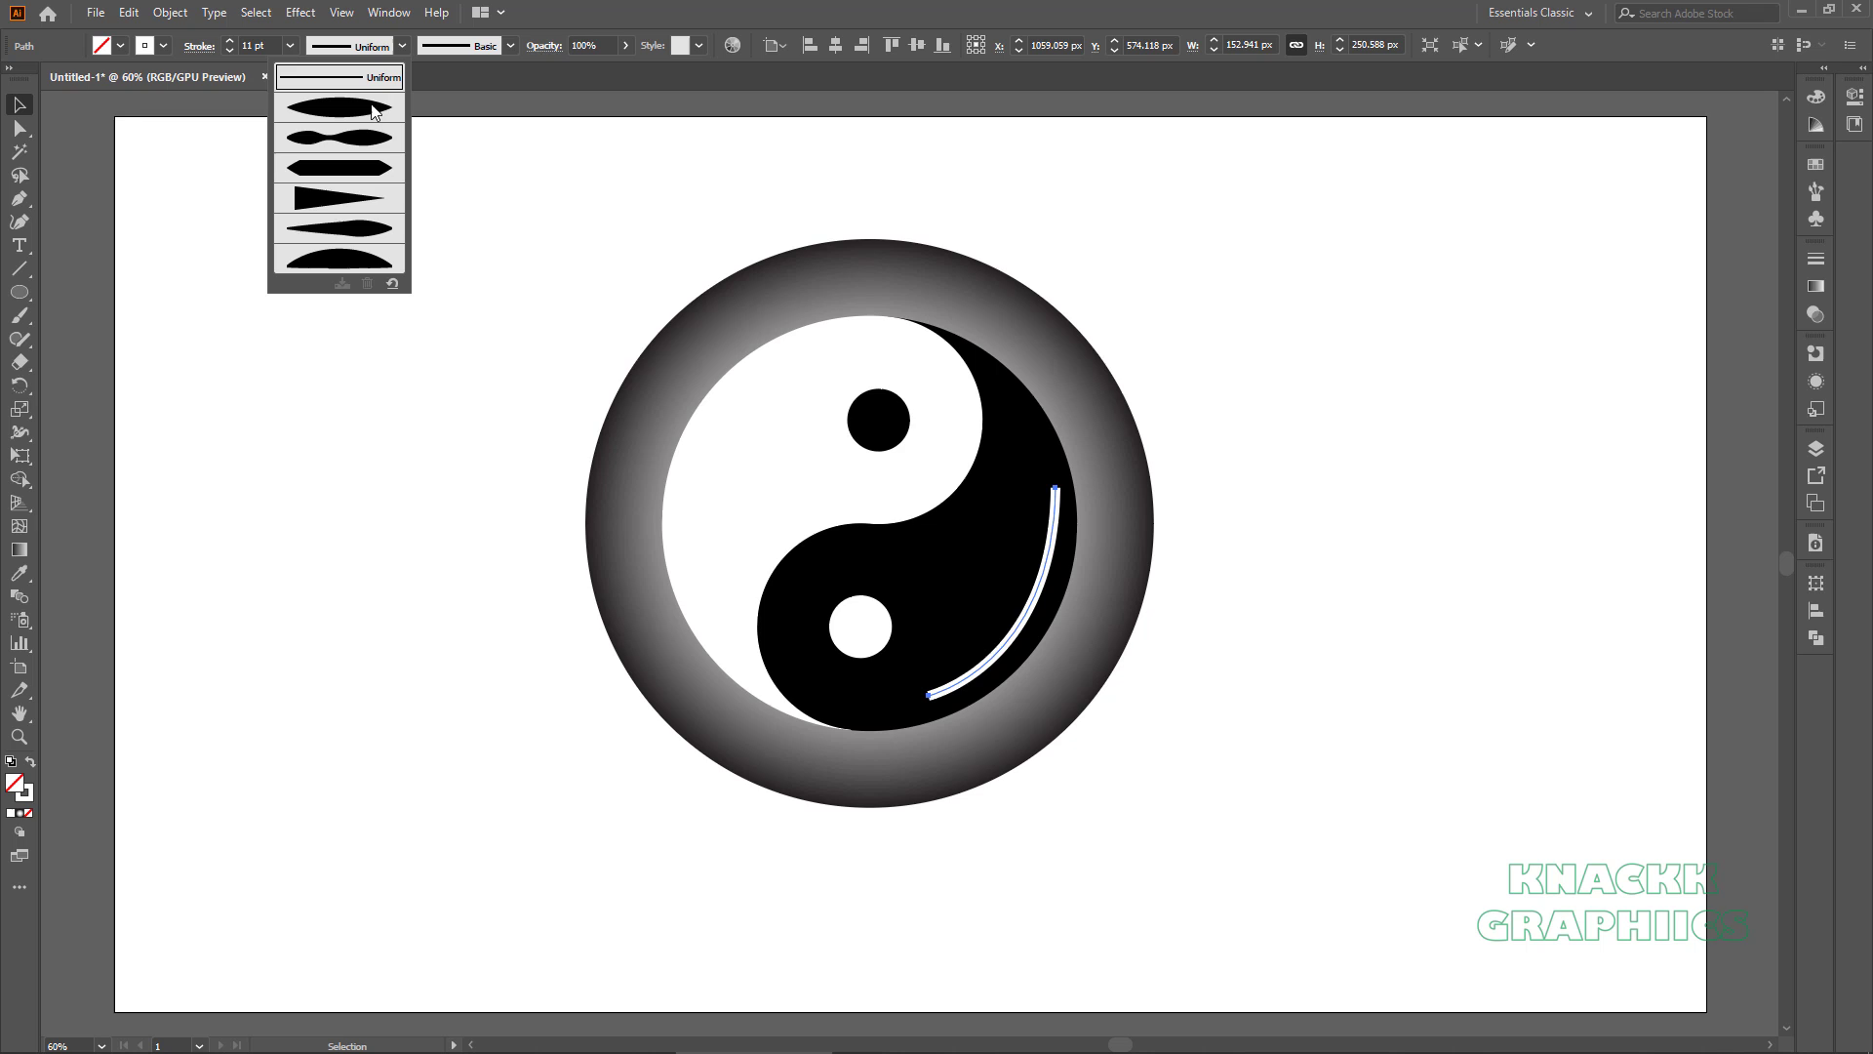
click(374, 113)
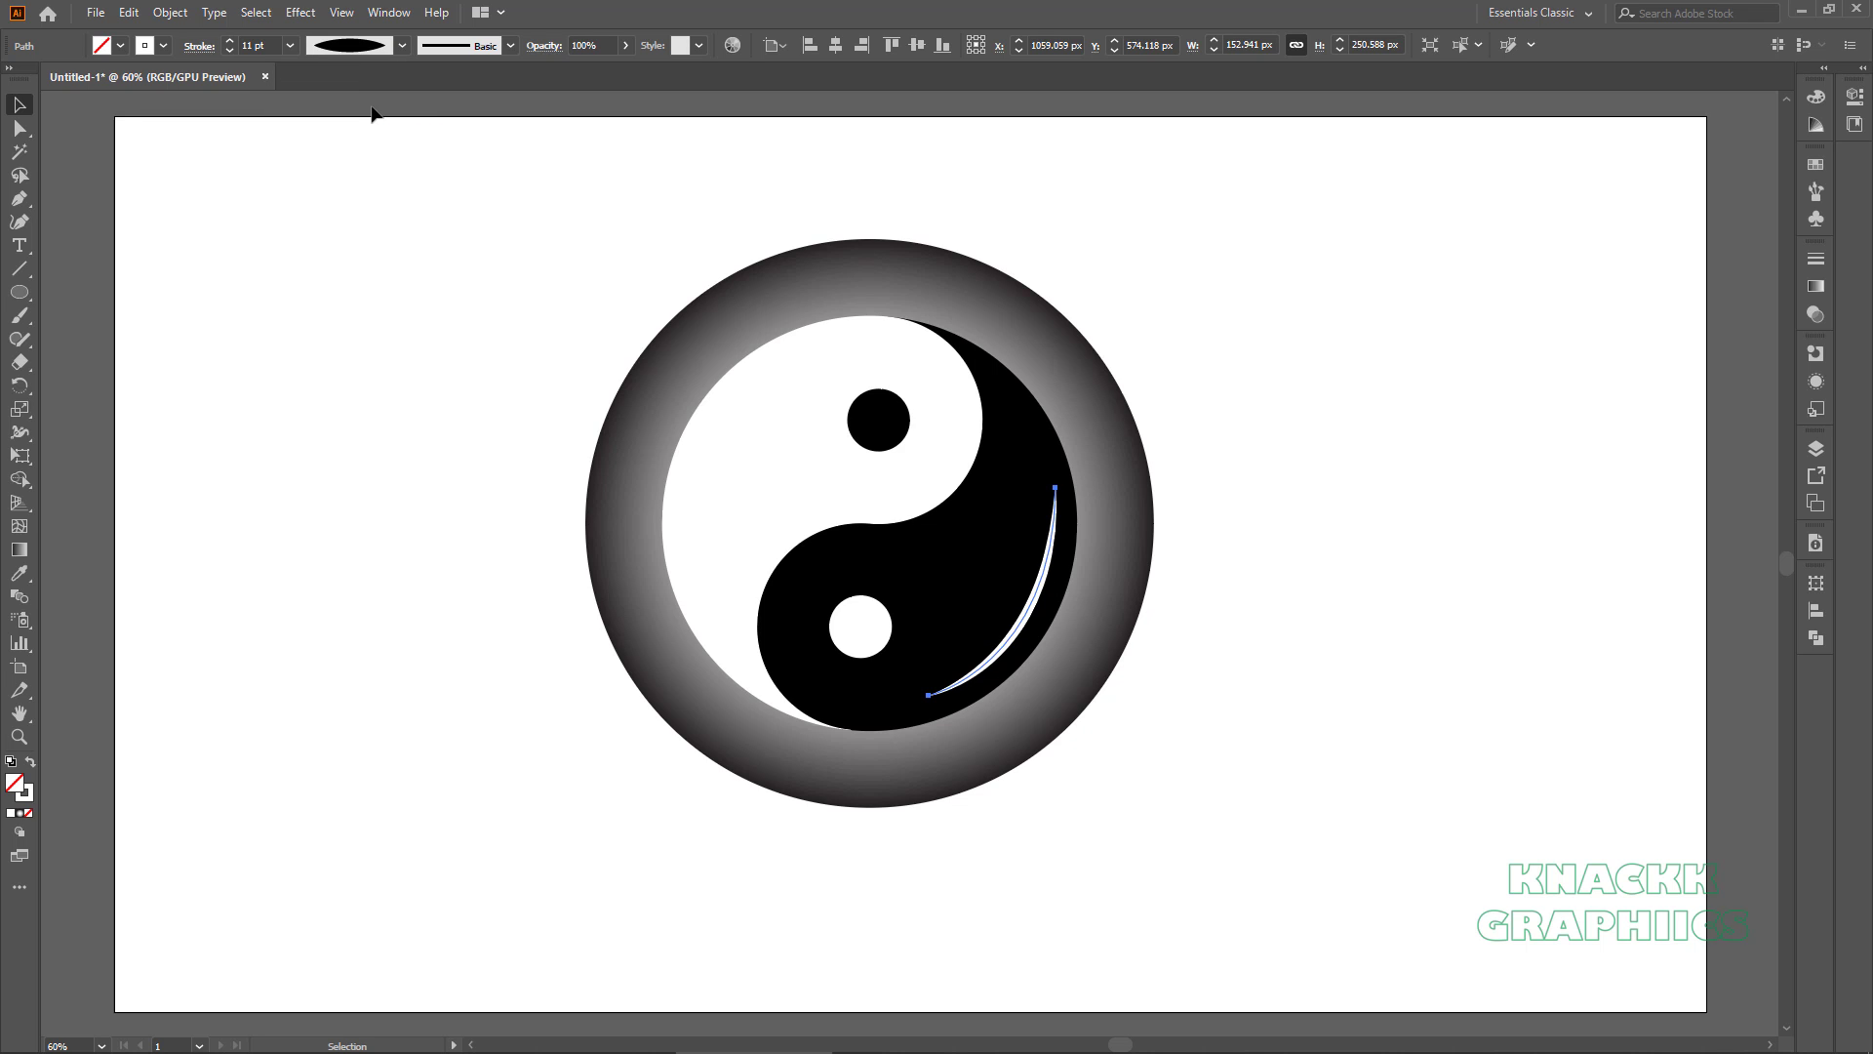
Apply a Gaussian Blur with radius 29 to the highlight arc.
click(301, 13)
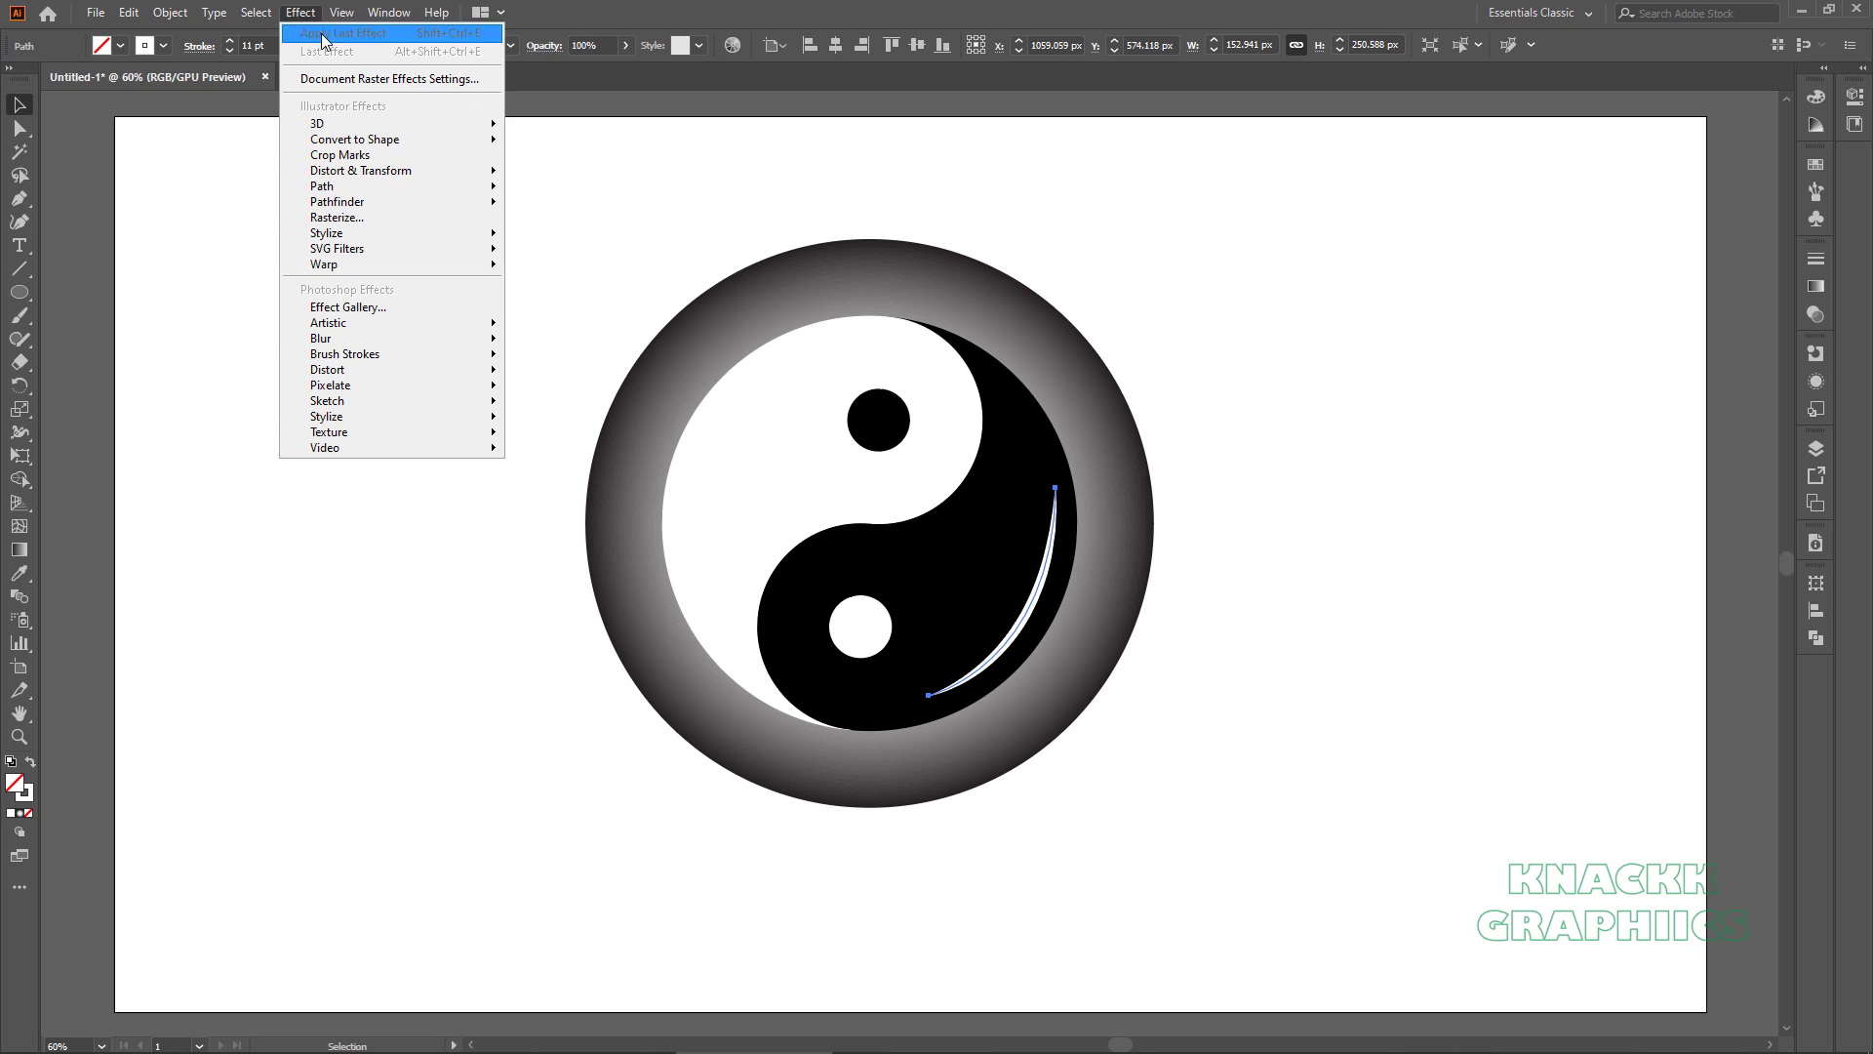
mouse_move(434, 339)
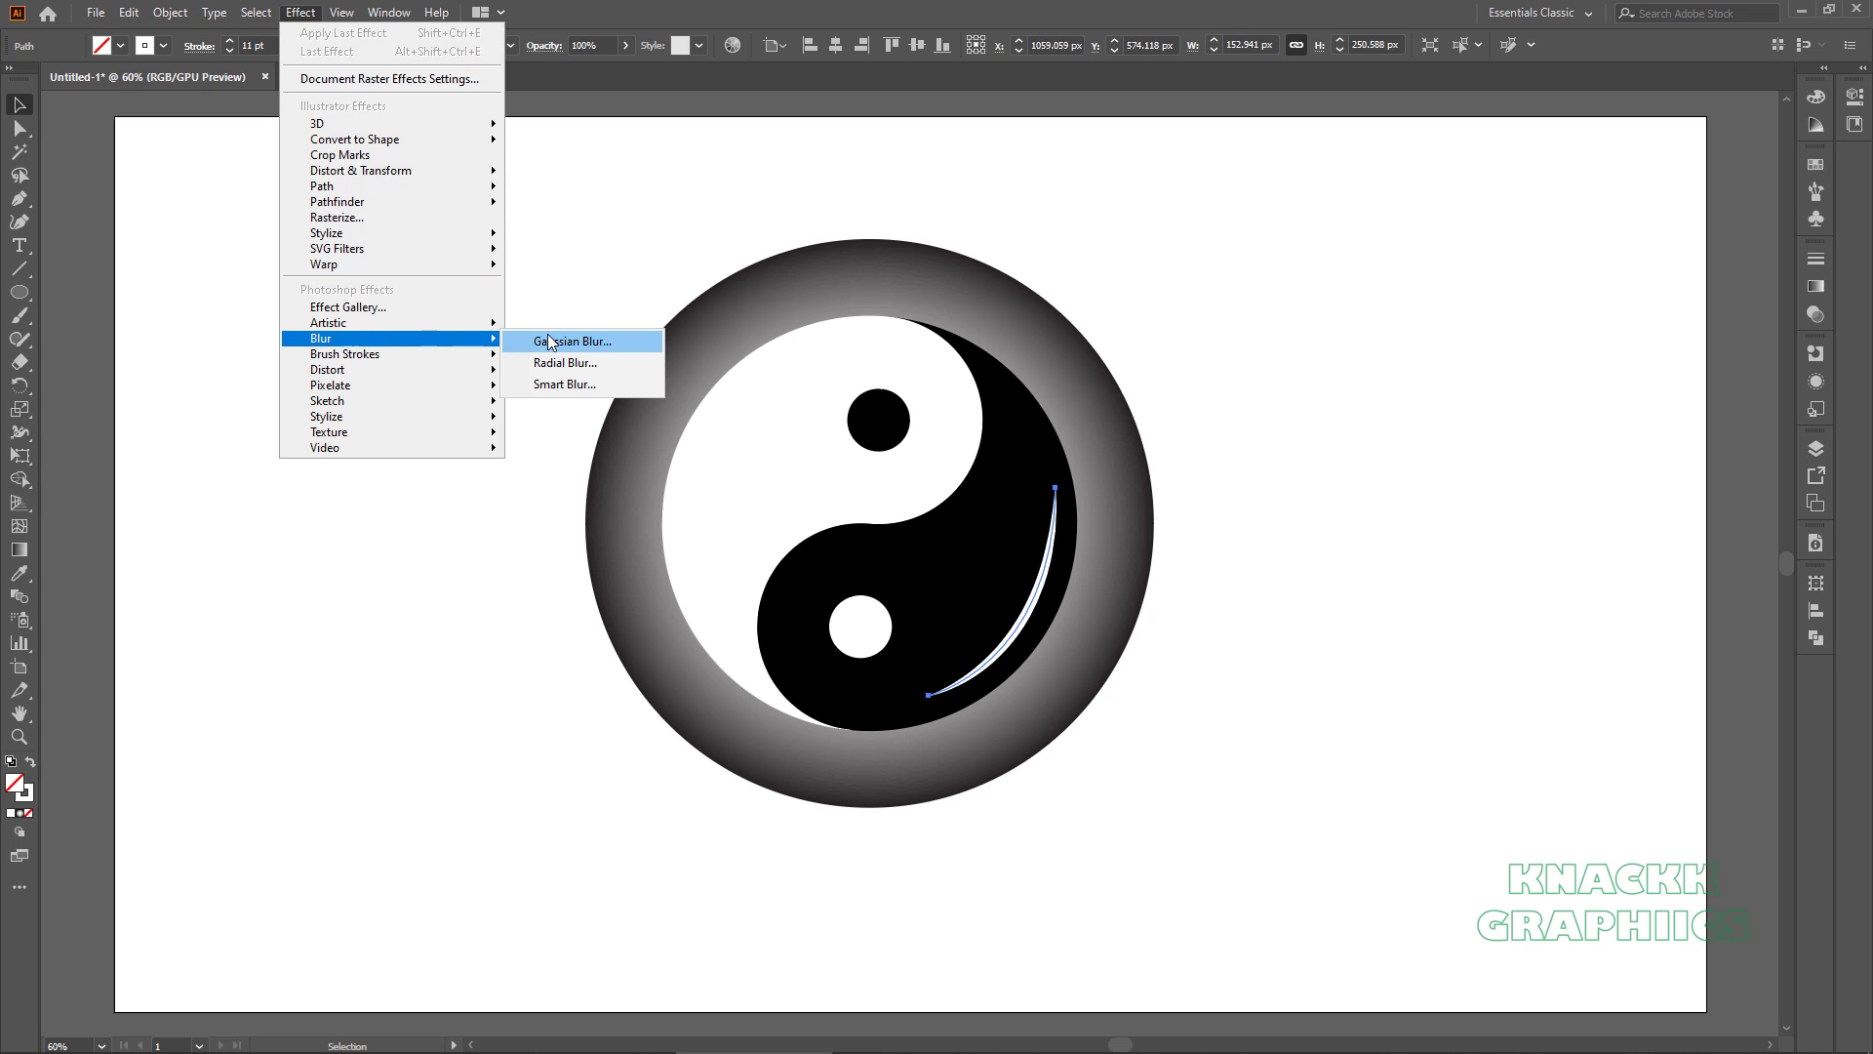
click(624, 341)
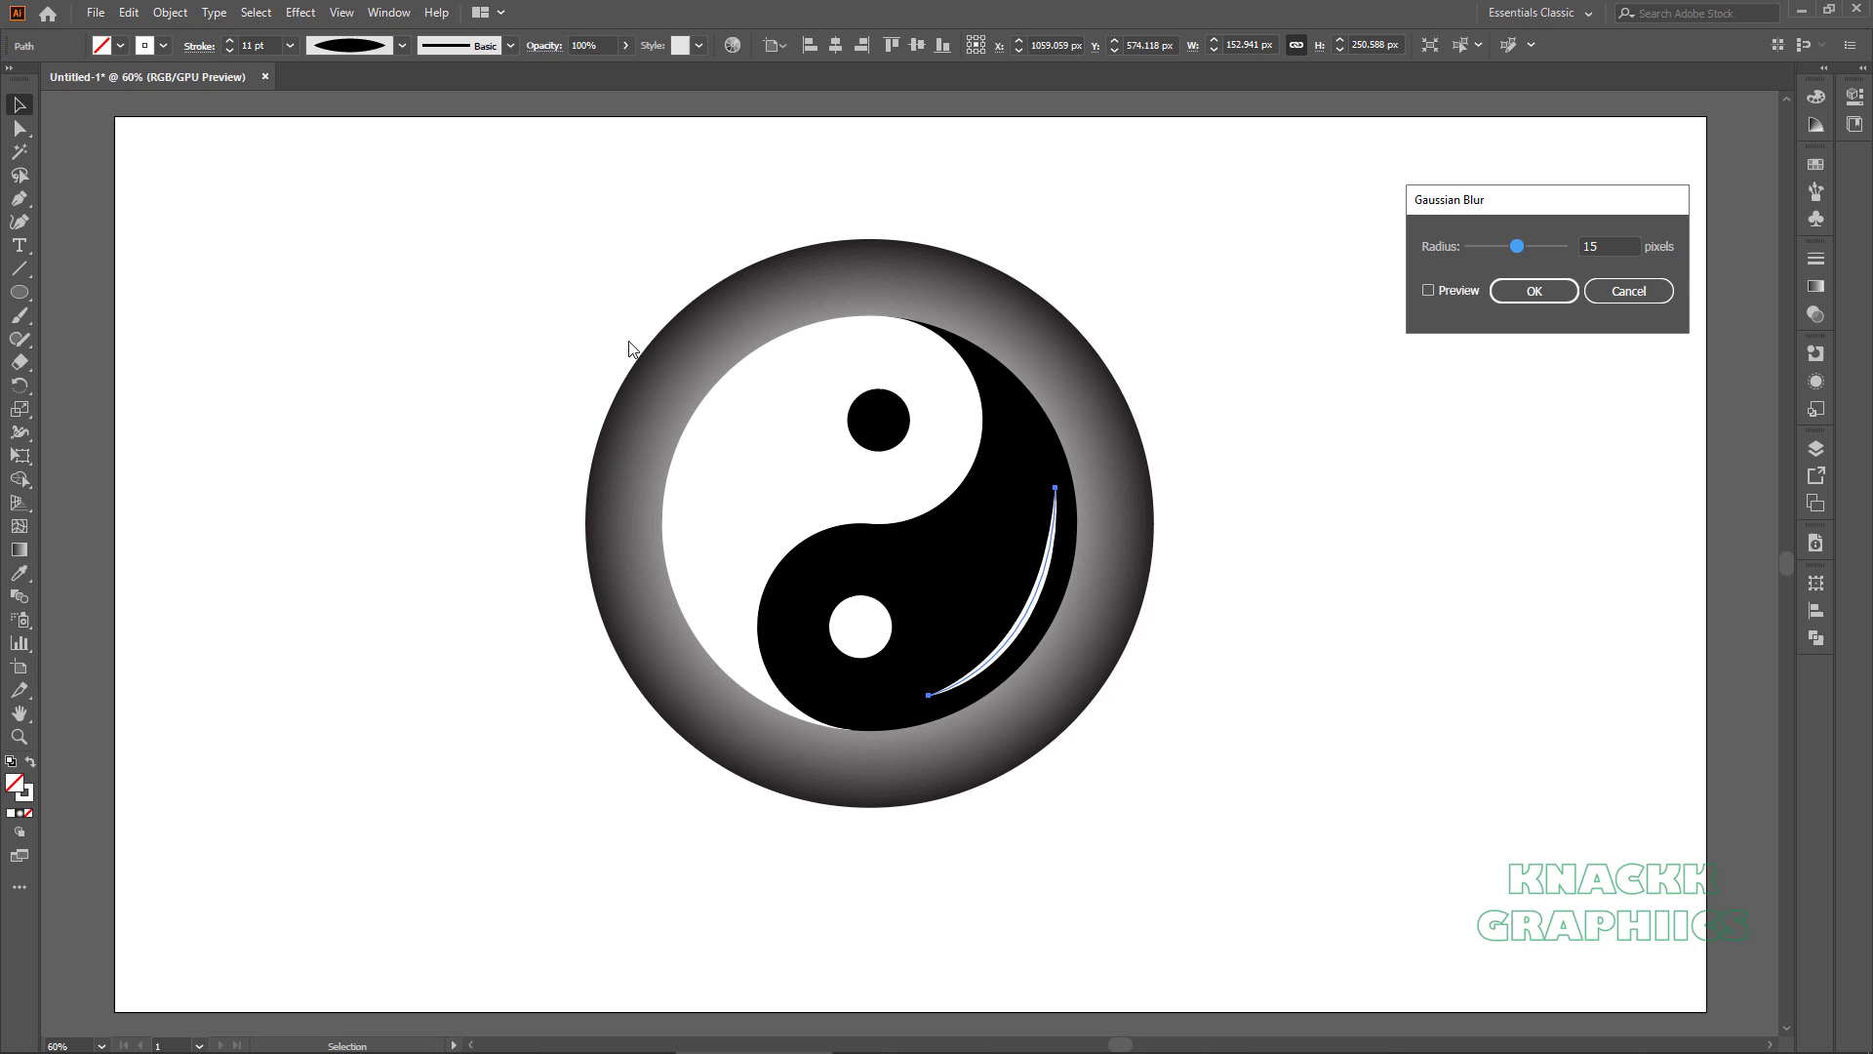
click(1608, 244)
key(Return)
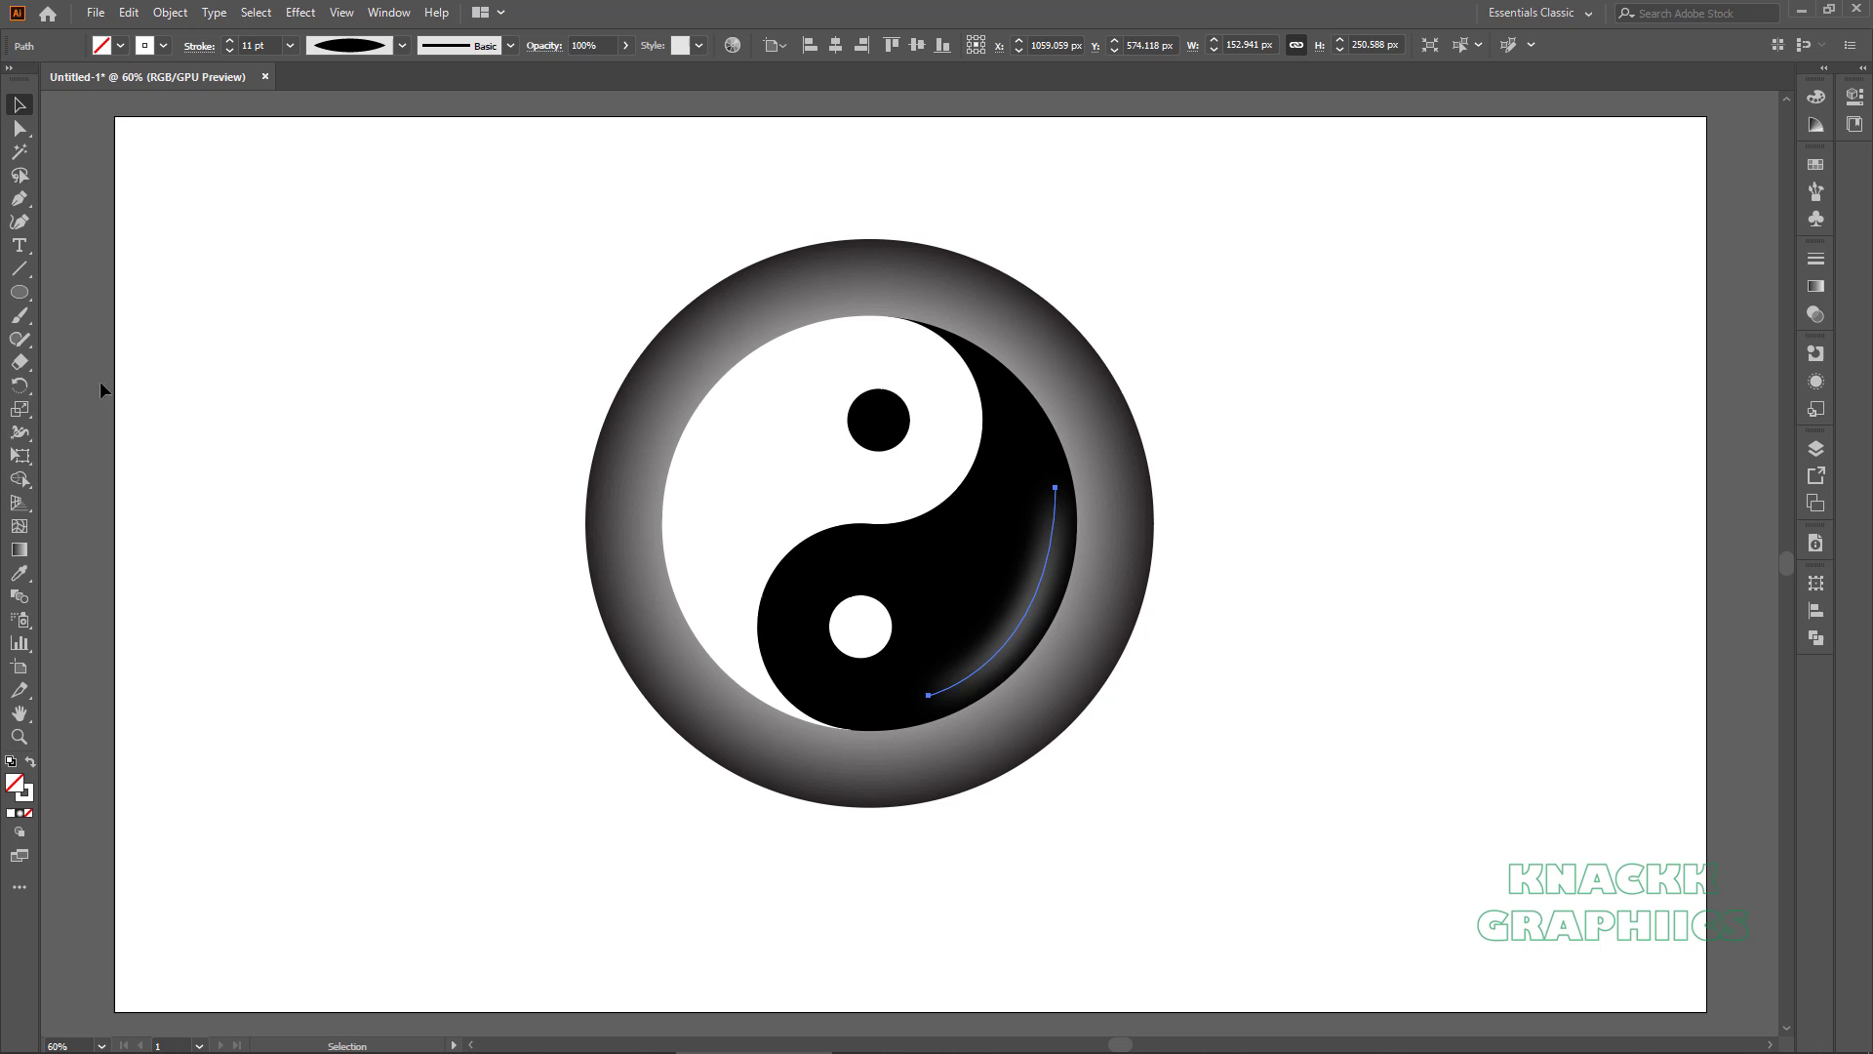
Make a 180° rotated copy of the highlight arc around the yin-yang centre.
click(19, 385)
key(ctrl+y)
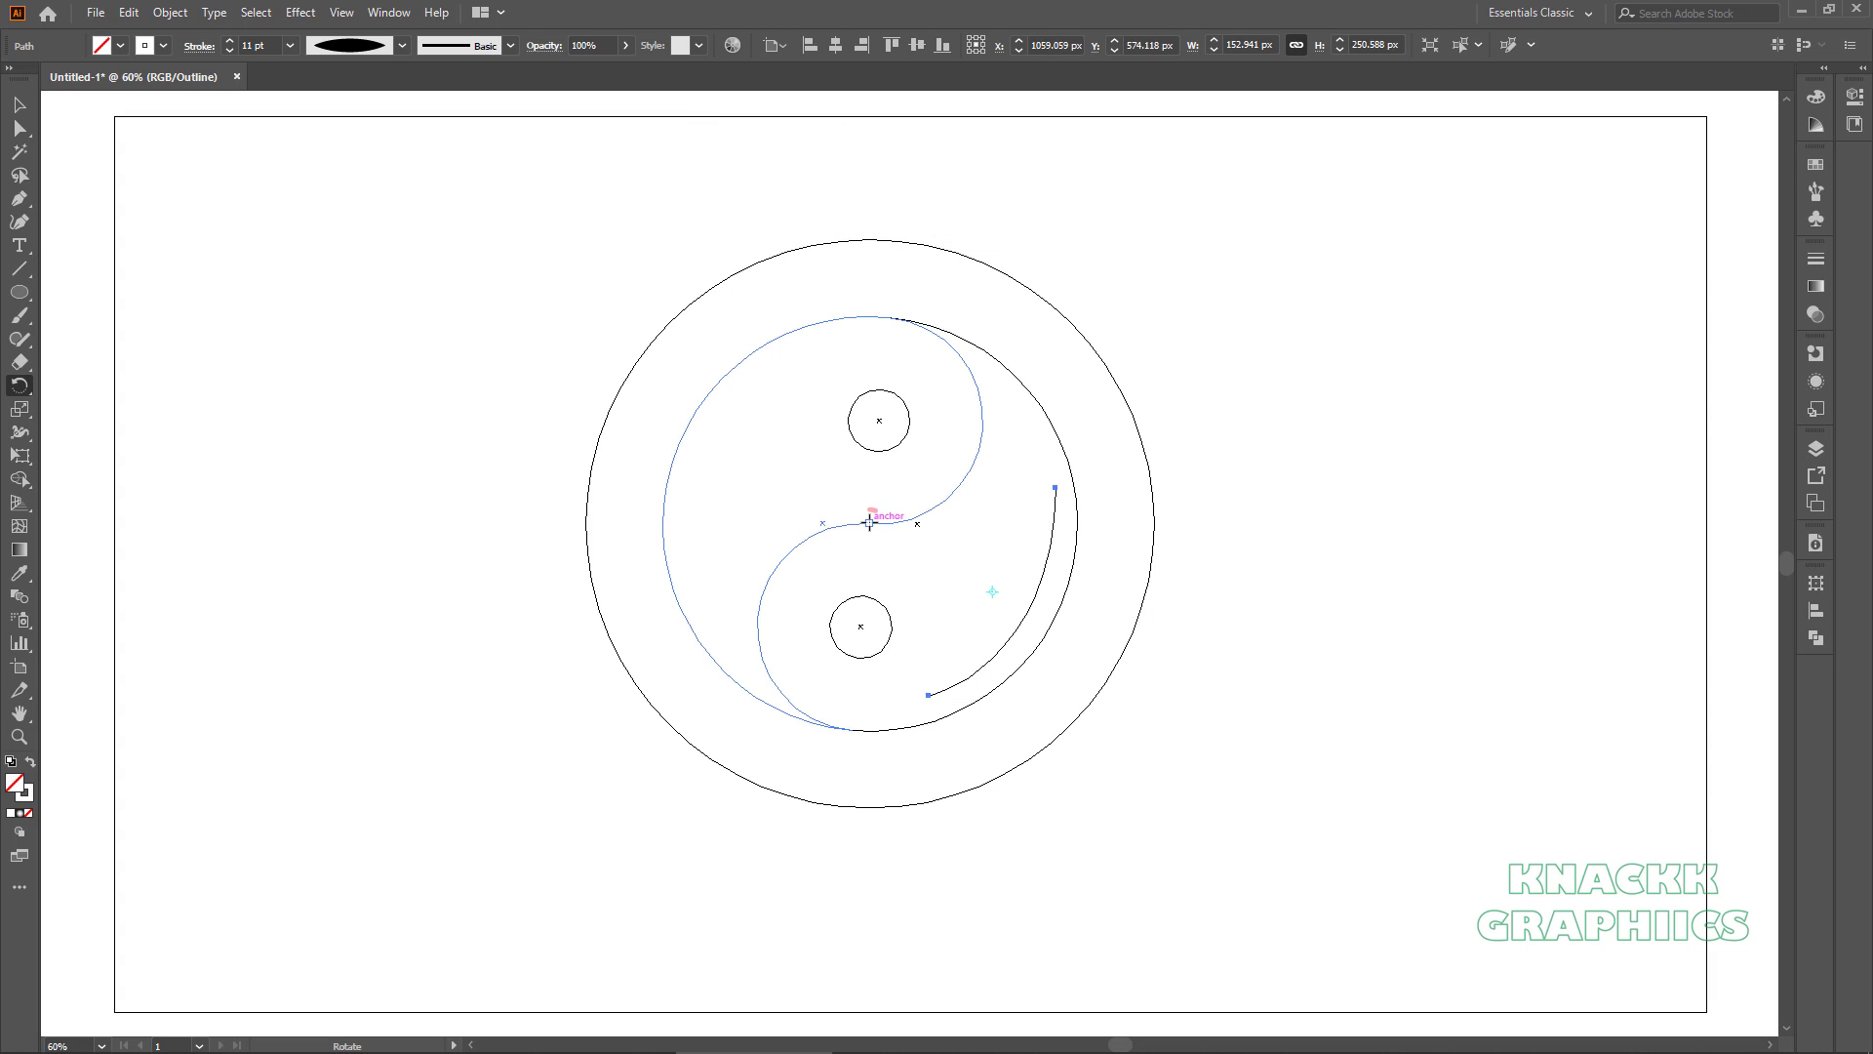
alt+click(871, 523)
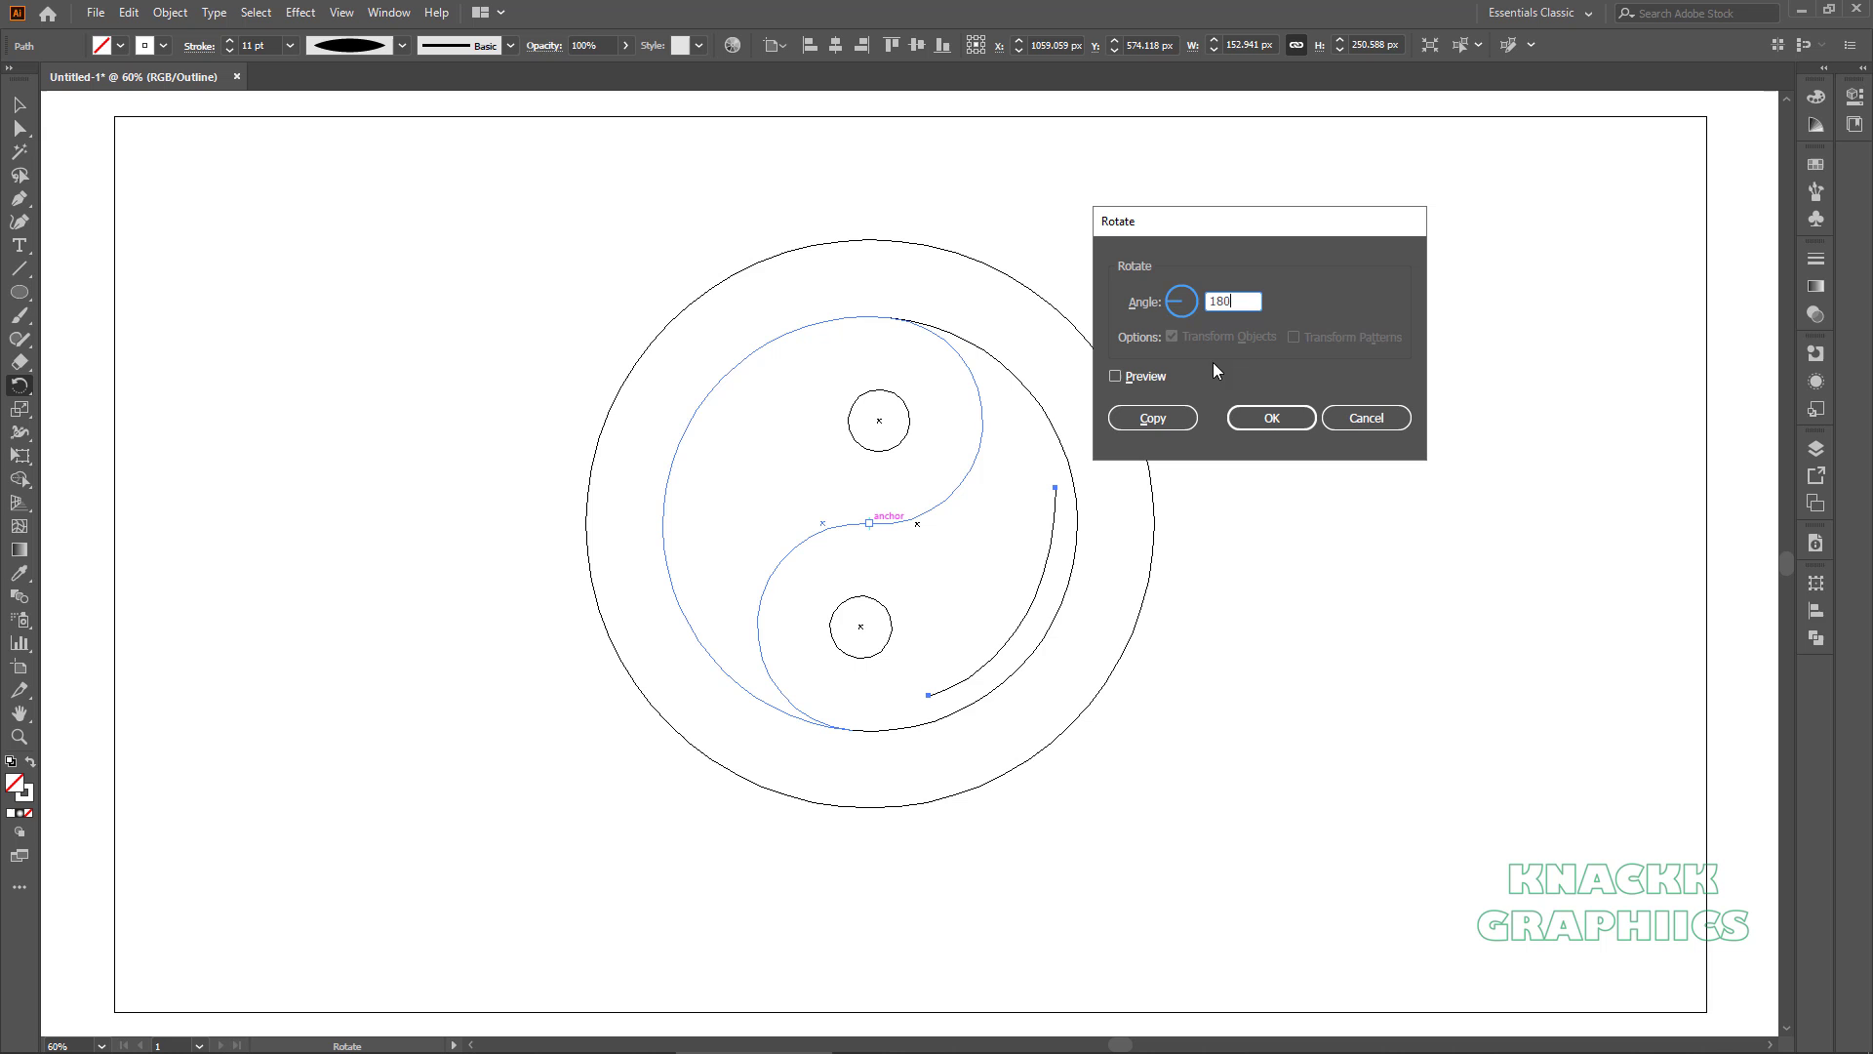
click(1164, 414)
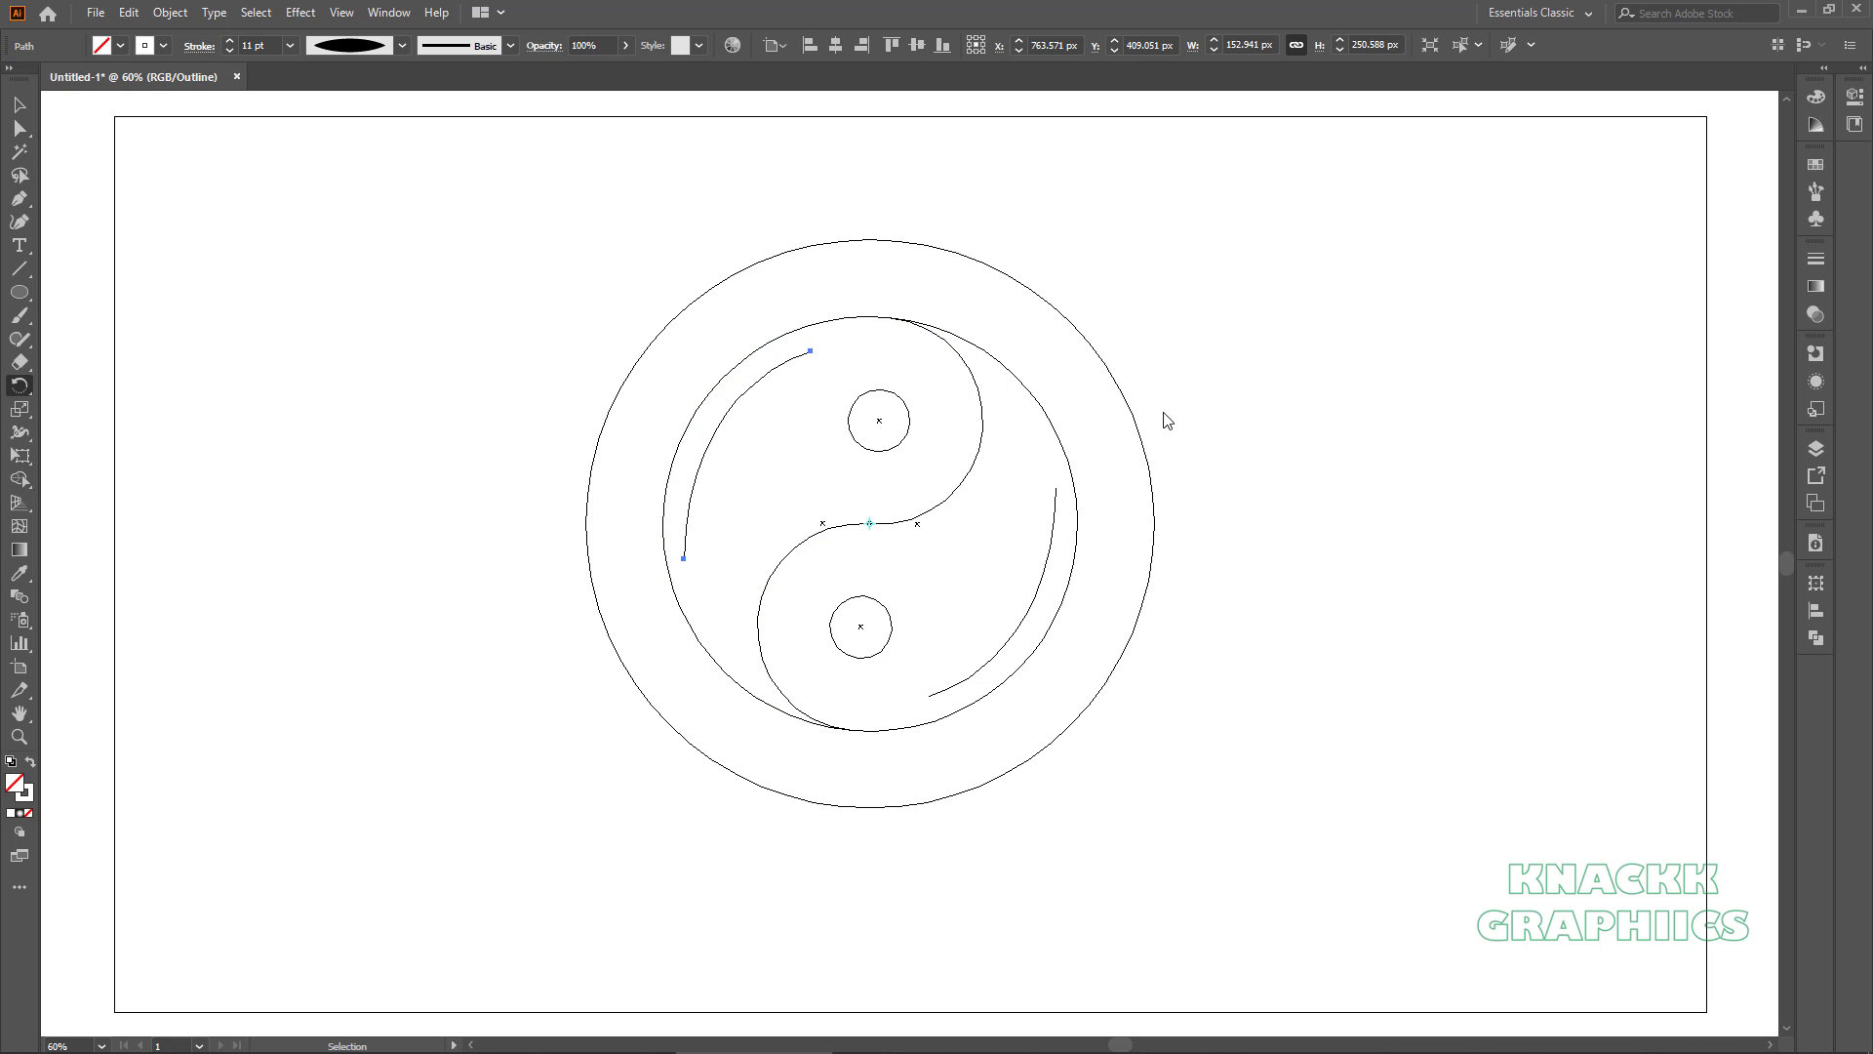
key(ctrl+y)
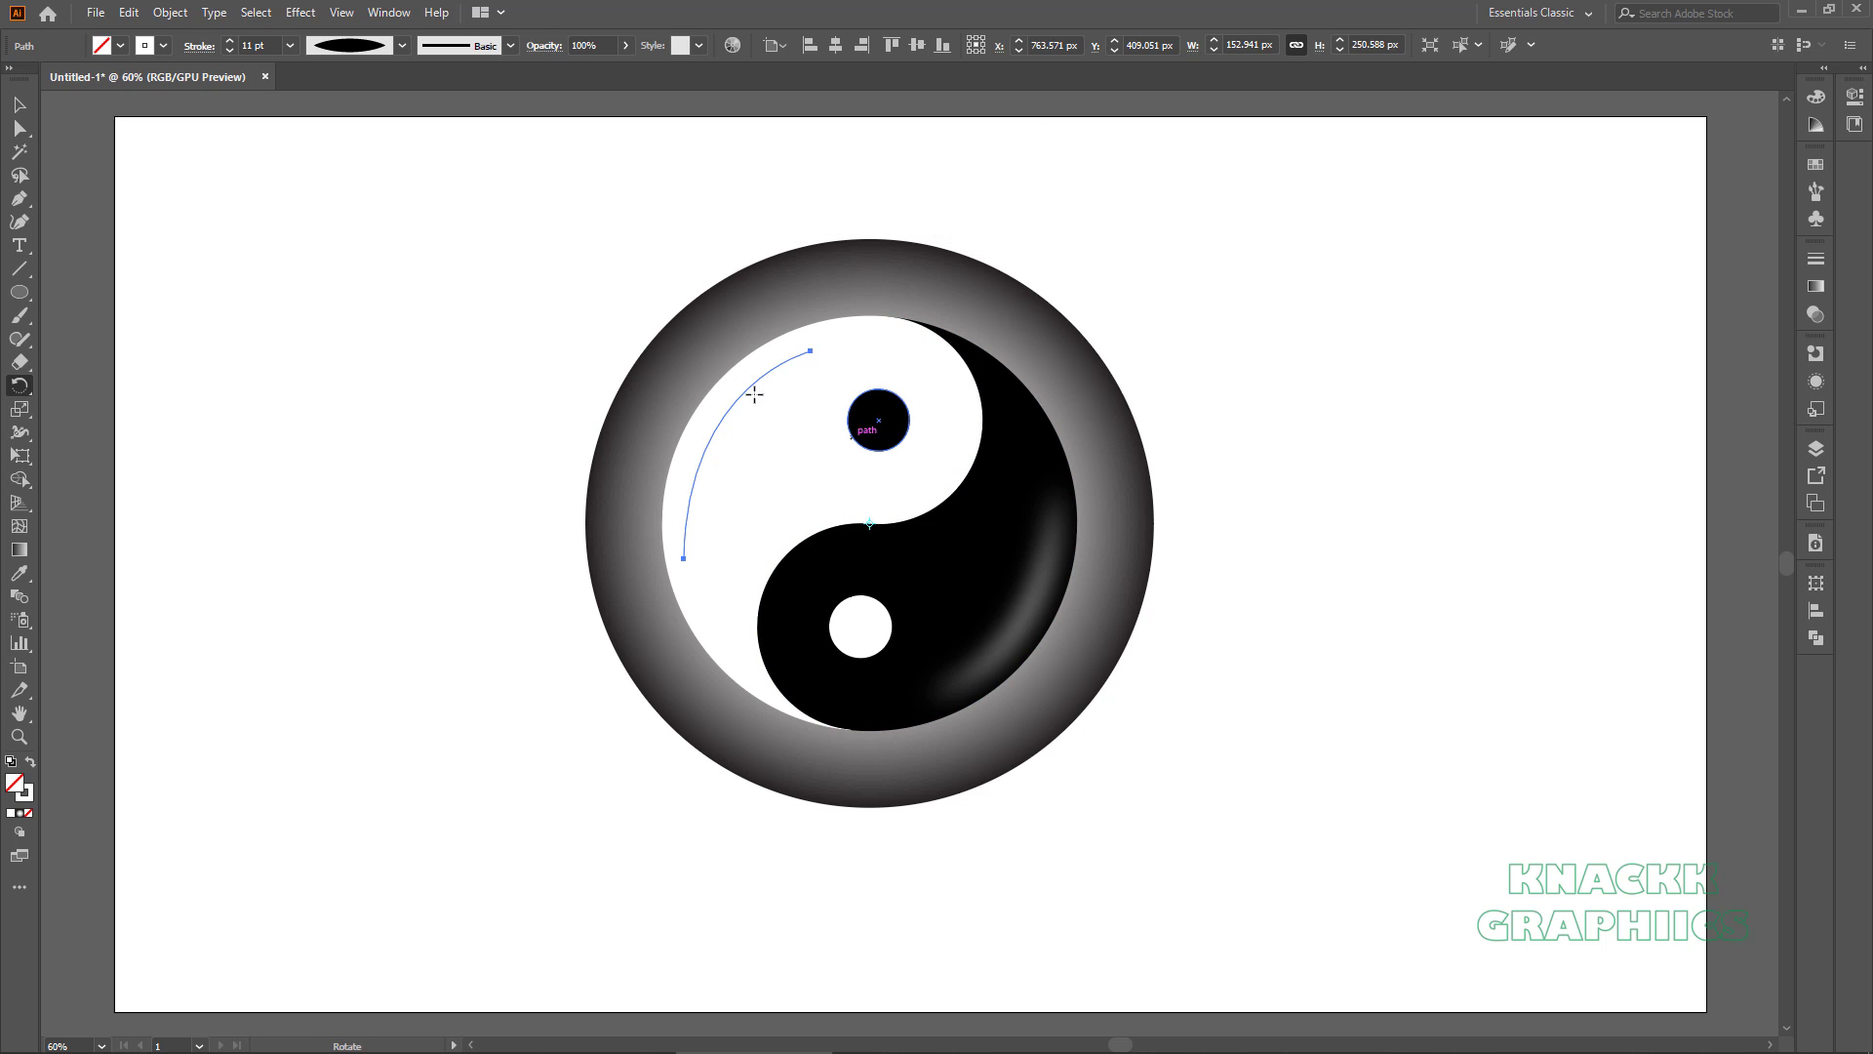
Set the copied arc's stroke to grey (R=102 G=102 B=102) and deselect it.
click(164, 46)
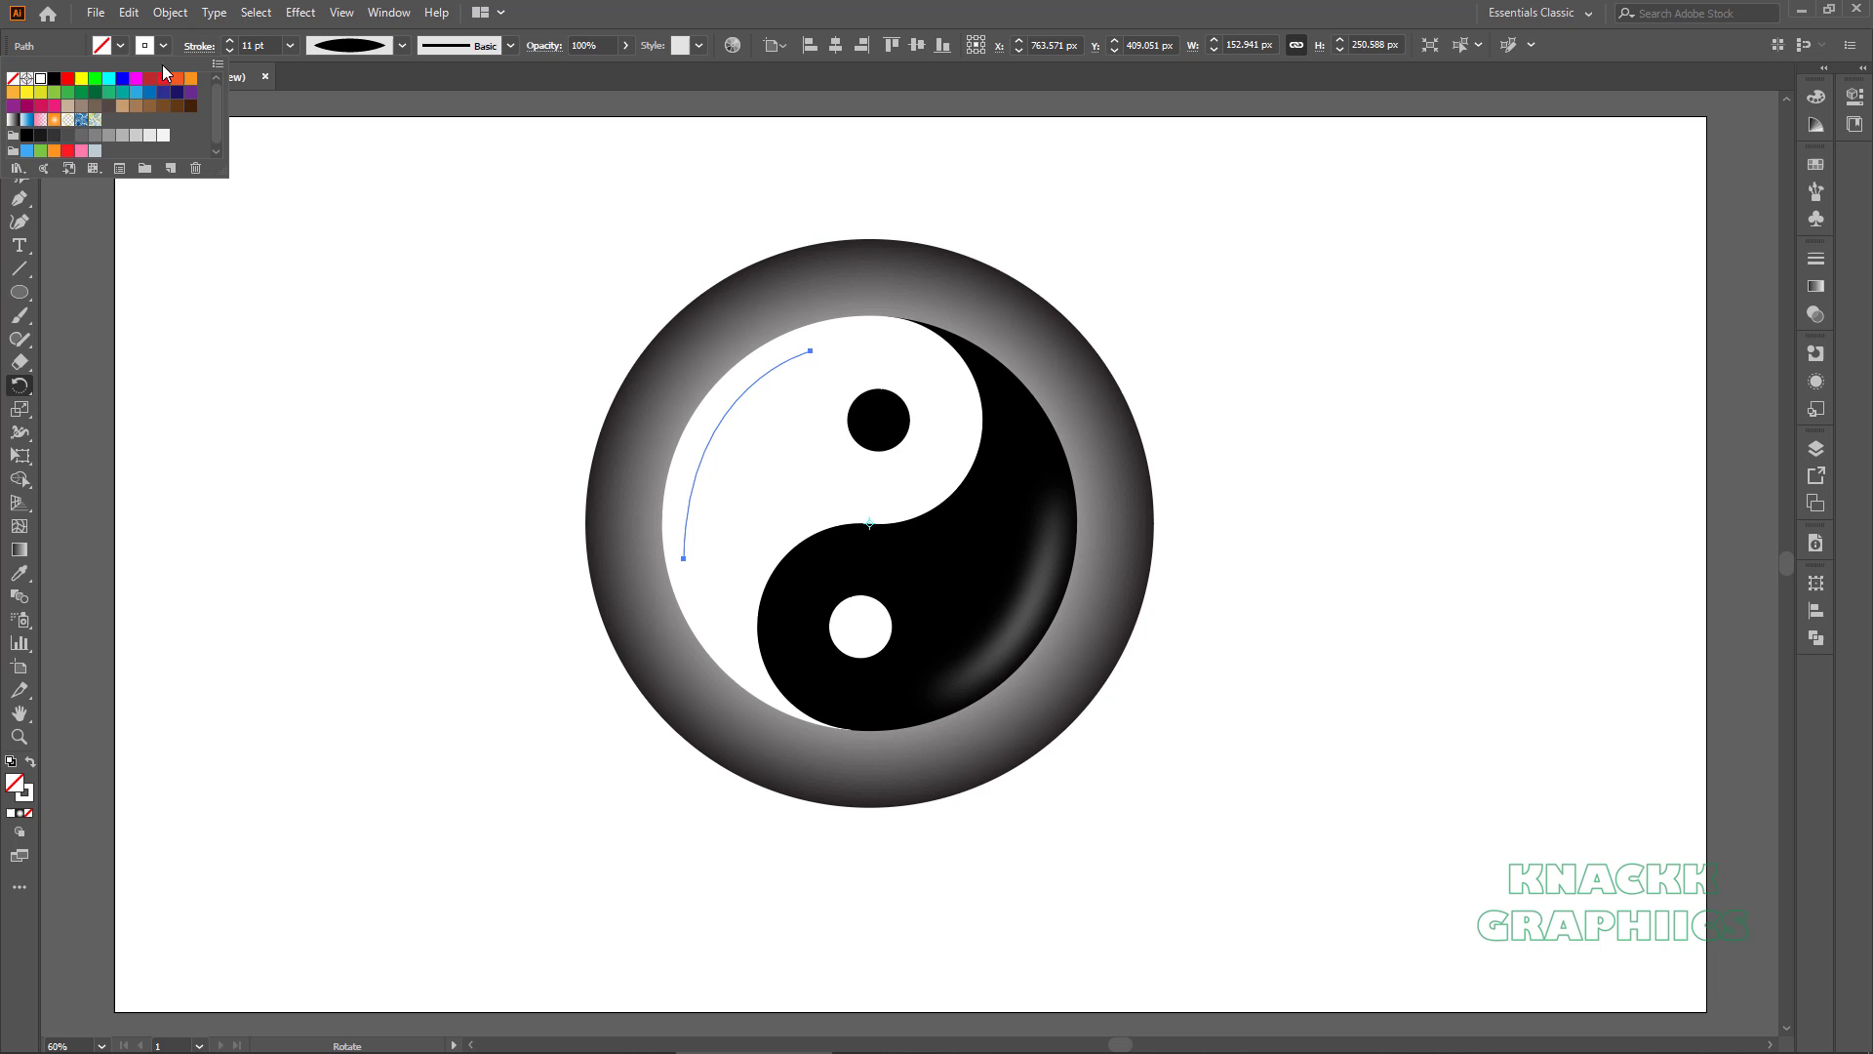
click(82, 137)
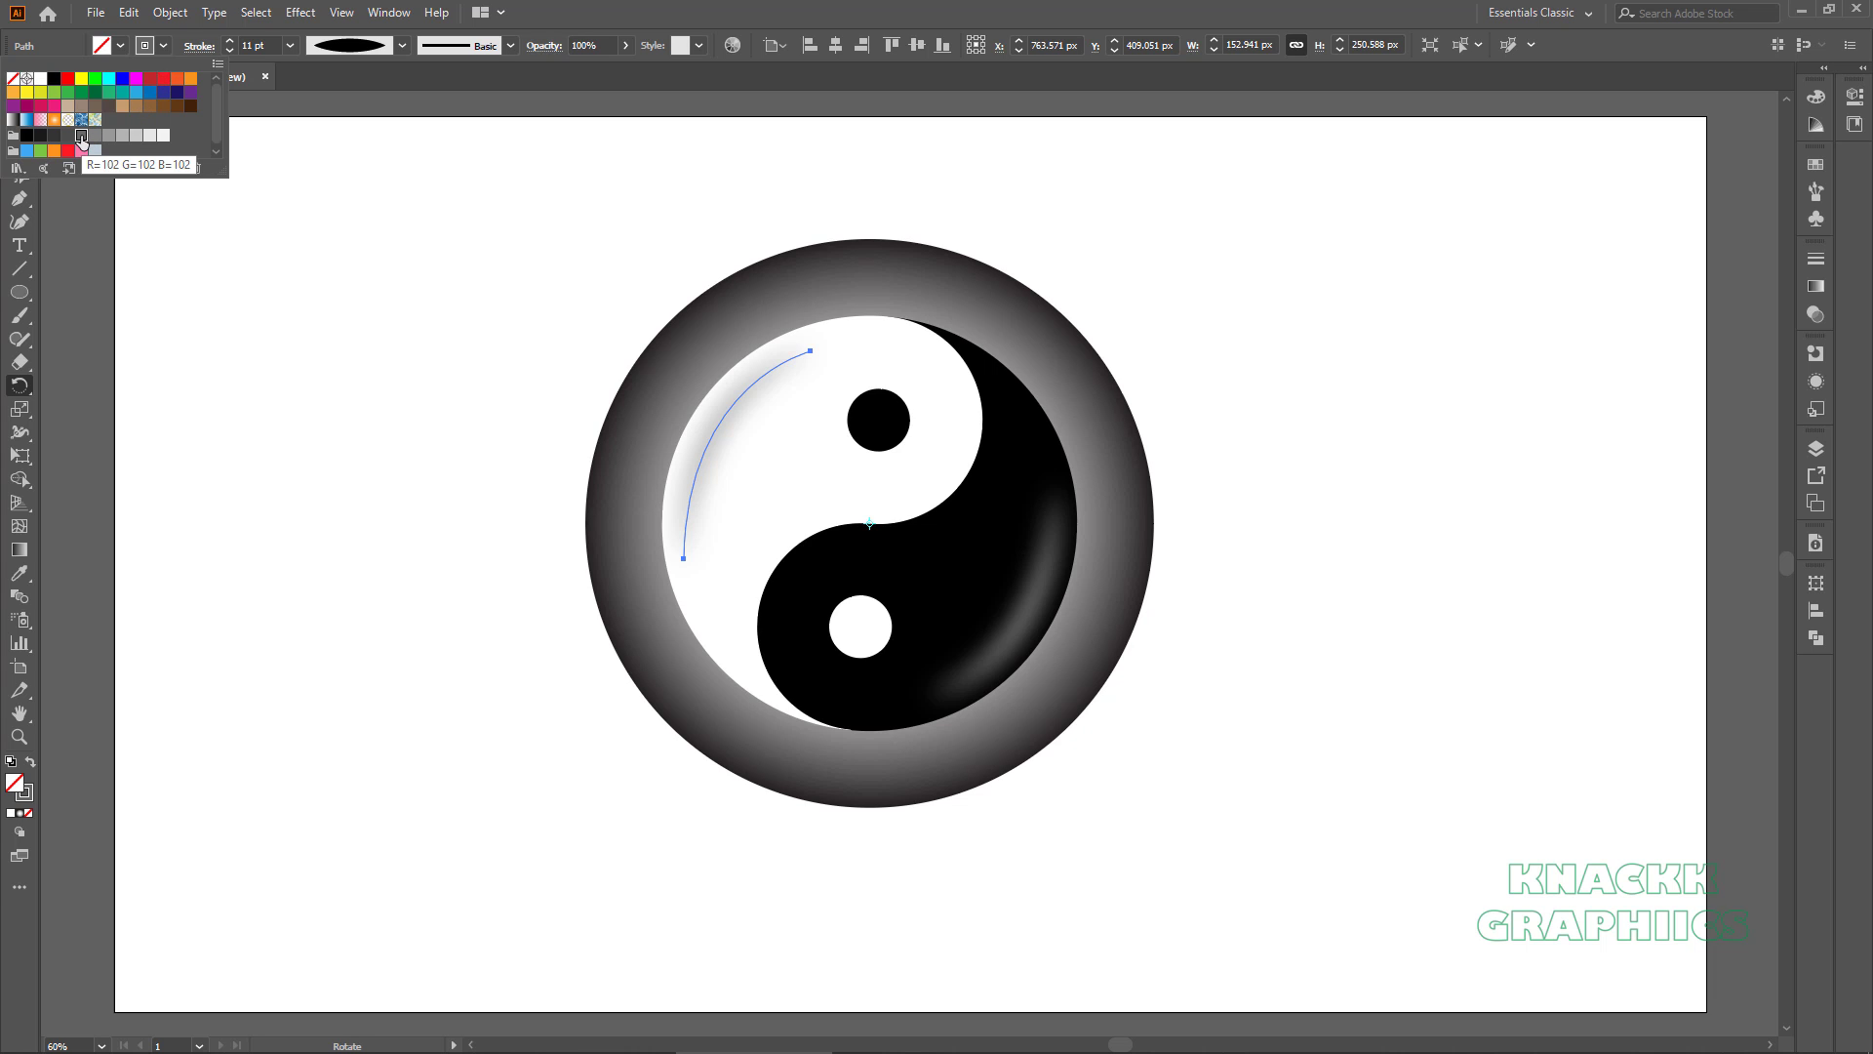
key(Escape)
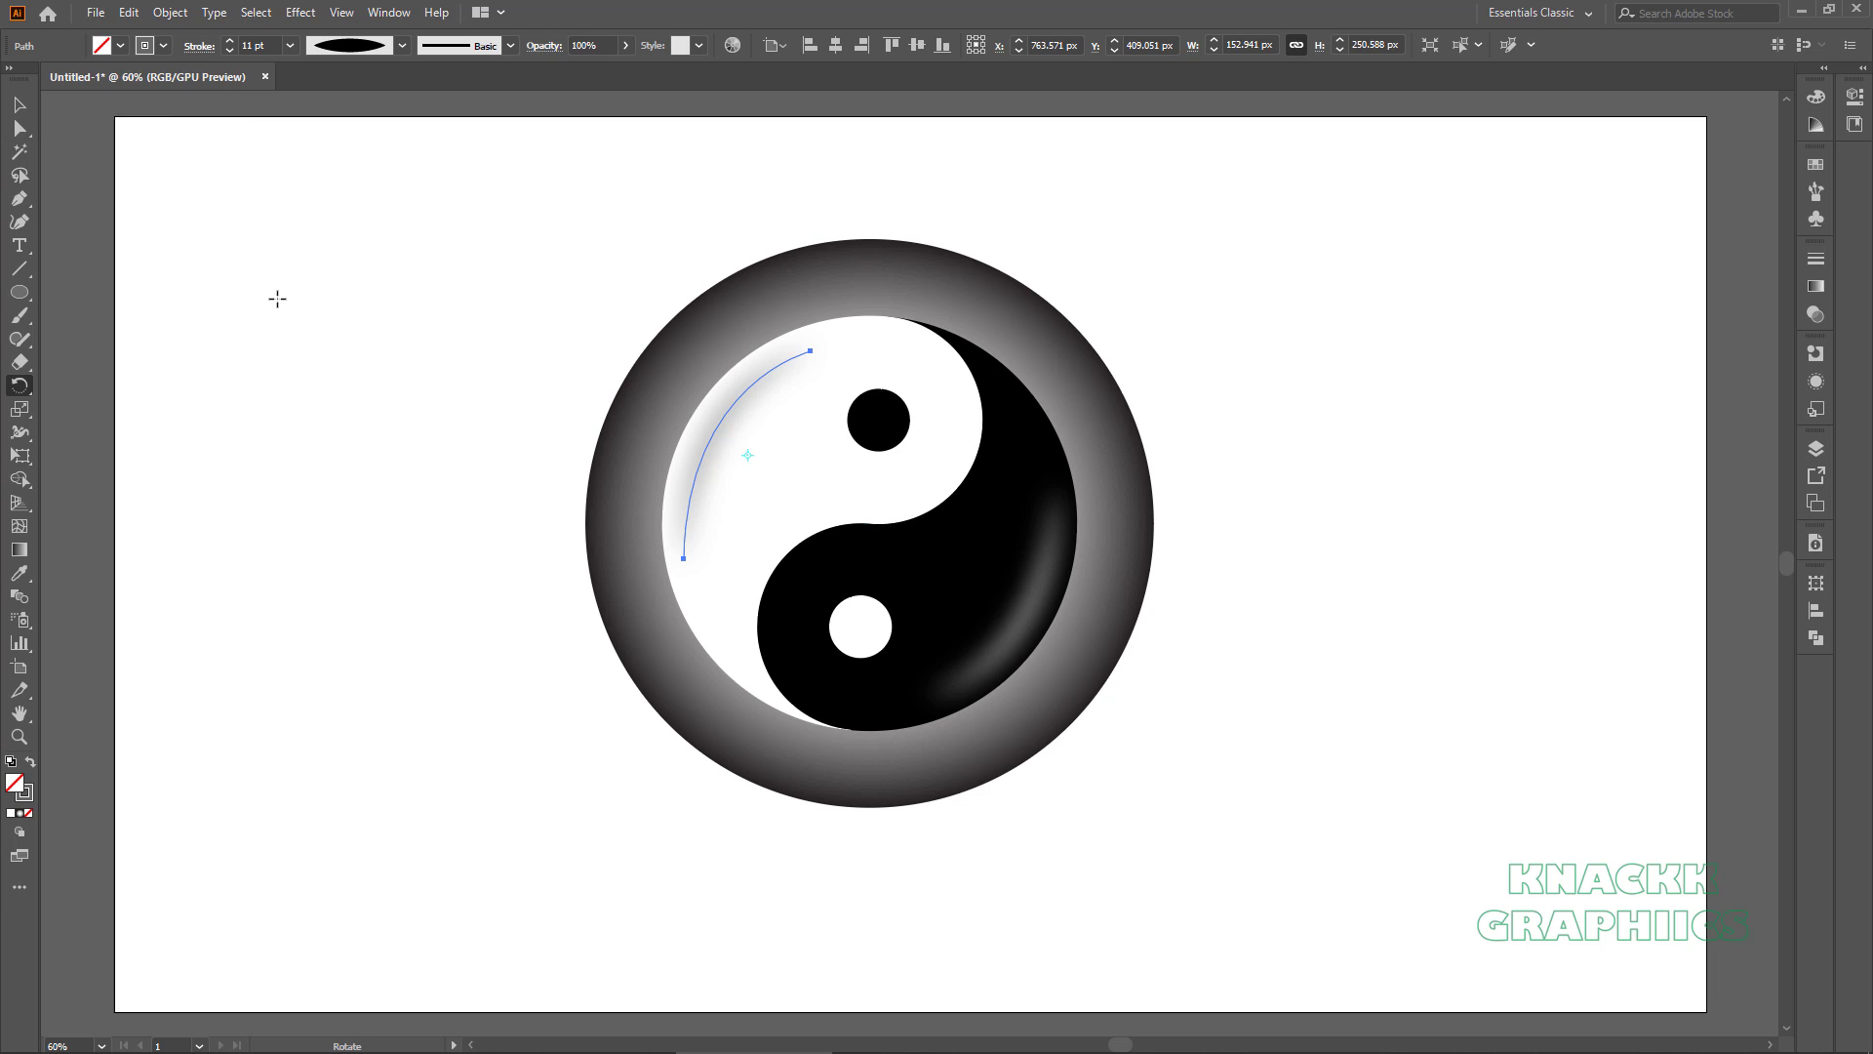
ctrl+click(441, 415)
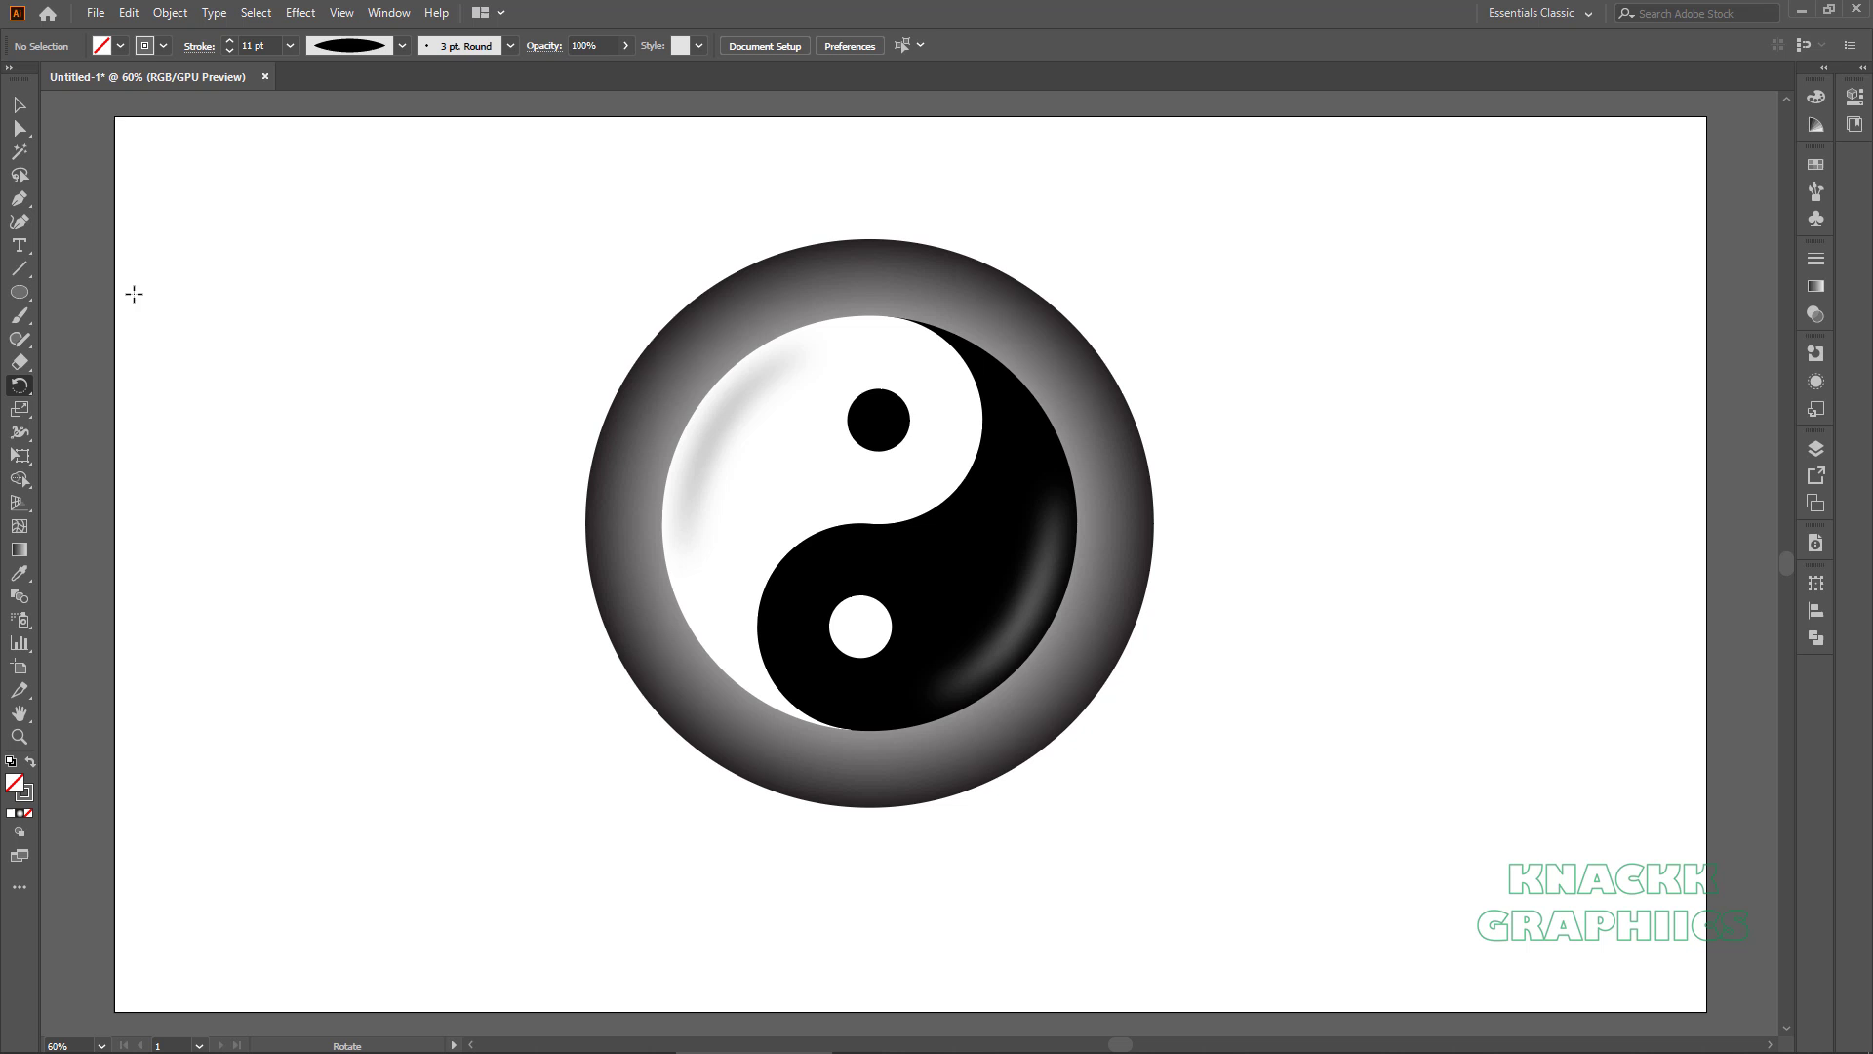
Draw a small curved arc up the right side inside the black dot.
click(19, 201)
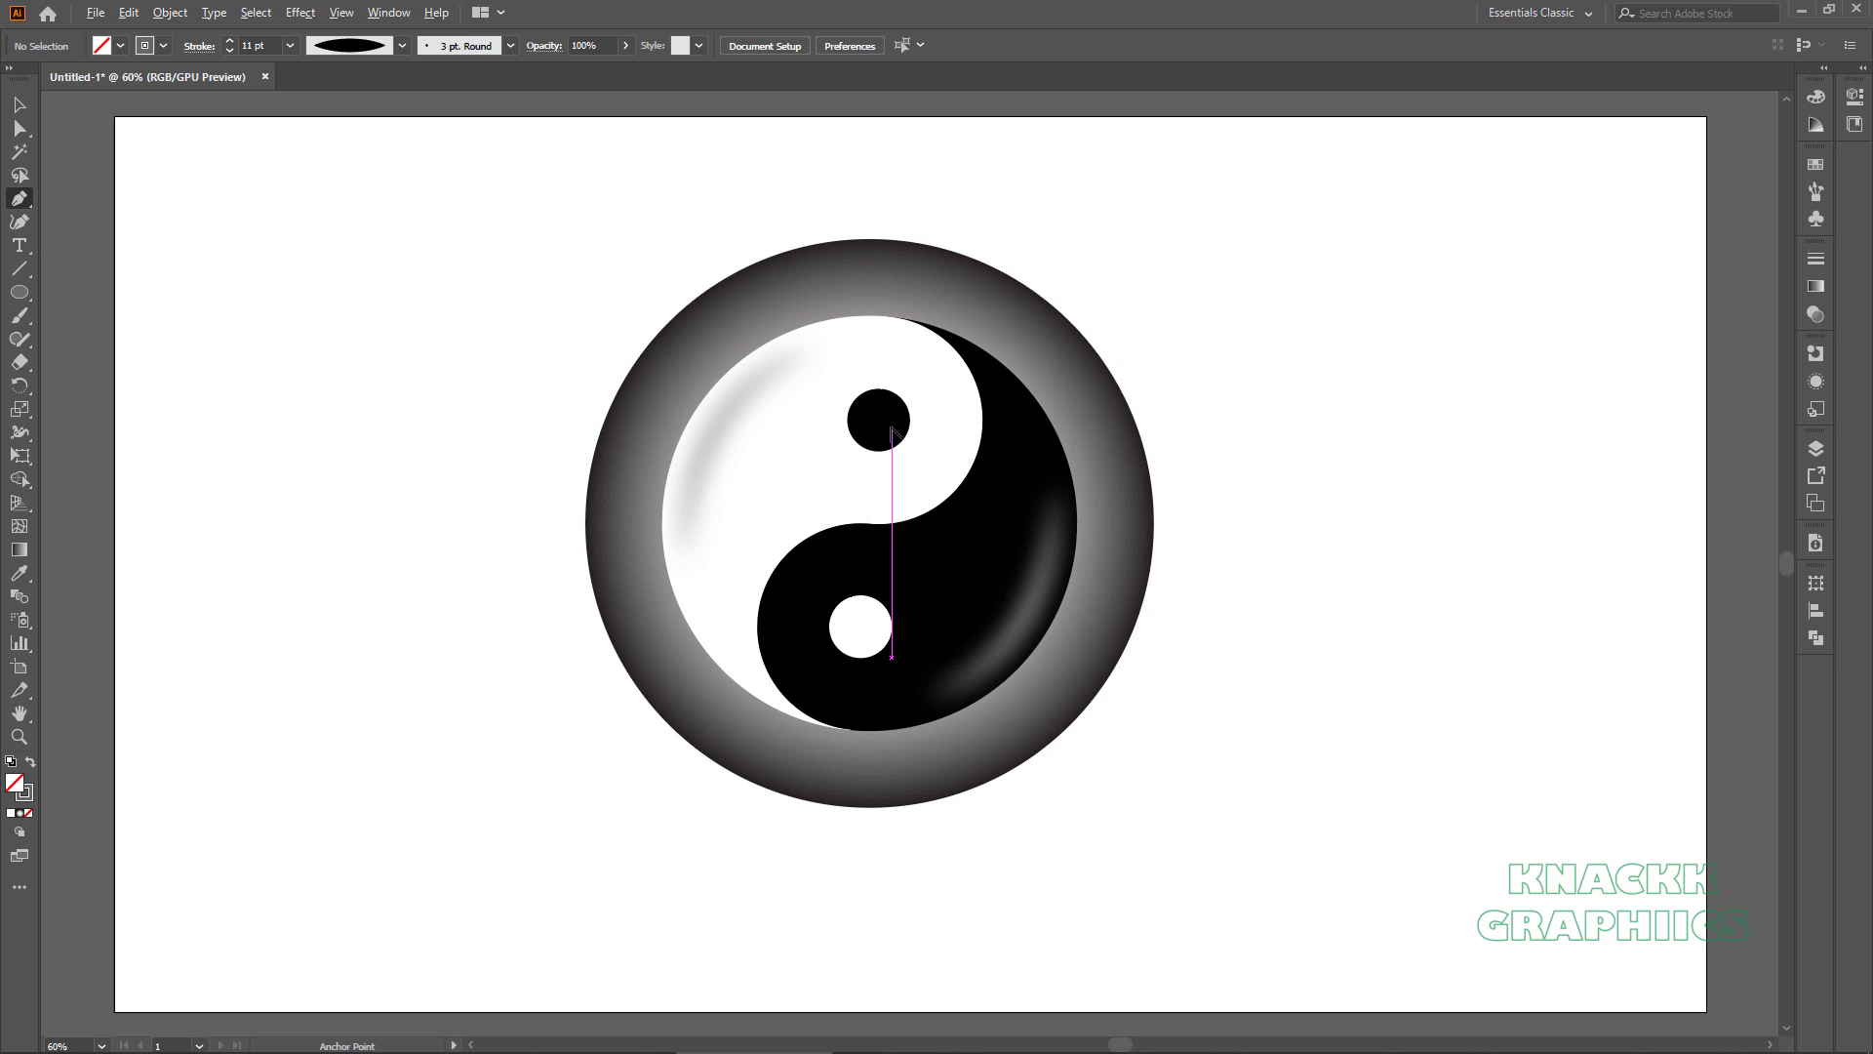
scroll(889, 430, up, 2)
click(871, 468)
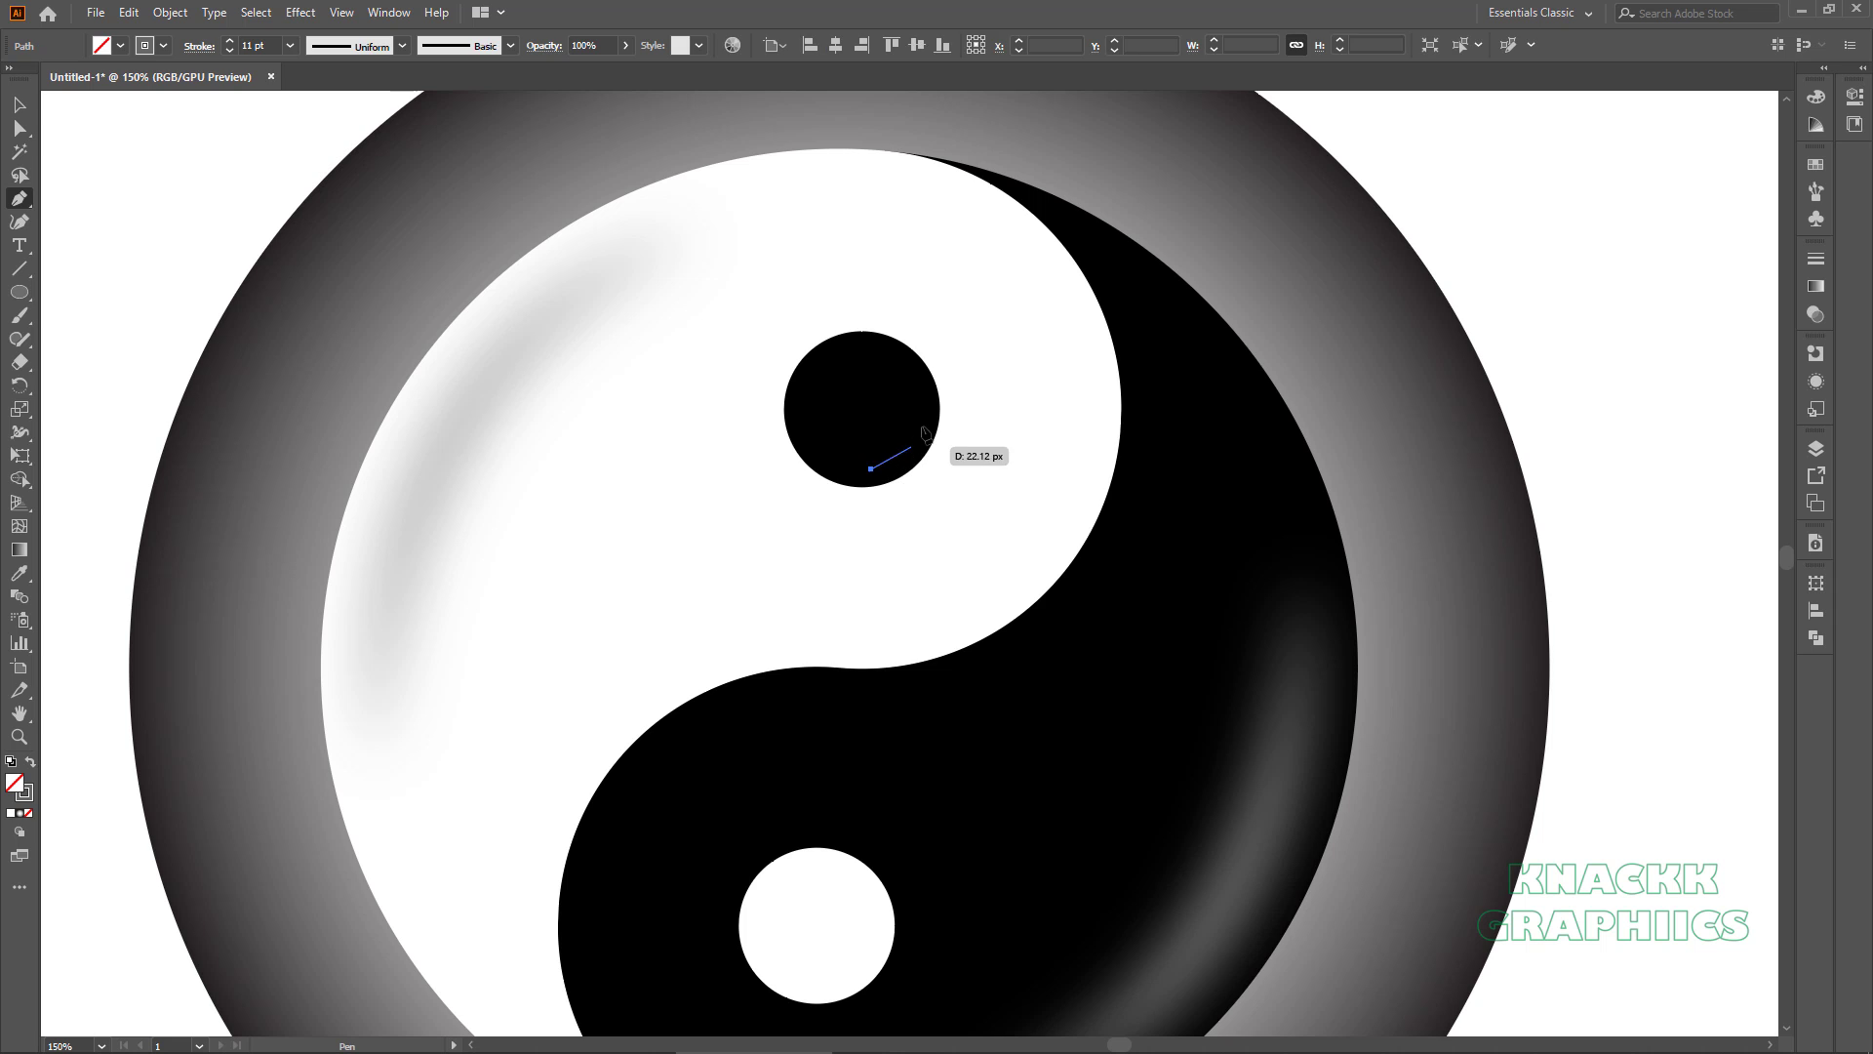
drag(922, 381, 908, 307)
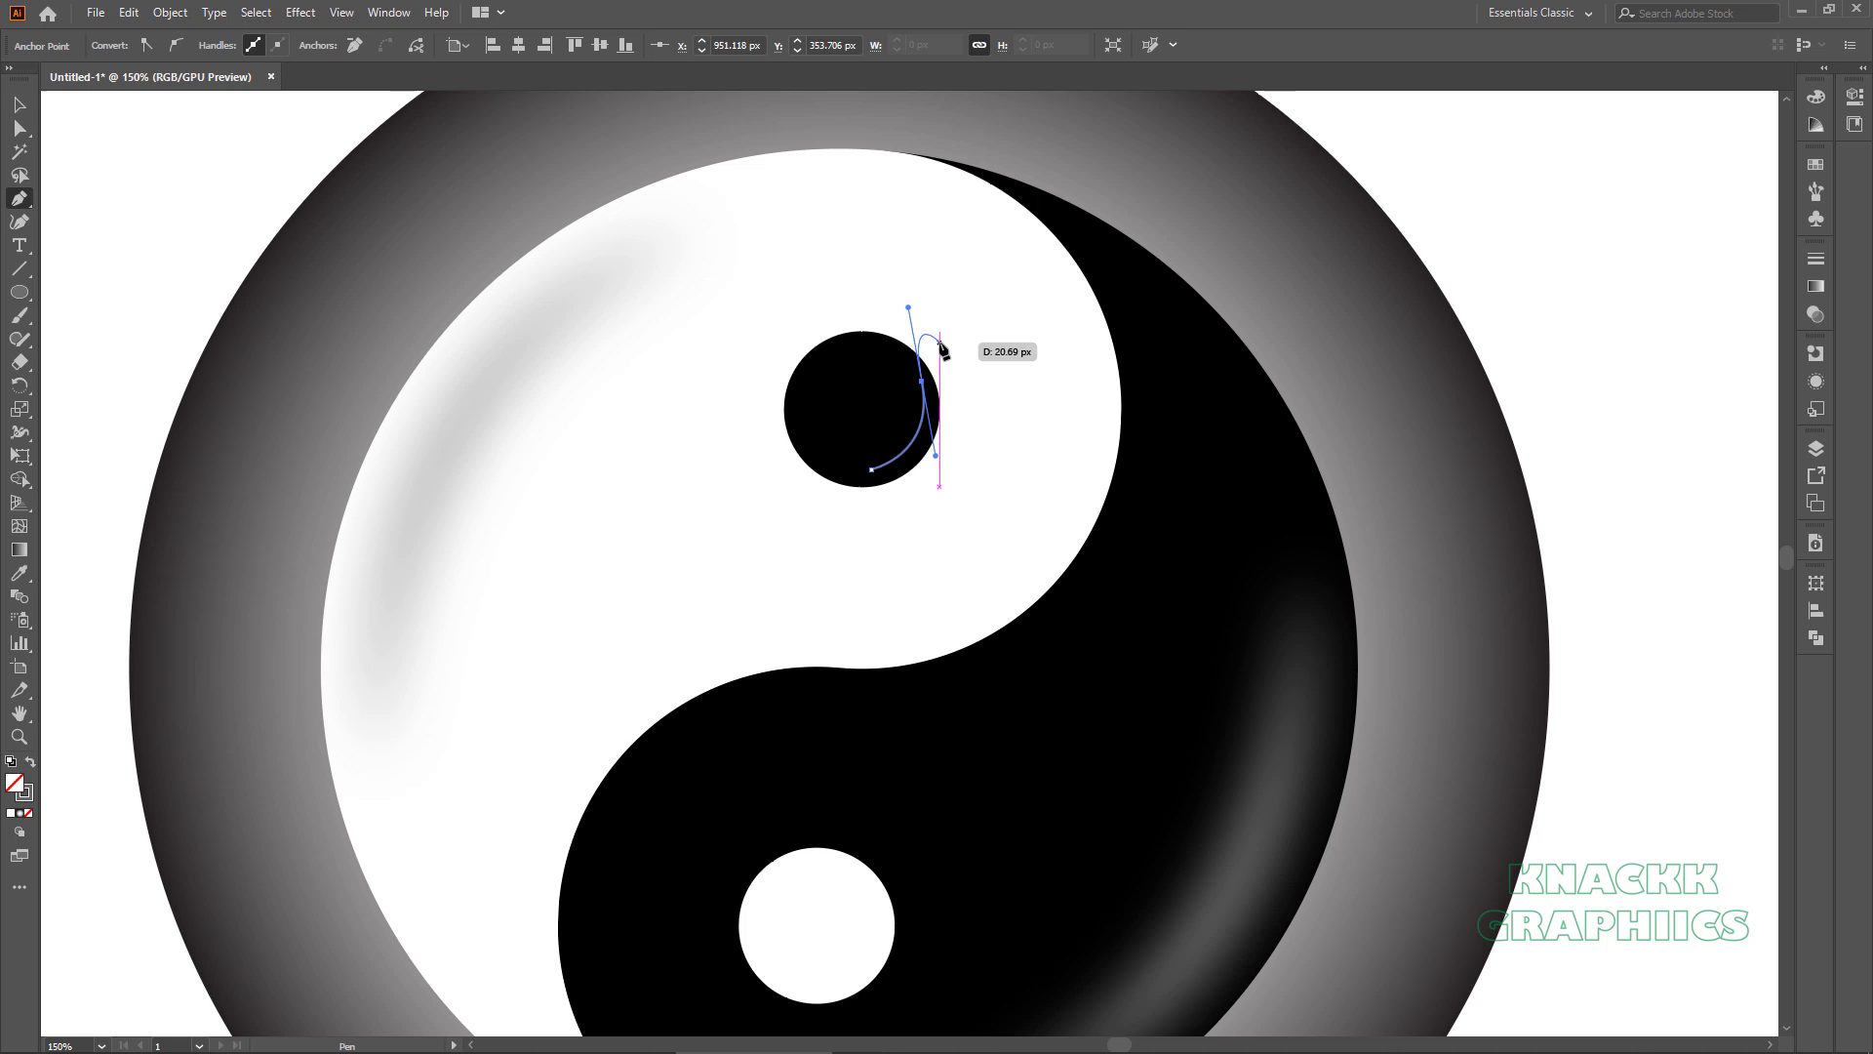
key(v)
click(929, 429)
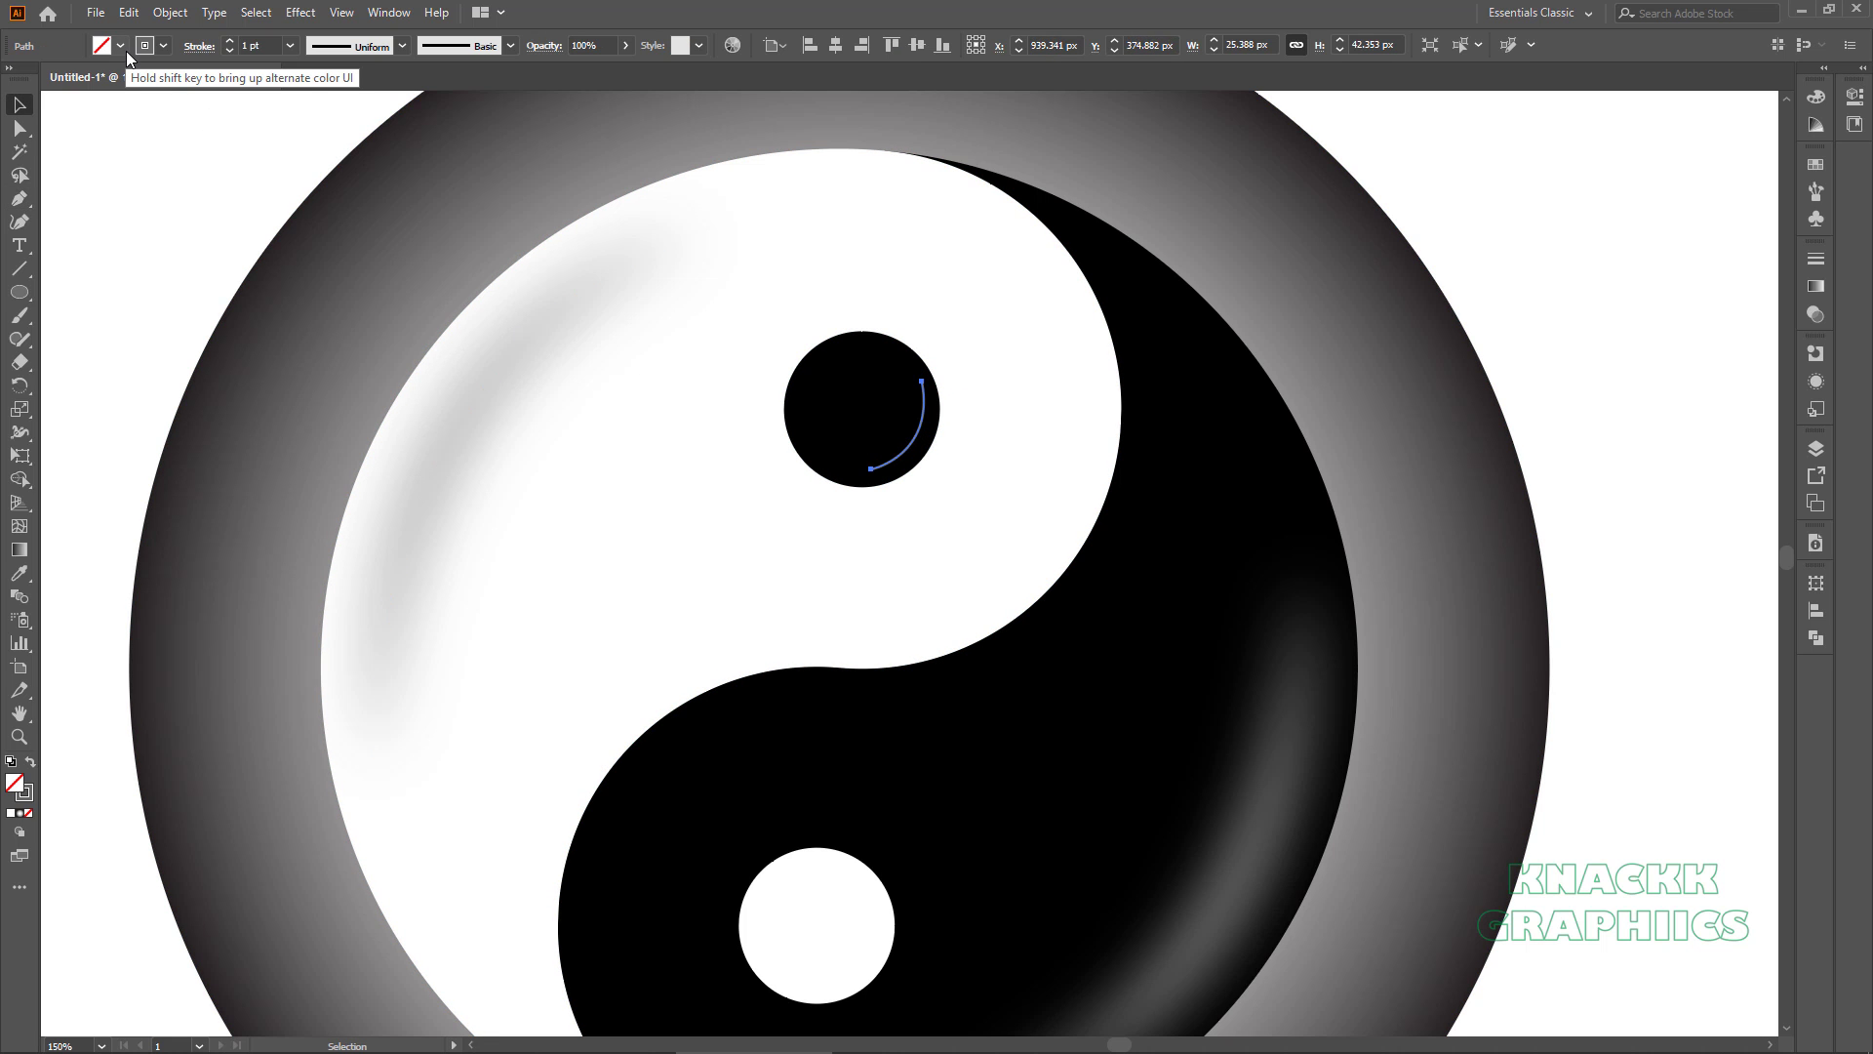
Give the small arc a 6 pt white stroke with a tapered width profile.
click(252, 46)
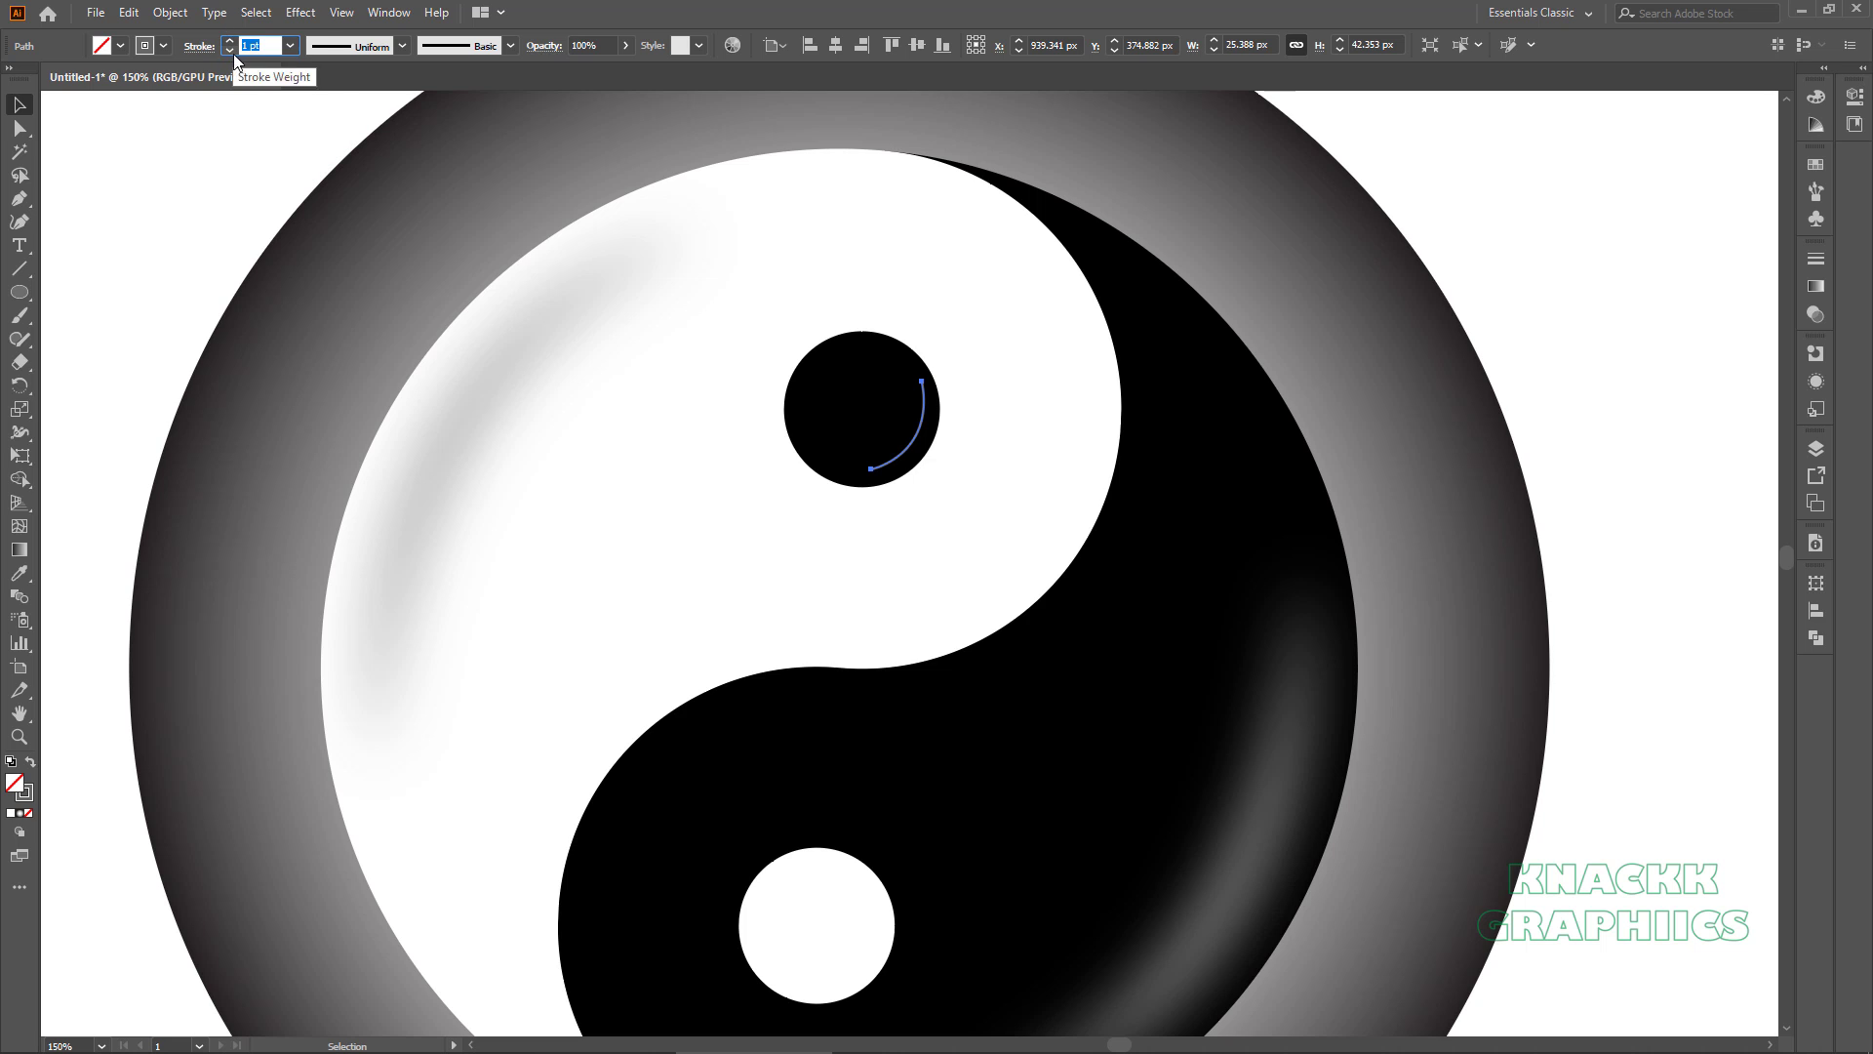
text(6)
key(Return)
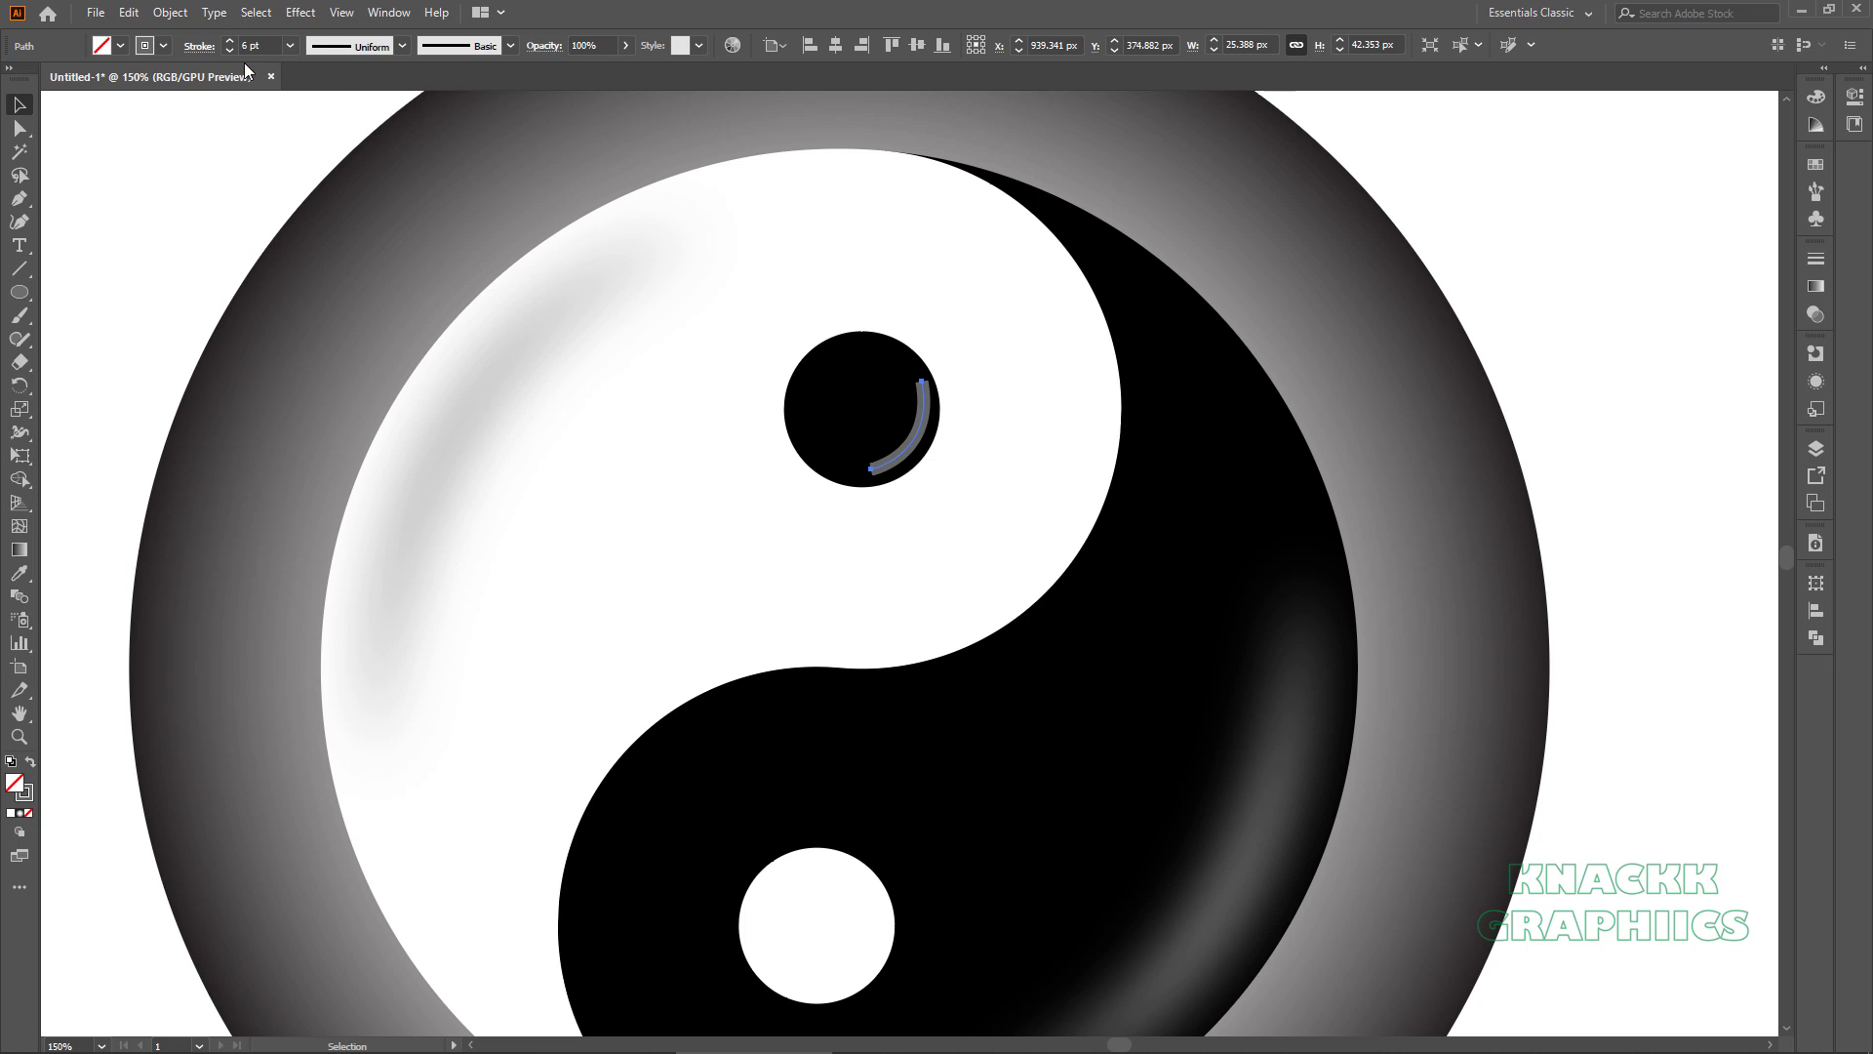
click(163, 46)
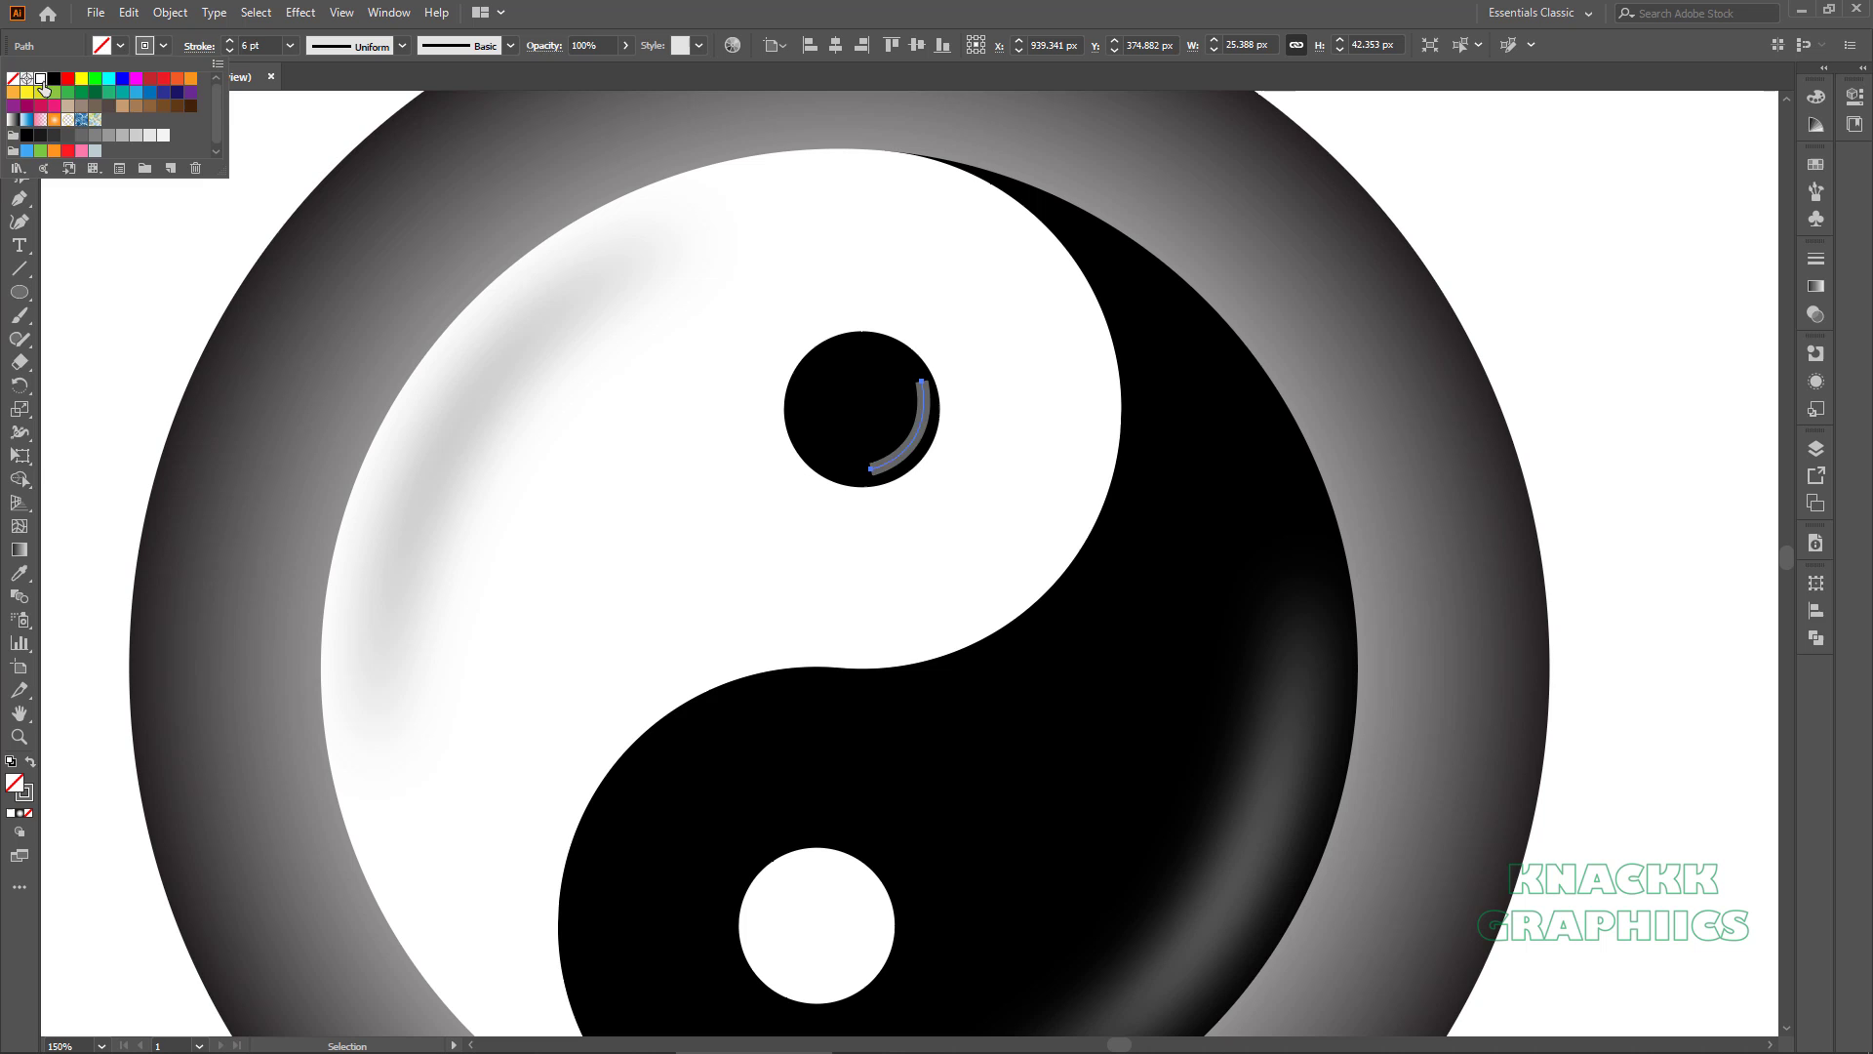
click(54, 90)
click(402, 46)
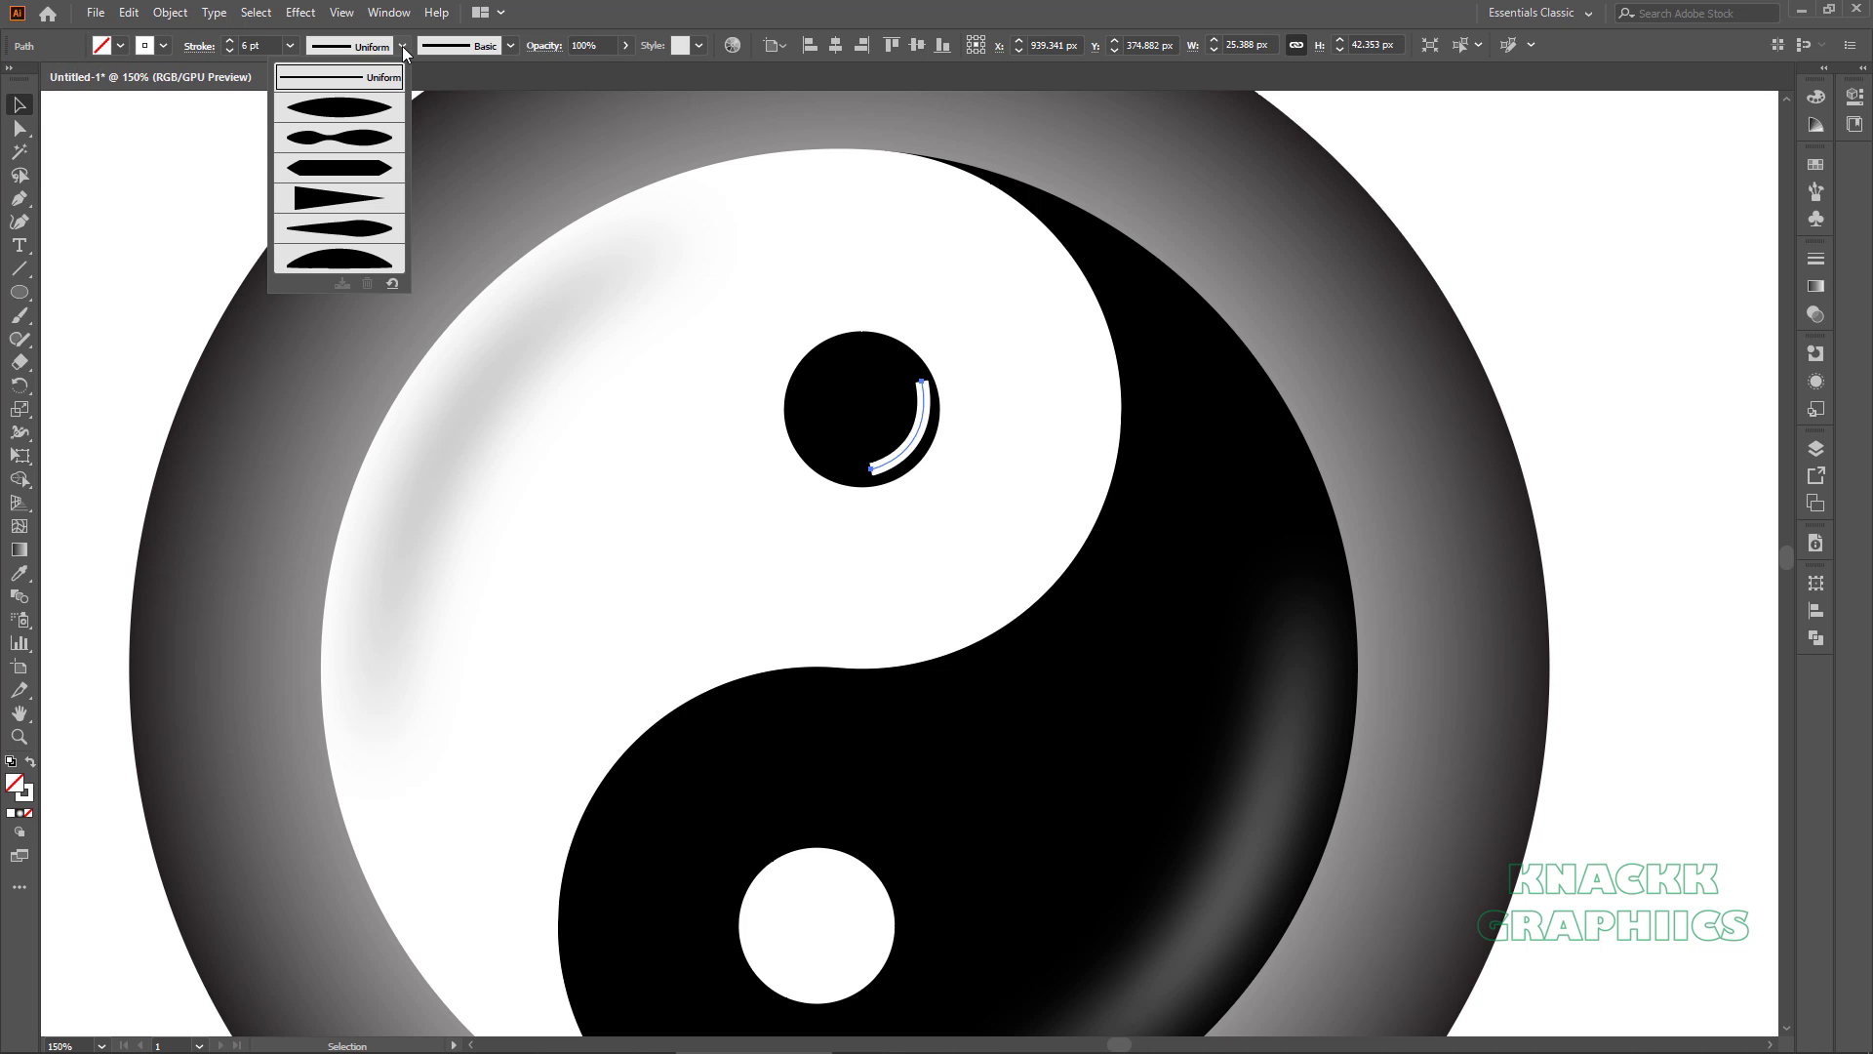
click(386, 110)
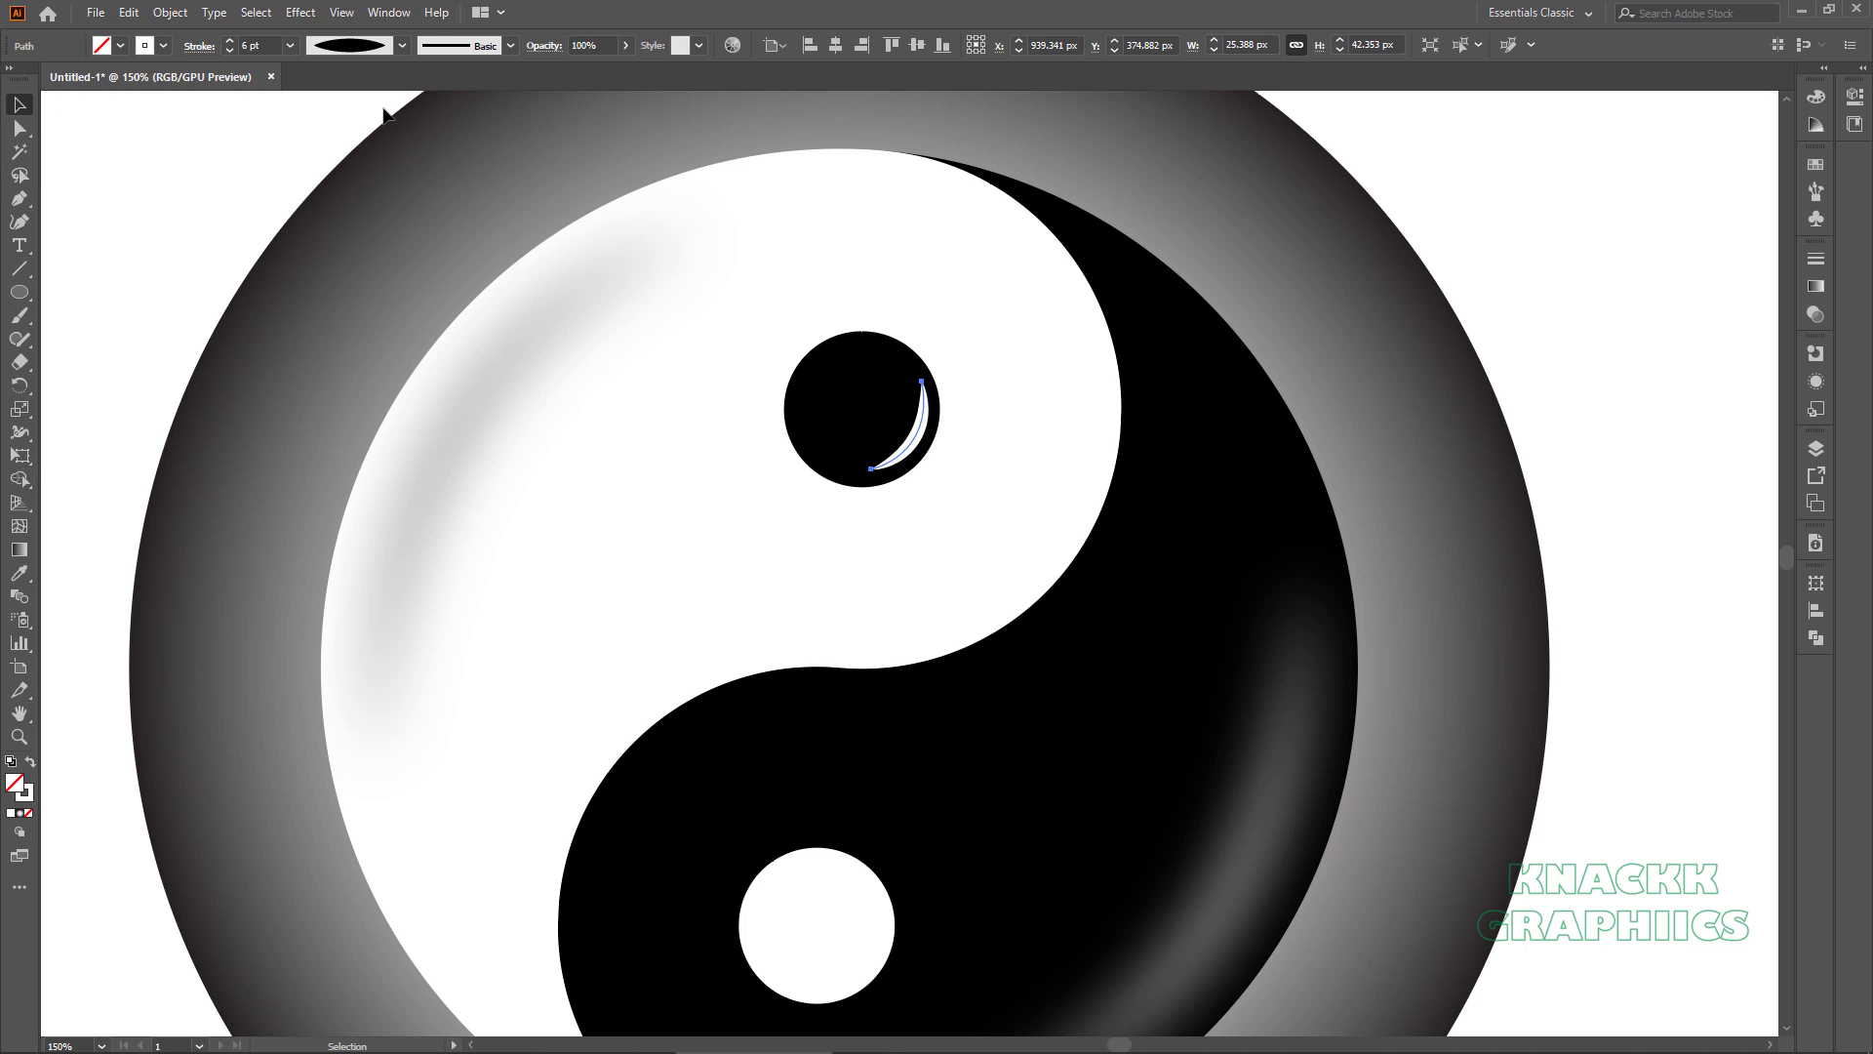
Apply a 15-pixel Gaussian Blur to the small arc.
click(301, 12)
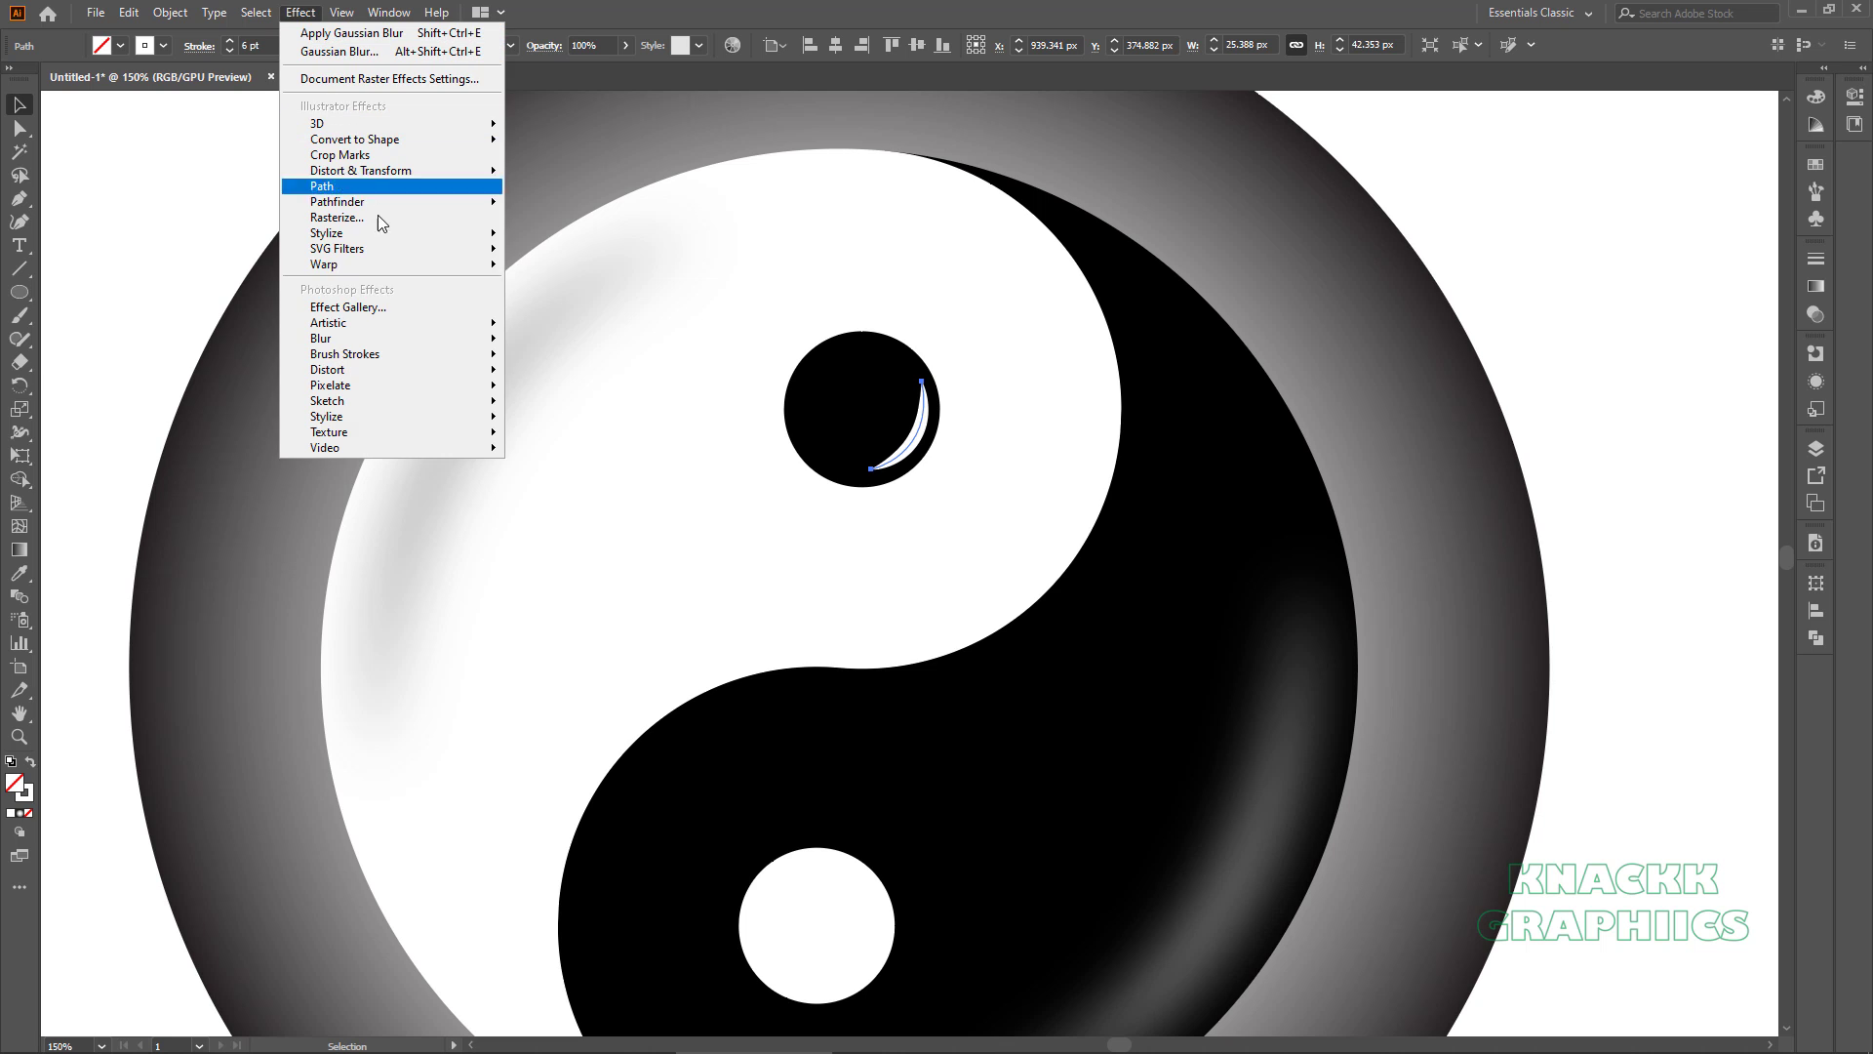
mouse_move(414, 336)
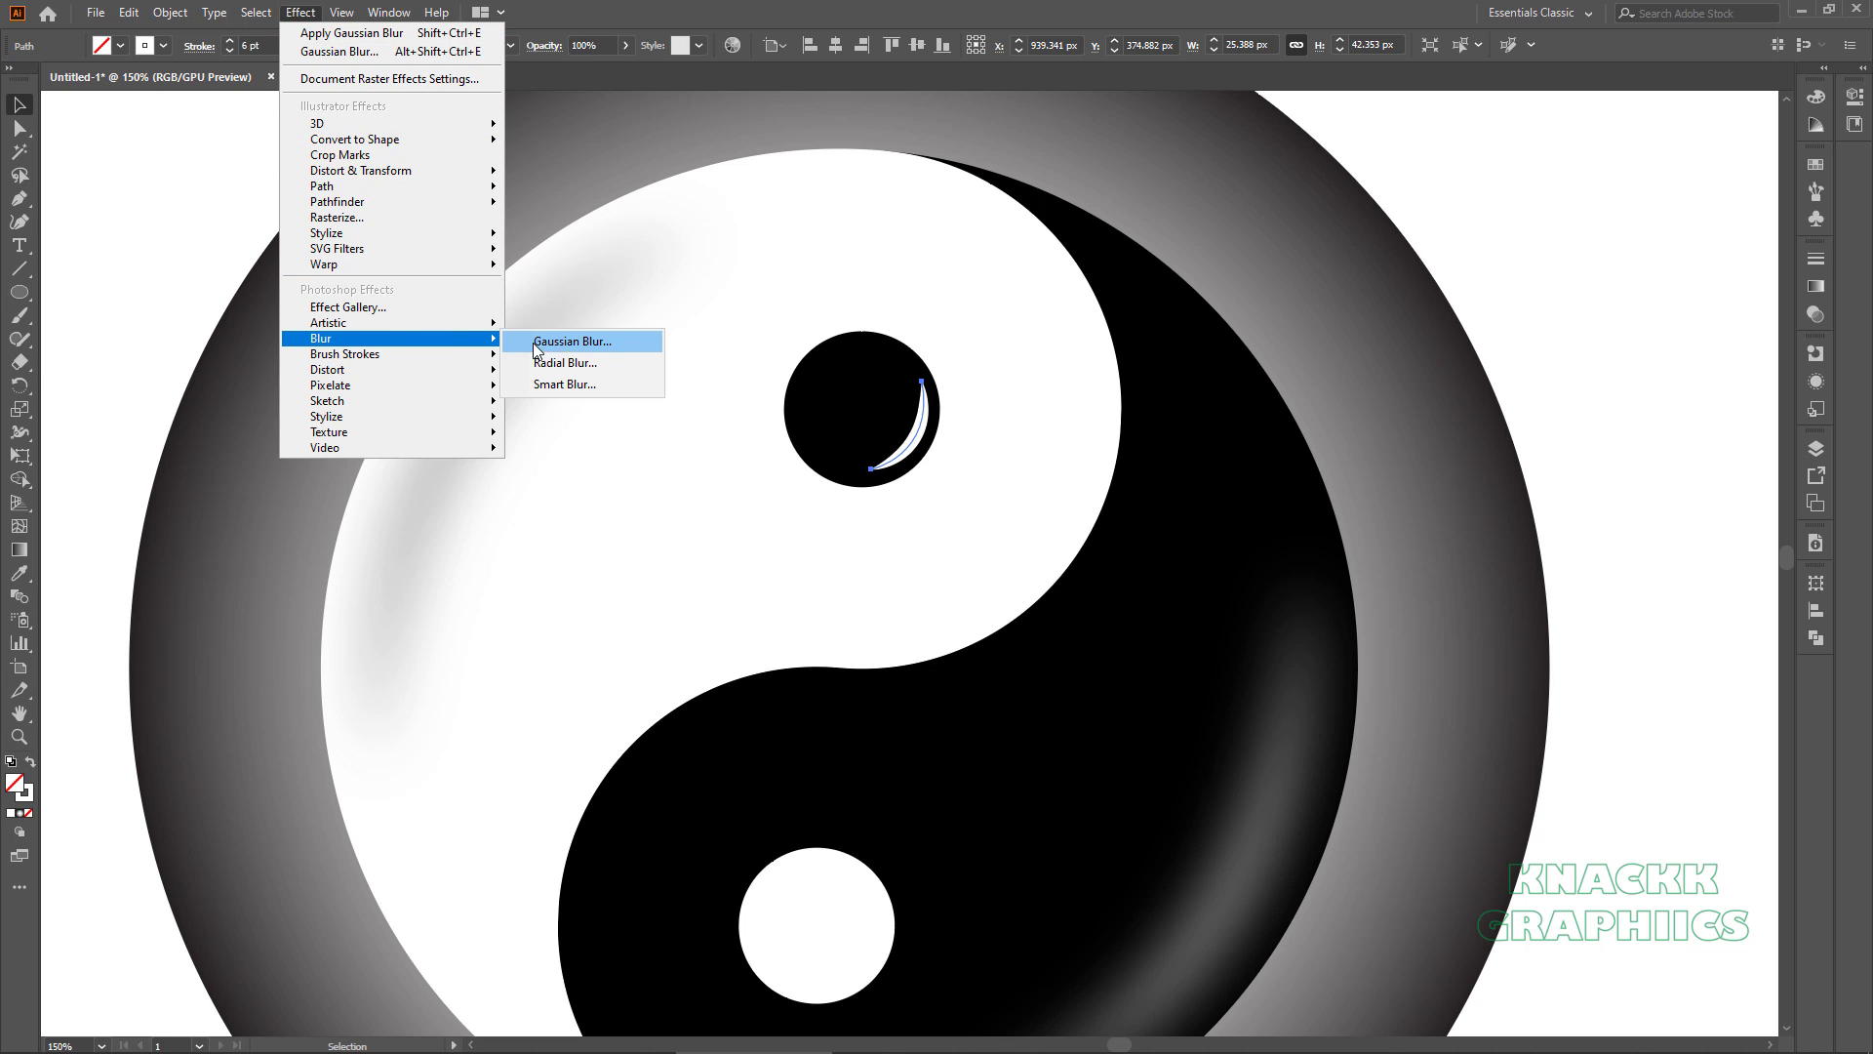
click(623, 342)
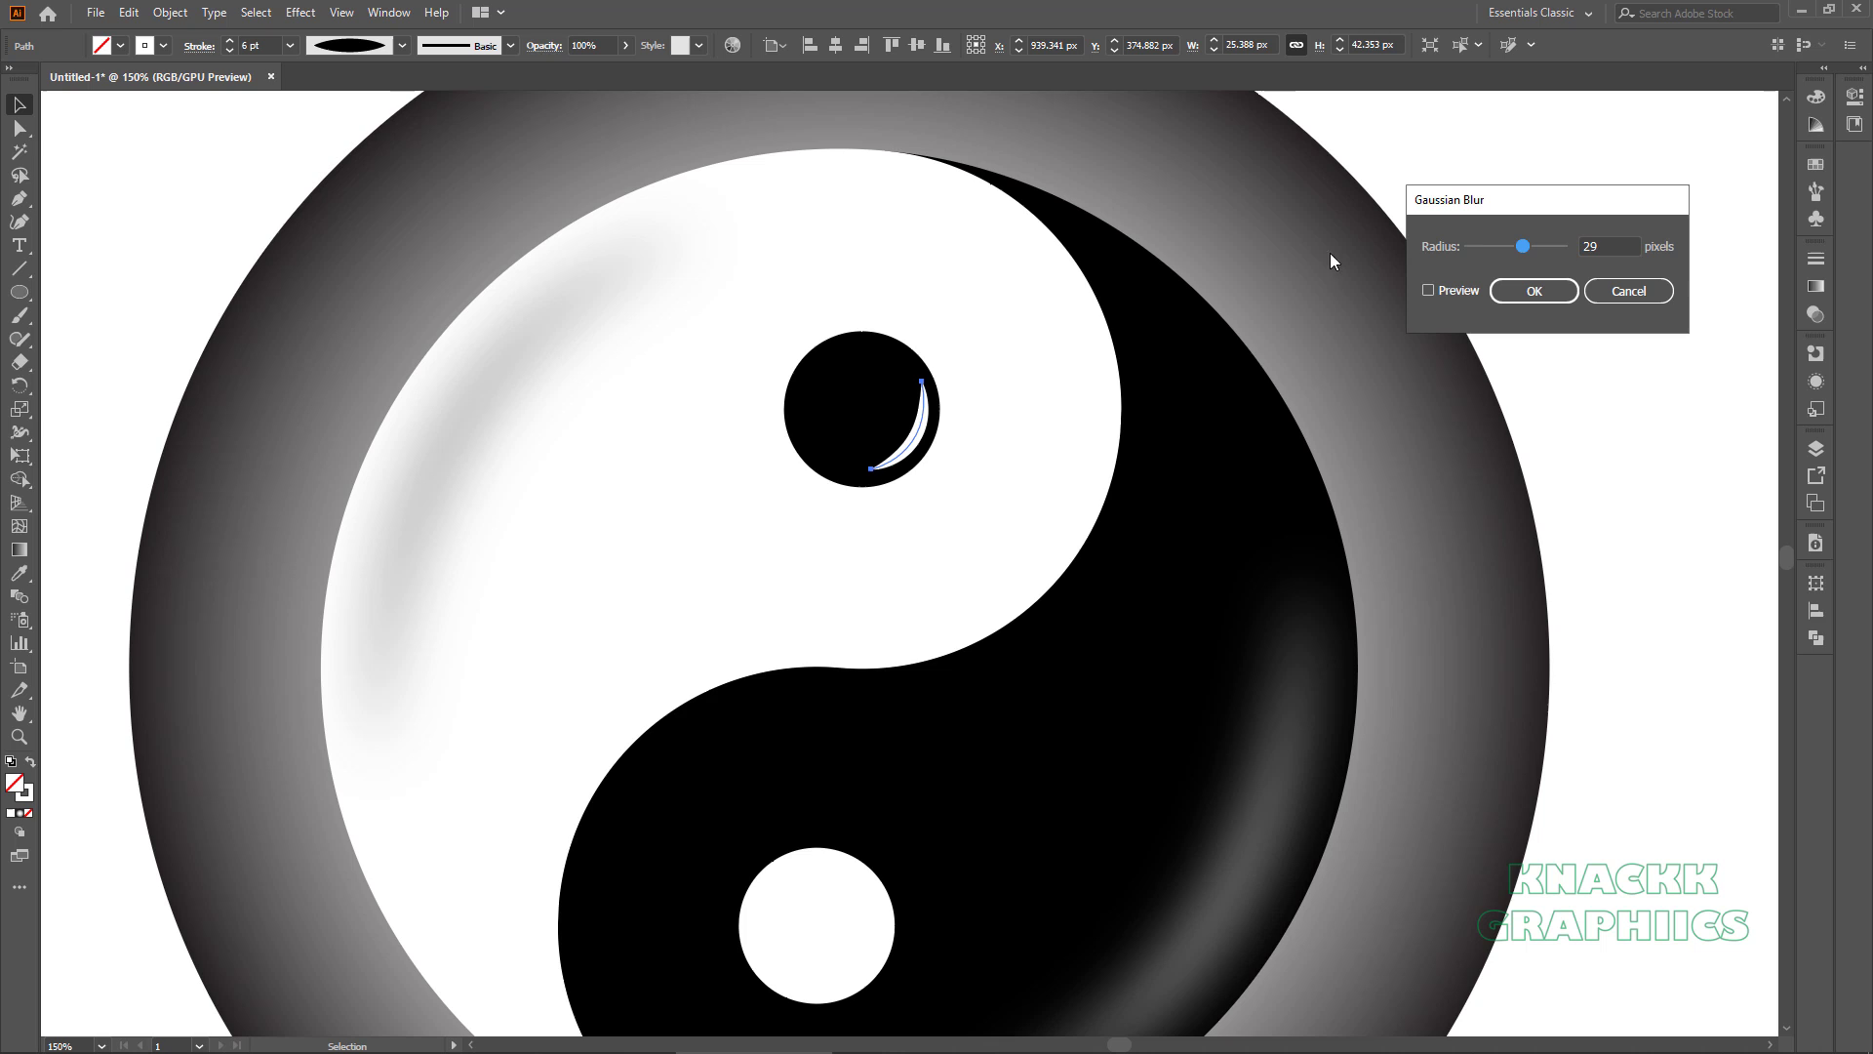
double_click(1583, 247)
text(15)
key(Return)
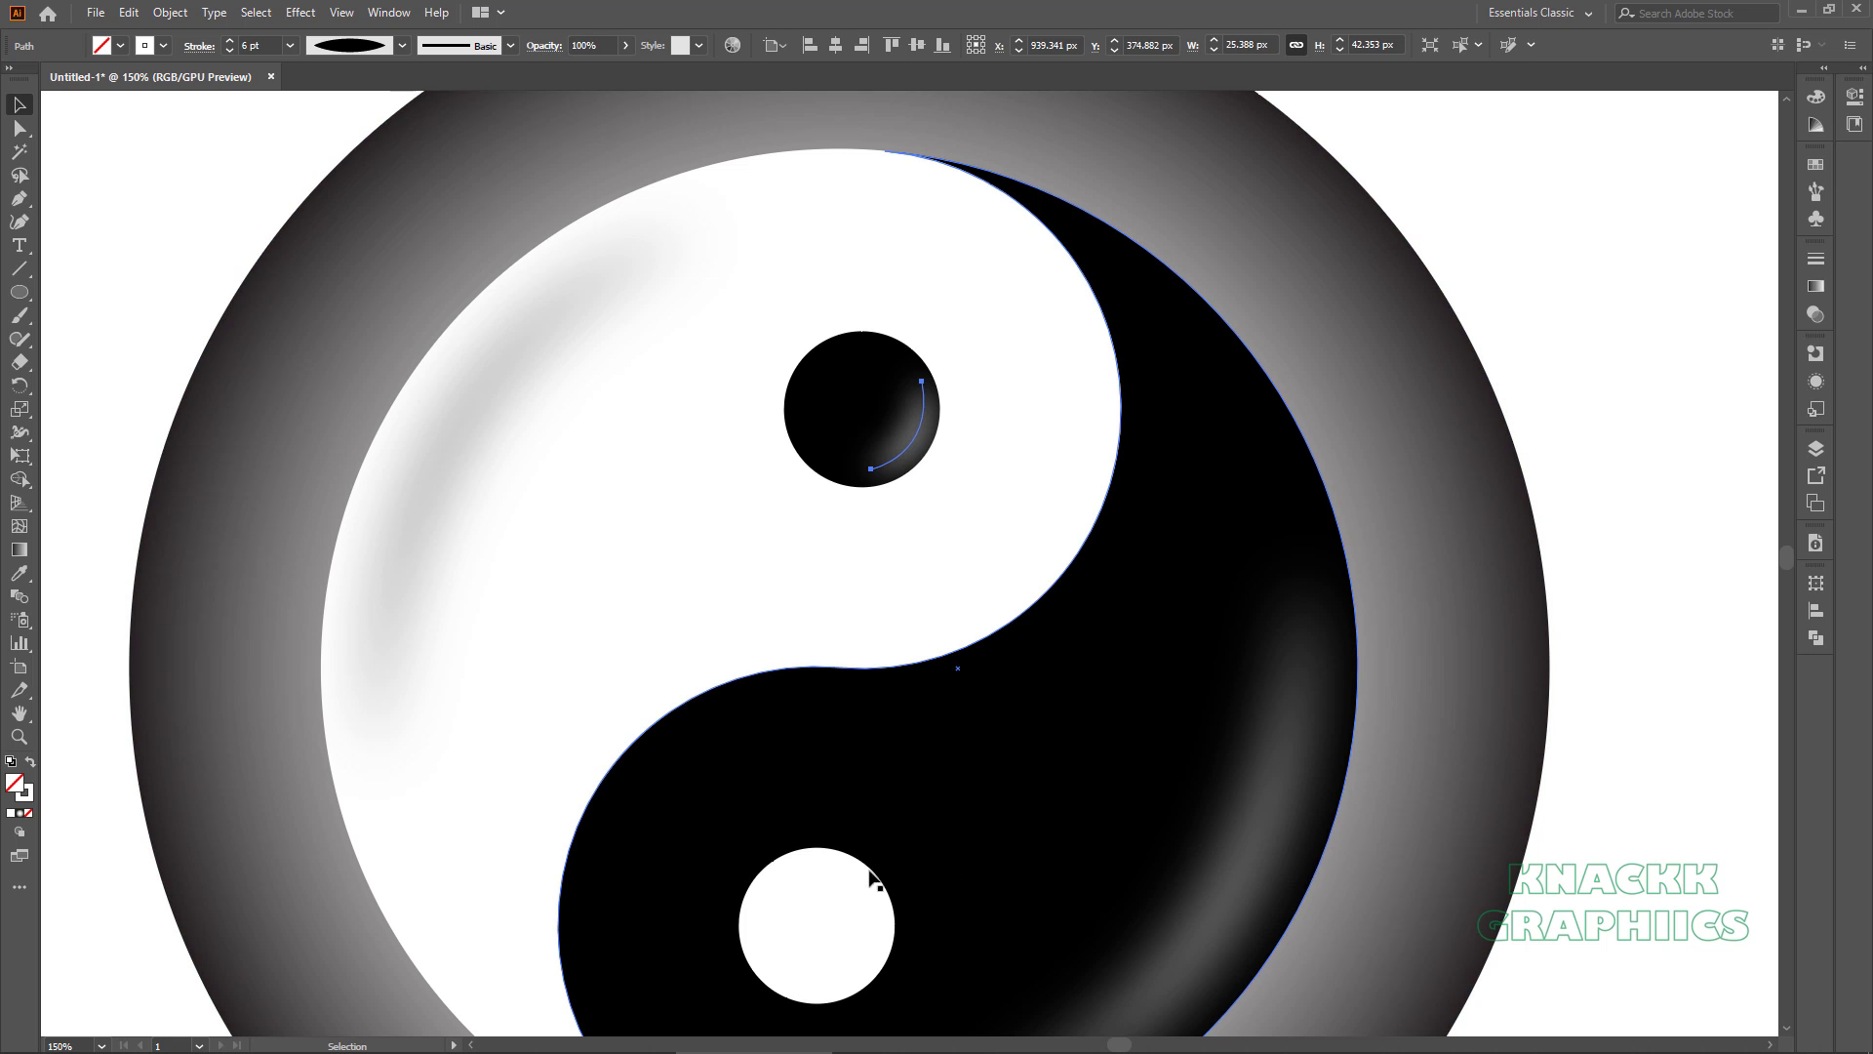
Draw a curved arc down along the edge inside the small white dot.
click(16, 202)
scroll(546, 585, down, 4)
click(792, 684)
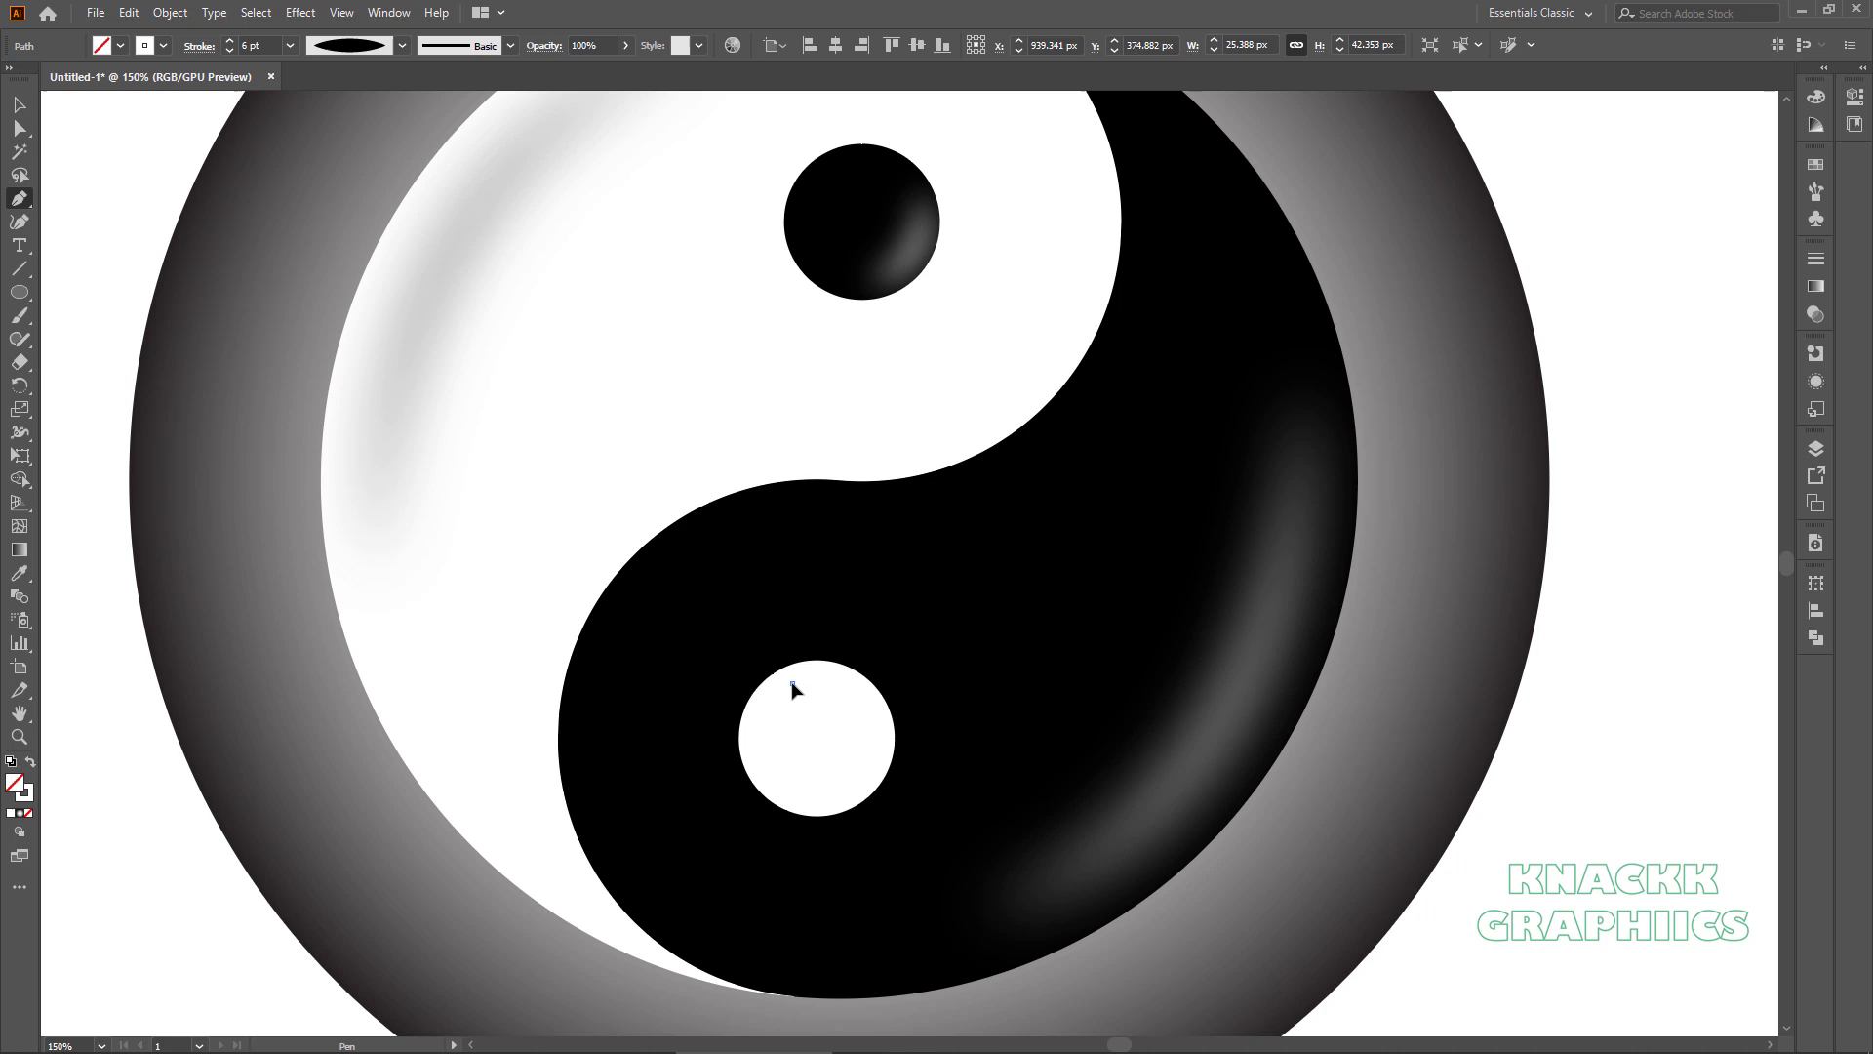
drag(779, 784, 818, 849)
key(ctrl)
key(v)
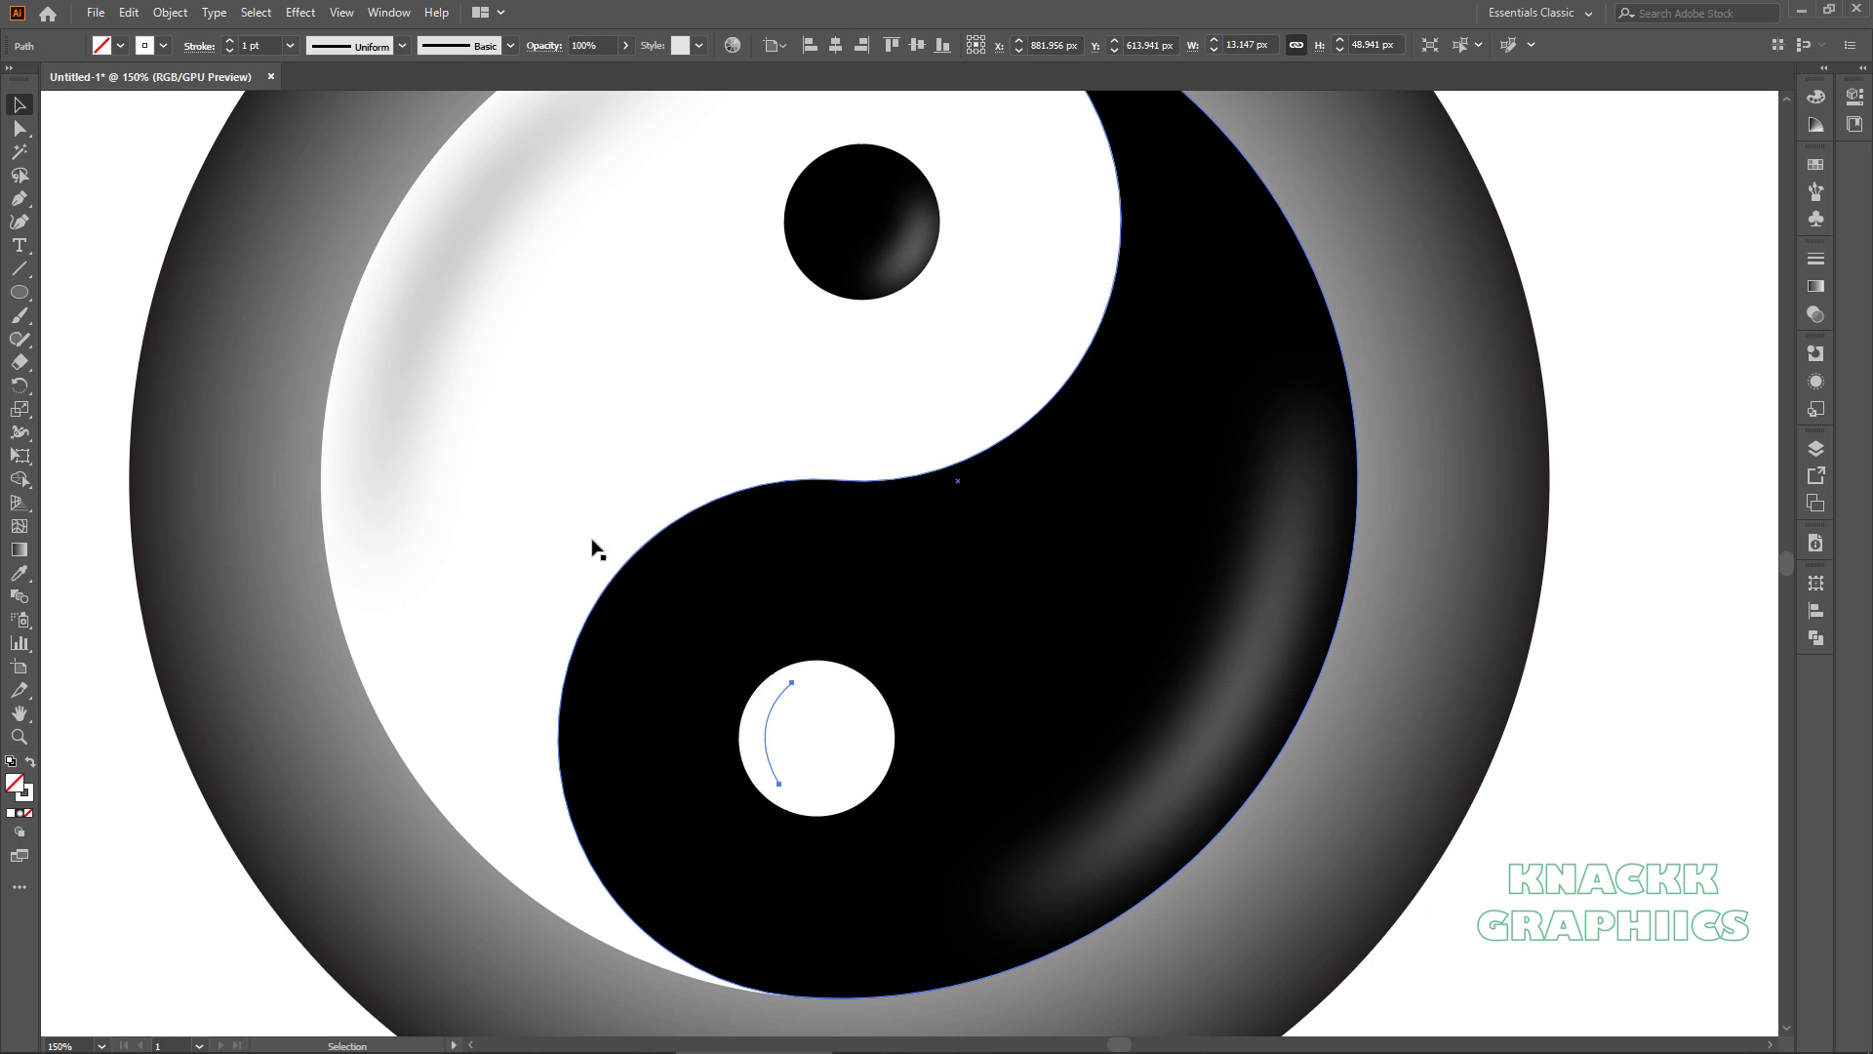
Give the arc a 6 pt grey elliptical-profile stroke and reapply the Gaussian Blur.
click(271, 45)
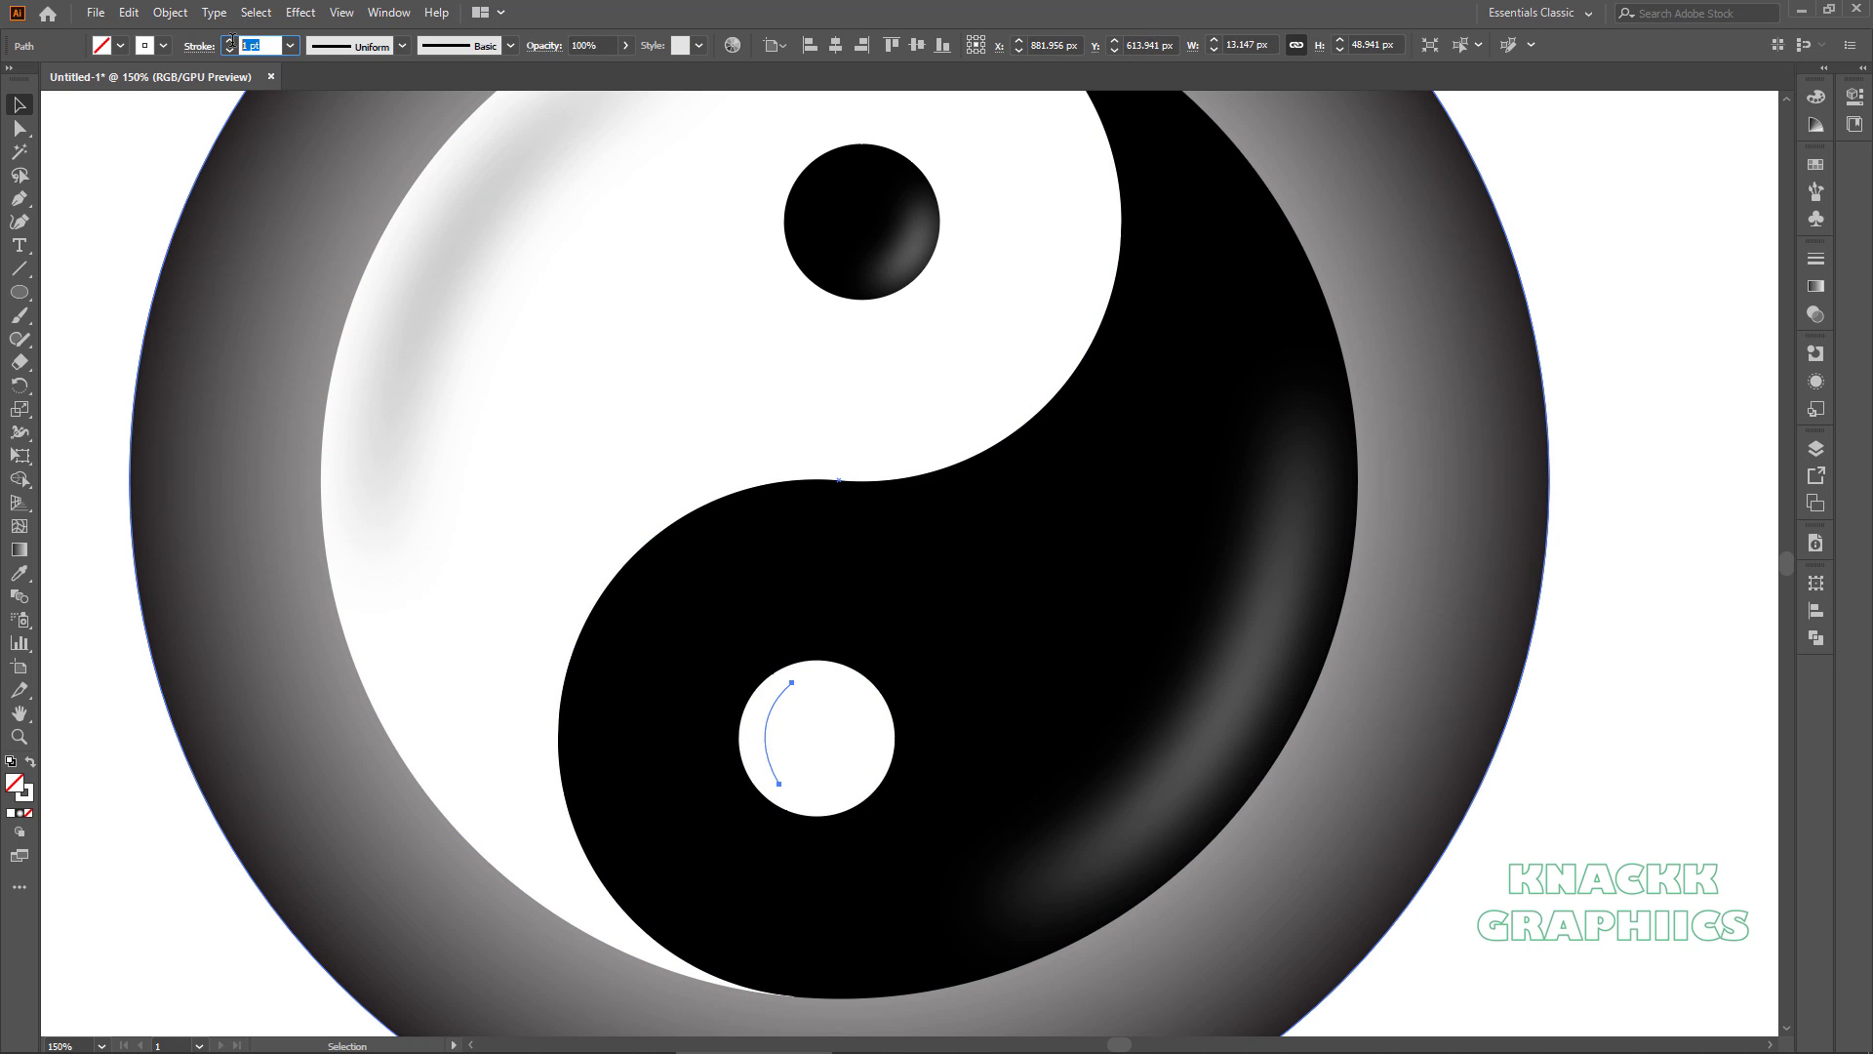
text(6)
key(Return)
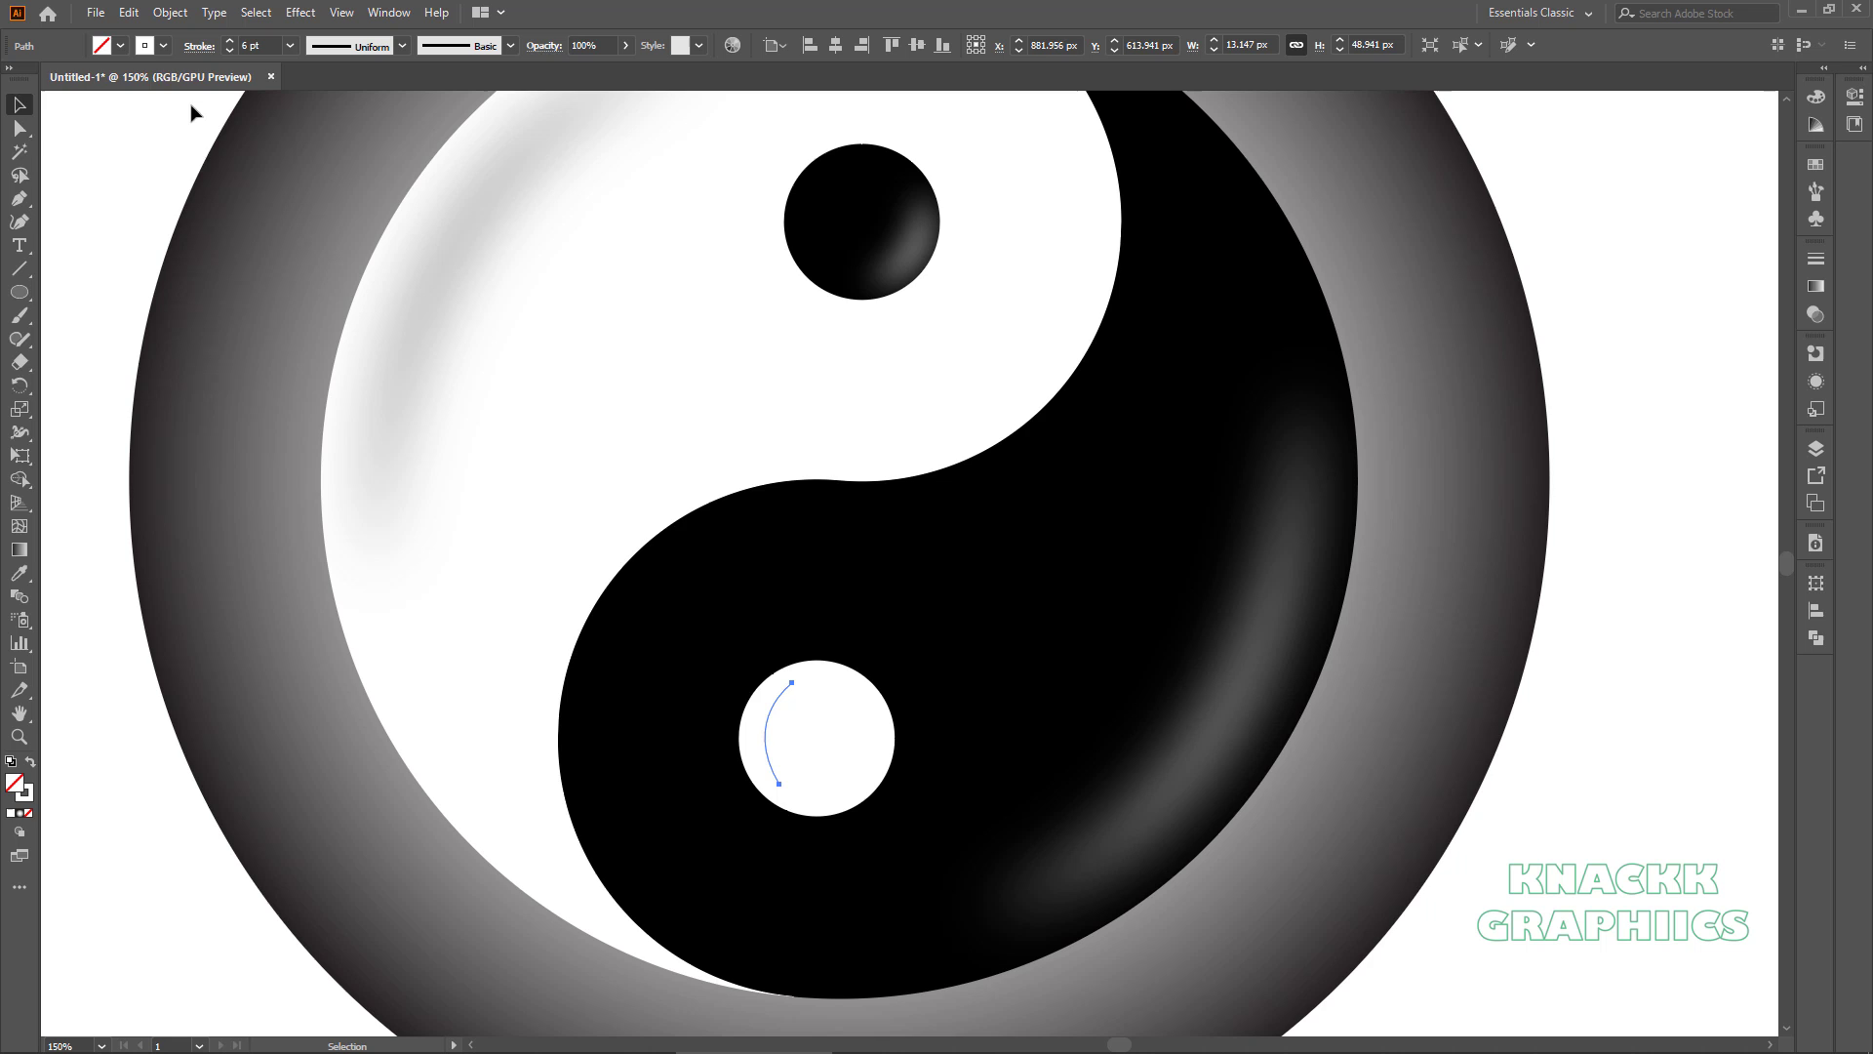
click(163, 45)
click(82, 136)
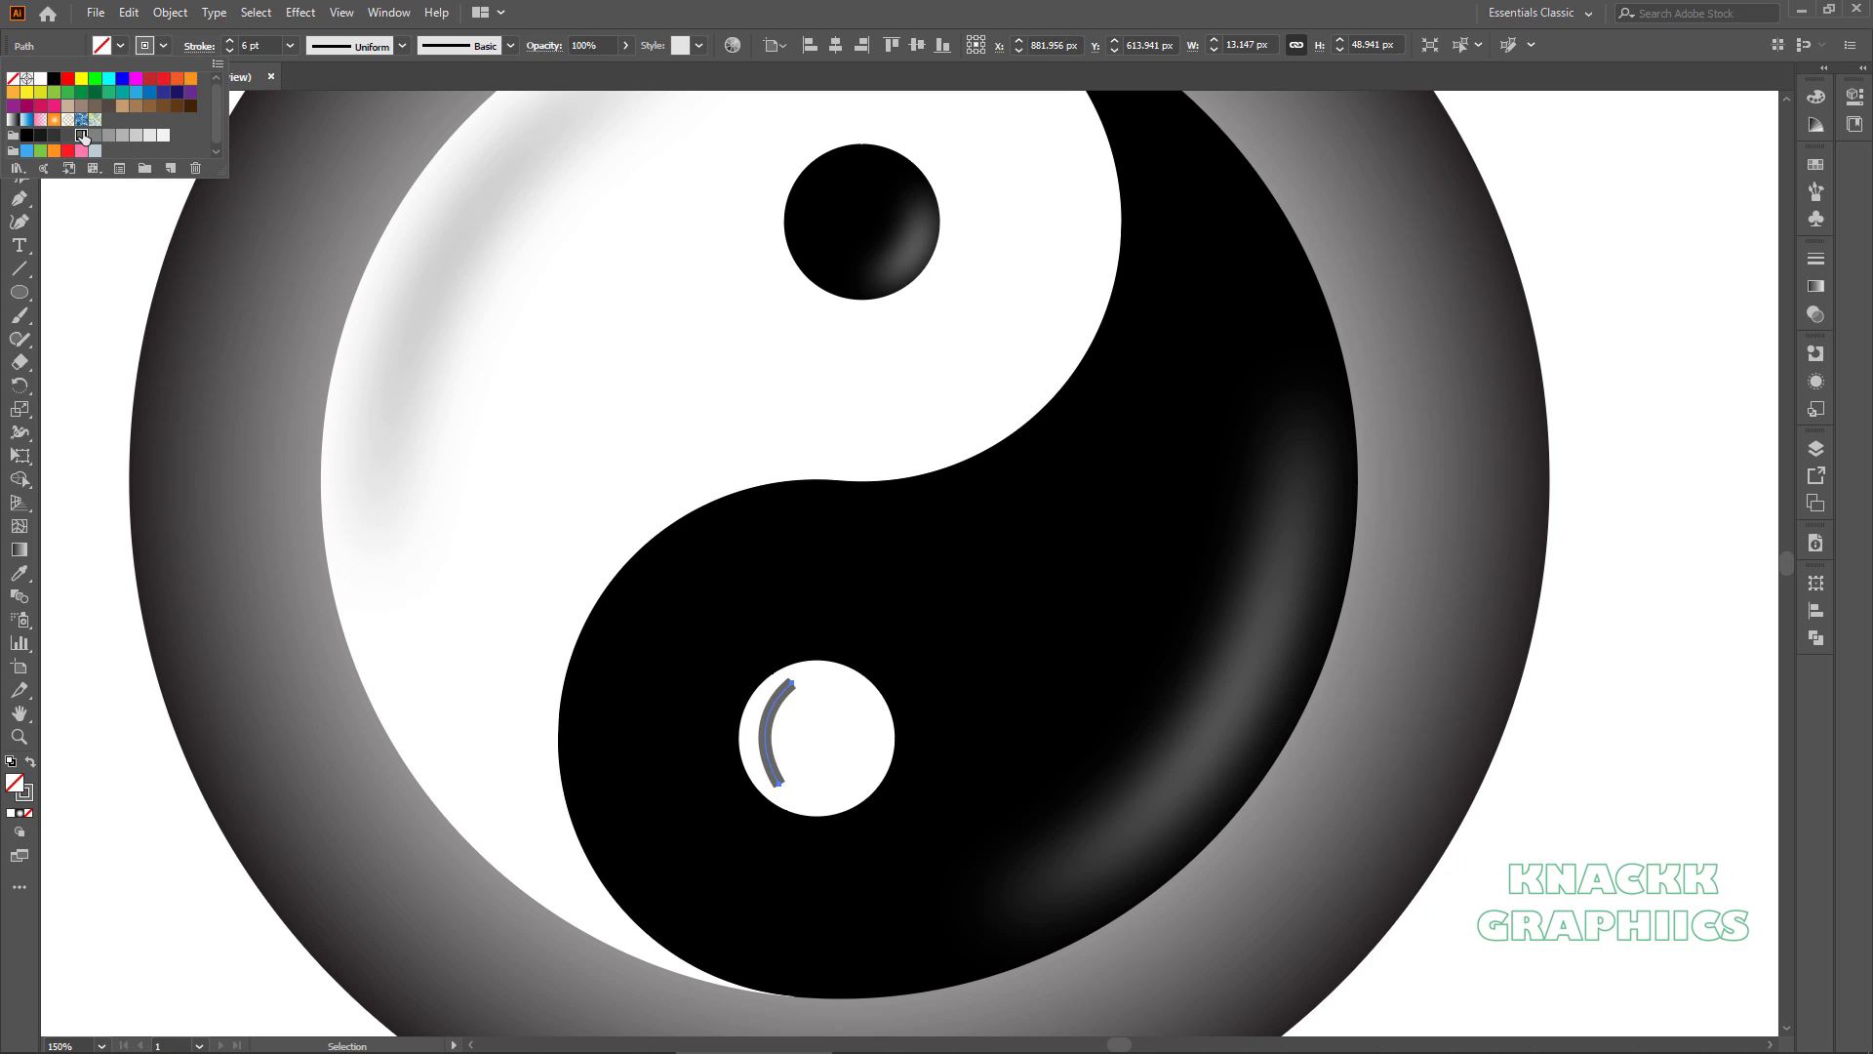
key(Escape)
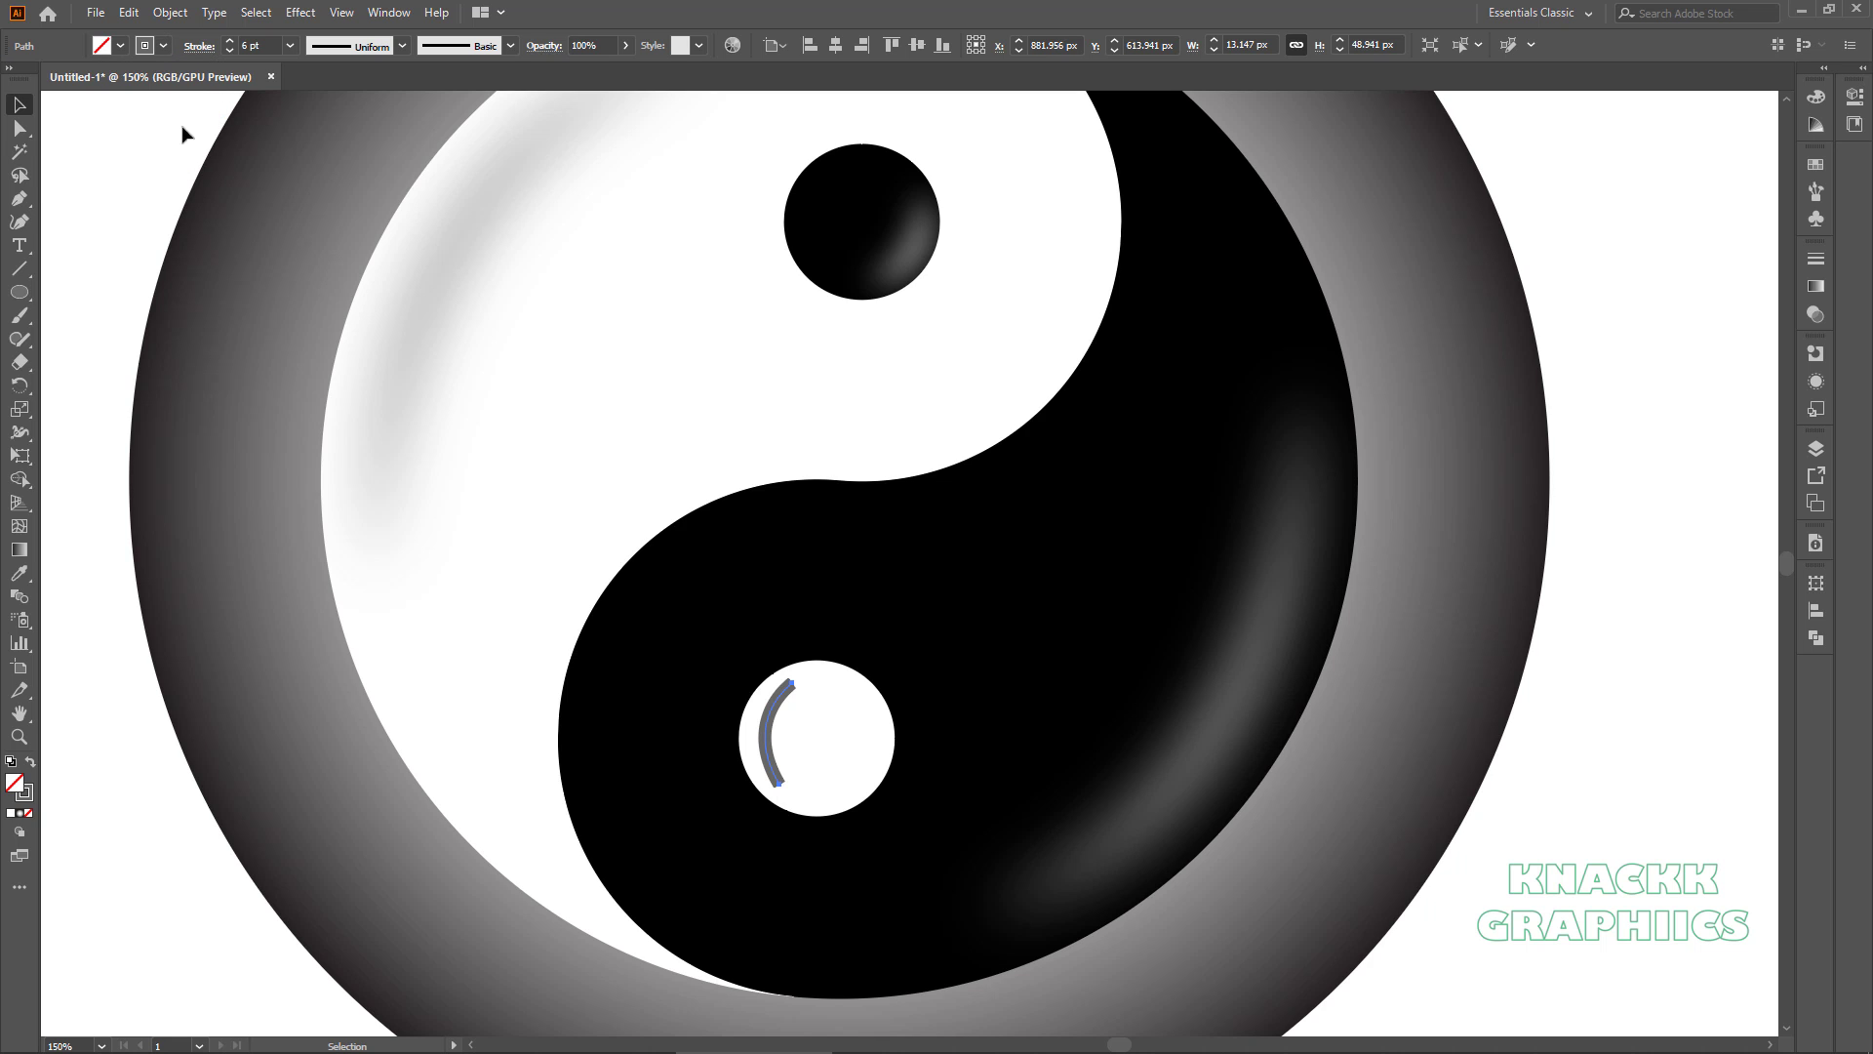
click(402, 45)
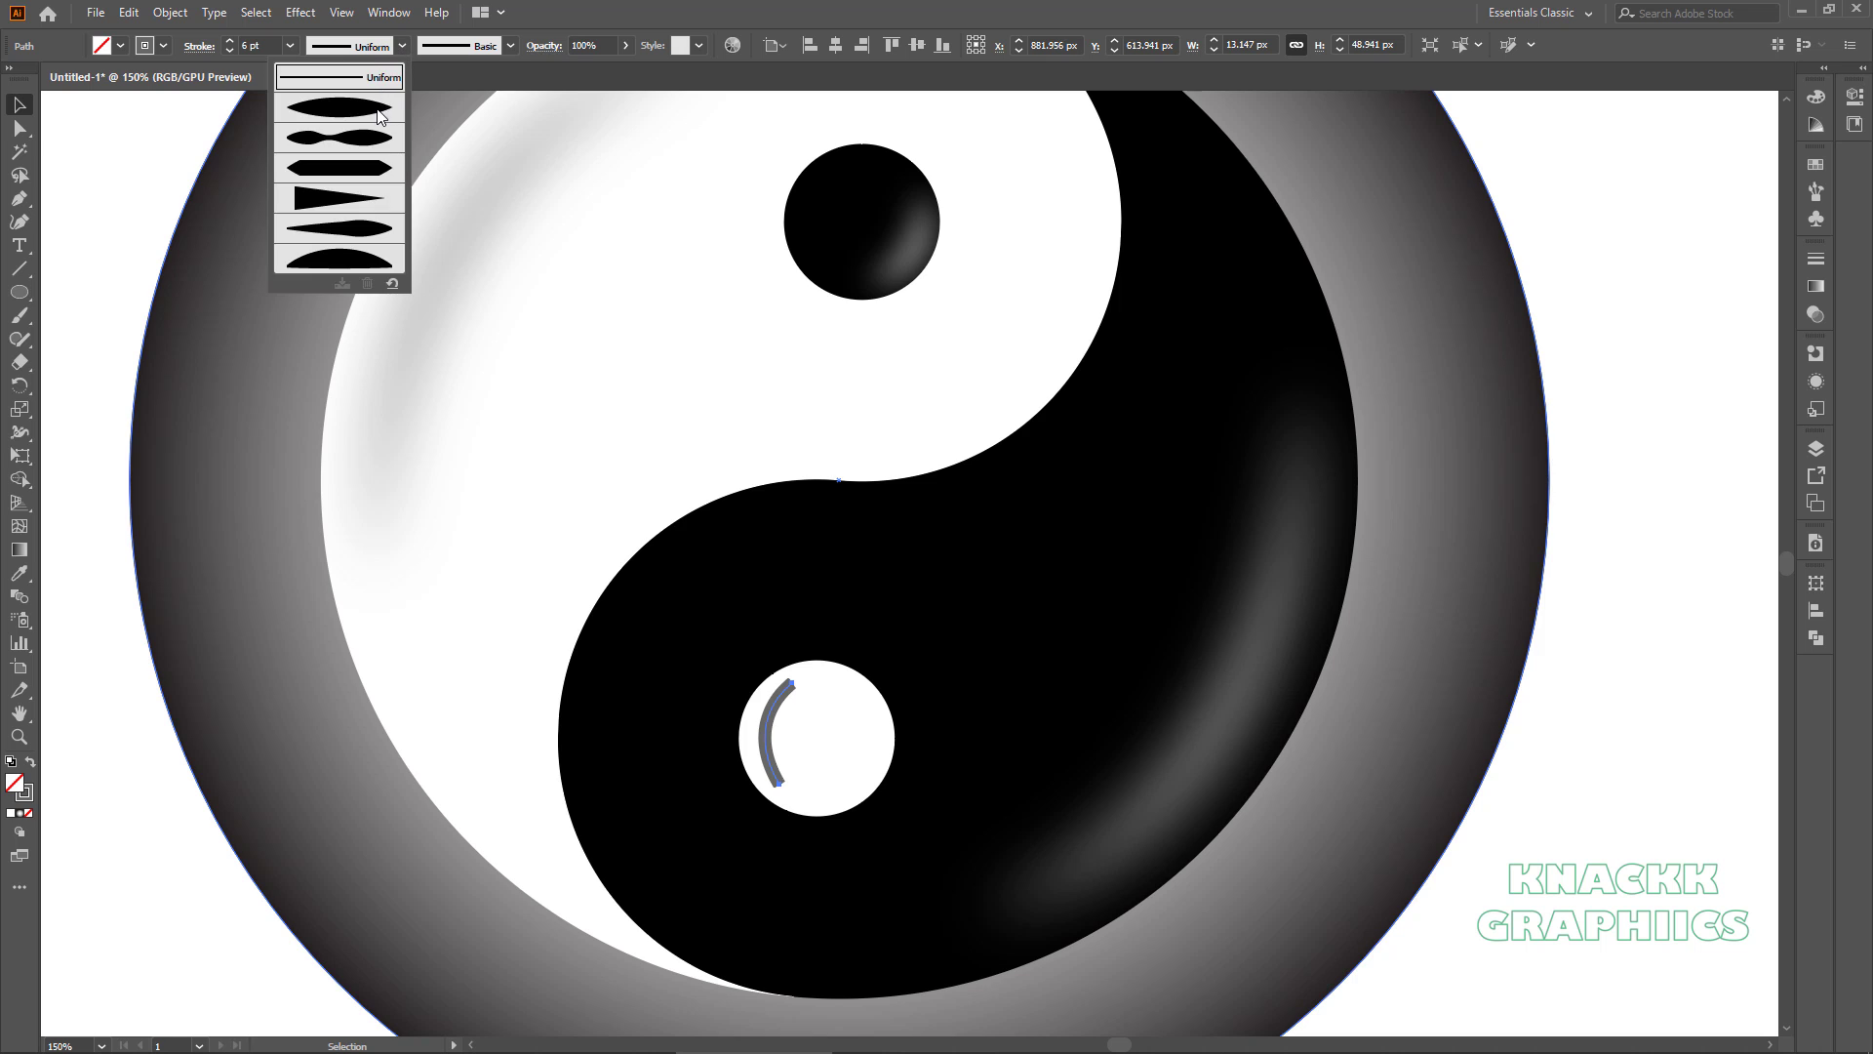
click(378, 112)
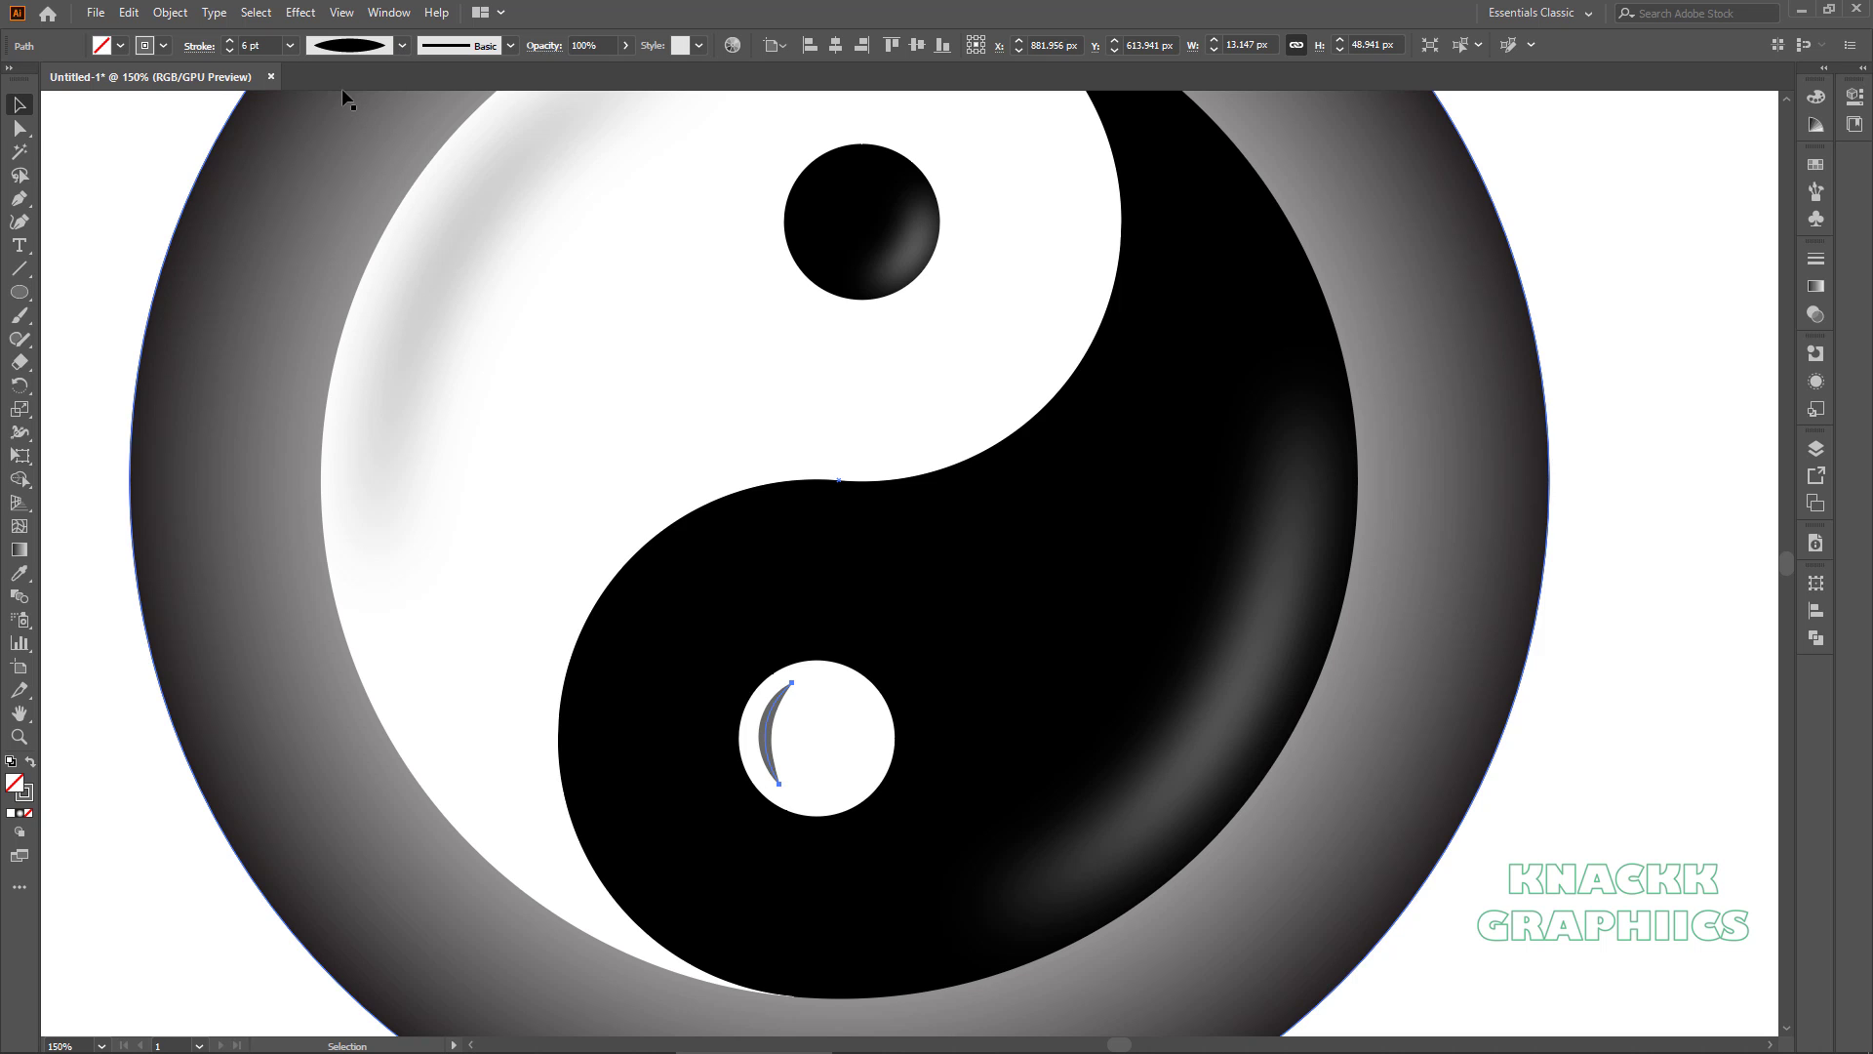
click(301, 13)
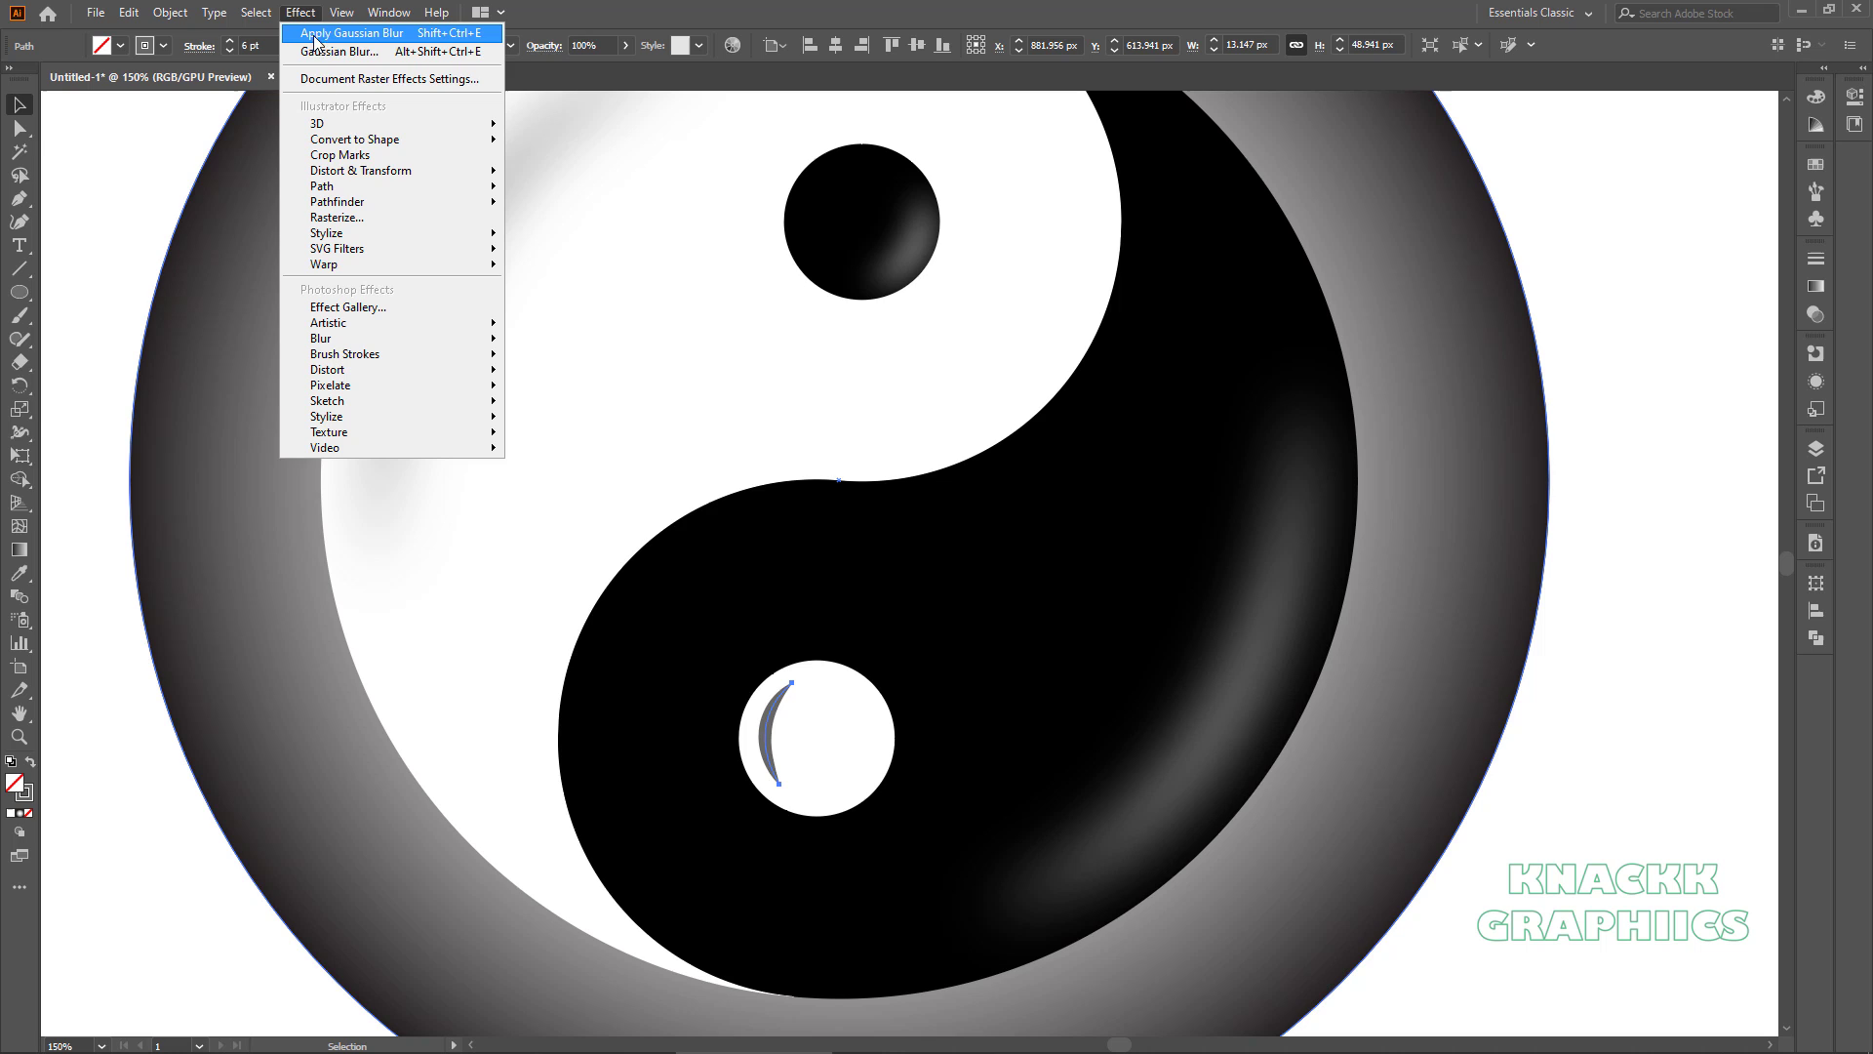
click(453, 36)
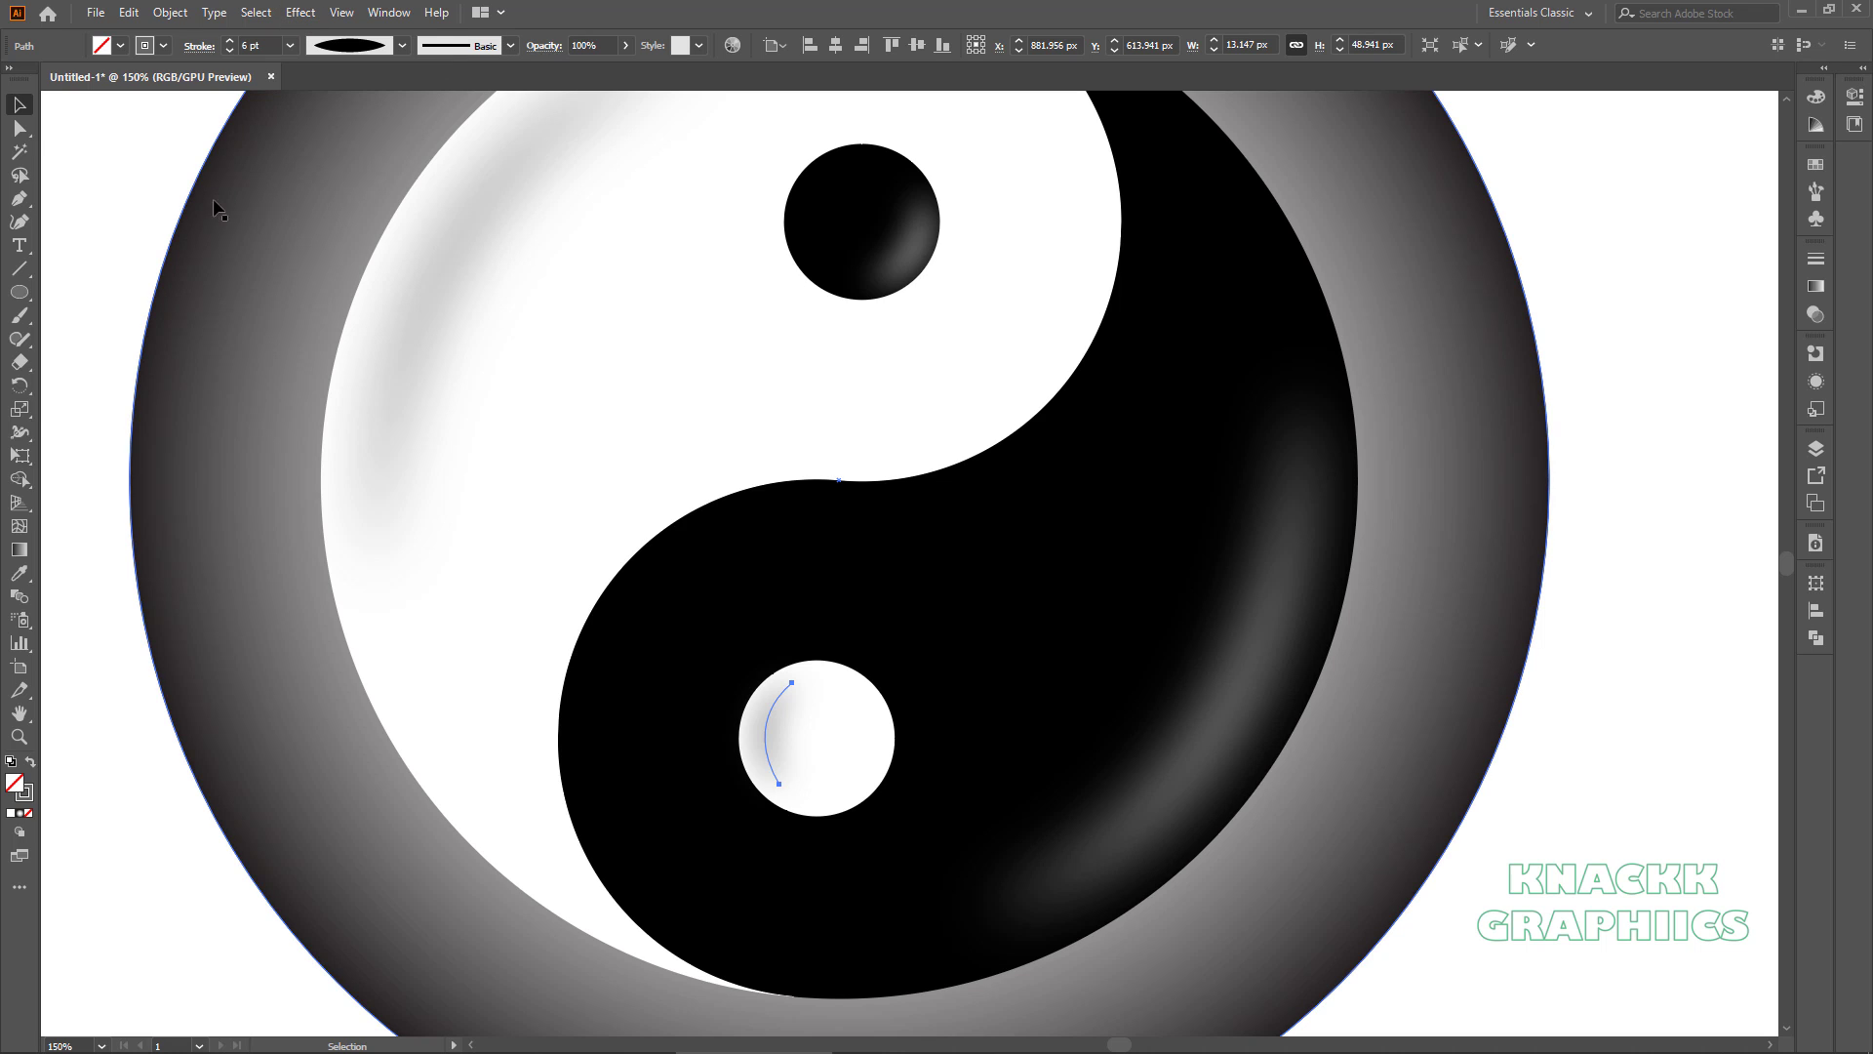
Select every yin-yang part and group them.
click(142, 208)
key(ctrl+0)
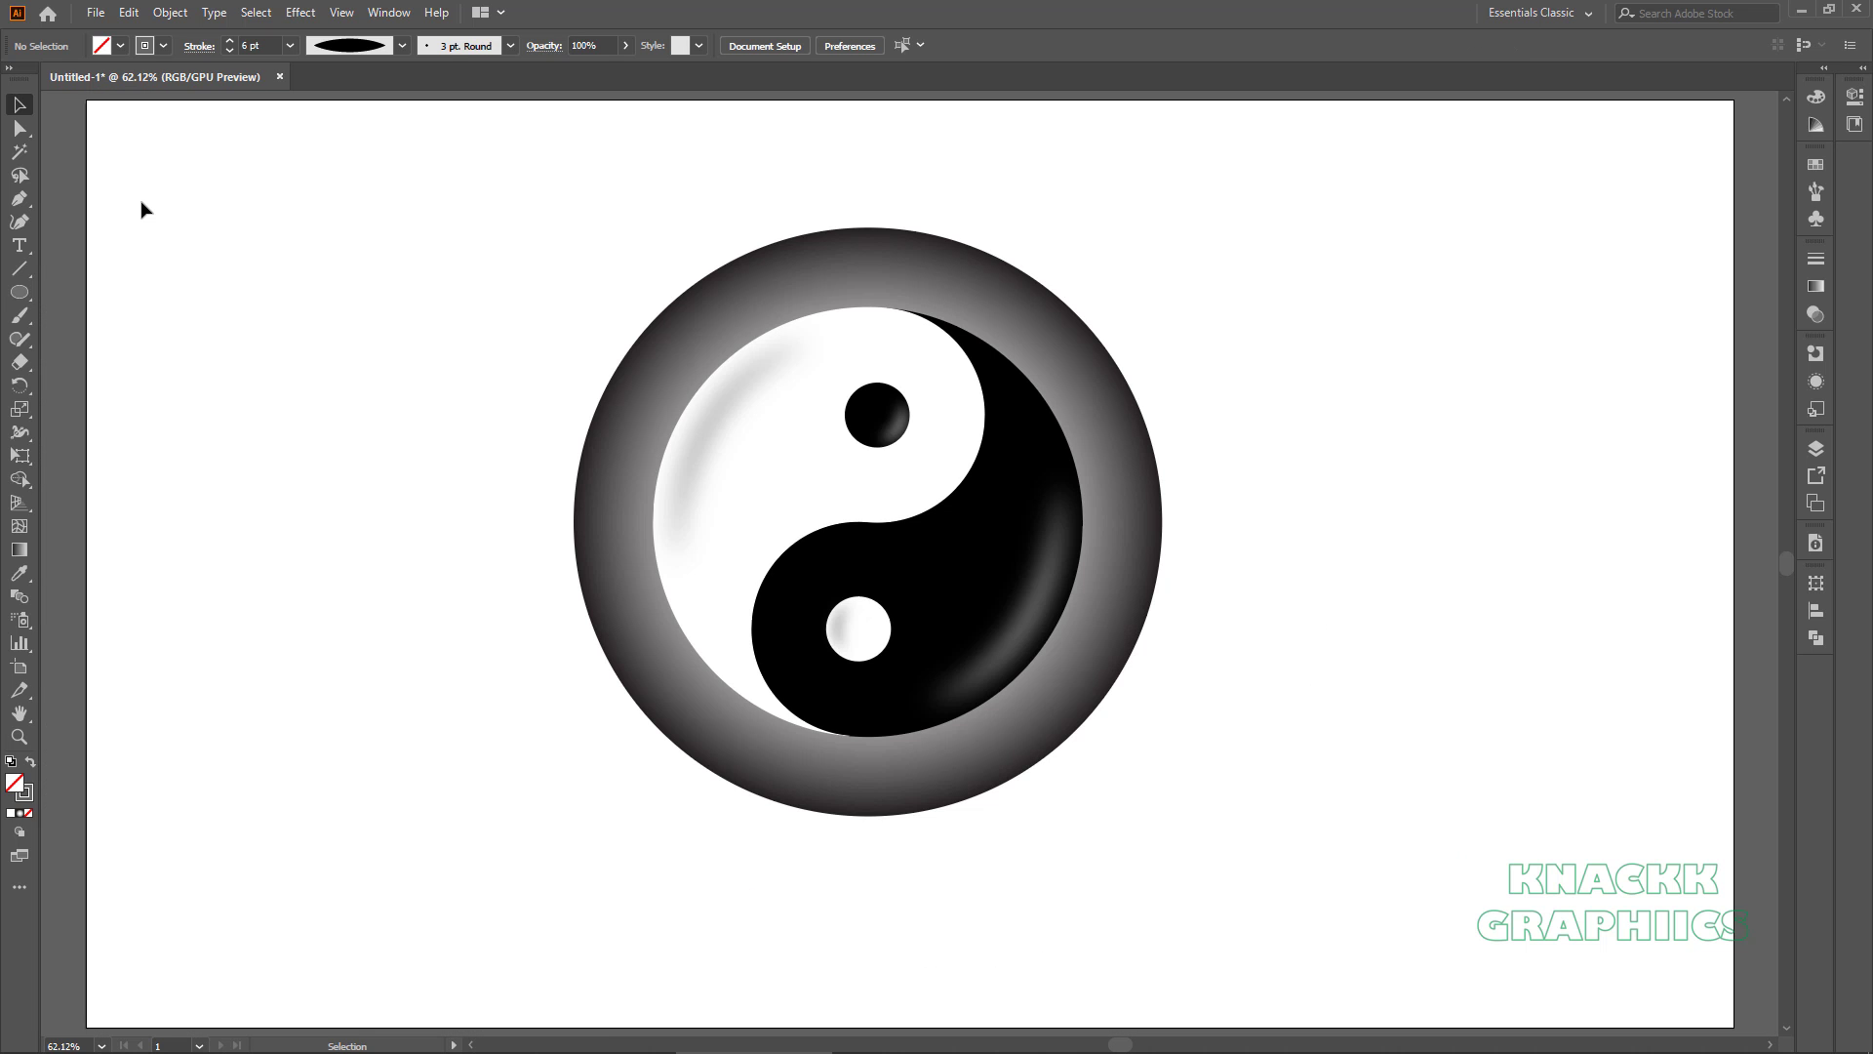
drag(485, 222, 1259, 815)
click(170, 12)
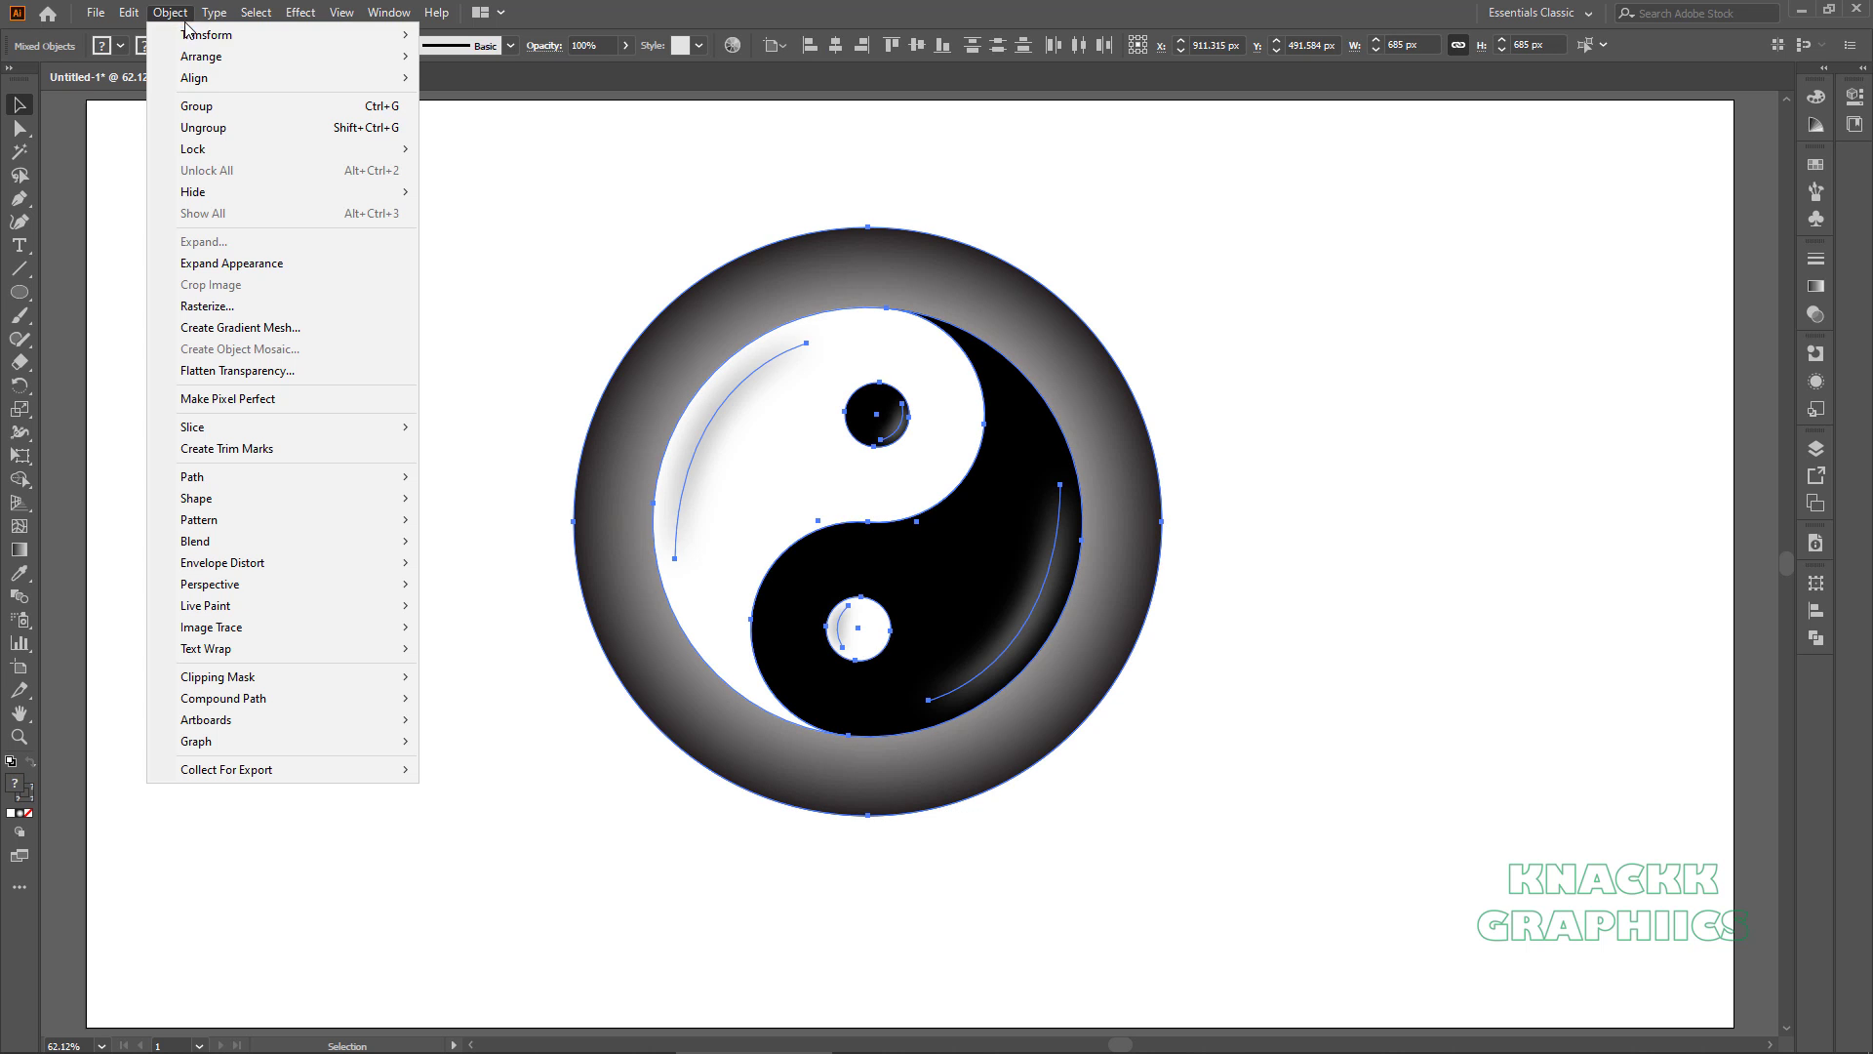
click(302, 110)
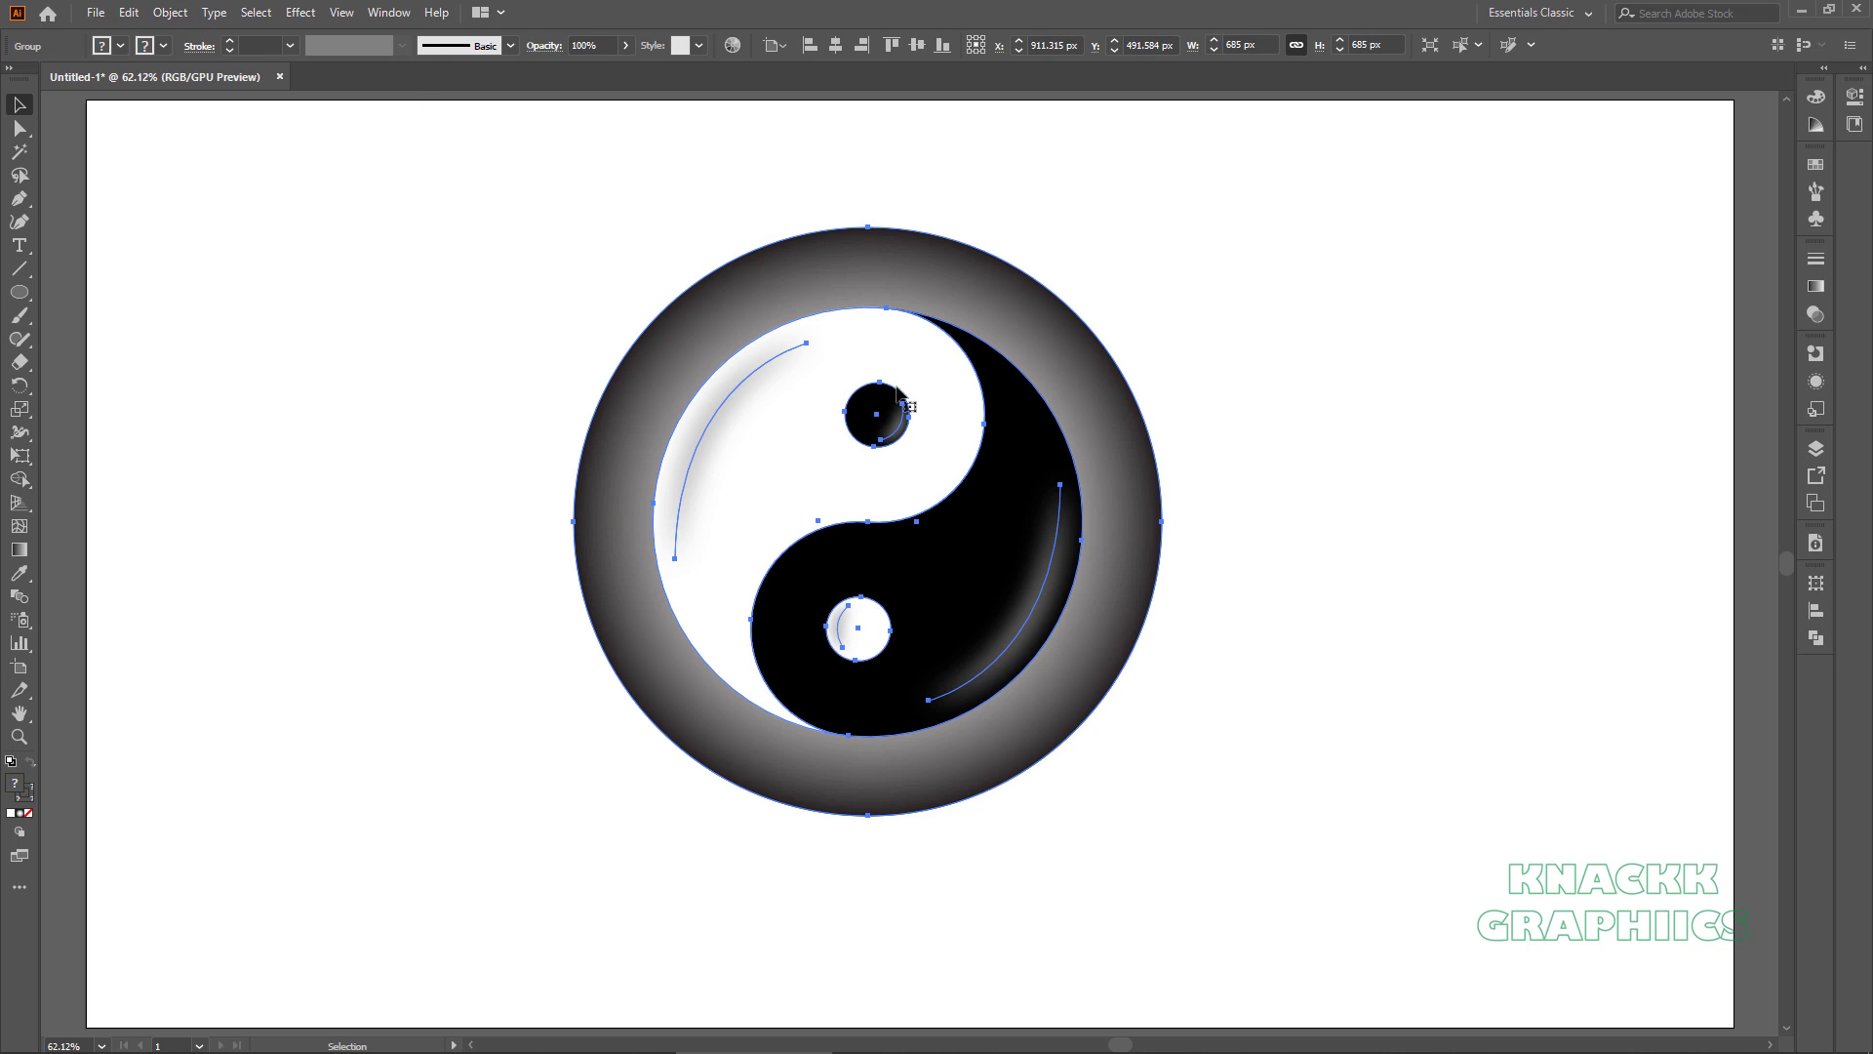
Centre the group horizontally and vertically relative to the artboard, then deselect.
click(1810, 616)
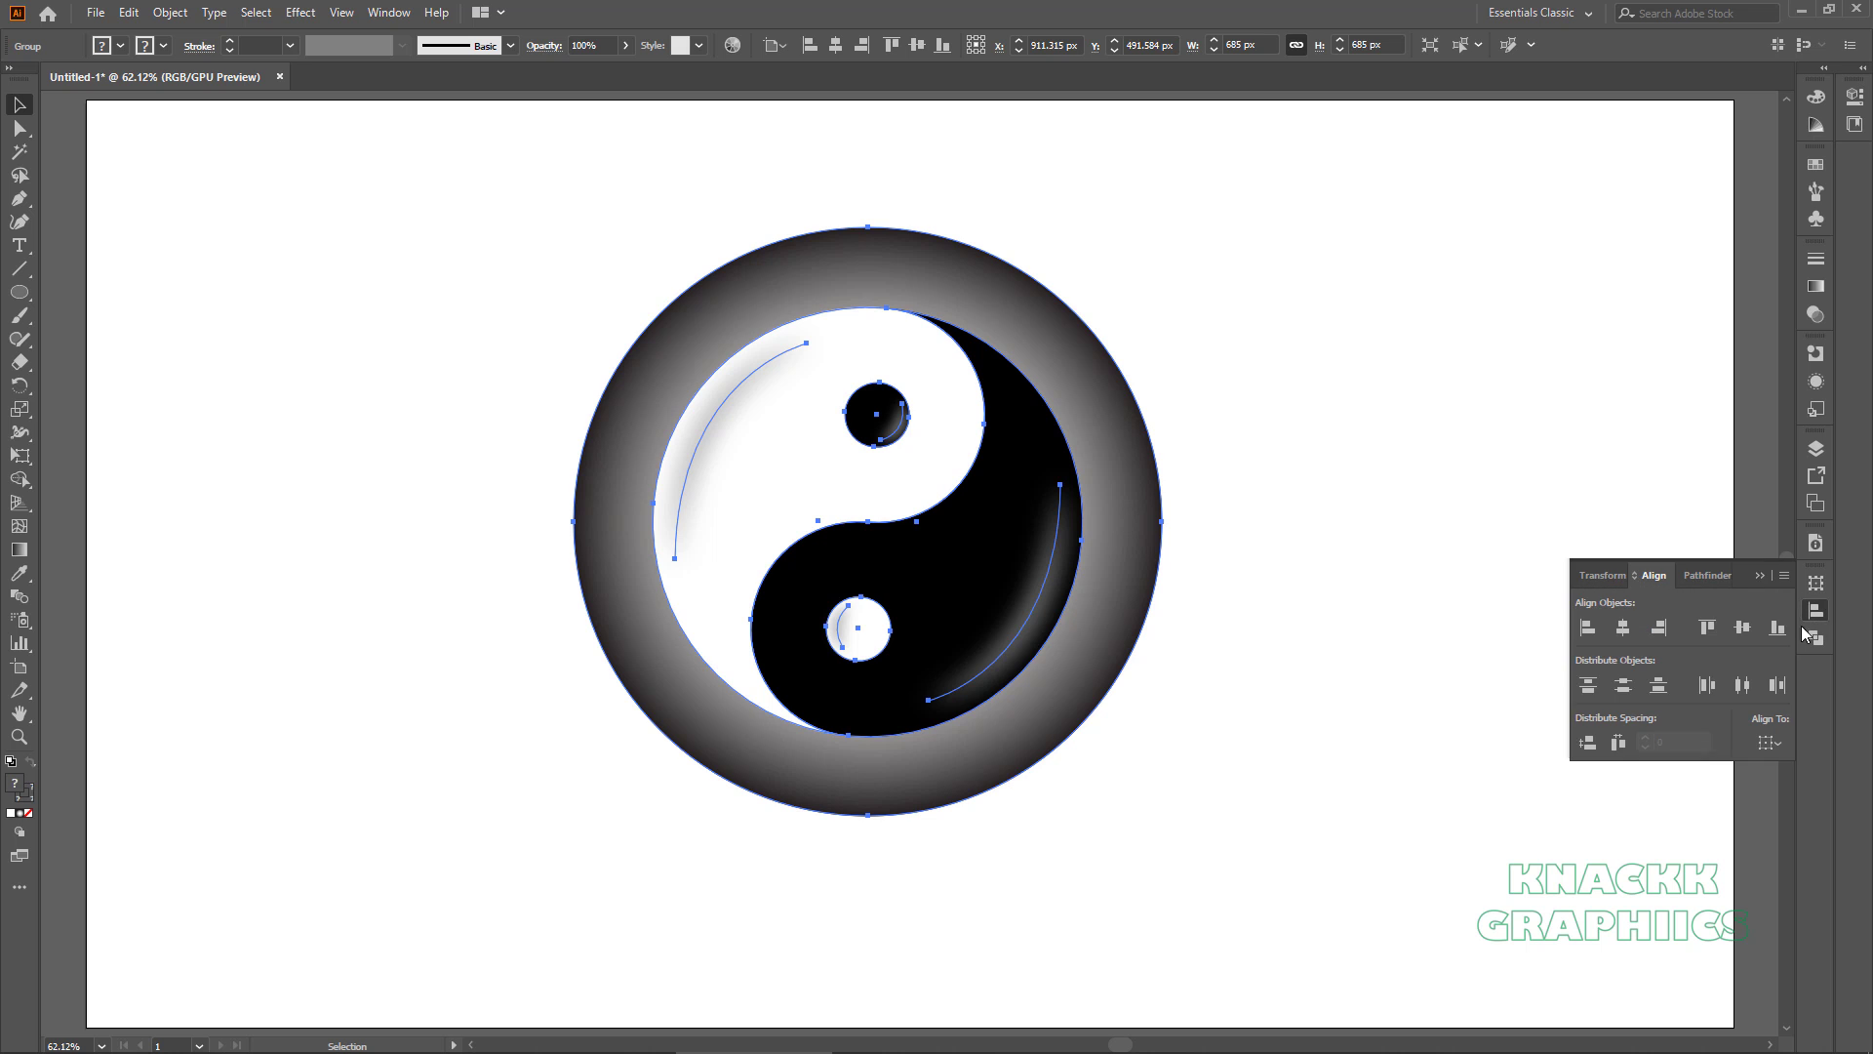
click(389, 12)
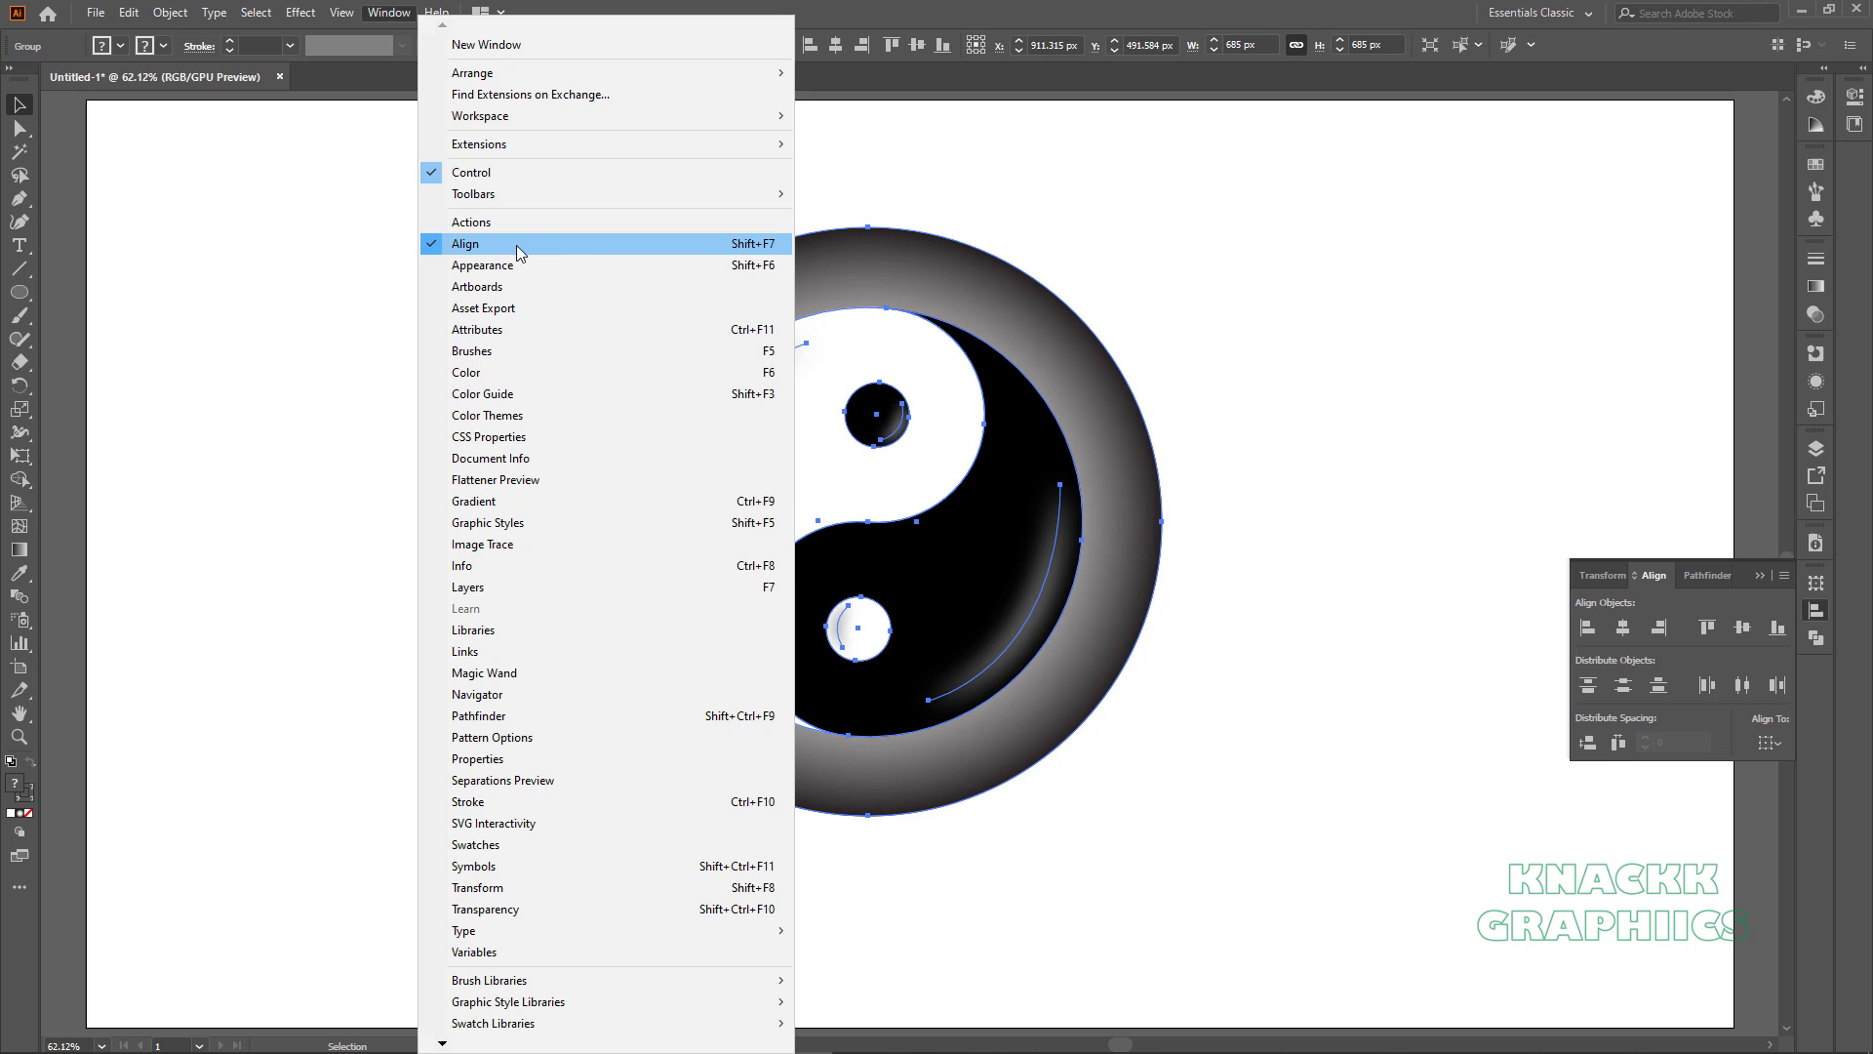
click(588, 244)
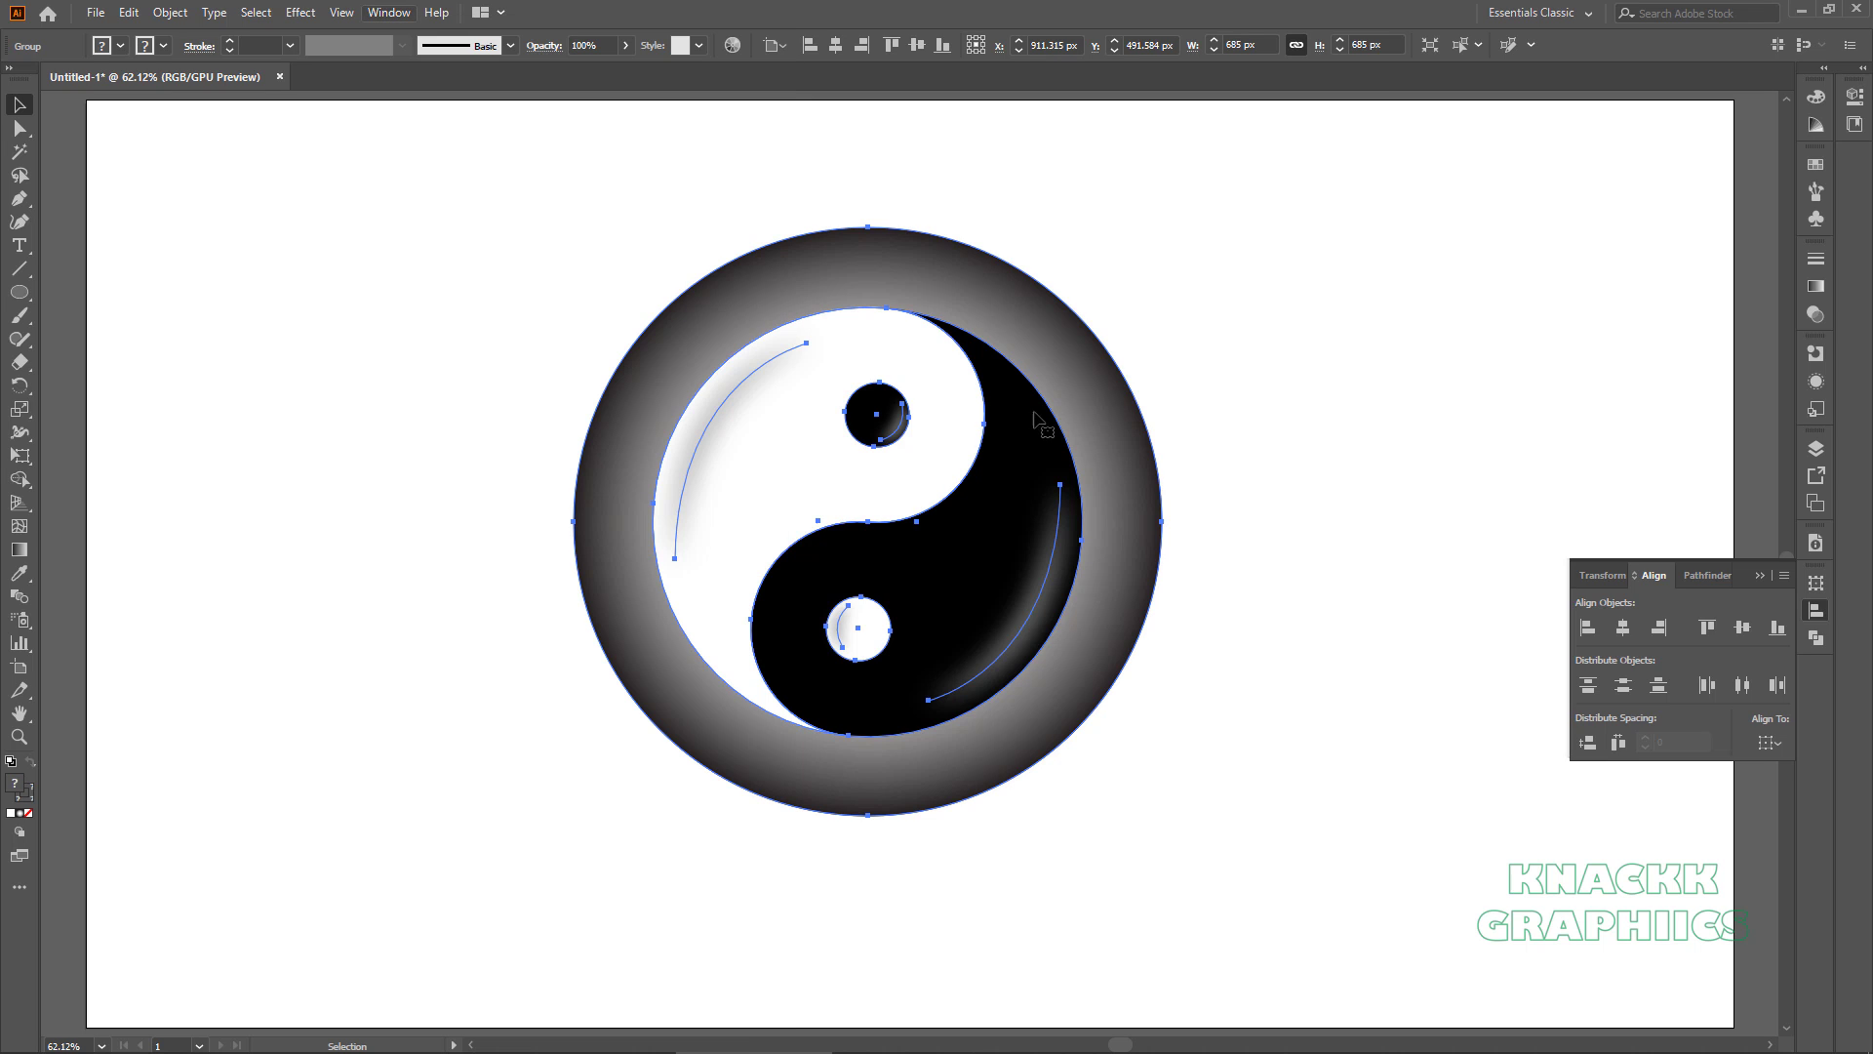
click(1771, 744)
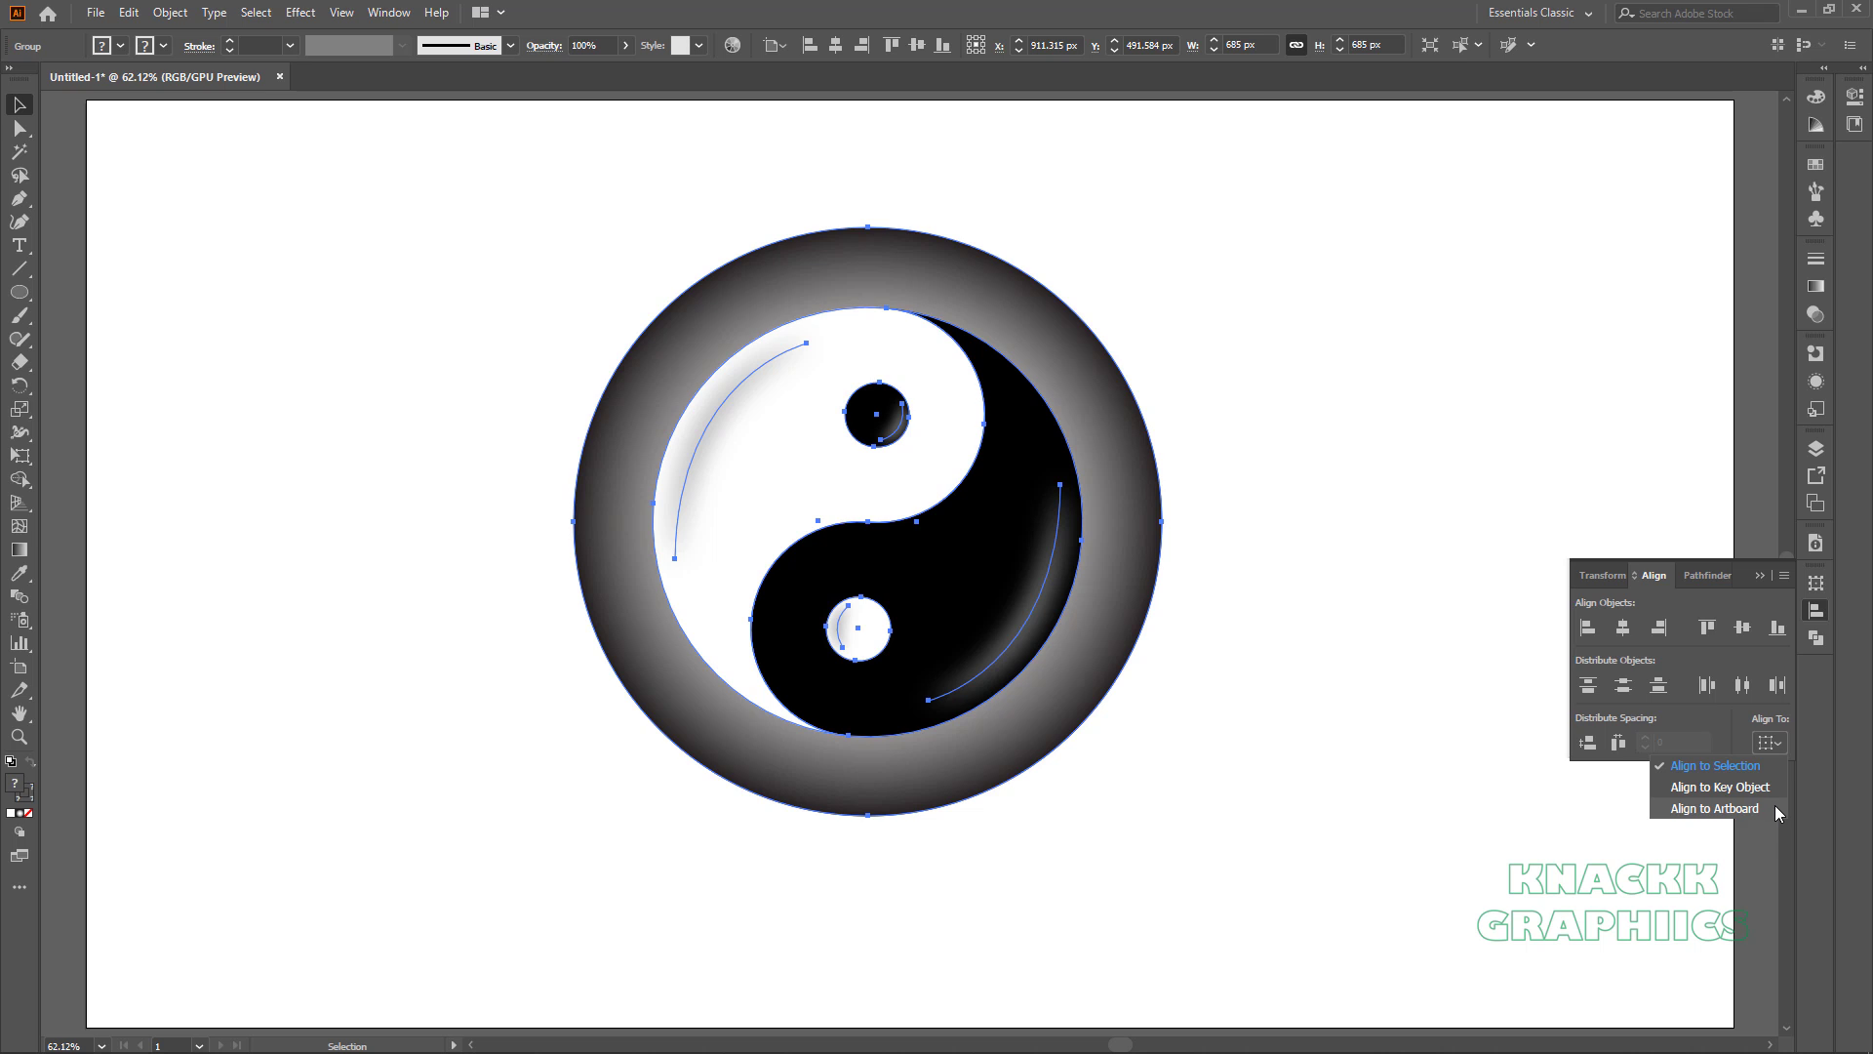
click(1756, 809)
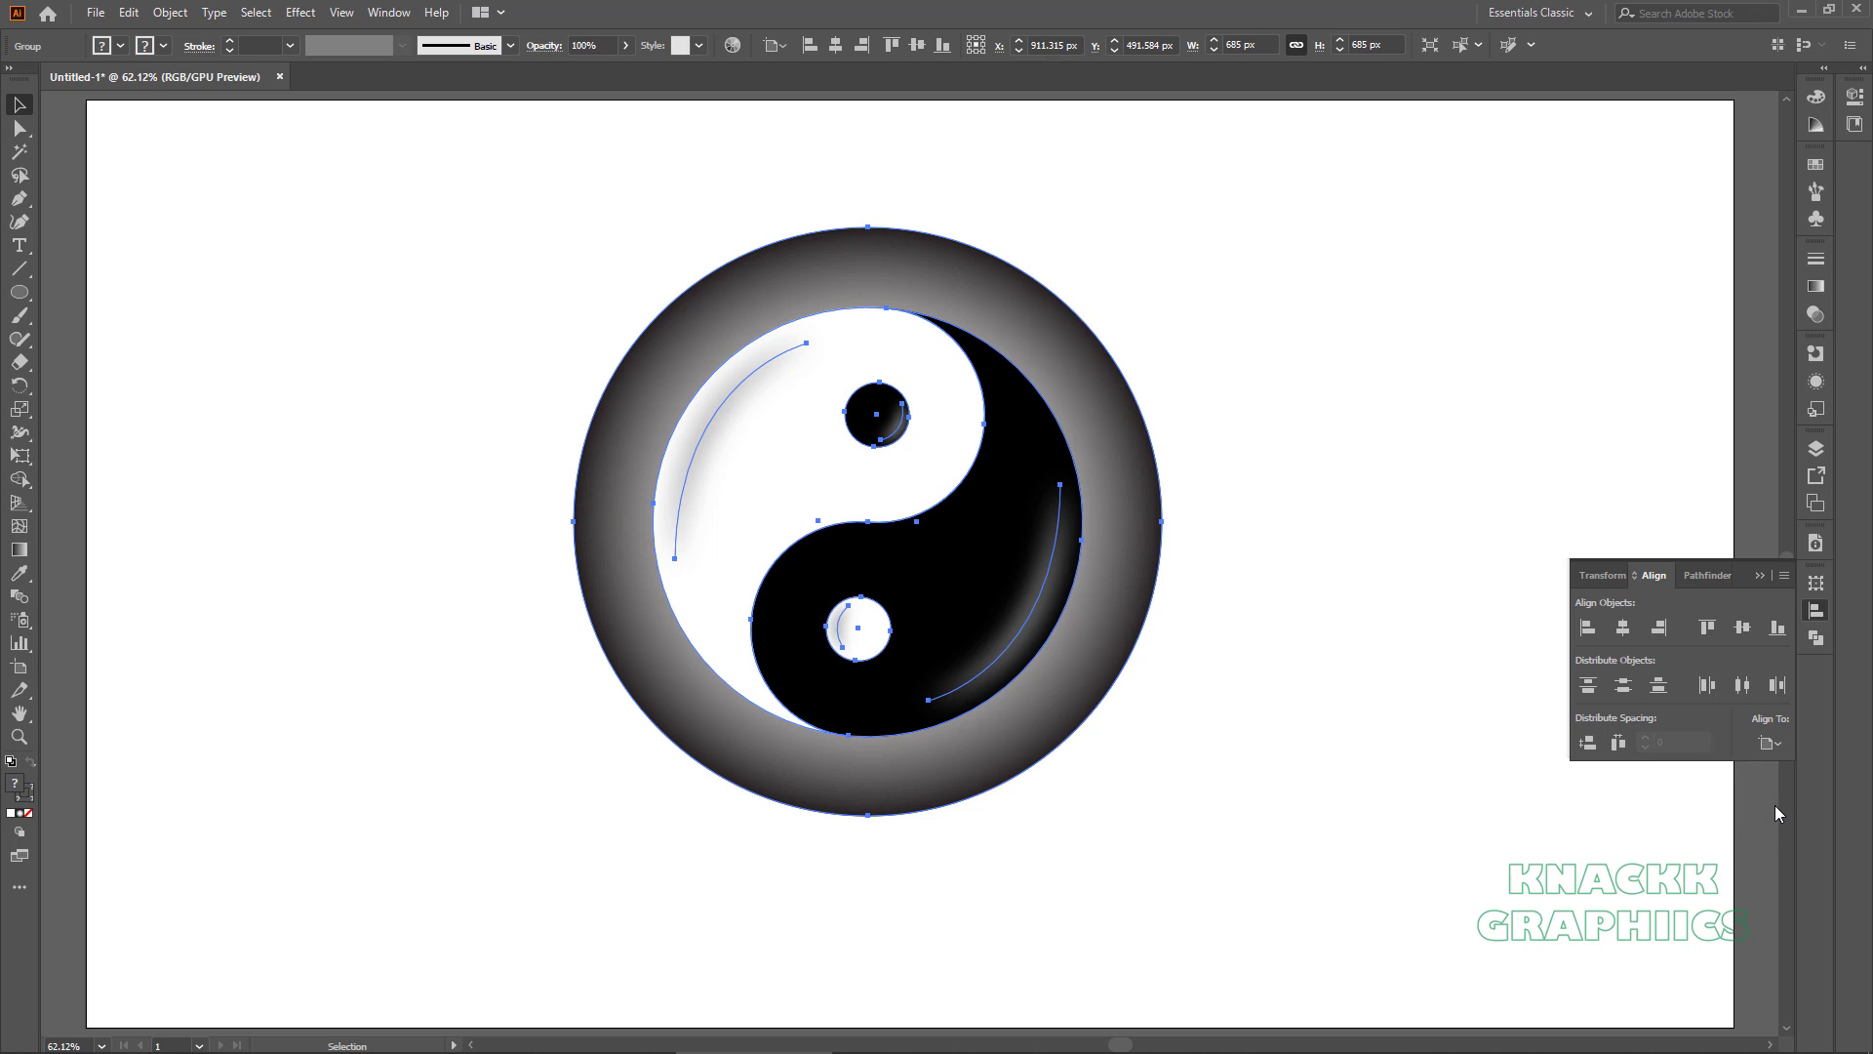
click(1622, 627)
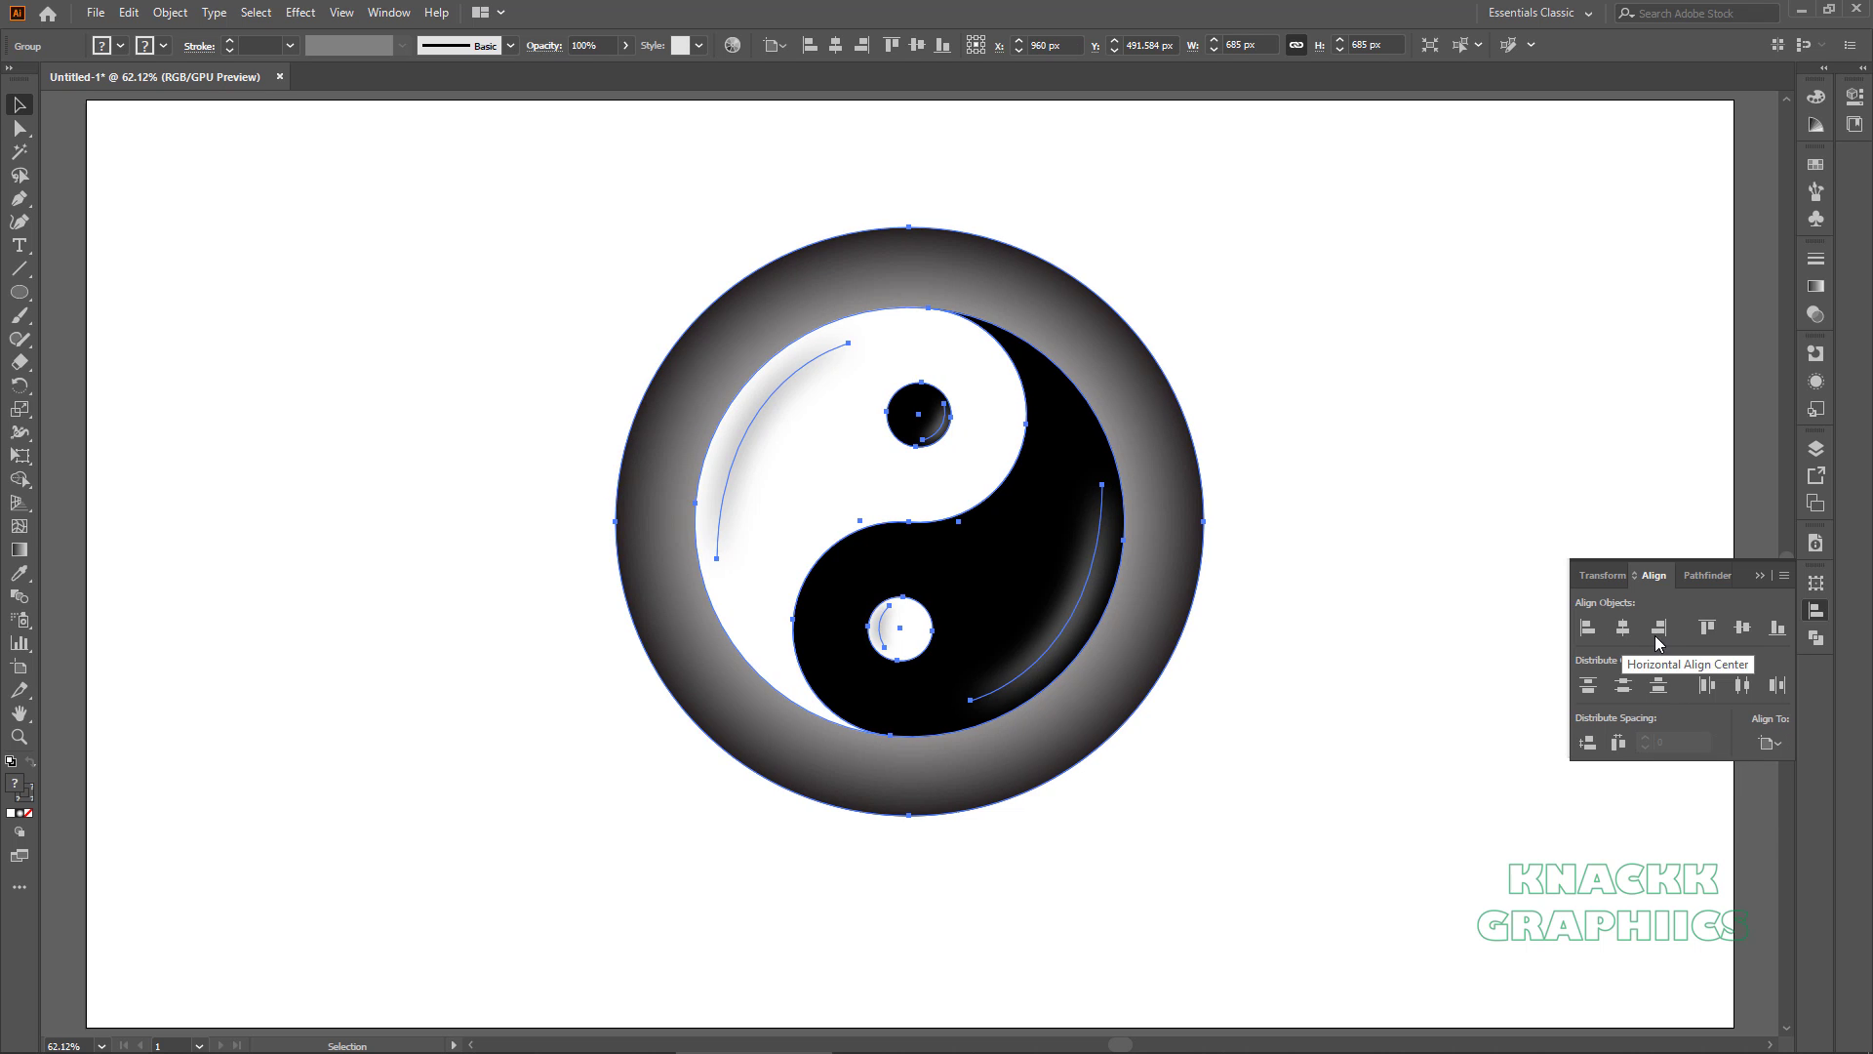
click(1742, 628)
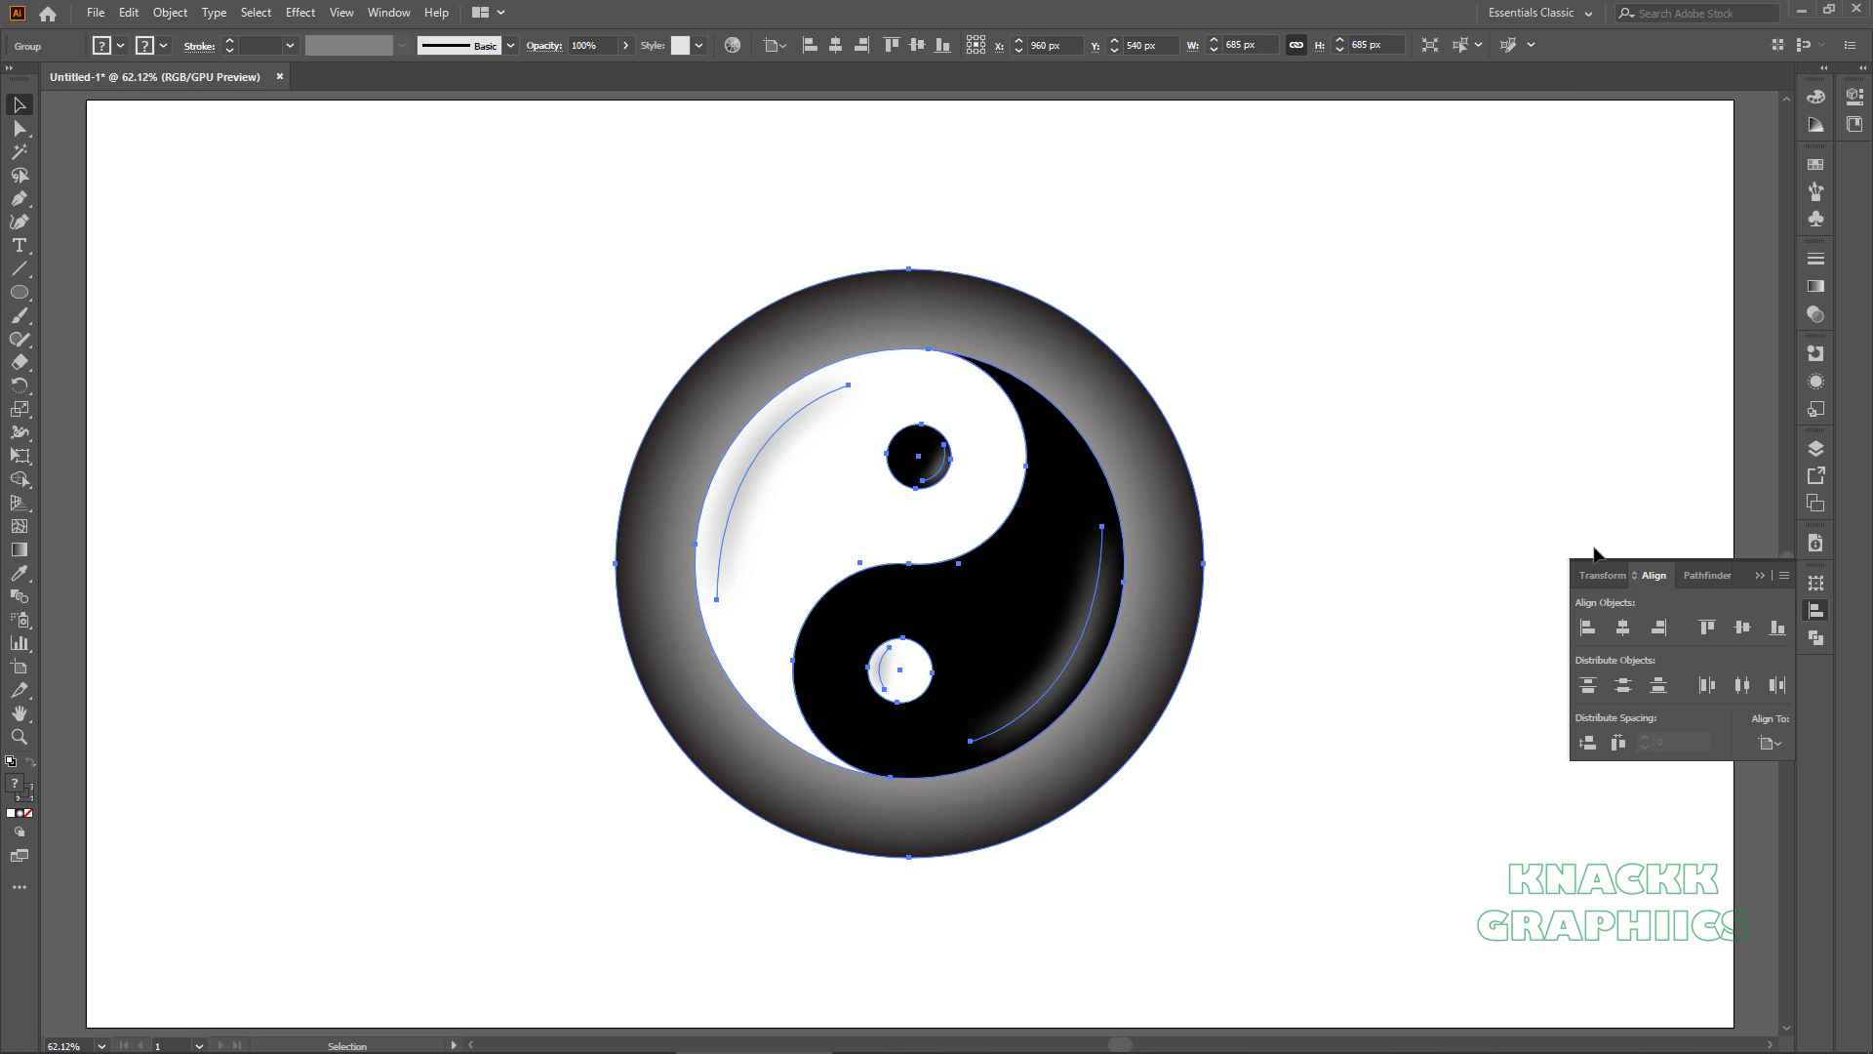
click(1481, 476)
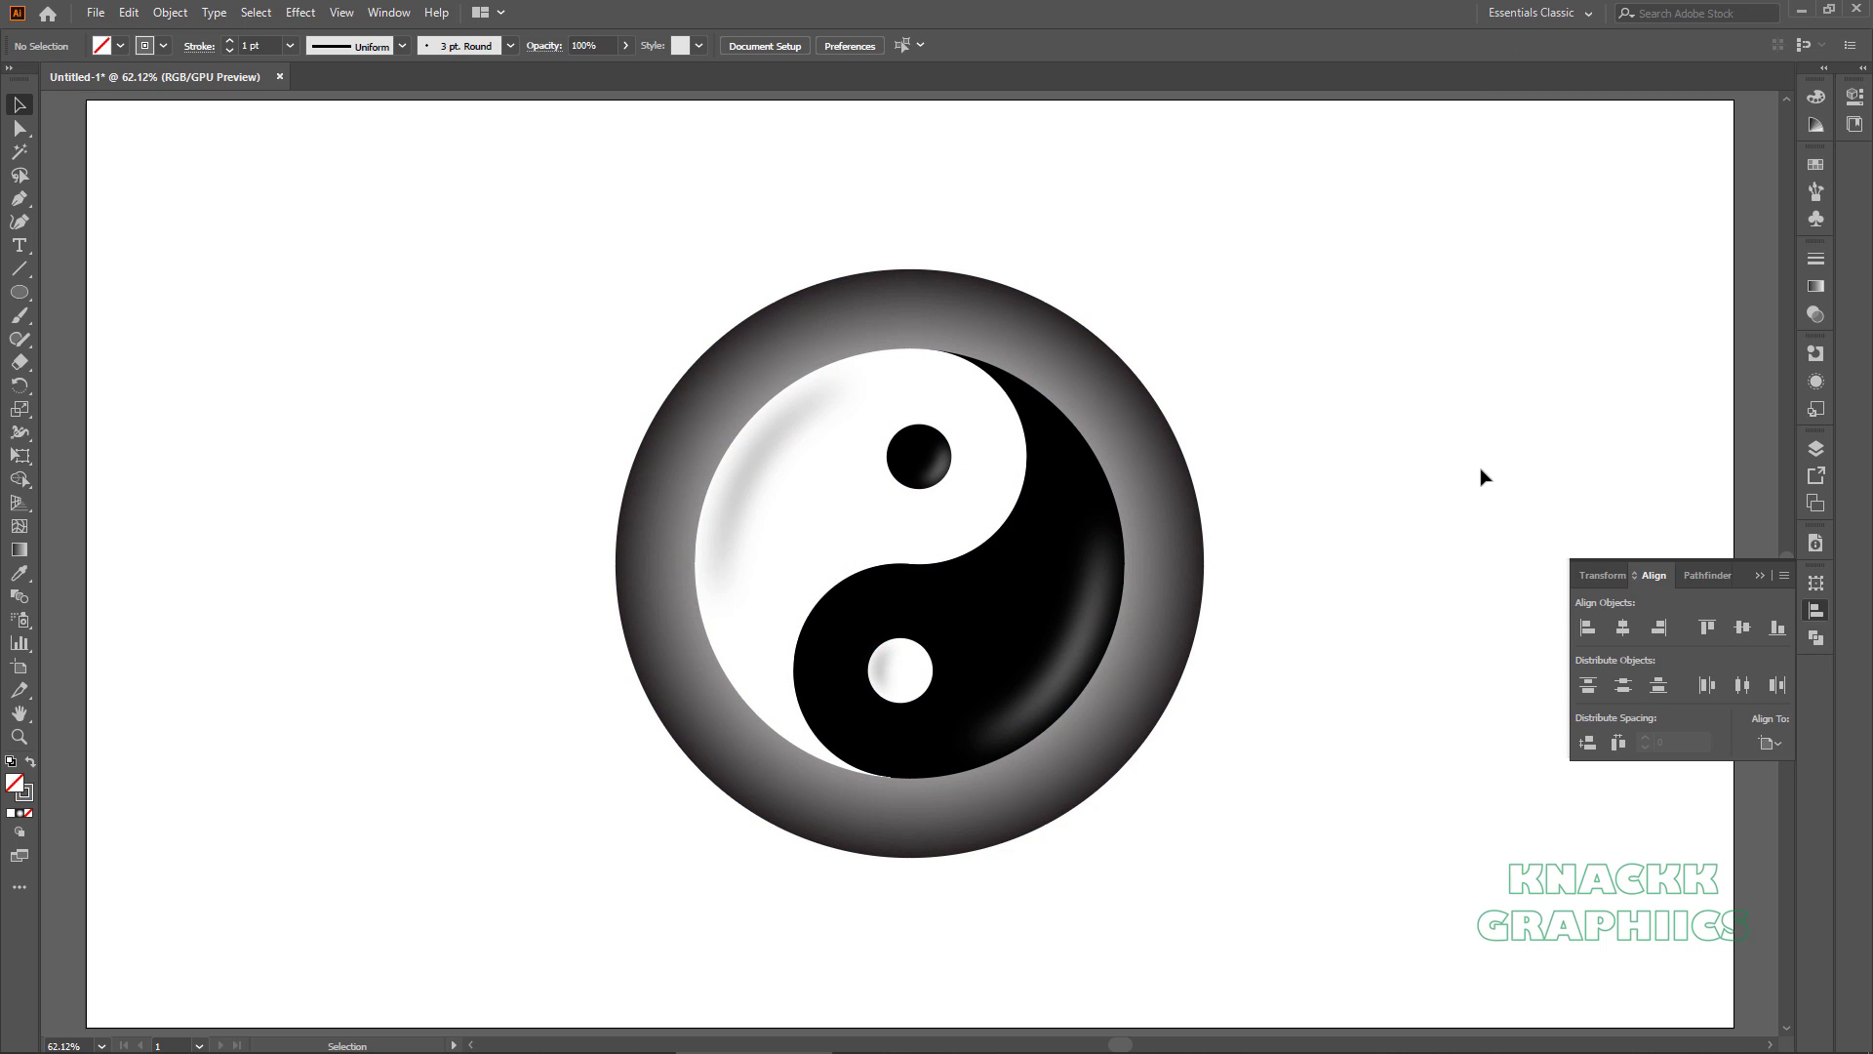
Collapse the Align panel.
click(1695, 569)
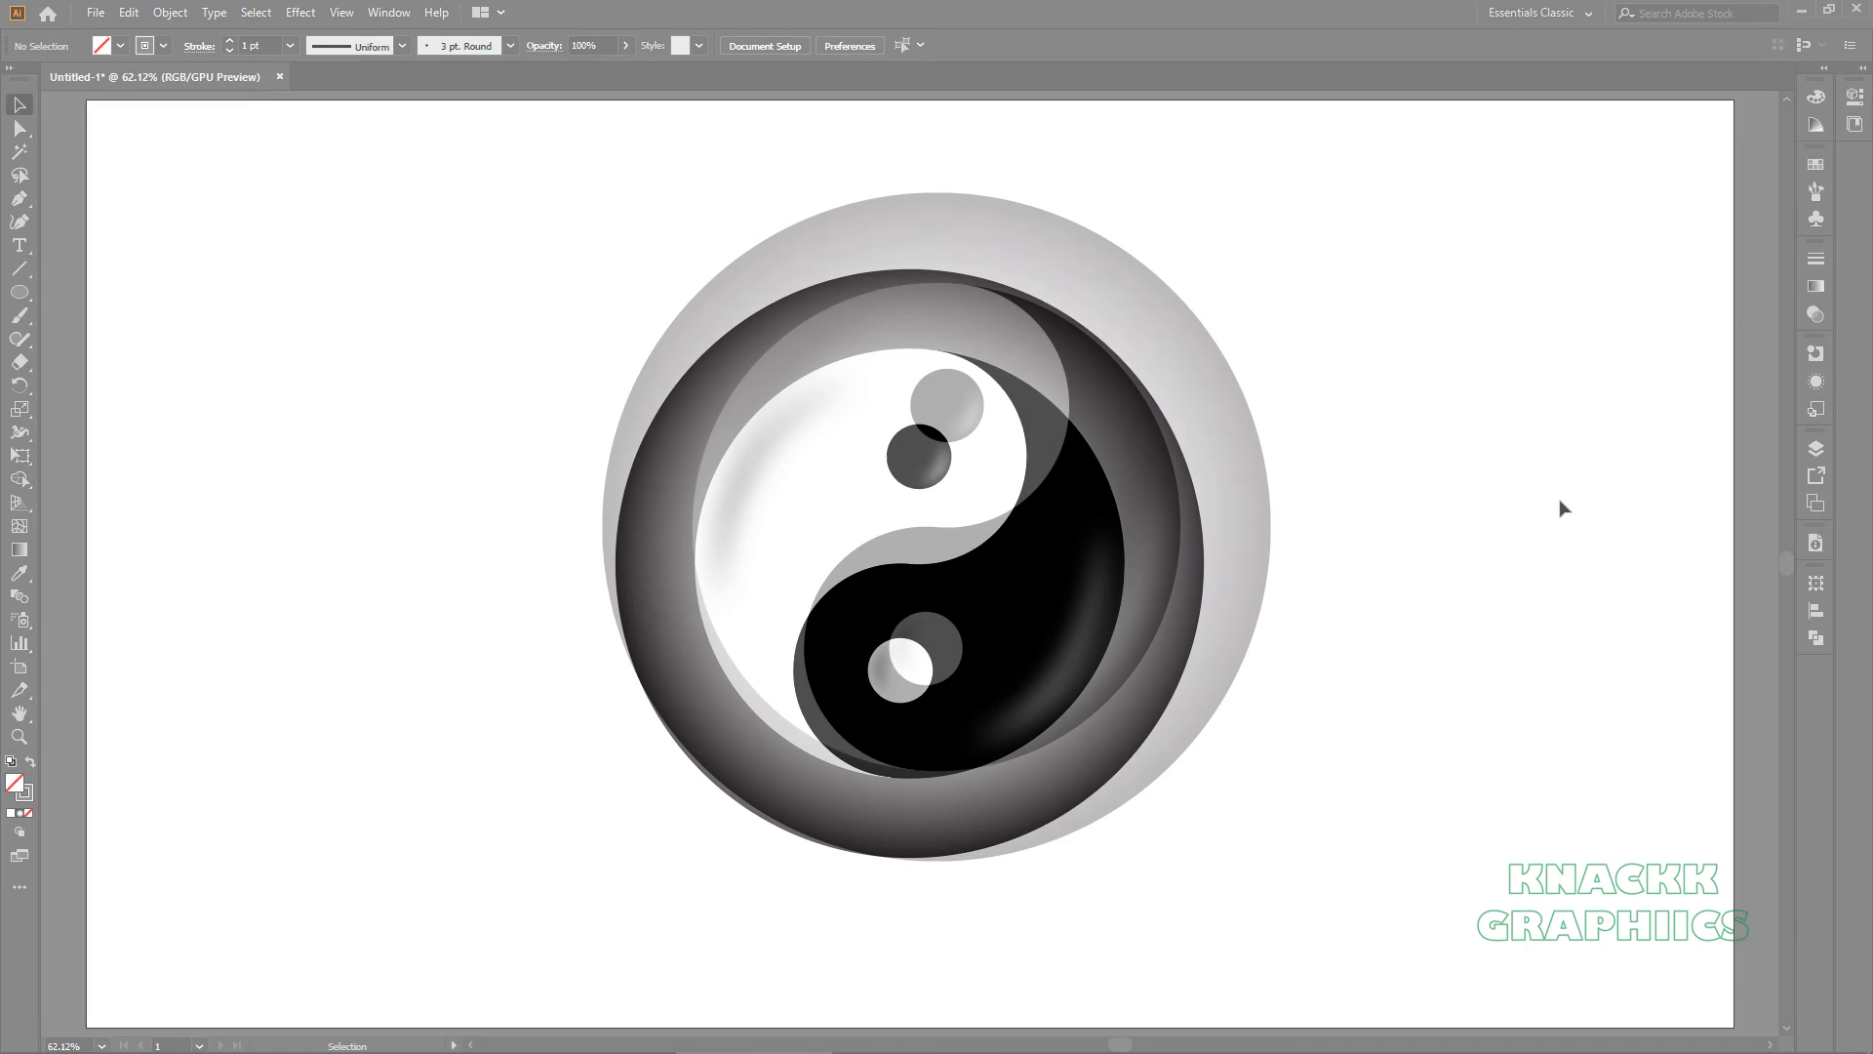